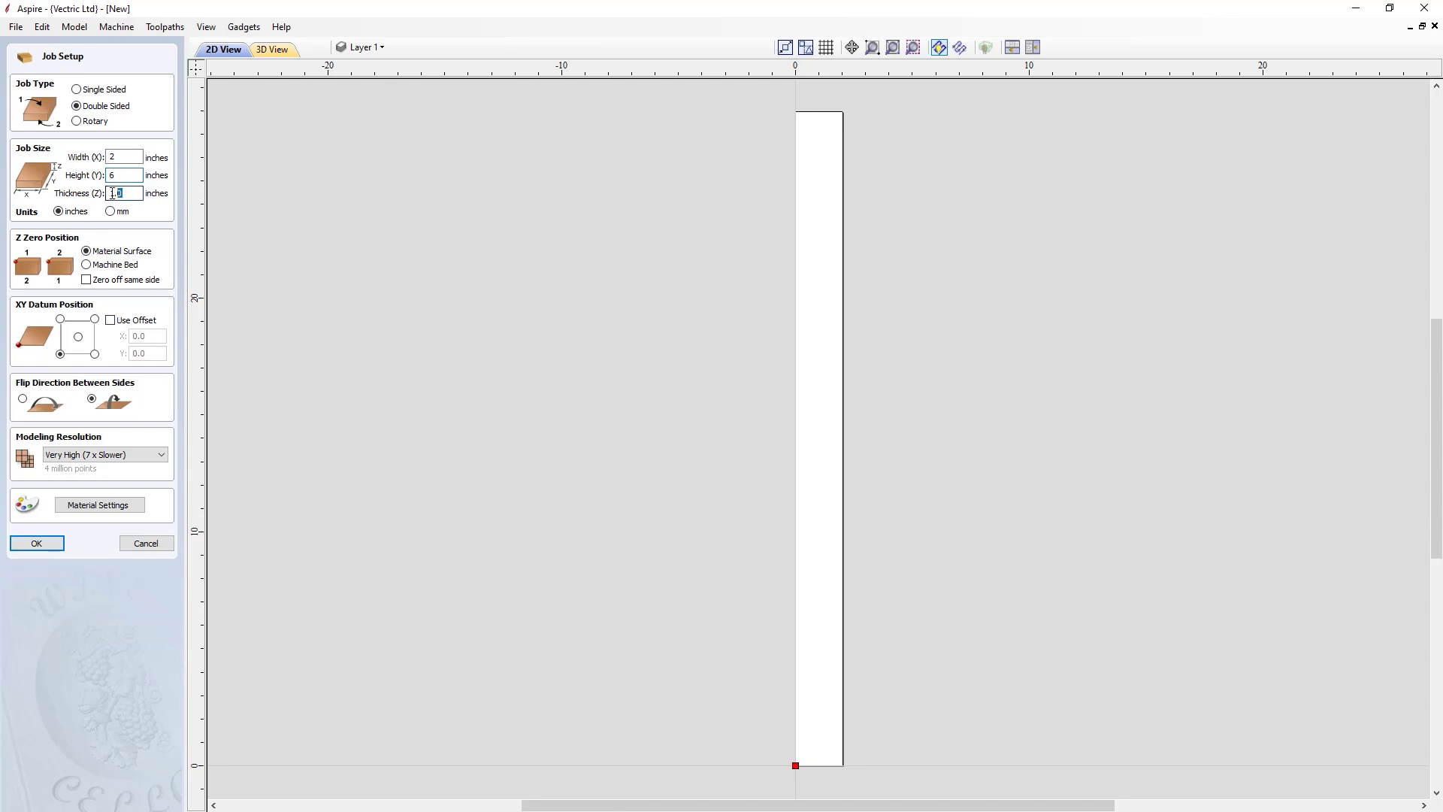
Create the double-sided job with a thickness of 1.75 inches, Zero off same side enabled and the other flip direction
text(1.)
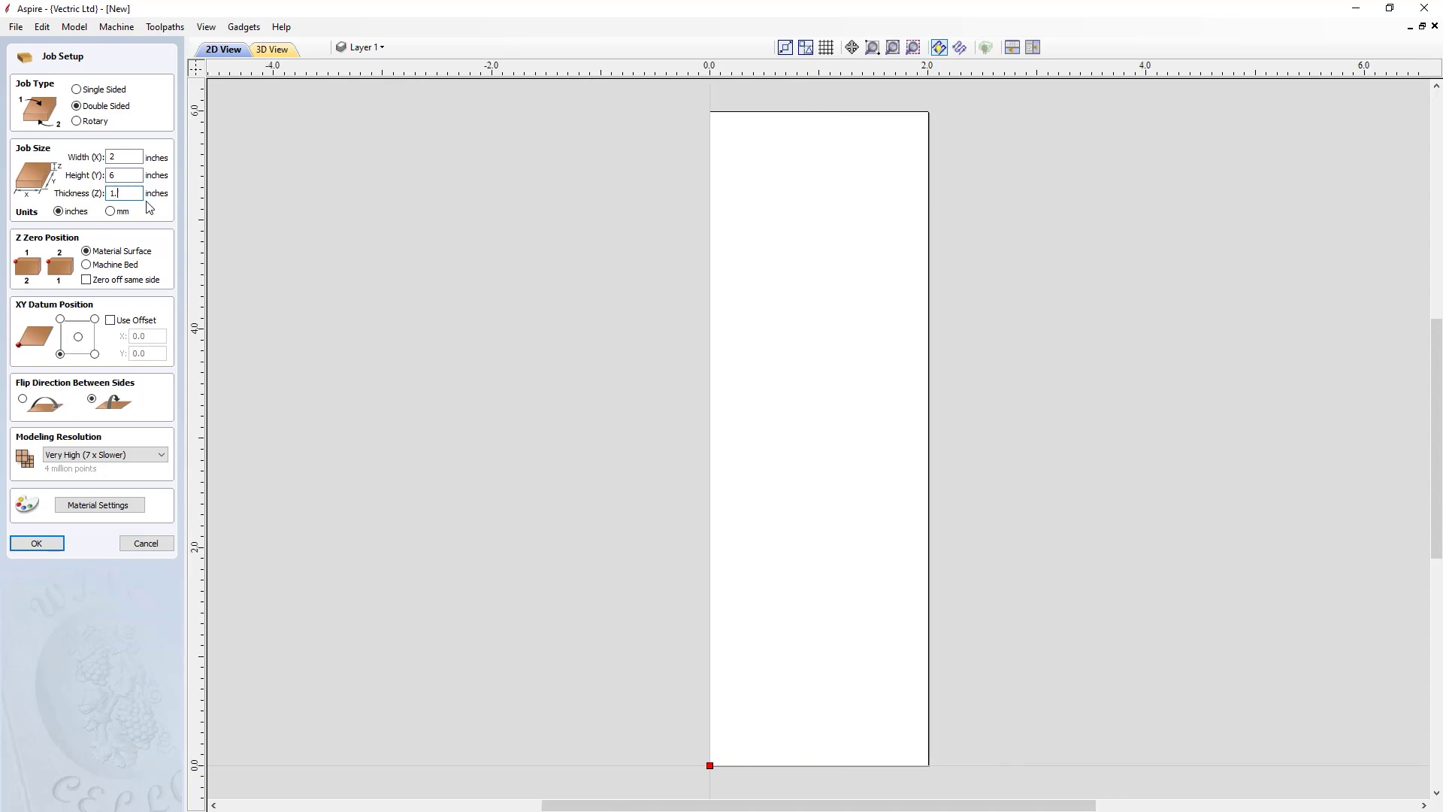
text(75)
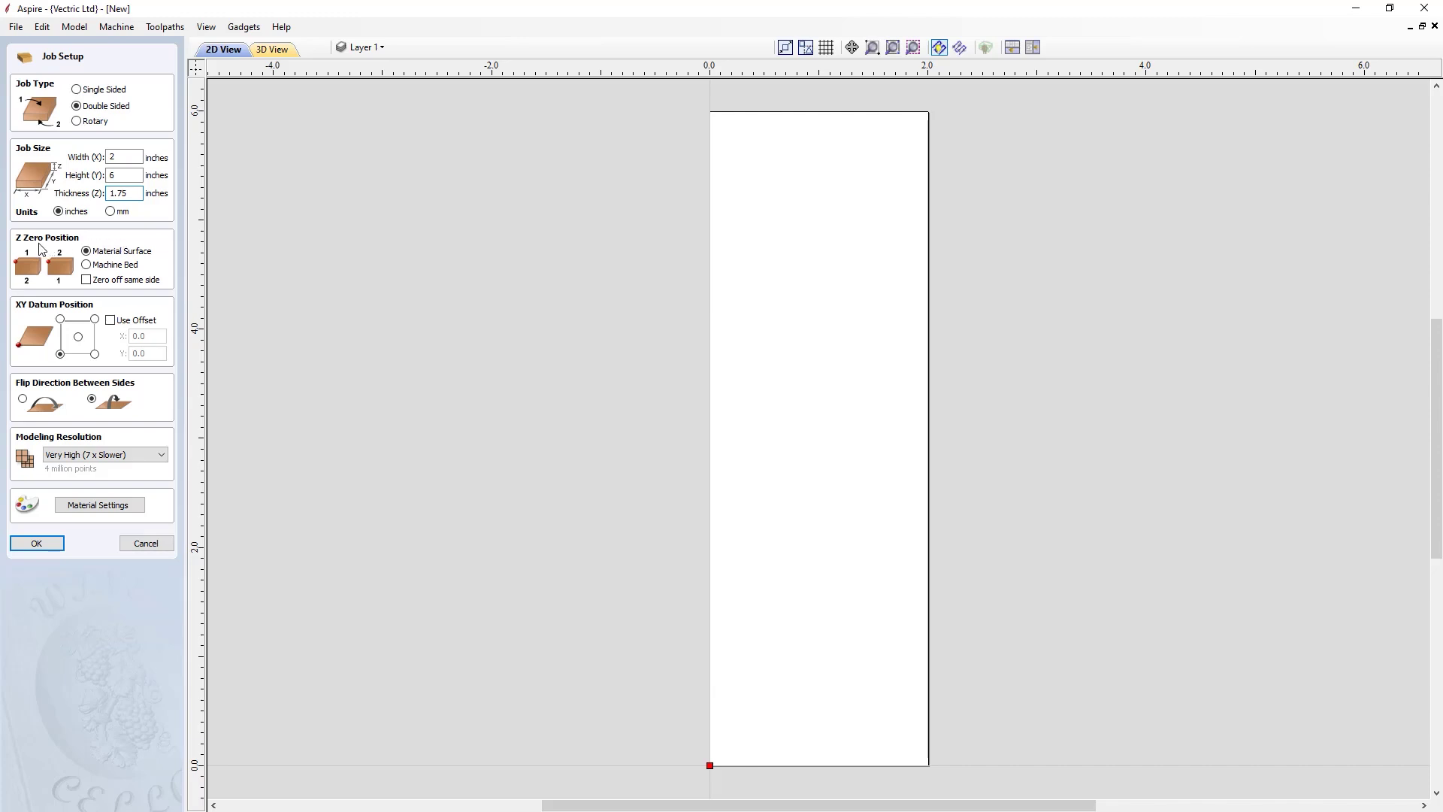
click(87, 282)
click(23, 399)
click(37, 545)
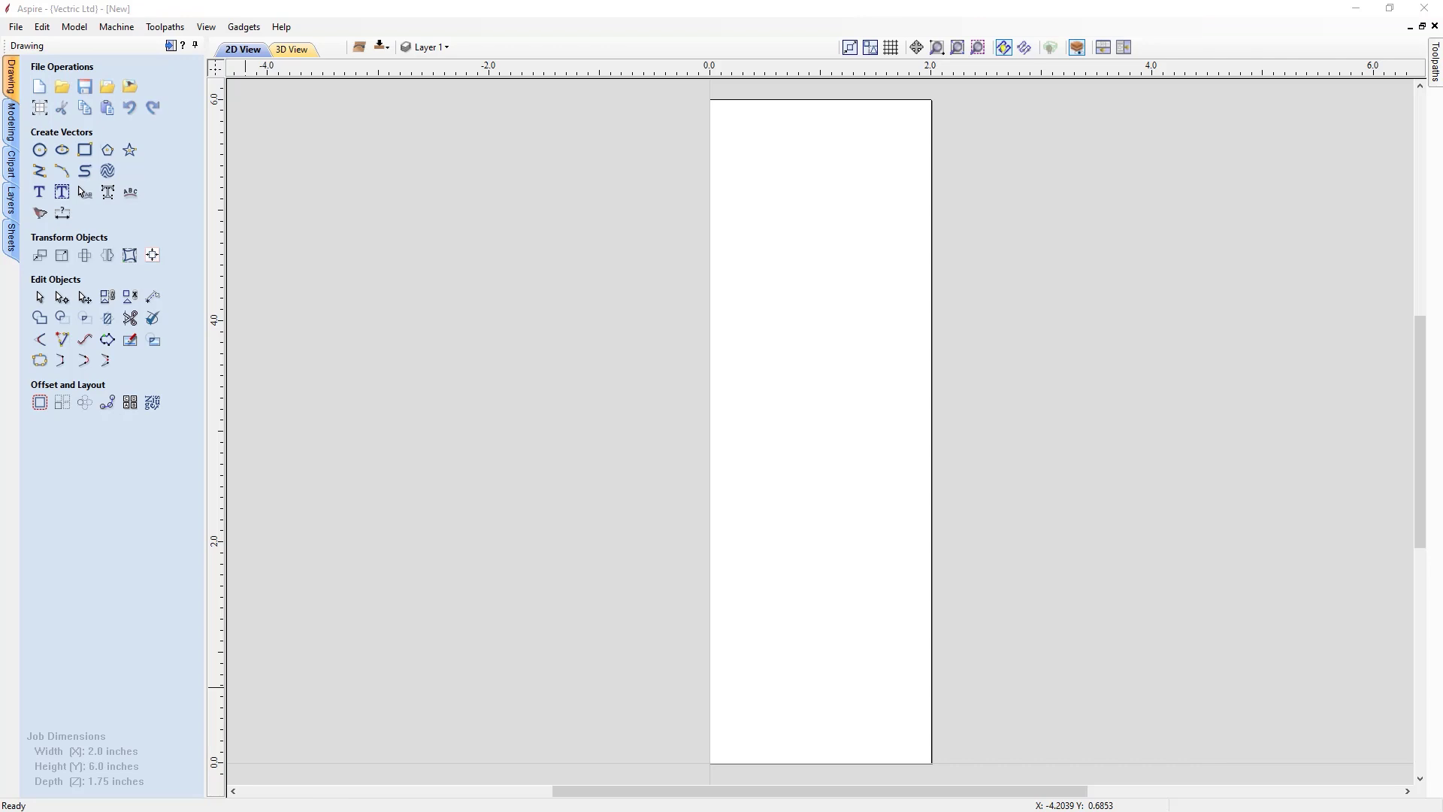
Import the image King Chess Piece.PNG into the job as a tracing reference
click(131, 91)
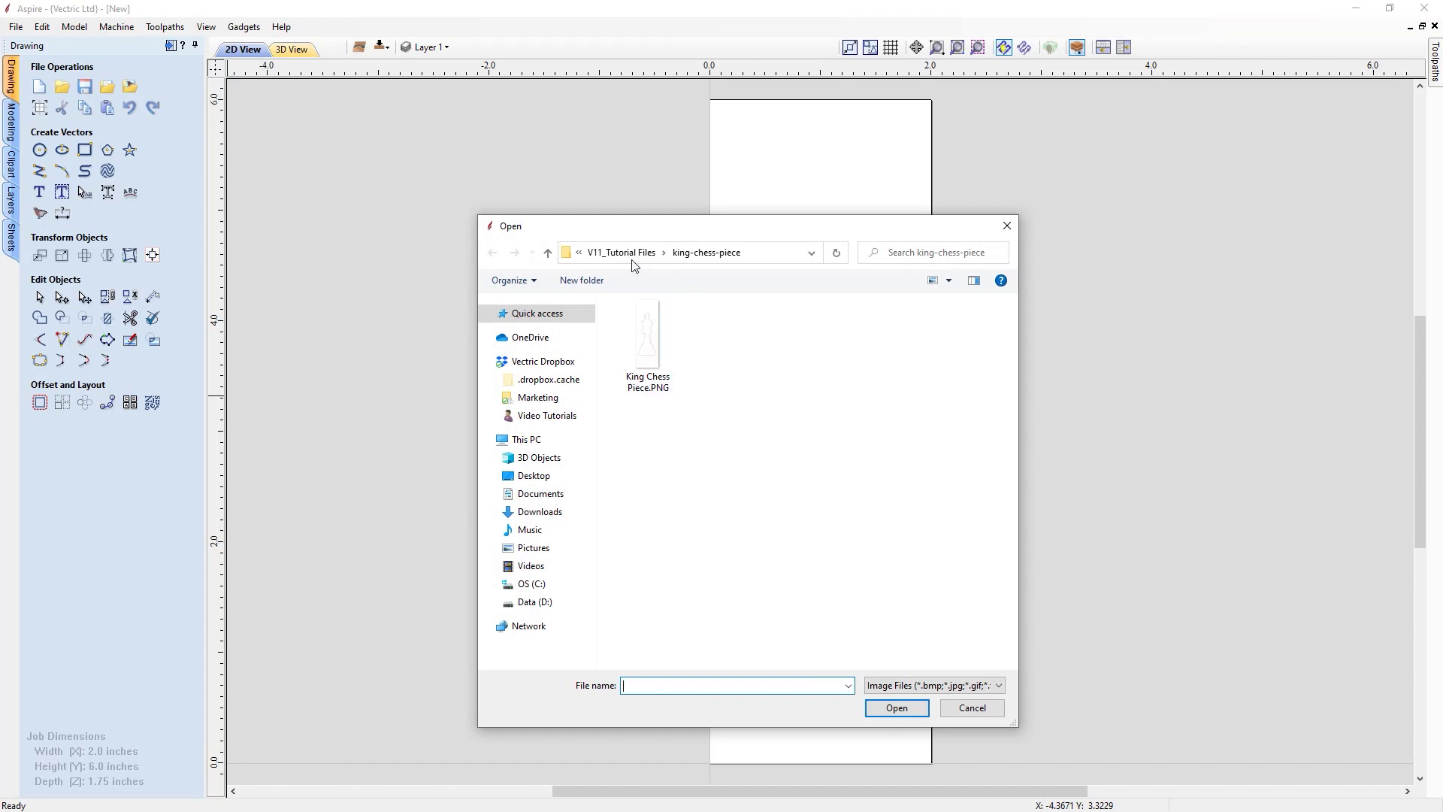
click(652, 323)
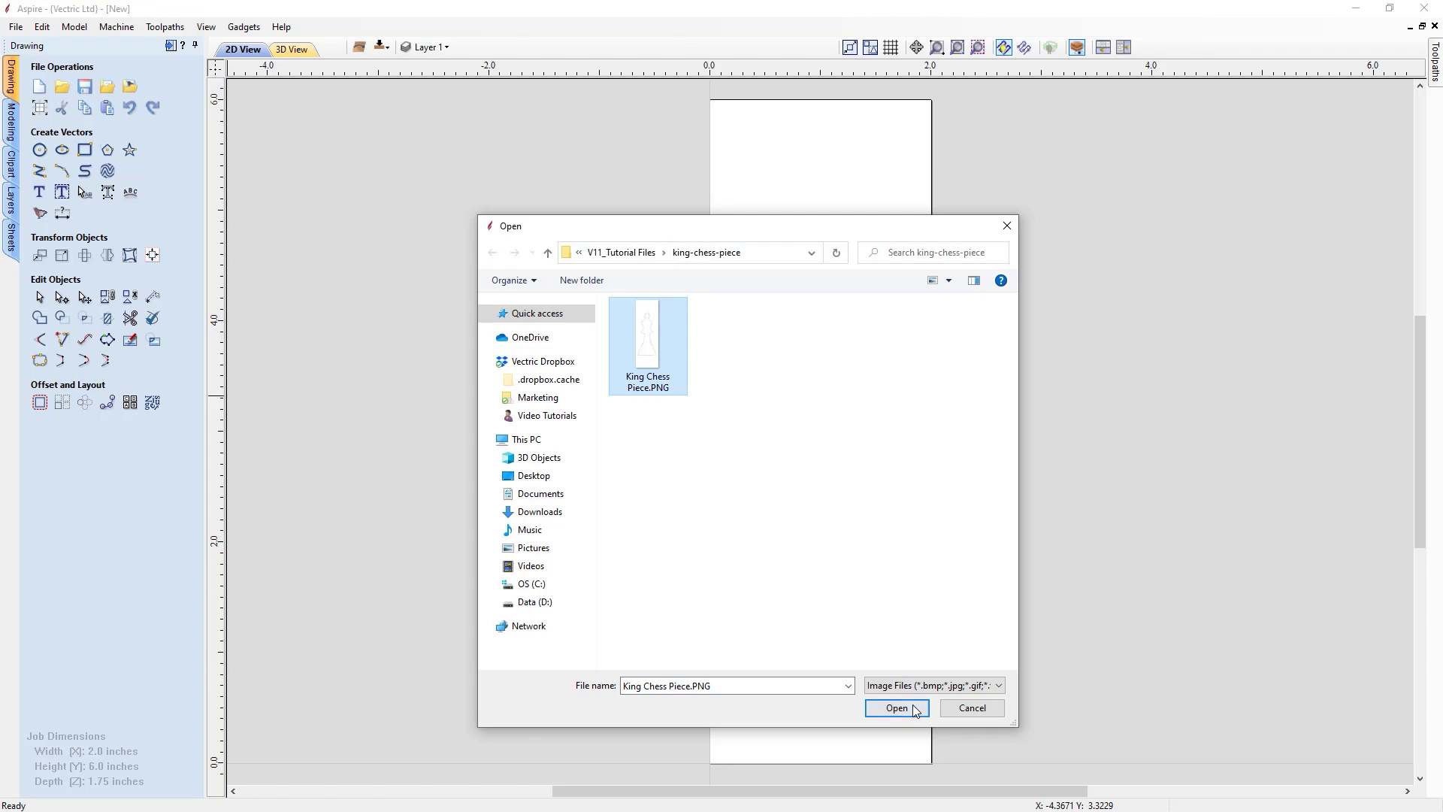
click(897, 708)
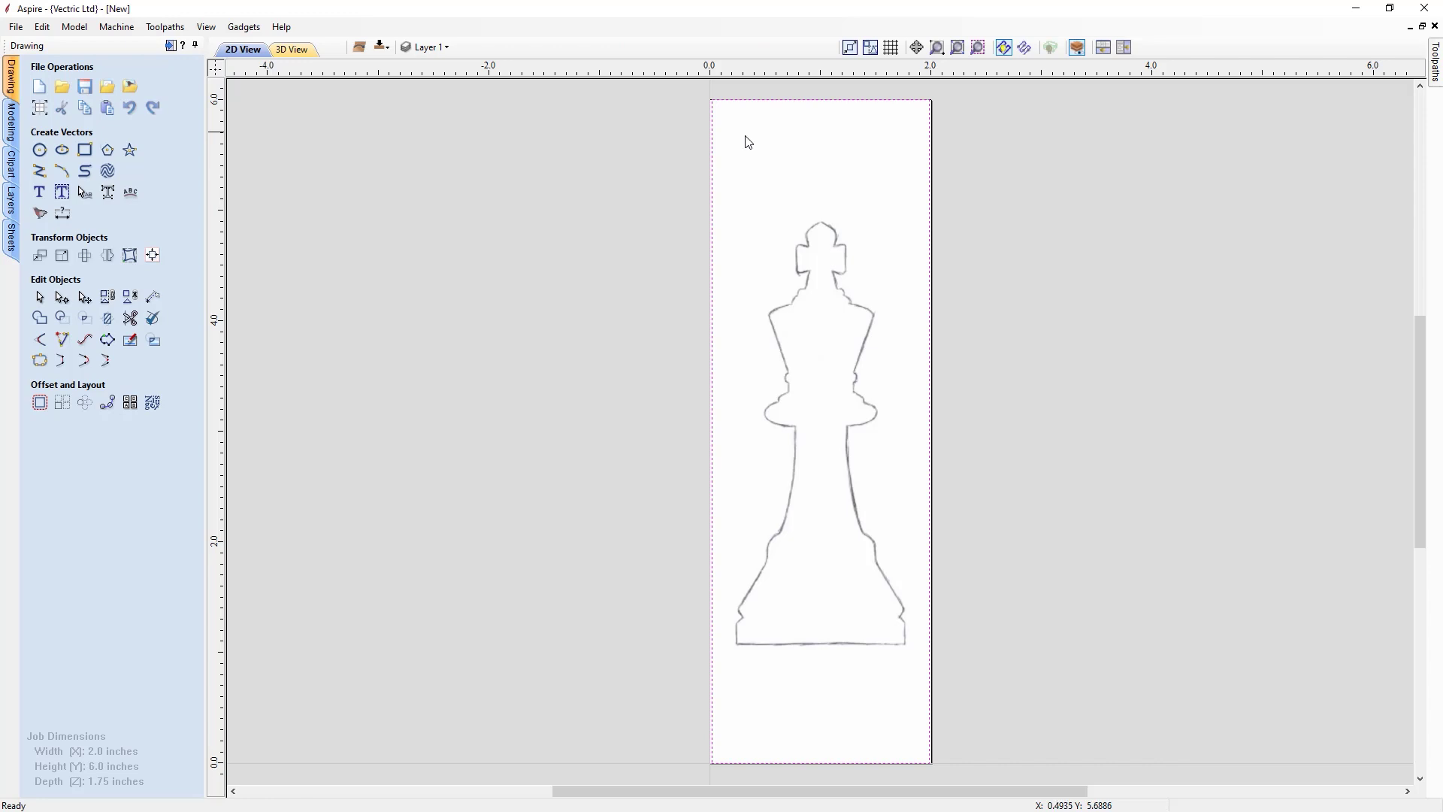
Reduce the snapping radius to Small in the snapping options
click(53, 32)
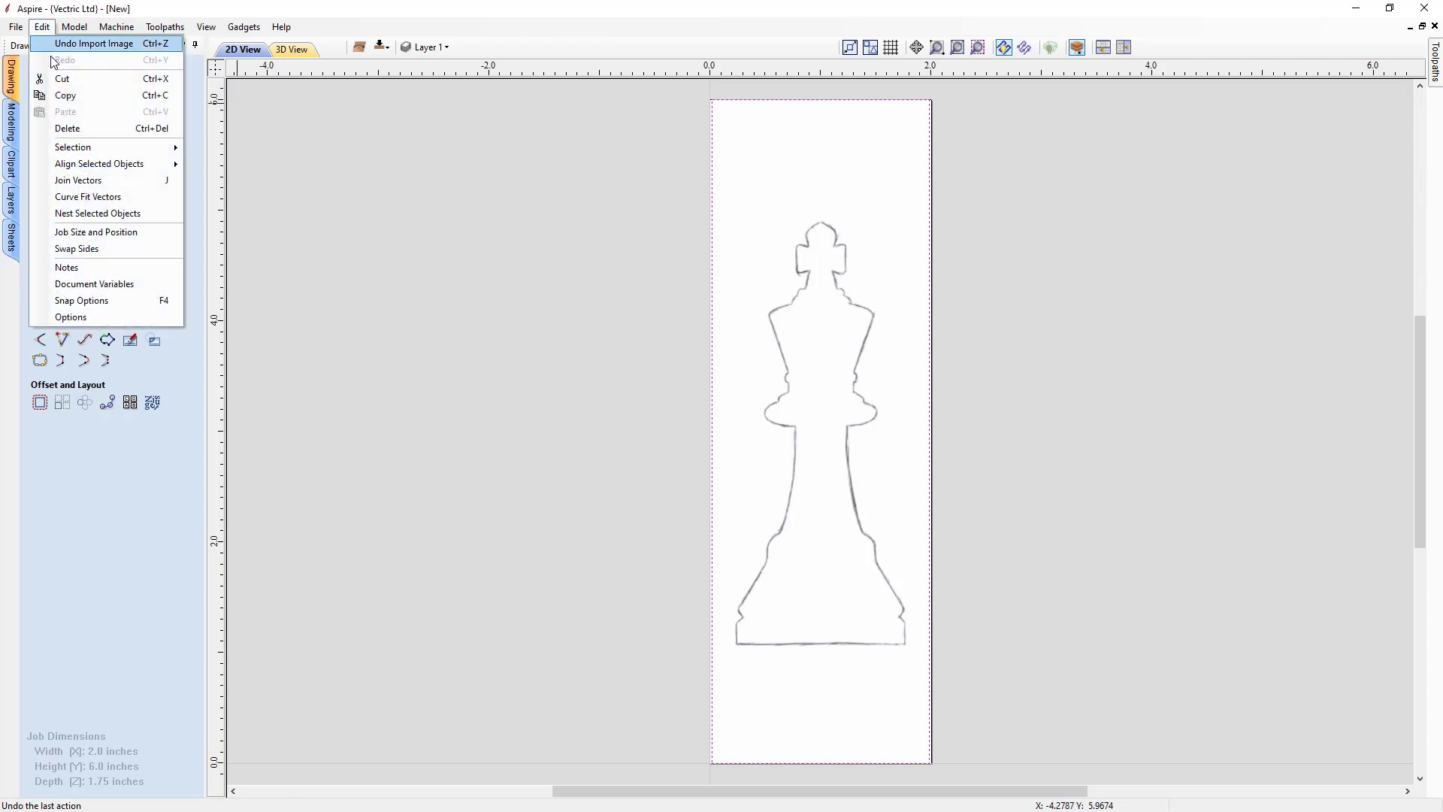
click(85, 301)
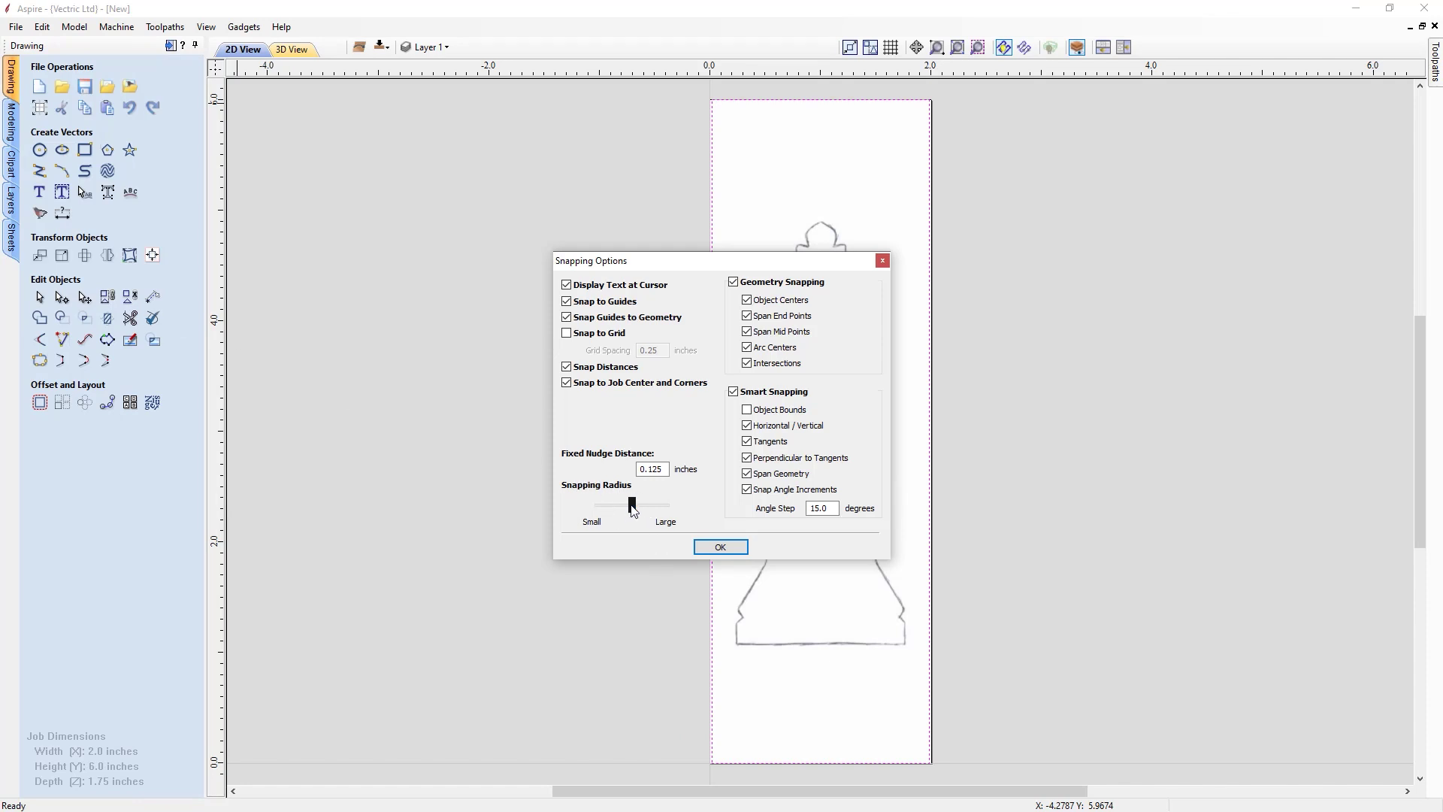
drag(632, 507, 598, 511)
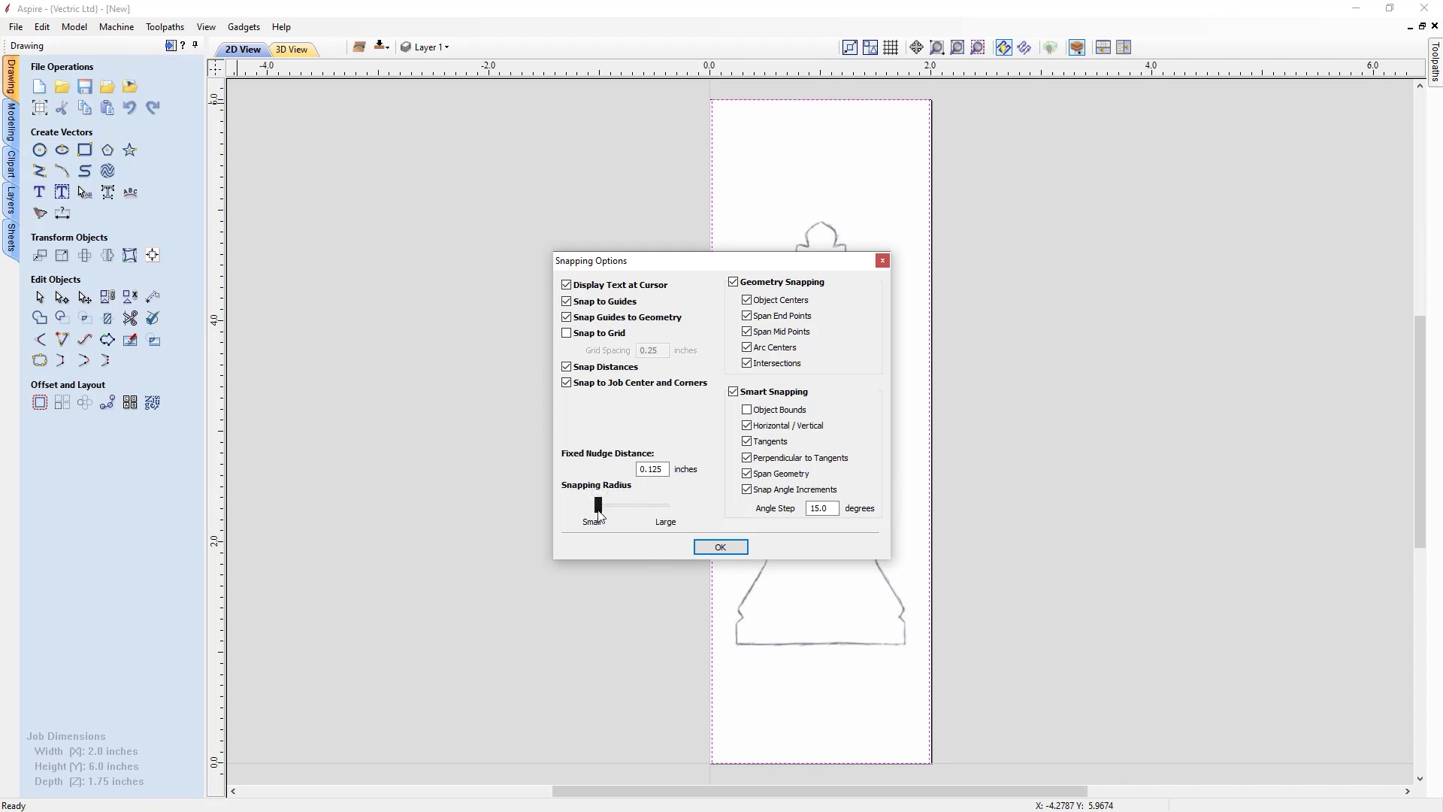
click(720, 547)
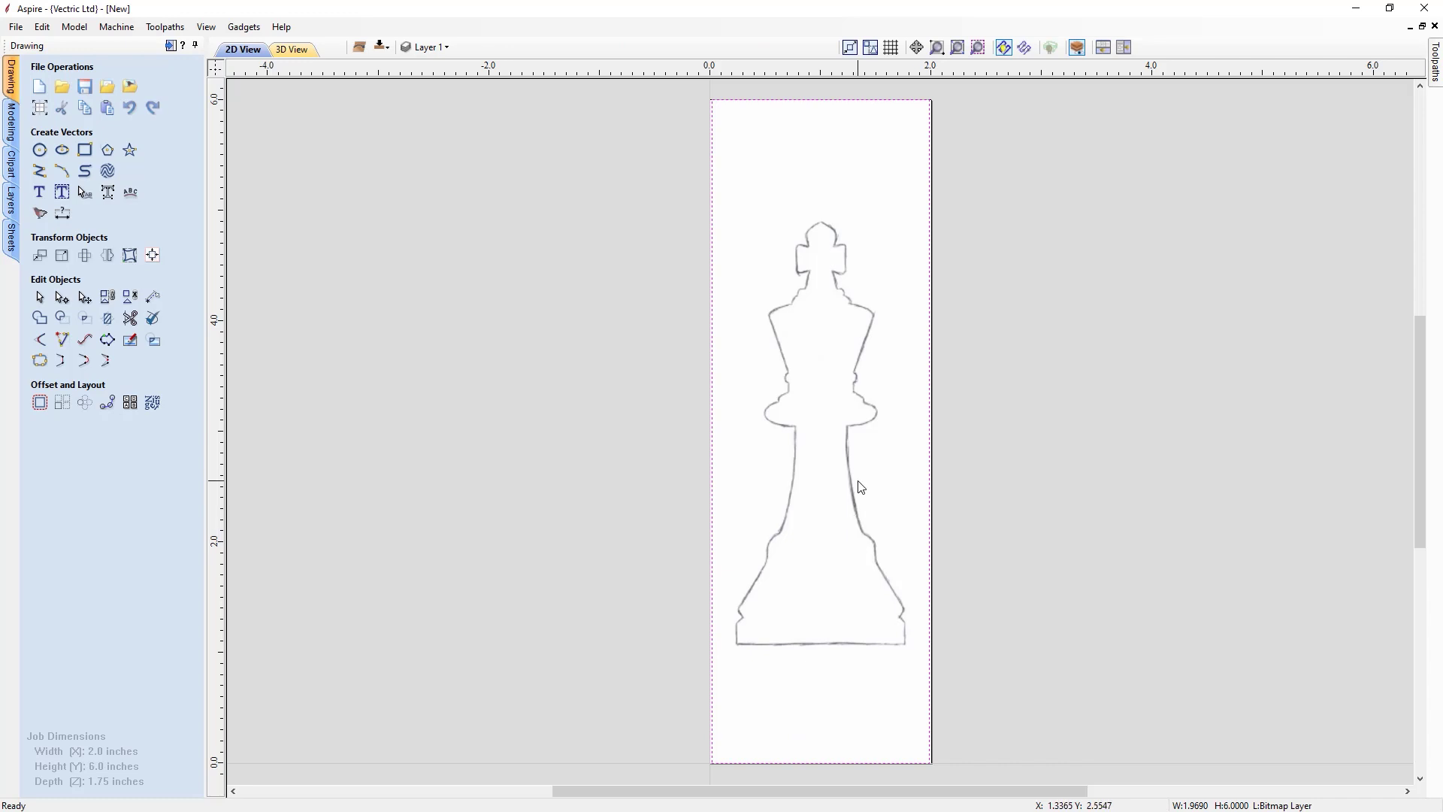
Trace the left half of the king's cross with straight polyline spans, from its tip at X 1.0, about Y 4.89, to the lower inner corner
scroll(848, 210, up, 5)
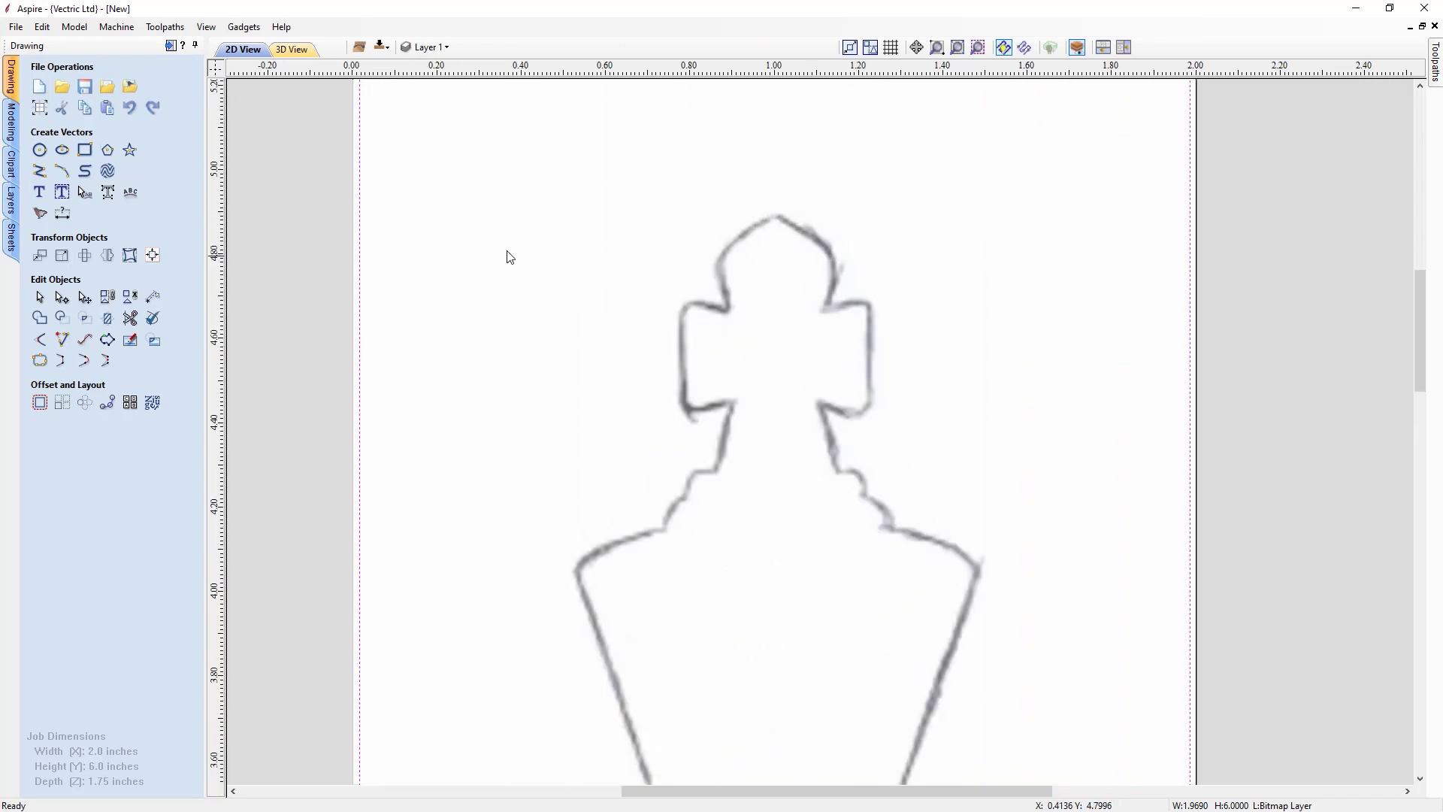
click(40, 173)
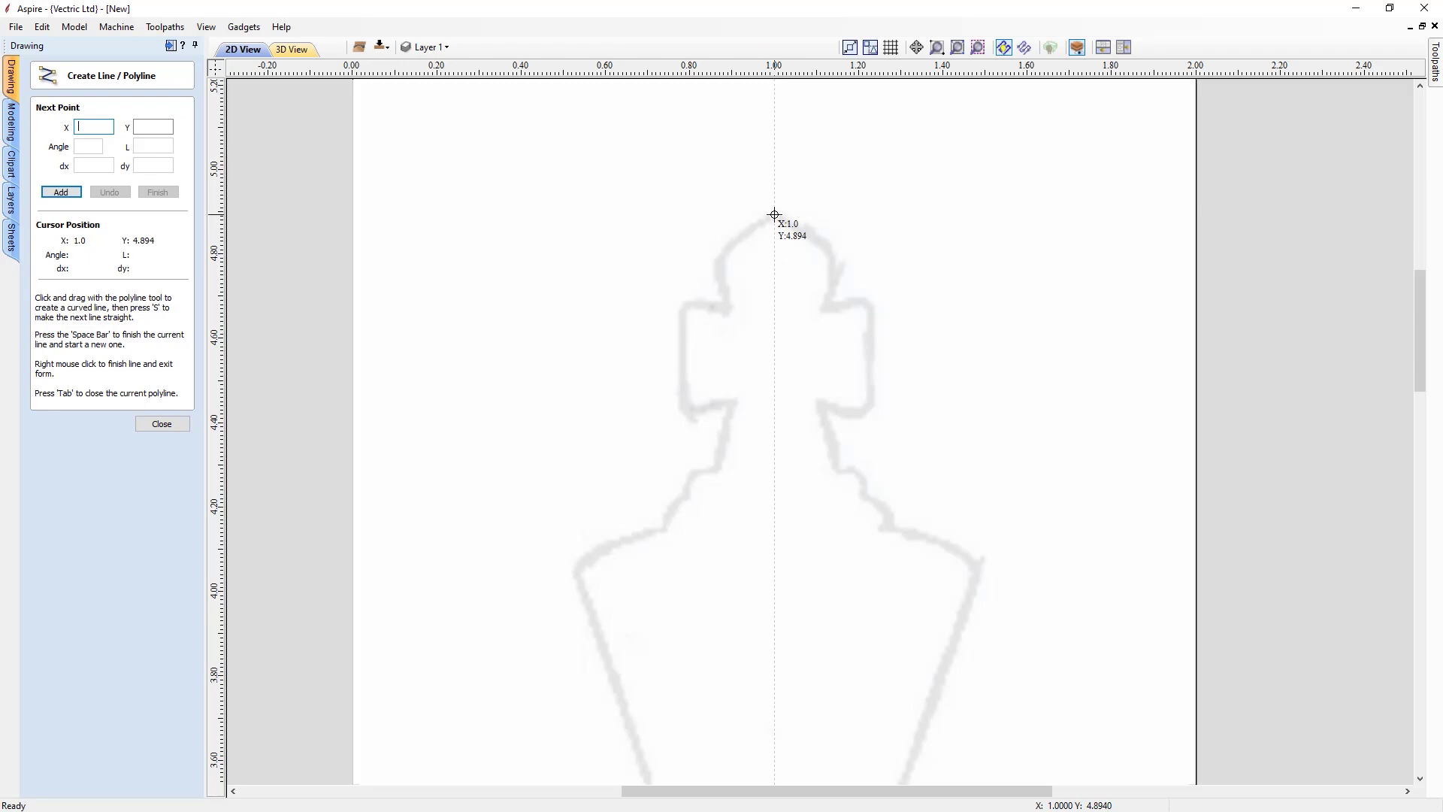
click(774, 215)
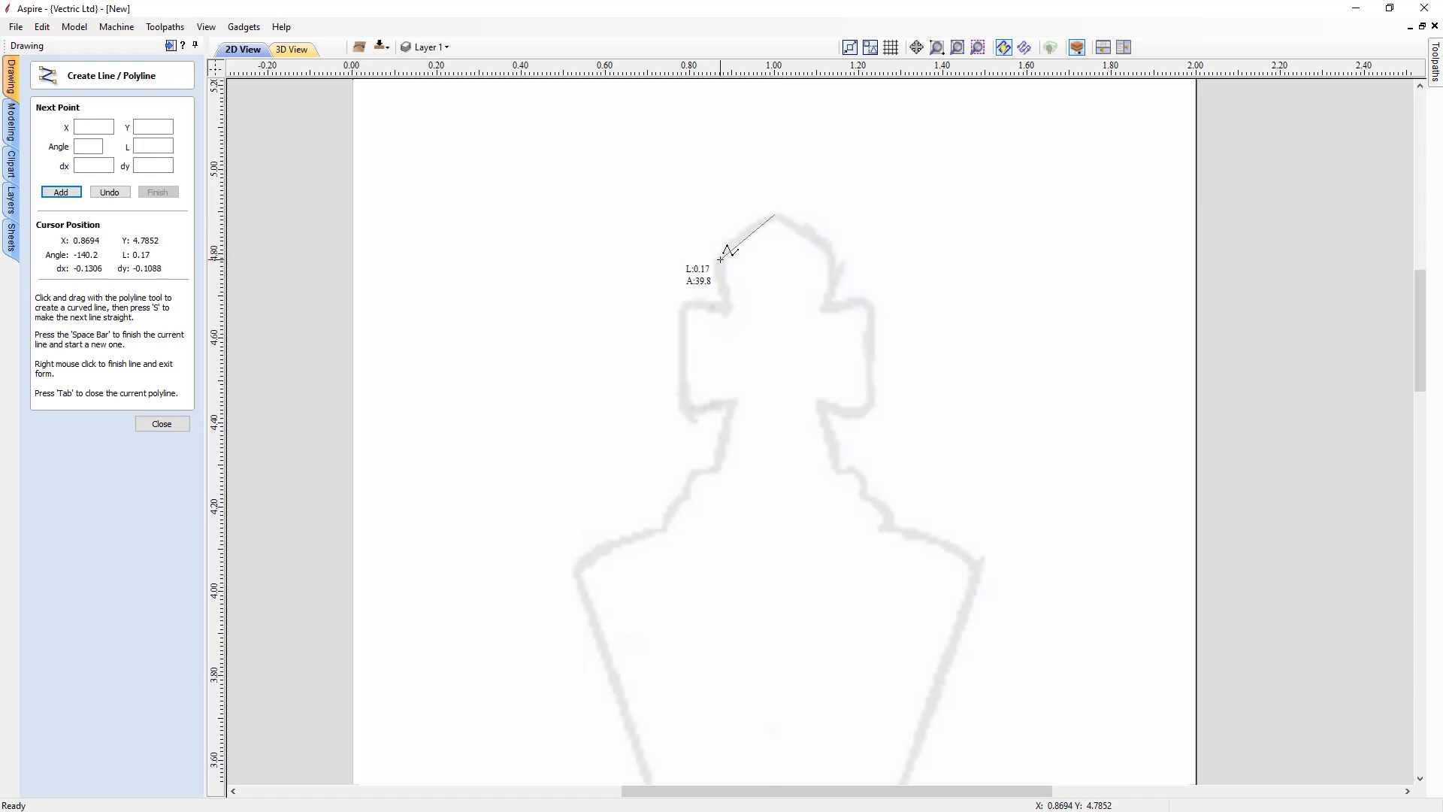
click(720, 259)
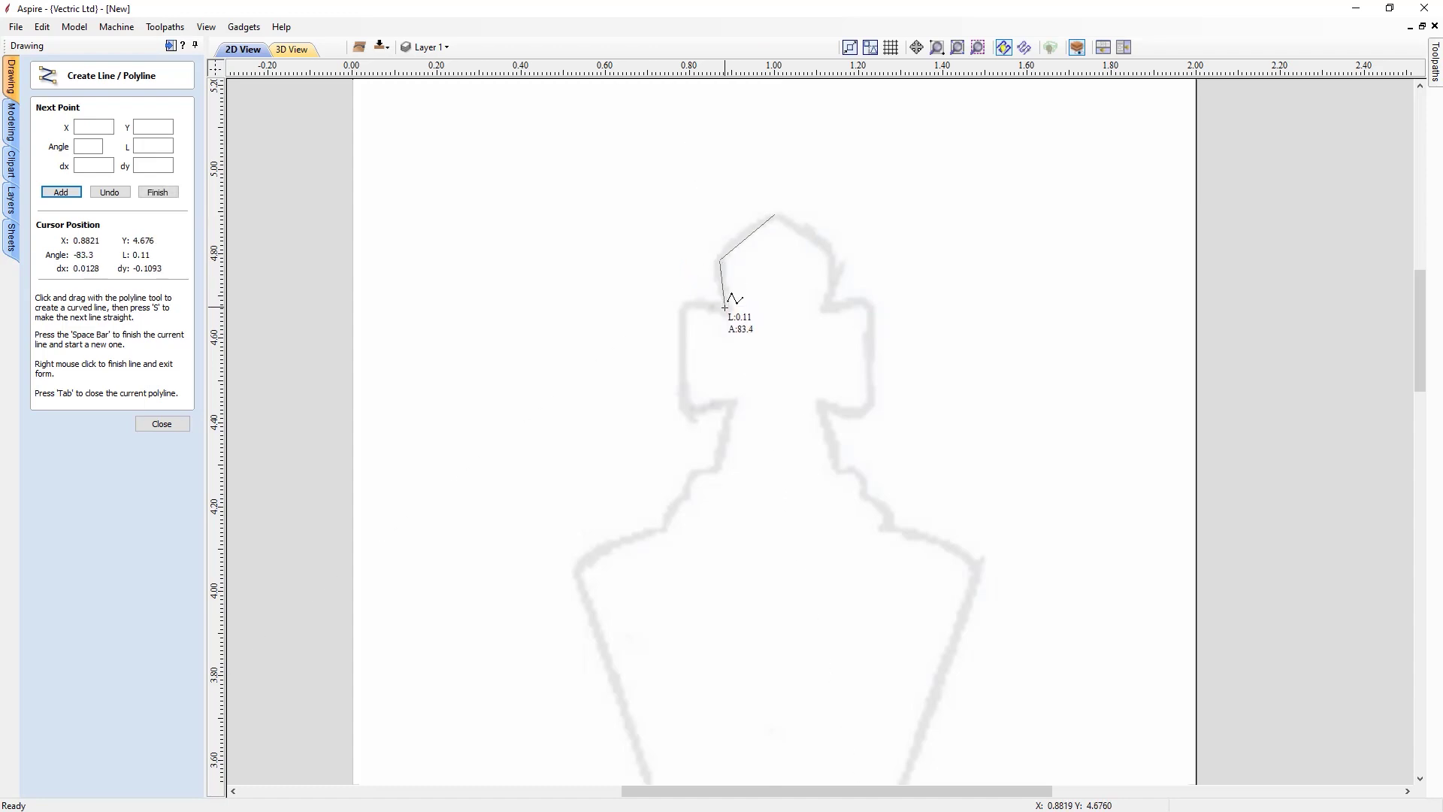
click(727, 307)
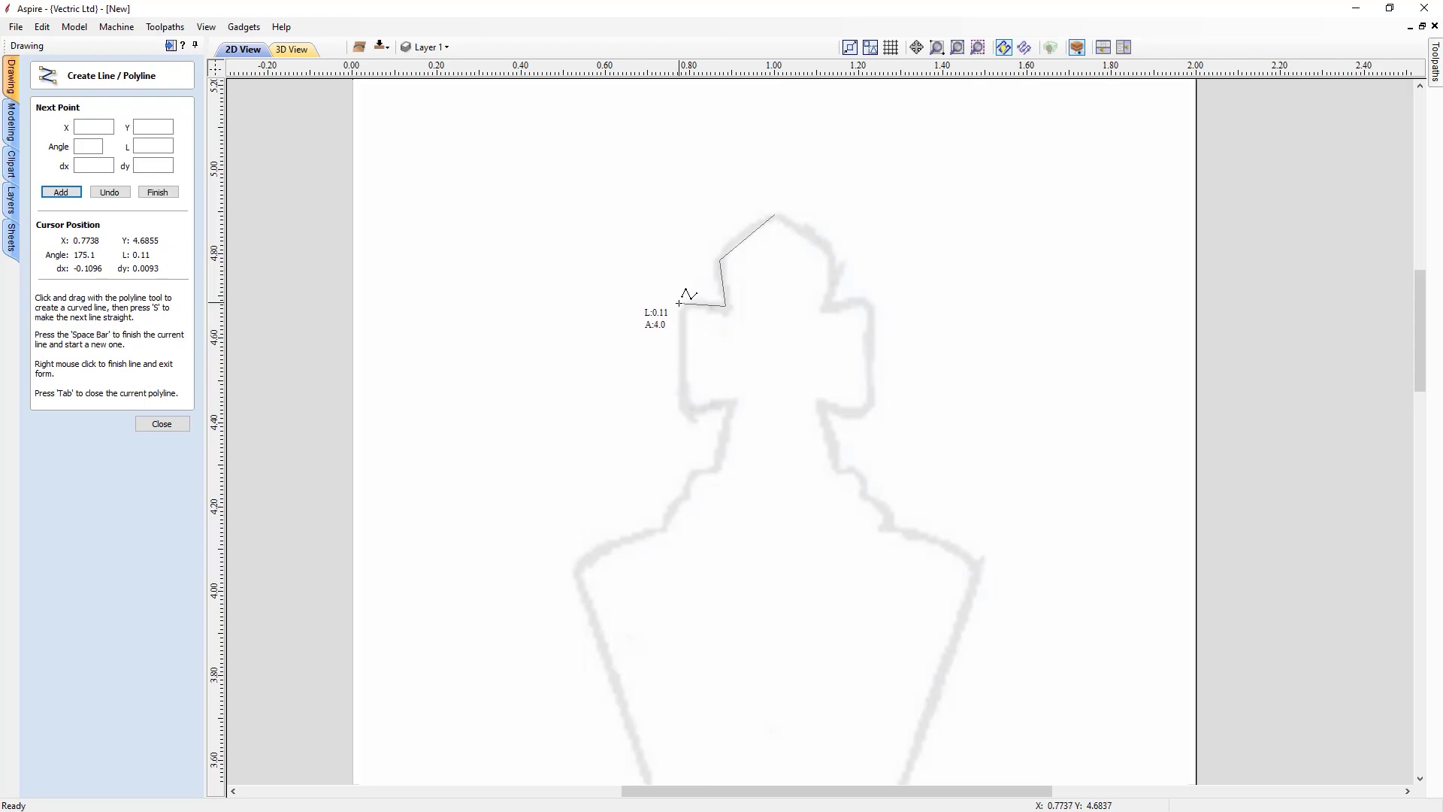
click(684, 306)
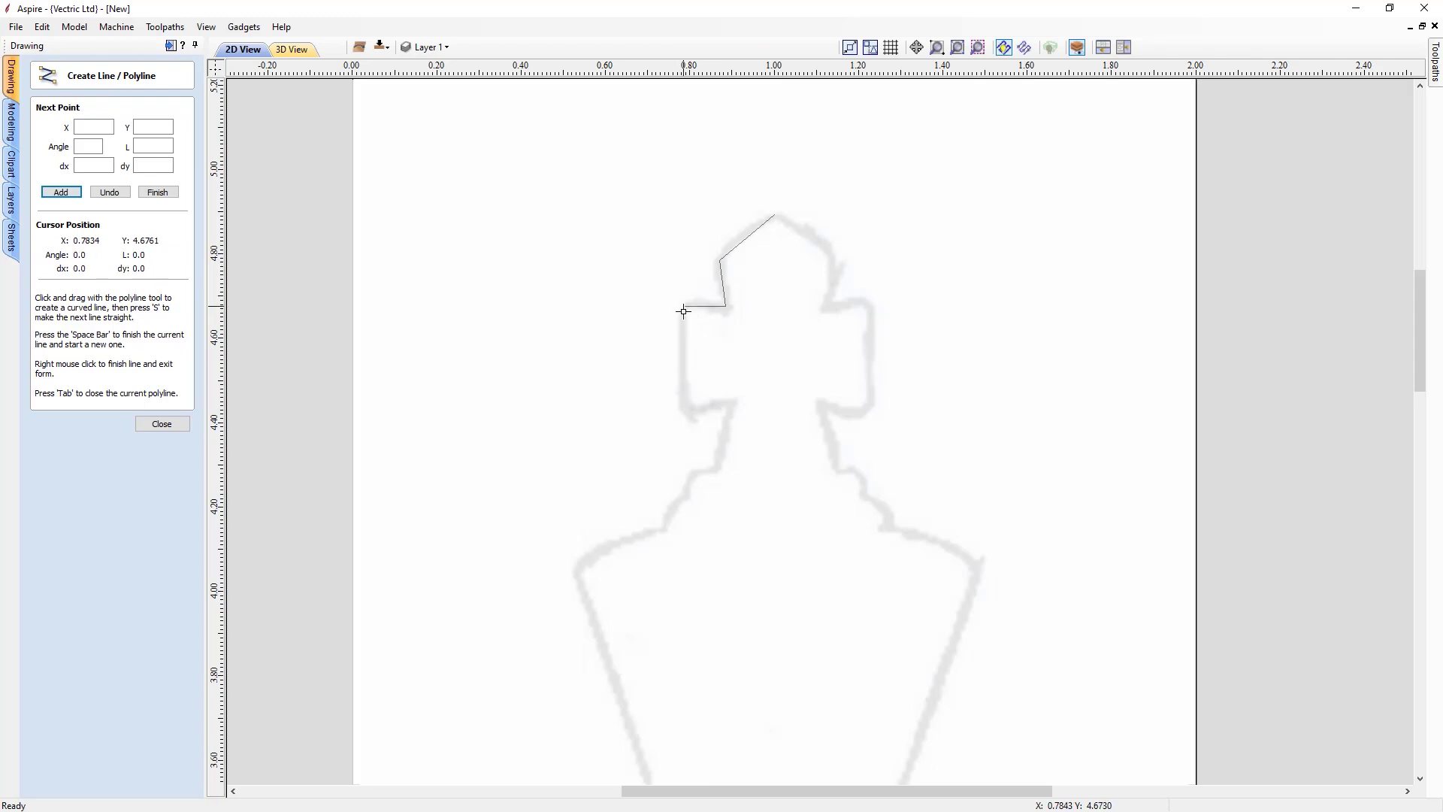
click(684, 411)
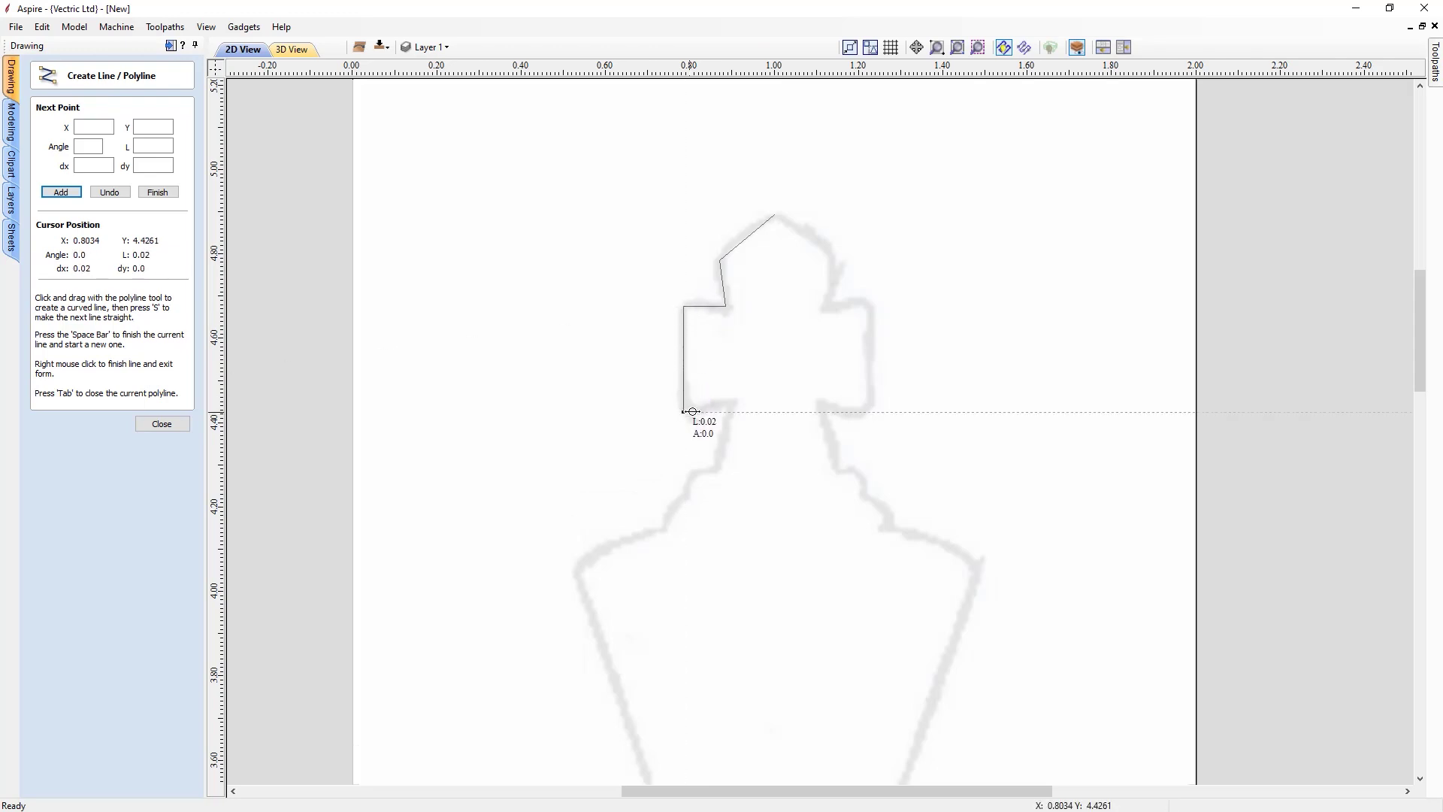
click(733, 400)
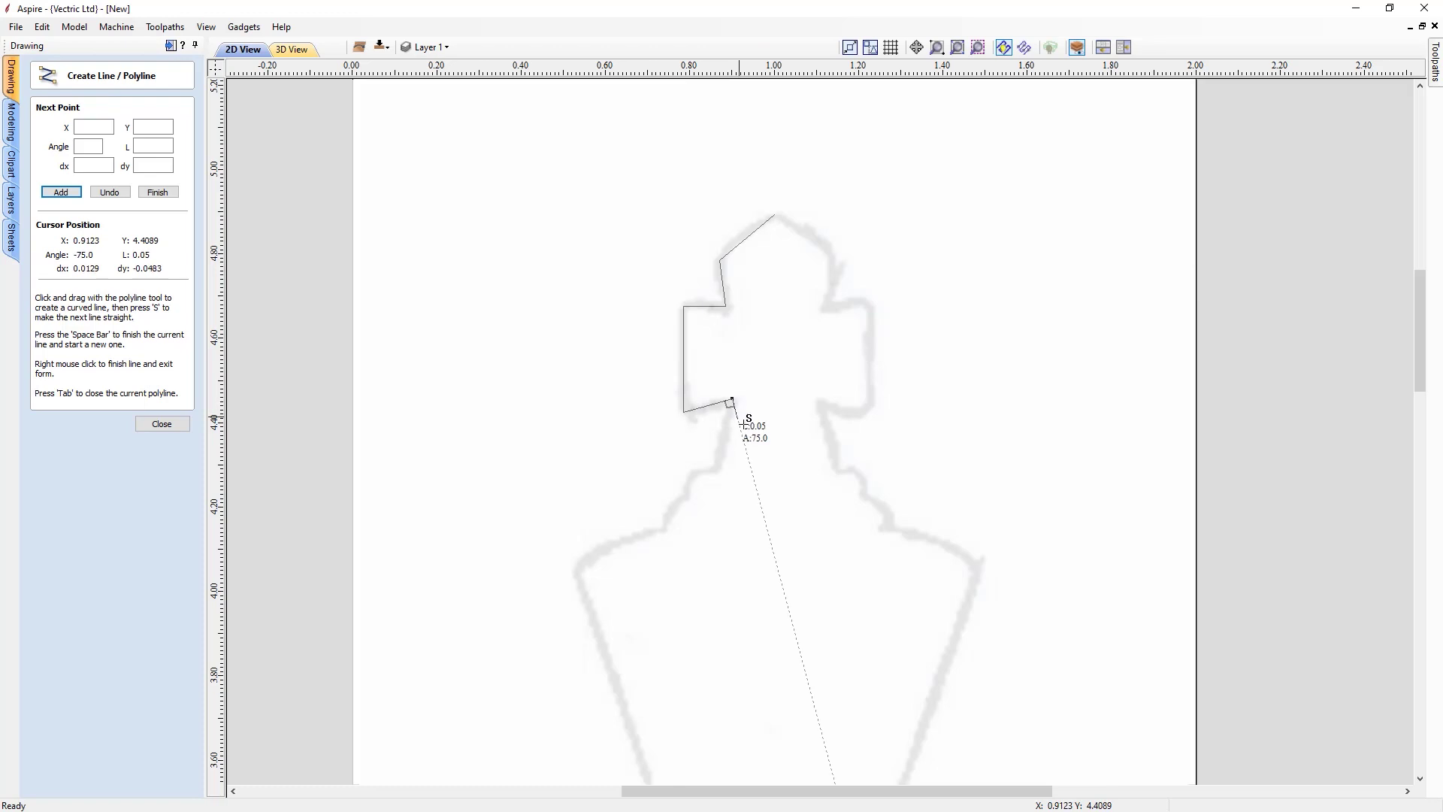
Continue the polyline down the neck, add a curved span ending at about X 0.99, Y 4.12, and finish the line
click(718, 470)
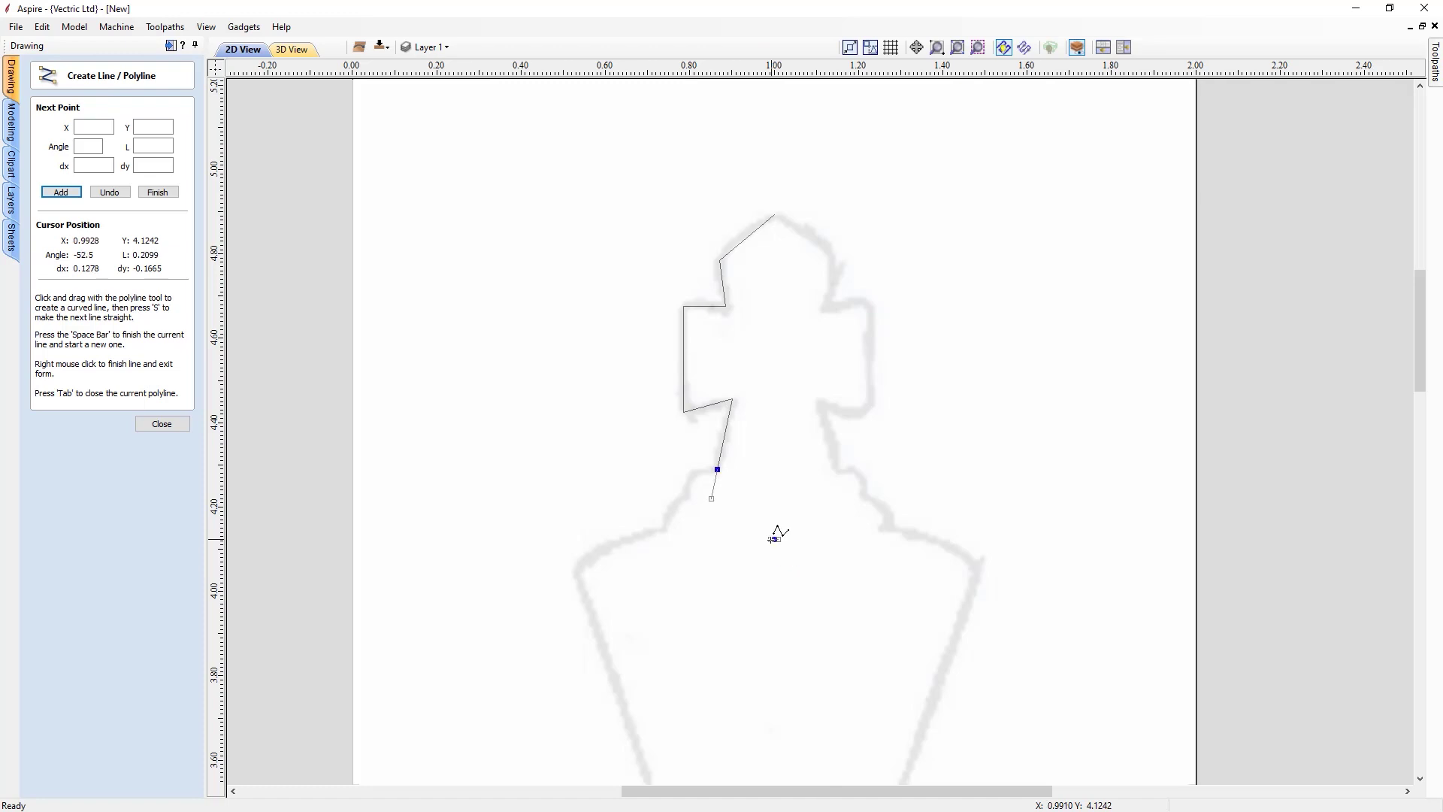
drag(774, 539, 806, 540)
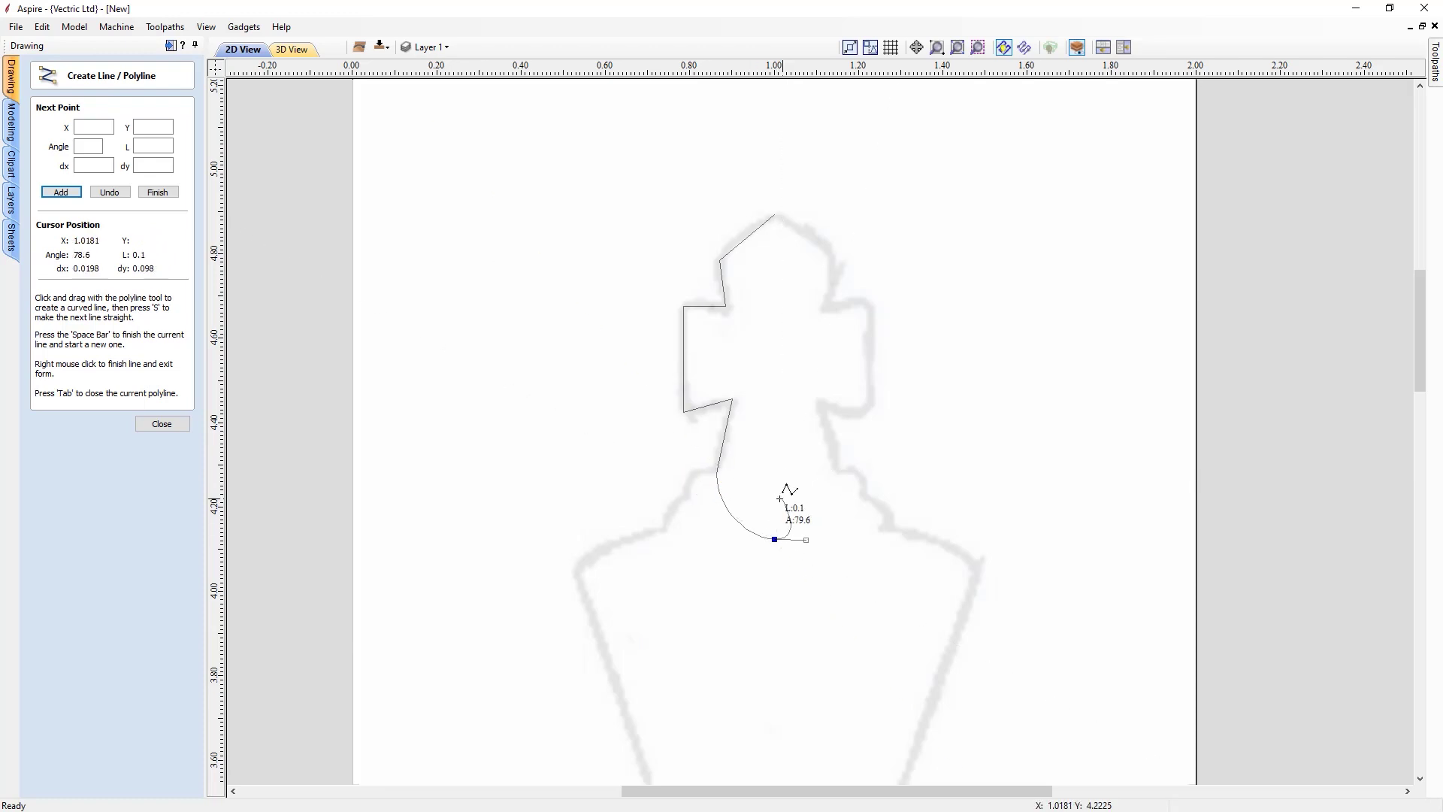
right_click(769, 473)
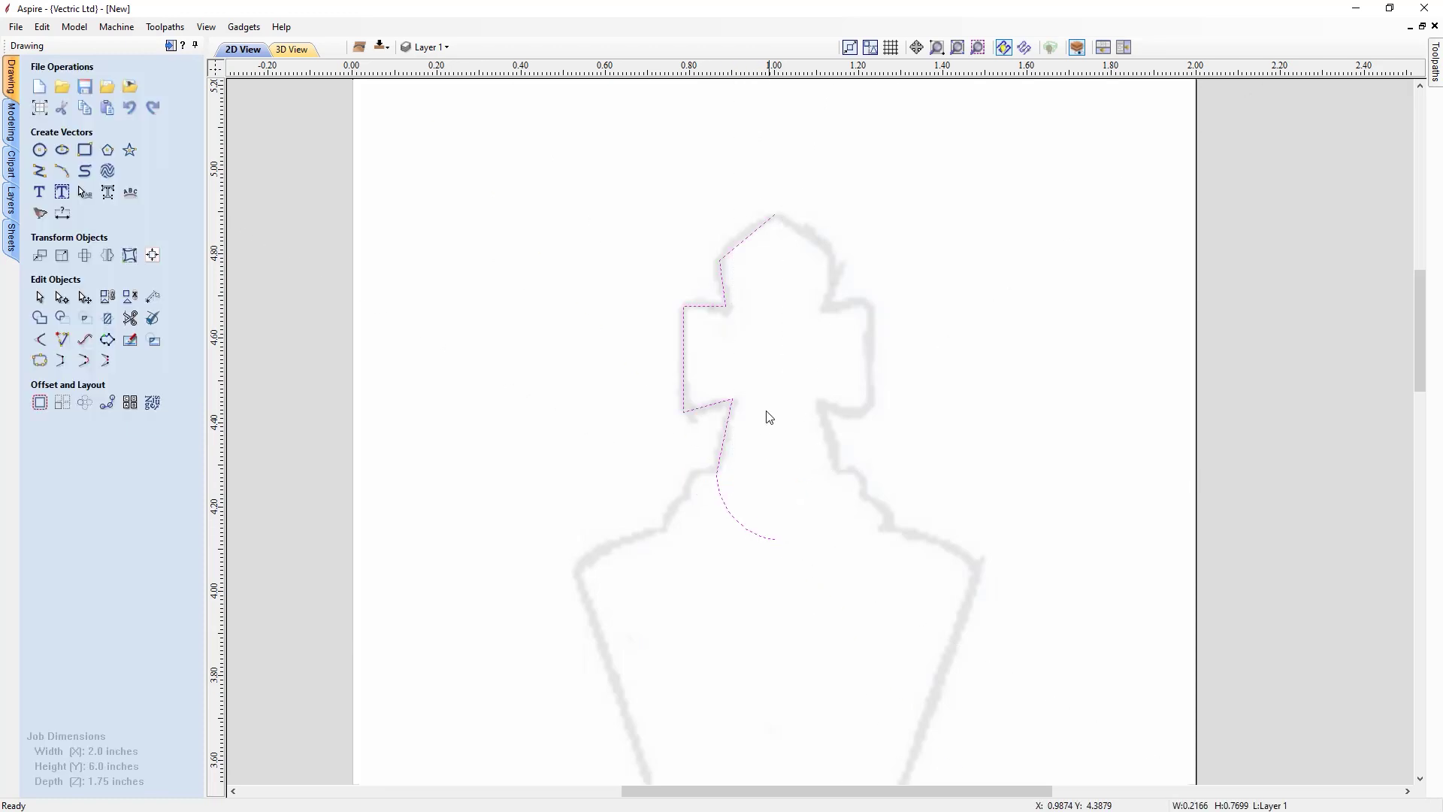
Node-edit the traced polyline and nudge the lower inner corner of the cross slightly down onto the sketch
double_click(735, 251)
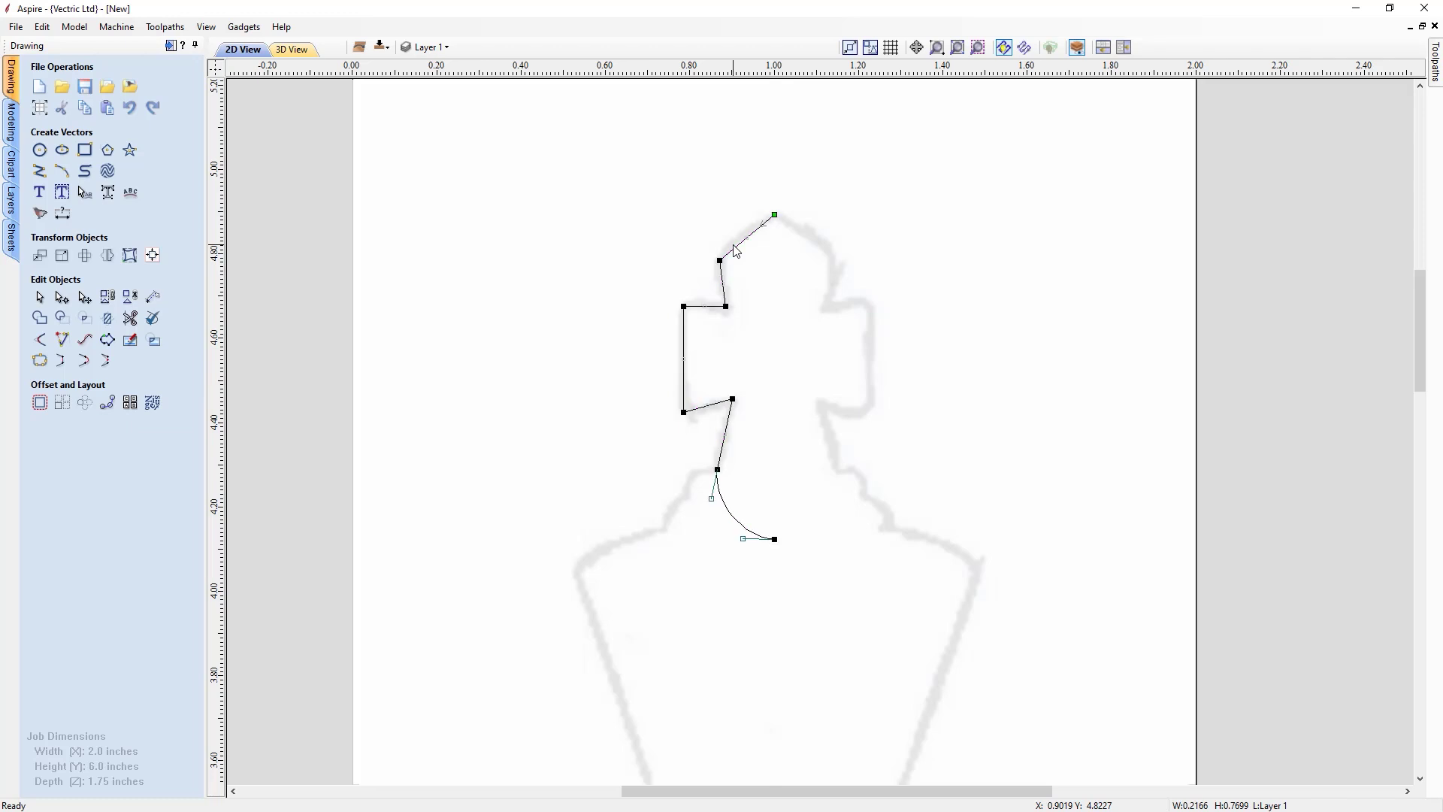
scroll(758, 235, up, 3)
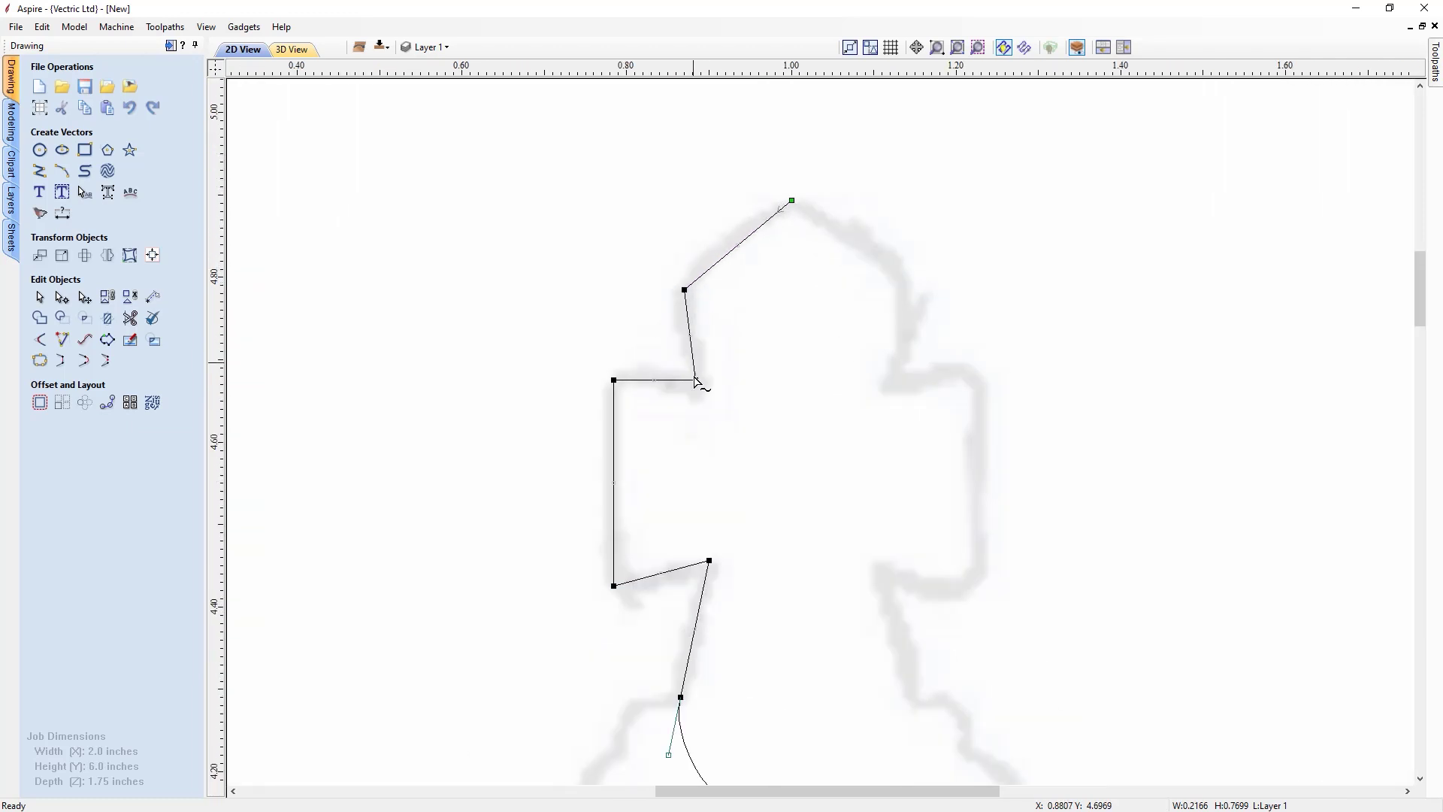
click(707, 560)
key(Down)
key(Down)
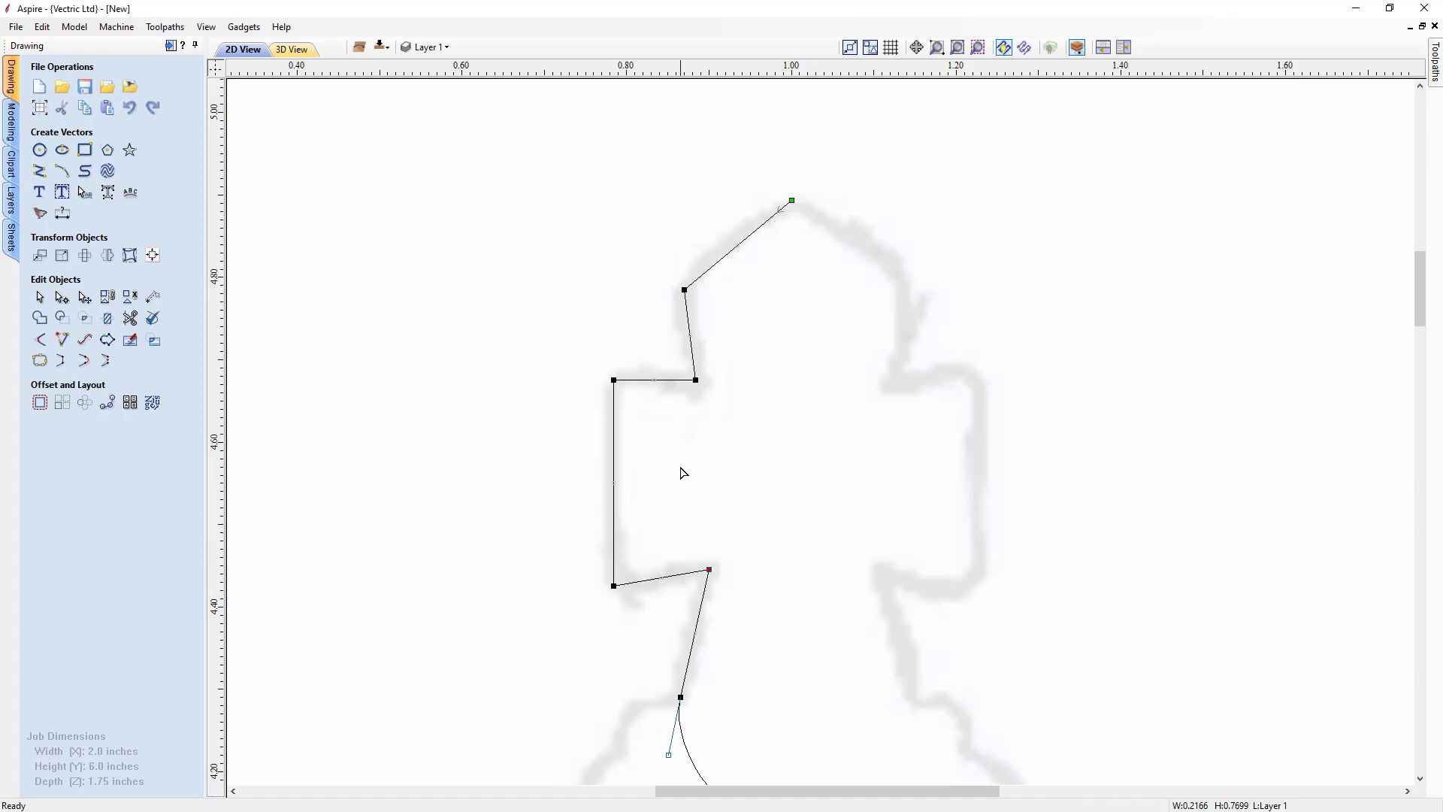
Nudge the upper inner corner node of the cross arm down and its upper outer corner node slightly up to match the sketch
drag(654, 362, 729, 429)
key(Down)
key(Down)
key(Down)
drag(602, 357, 625, 406)
key(Up)
key(Up)
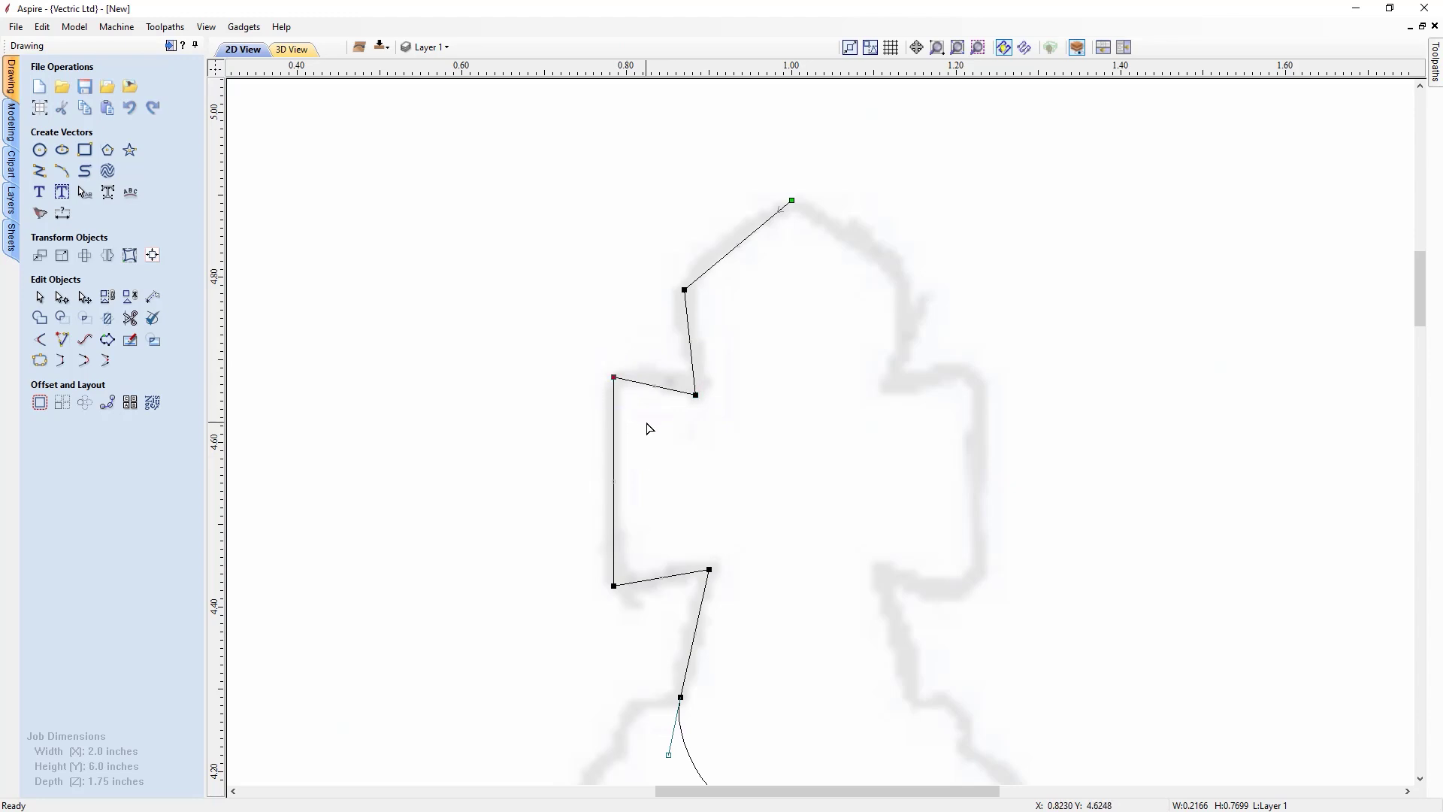
Nudge the node where the cross's domed top meets its side slightly left and up
drag(669, 267, 696, 312)
key(Left)
key(Up)
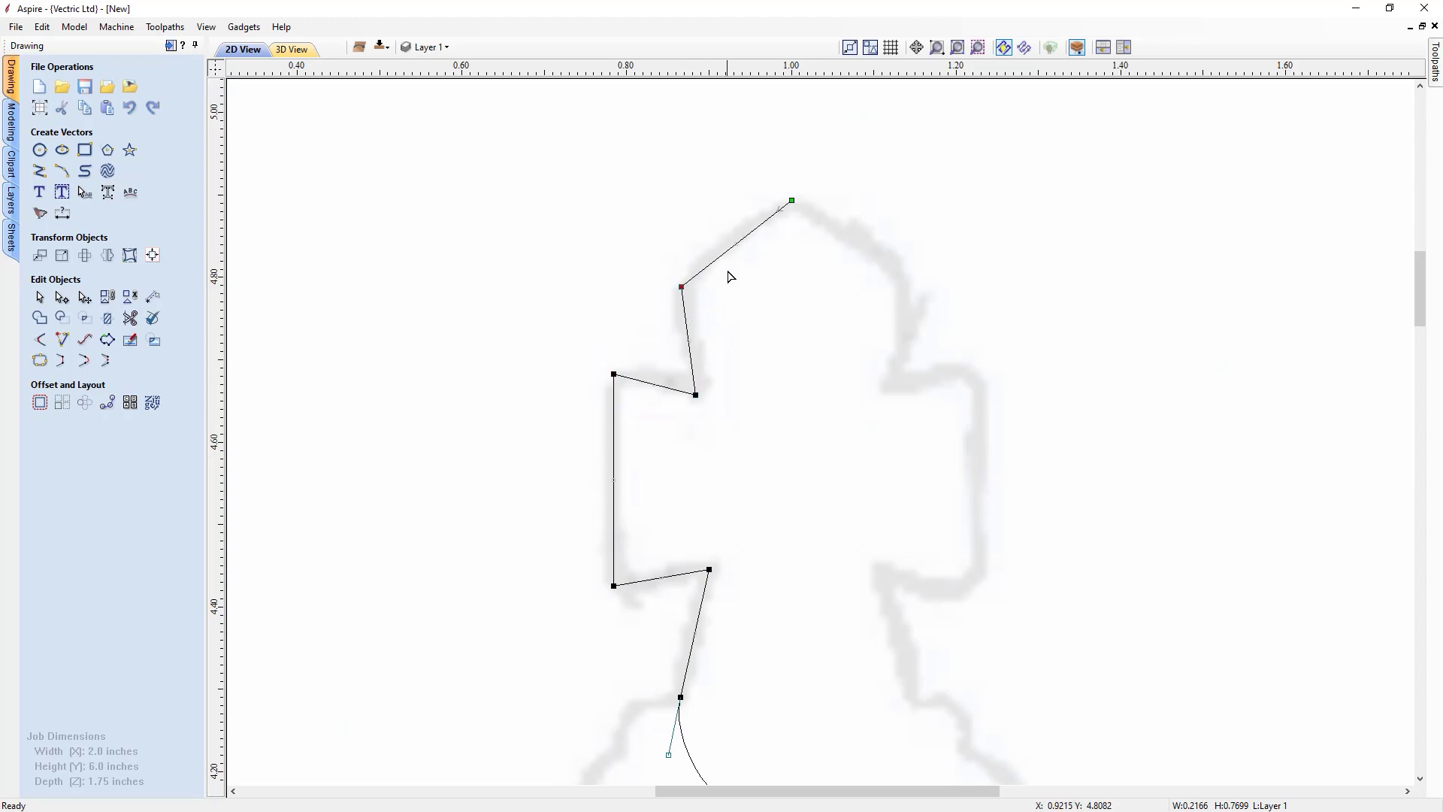
Convert the span below the cross's tip to a Bezier and bow it outward along the sketch
right_click(723, 258)
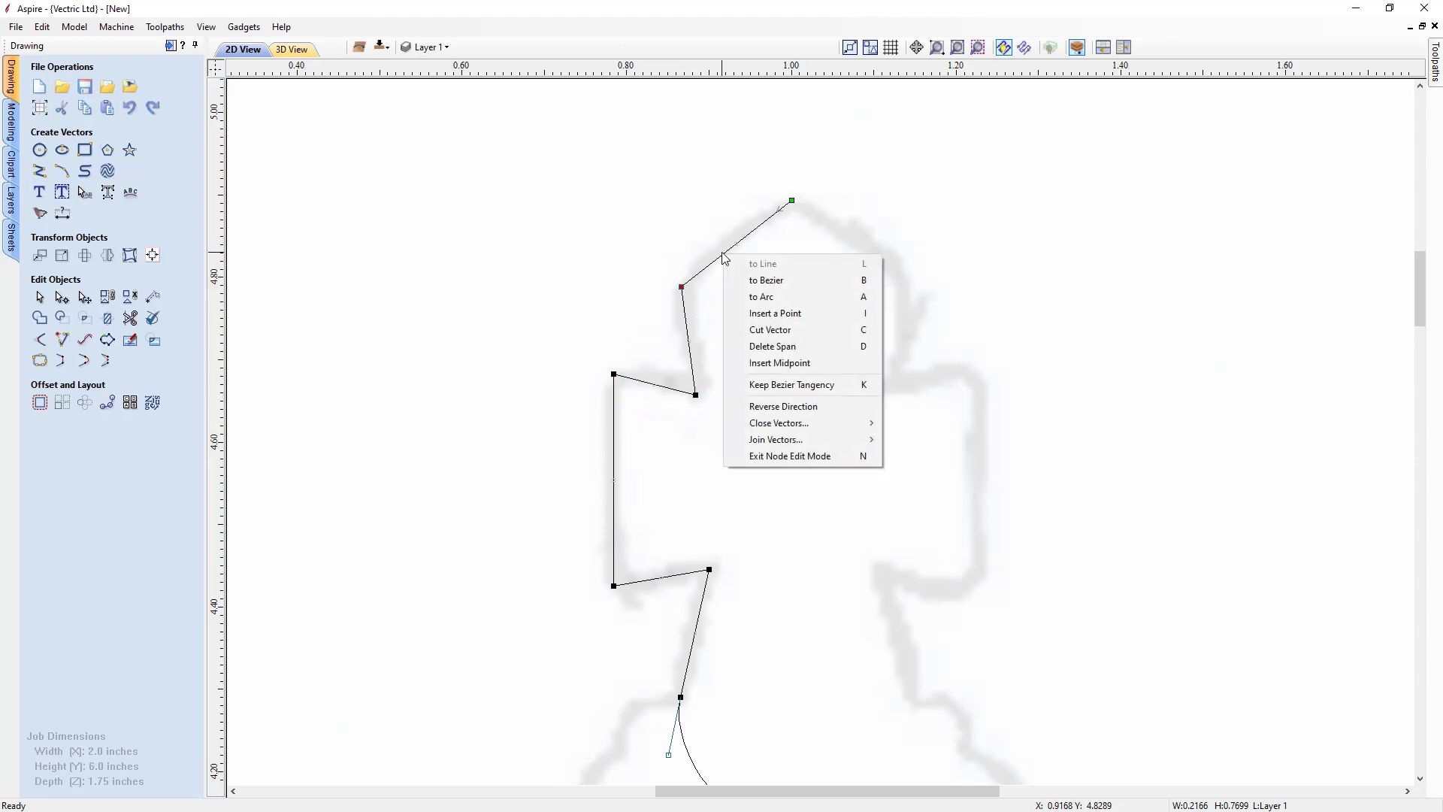
click(752, 279)
drag(741, 248, 731, 238)
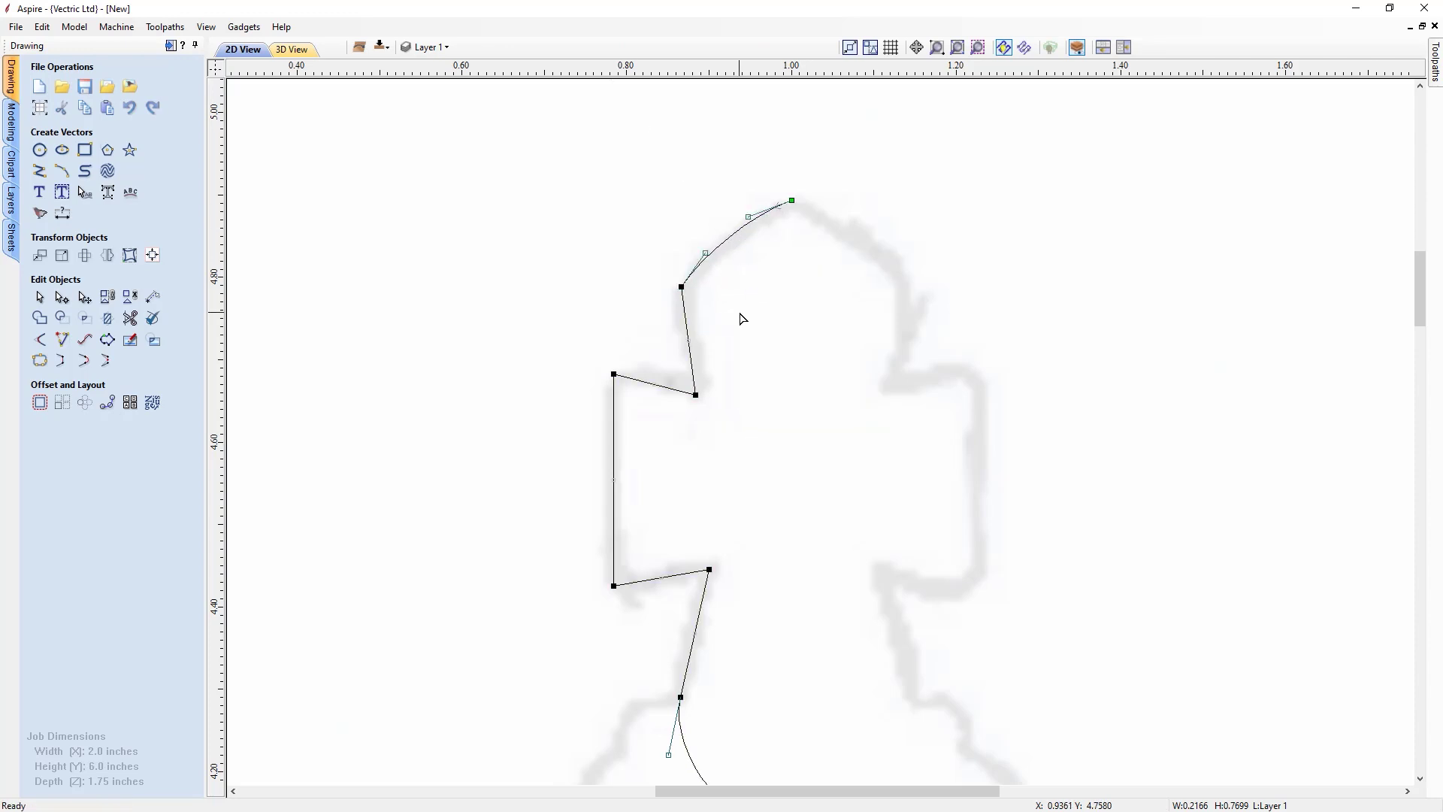
Convert the short span between the domed top and the cross arm to a Bezier and bend it to follow the sketch
right_click(691, 362)
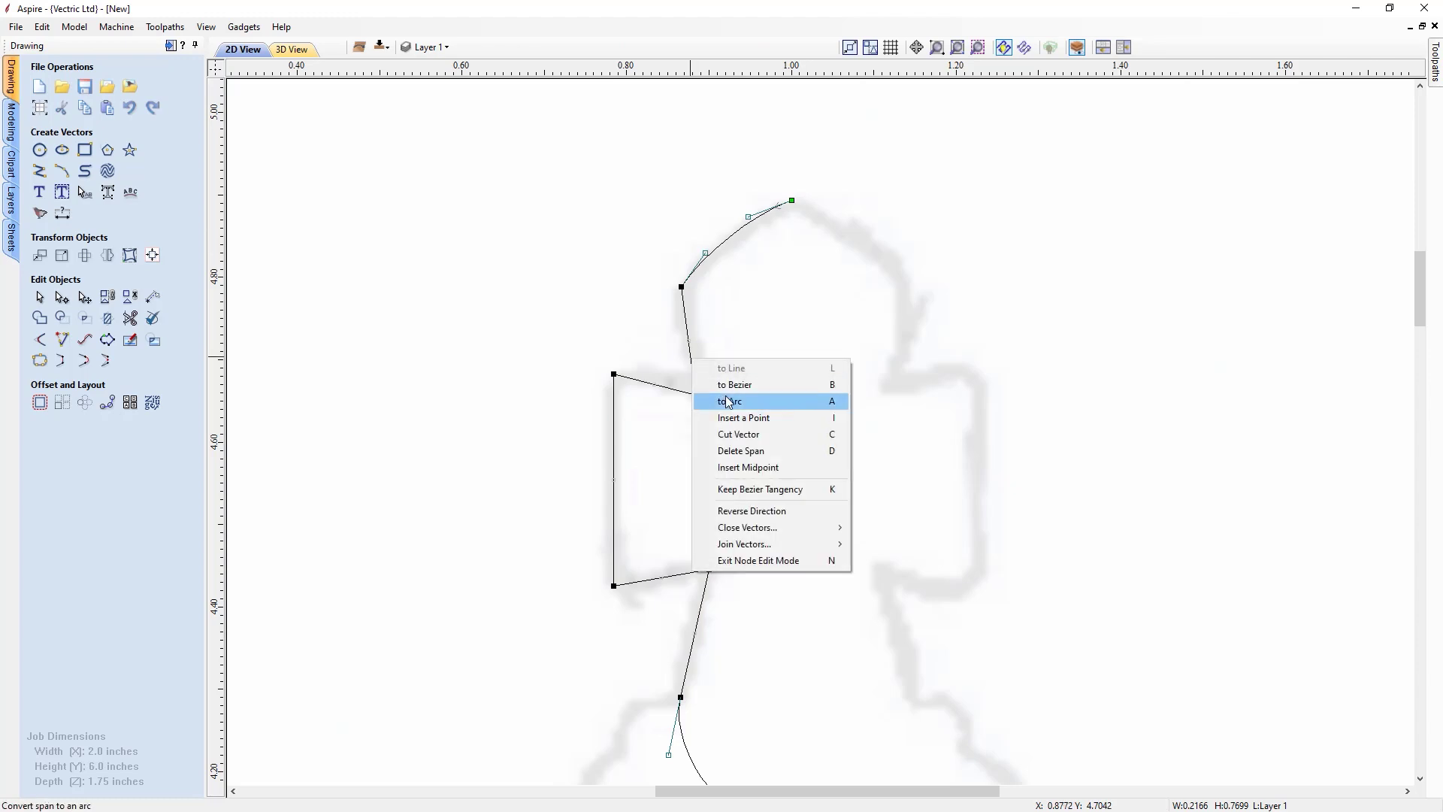
click(727, 387)
drag(688, 346, 695, 361)
click(735, 422)
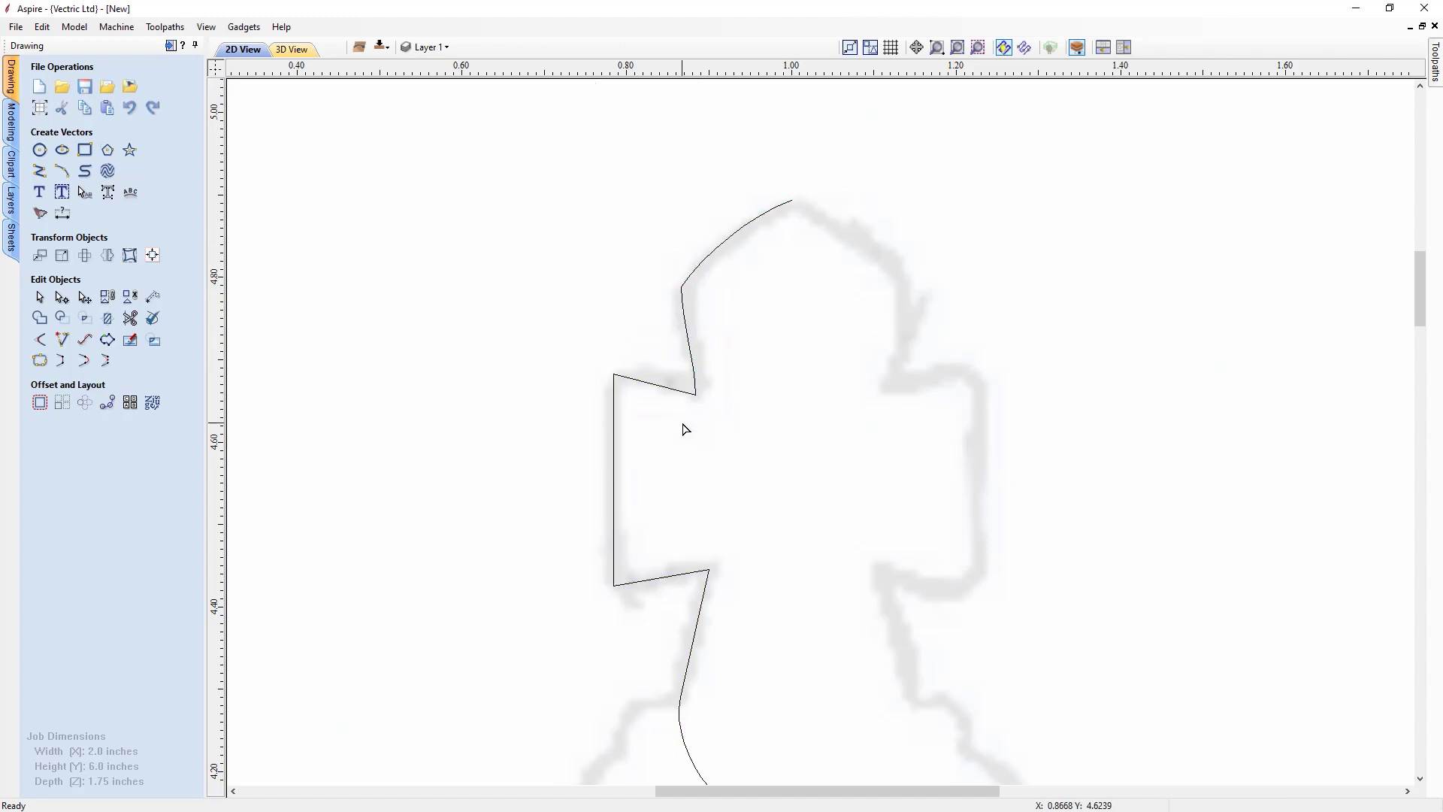
Make the upper outer corner node of the cross arm a smooth point and align its Bezier handles vertically
click(673, 391)
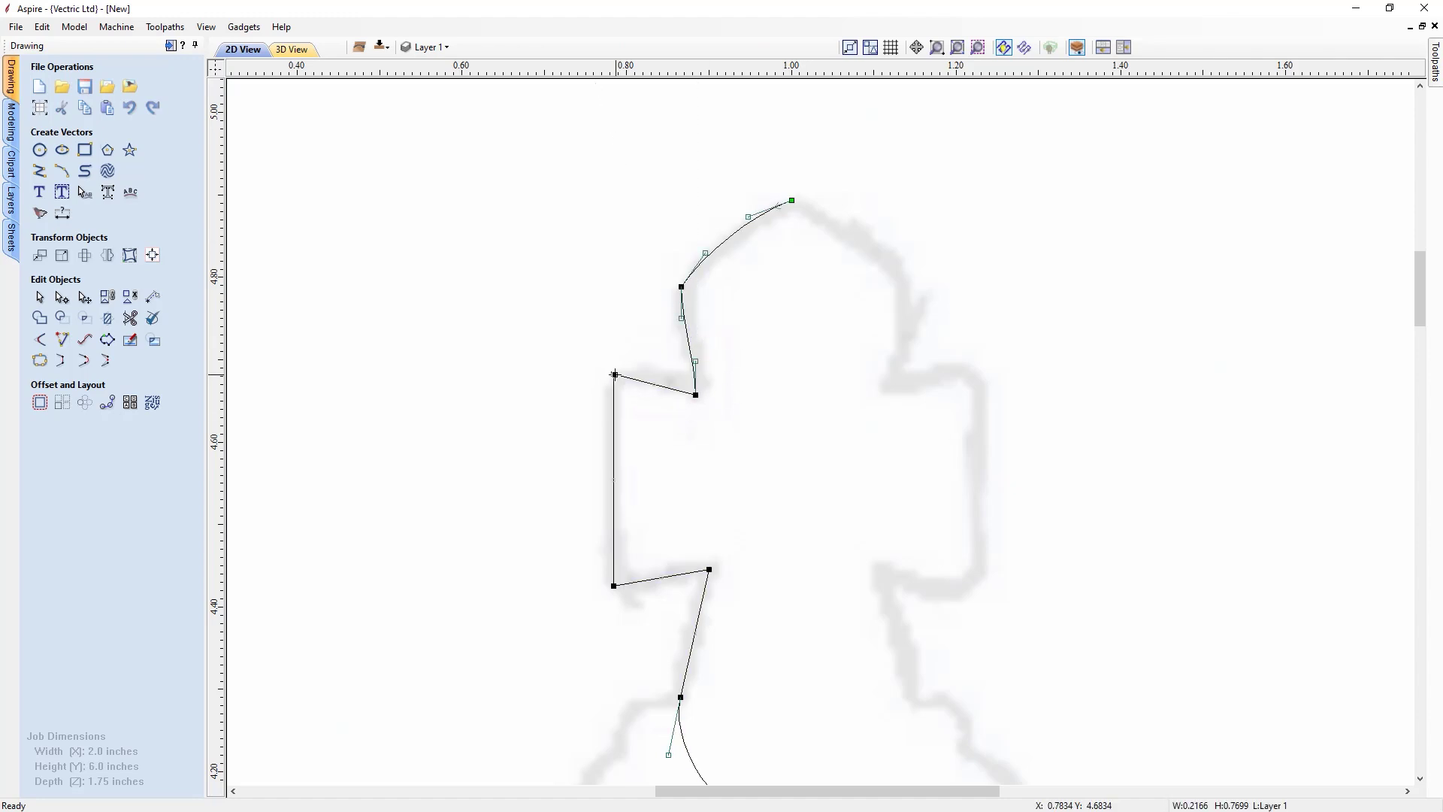
right_click(615, 375)
click(633, 403)
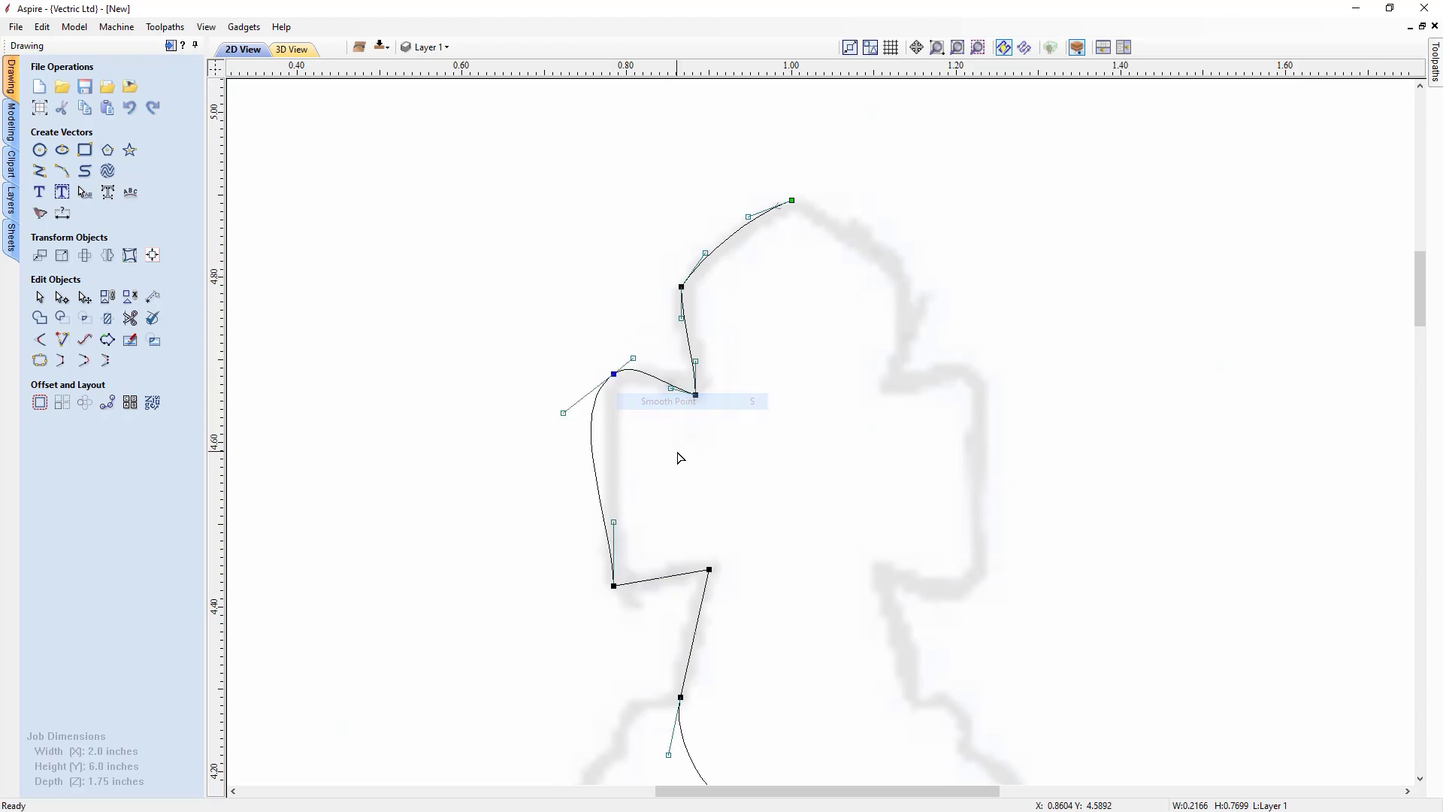
drag(566, 416, 615, 437)
Make the lower outer corner node of the cross arm a smooth point and align its Bezier handles vertically
right_click(614, 586)
click(643, 615)
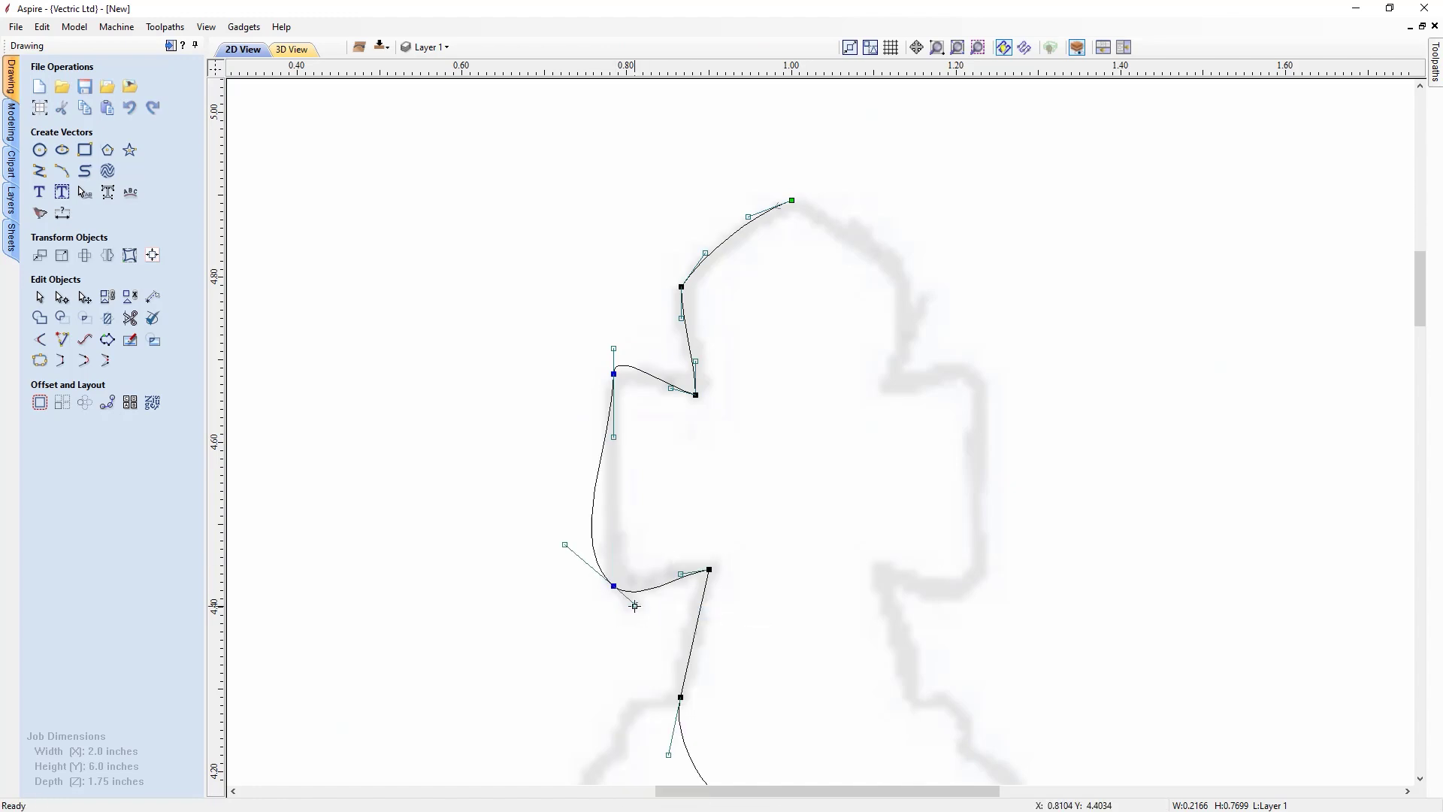
drag(635, 604, 615, 621)
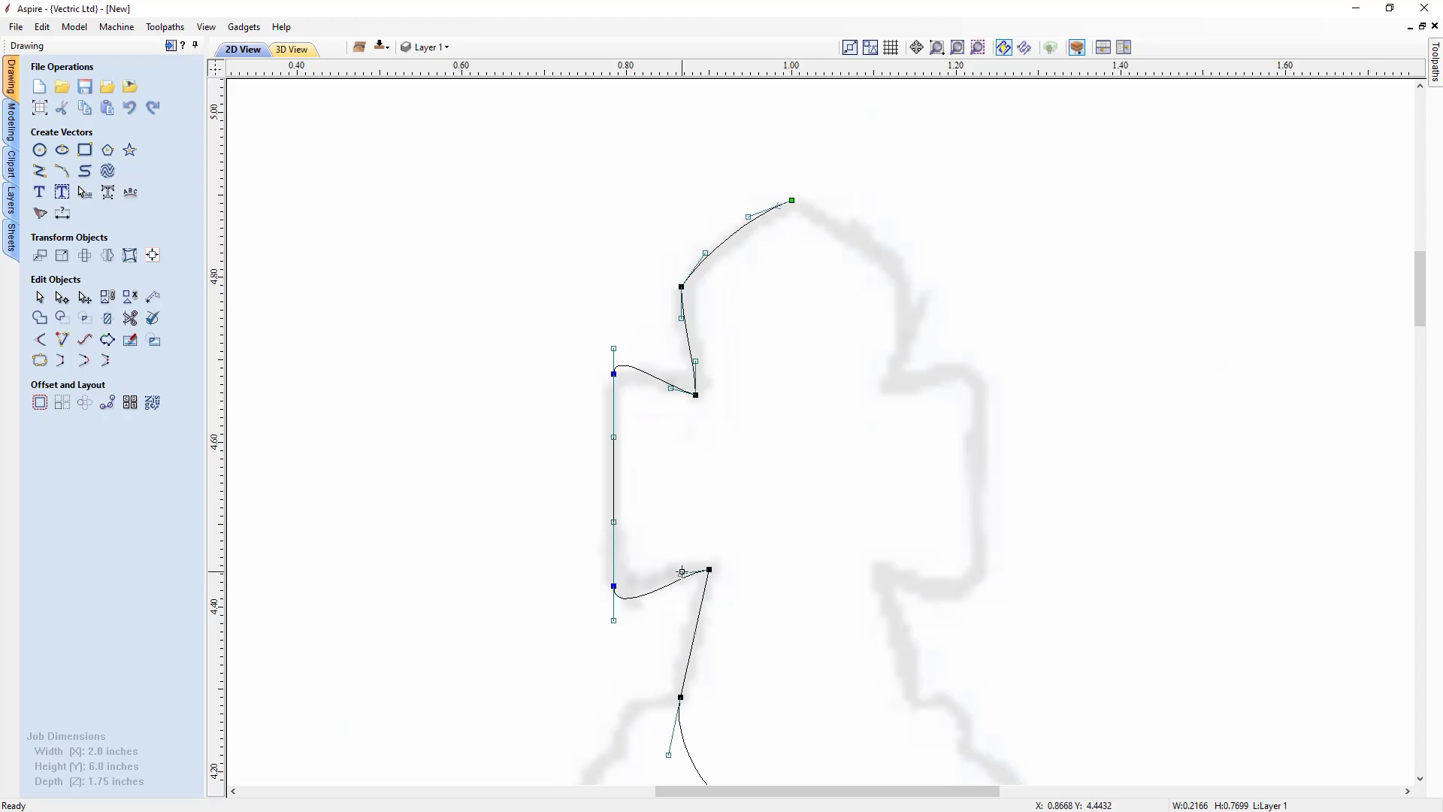
Convert the straight span below the cross arm to a Bezier and bend it to follow the sketch's neck
right_click(690, 660)
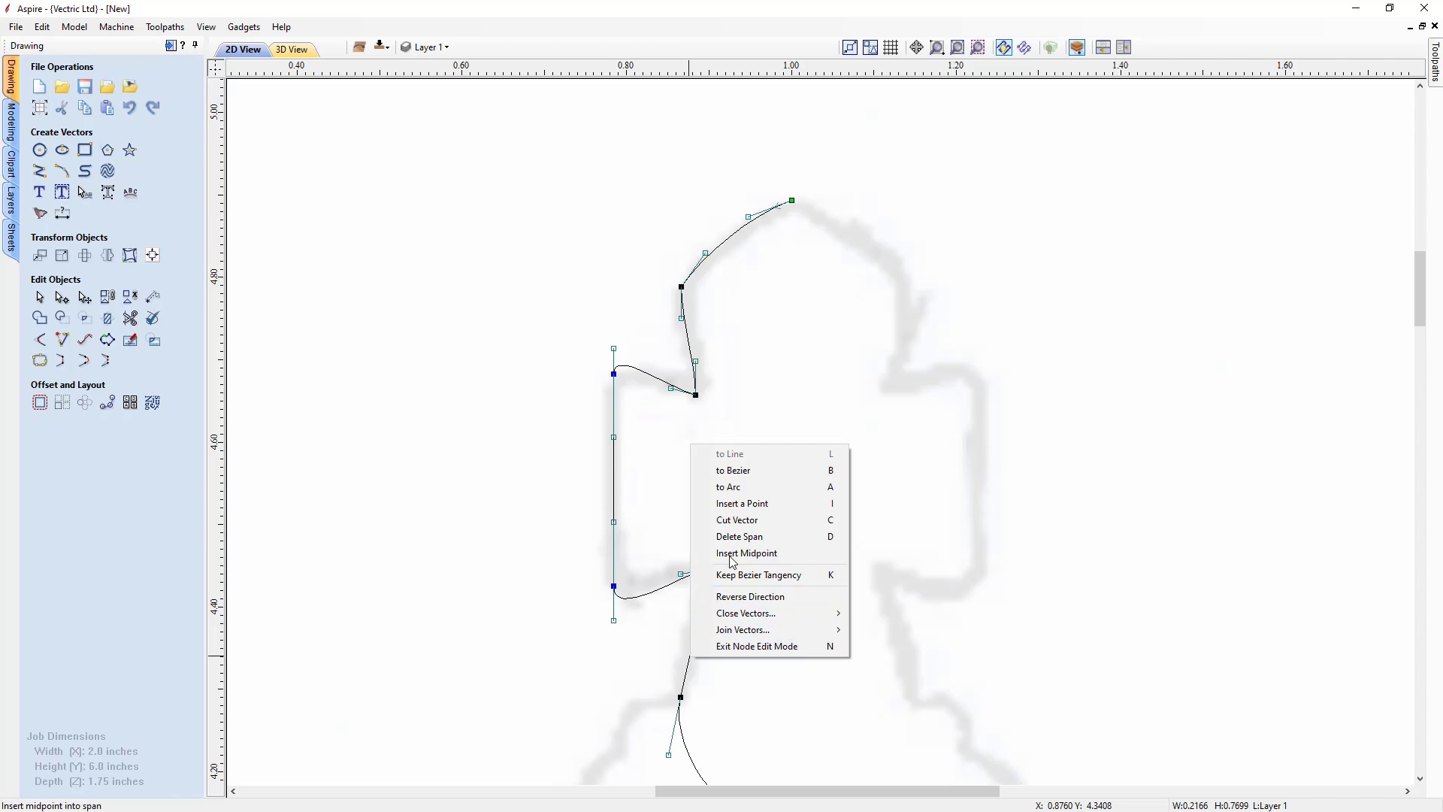
click(741, 471)
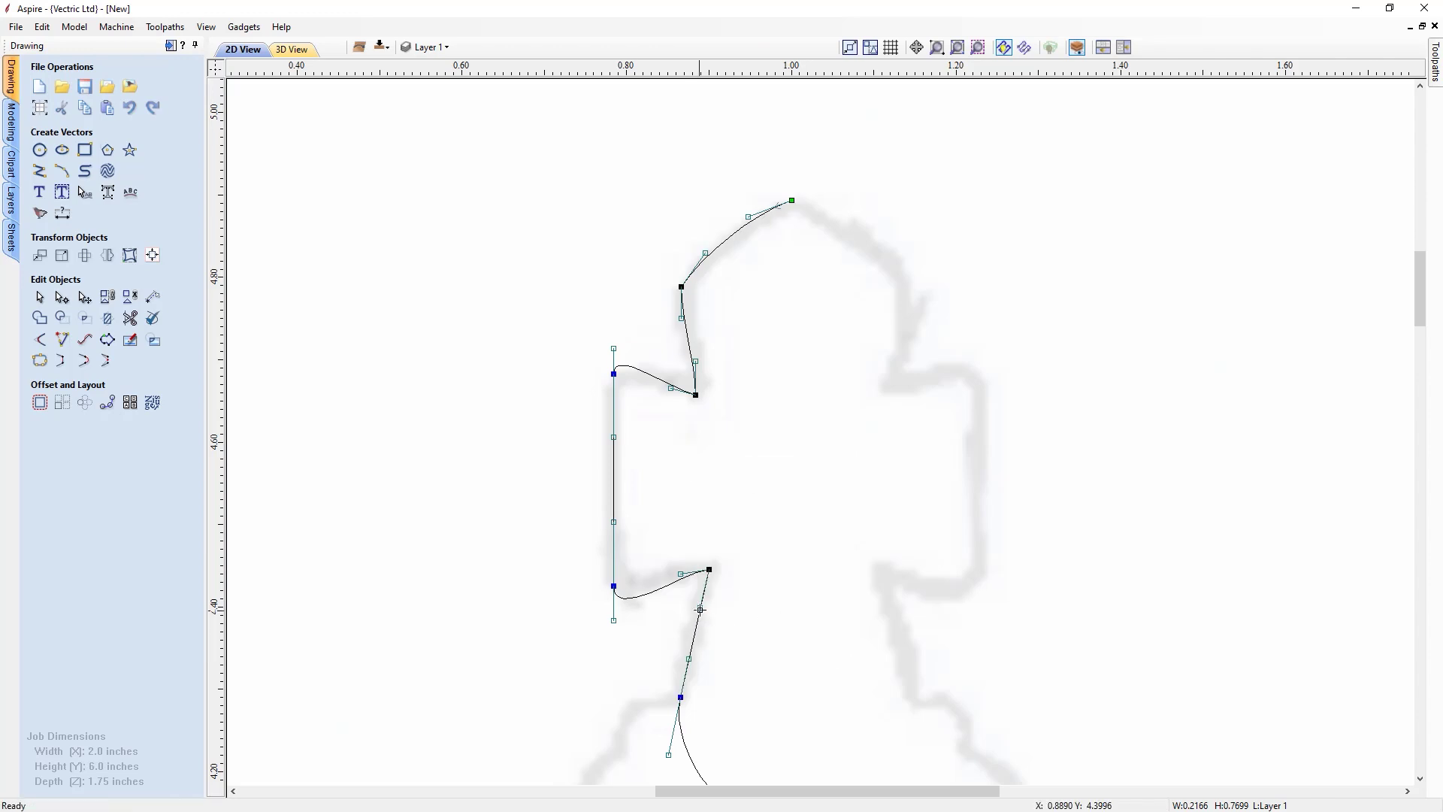
drag(700, 609, 681, 659)
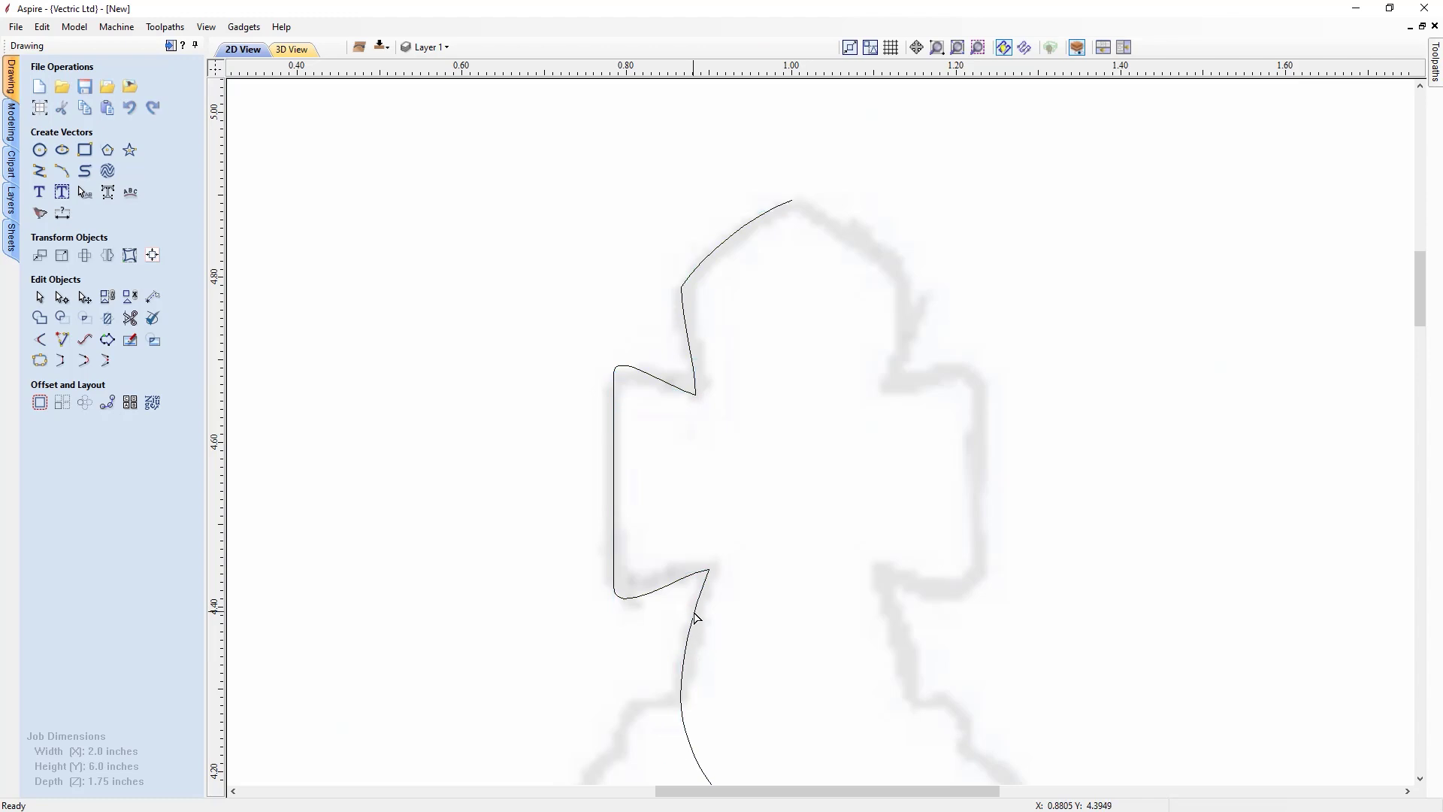
drag(693, 613, 705, 619)
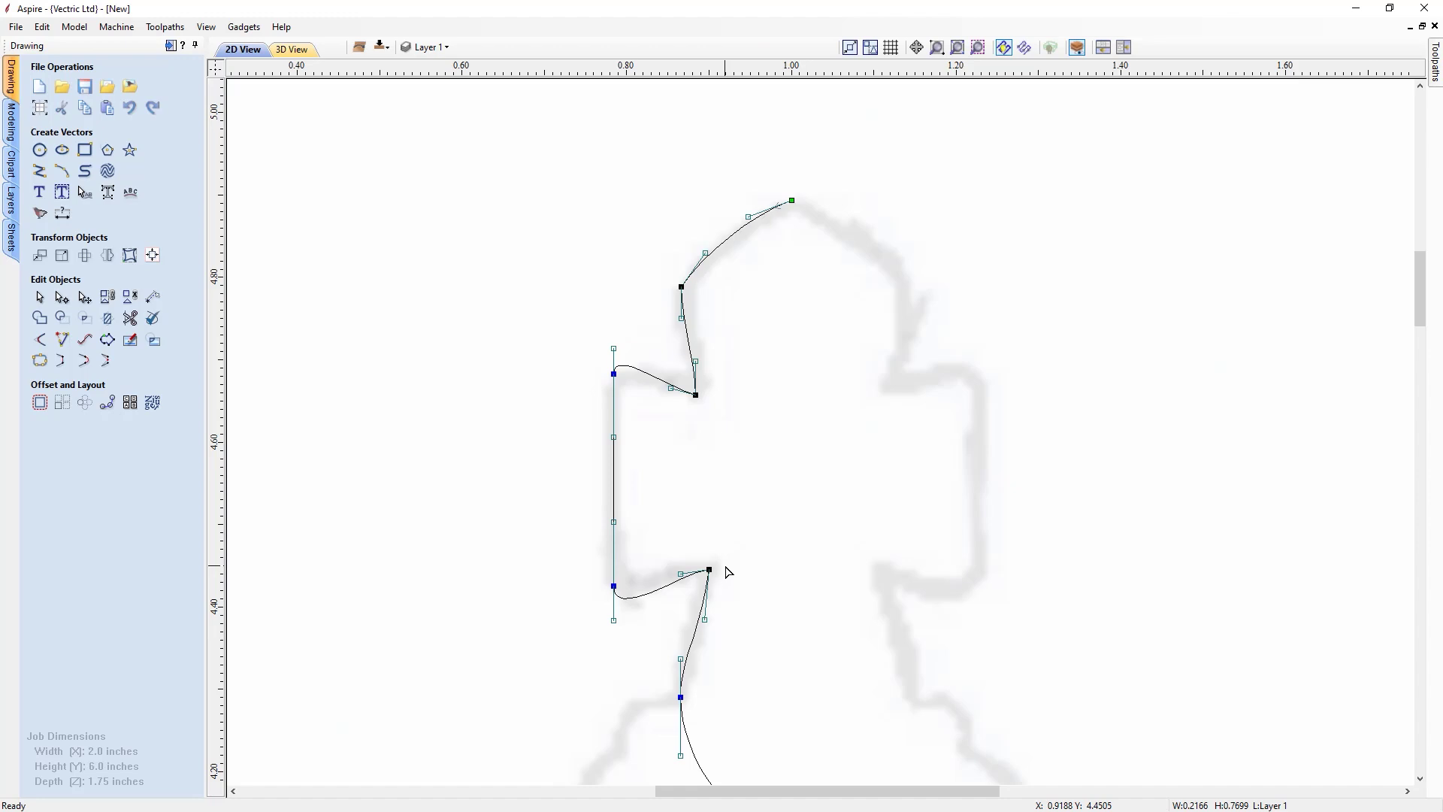
click(746, 556)
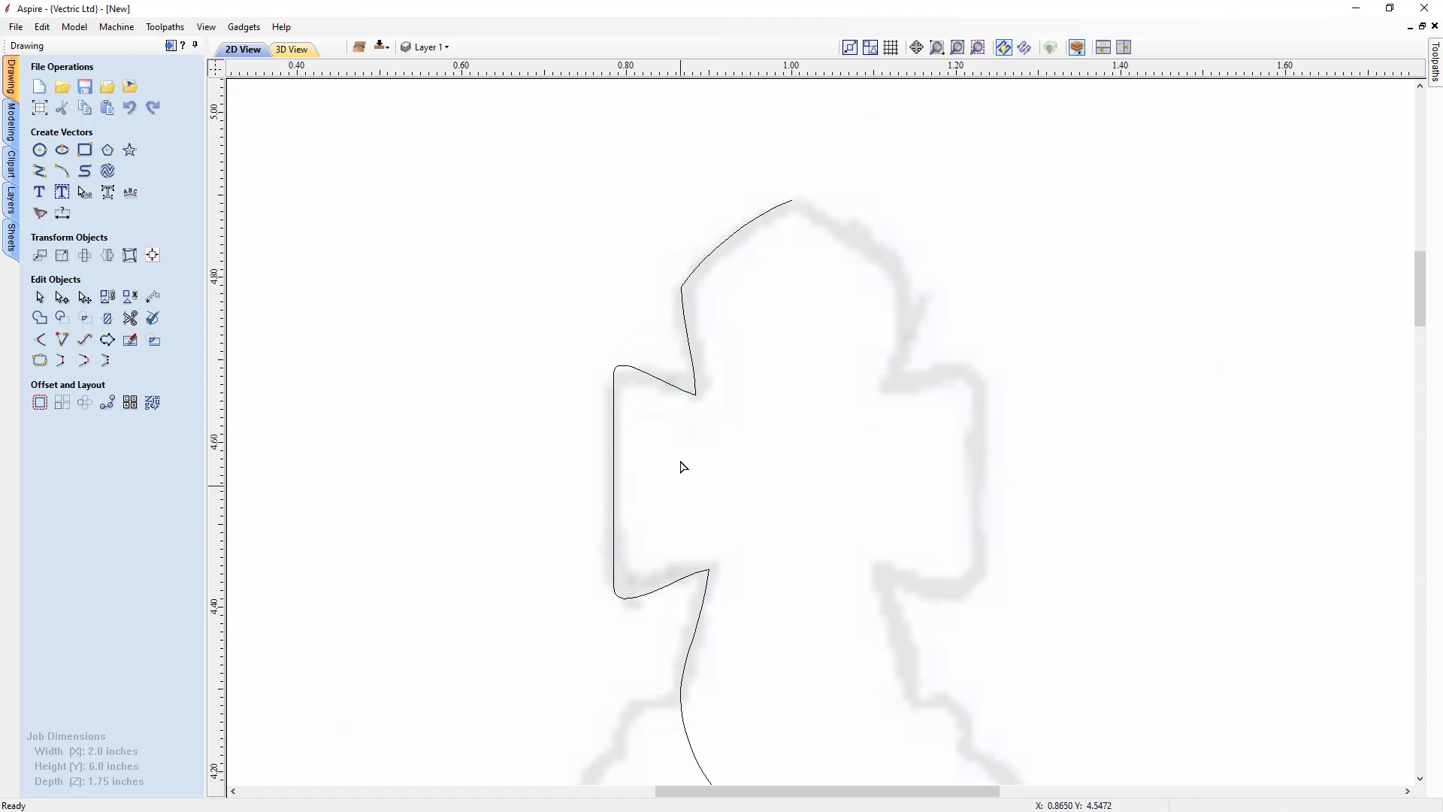
Nudge the cross arm's upper outer corner node downward to match the sketch
double_click(631, 372)
key(Down)
key(Down)
key(Down)
key(Down)
key(Up)
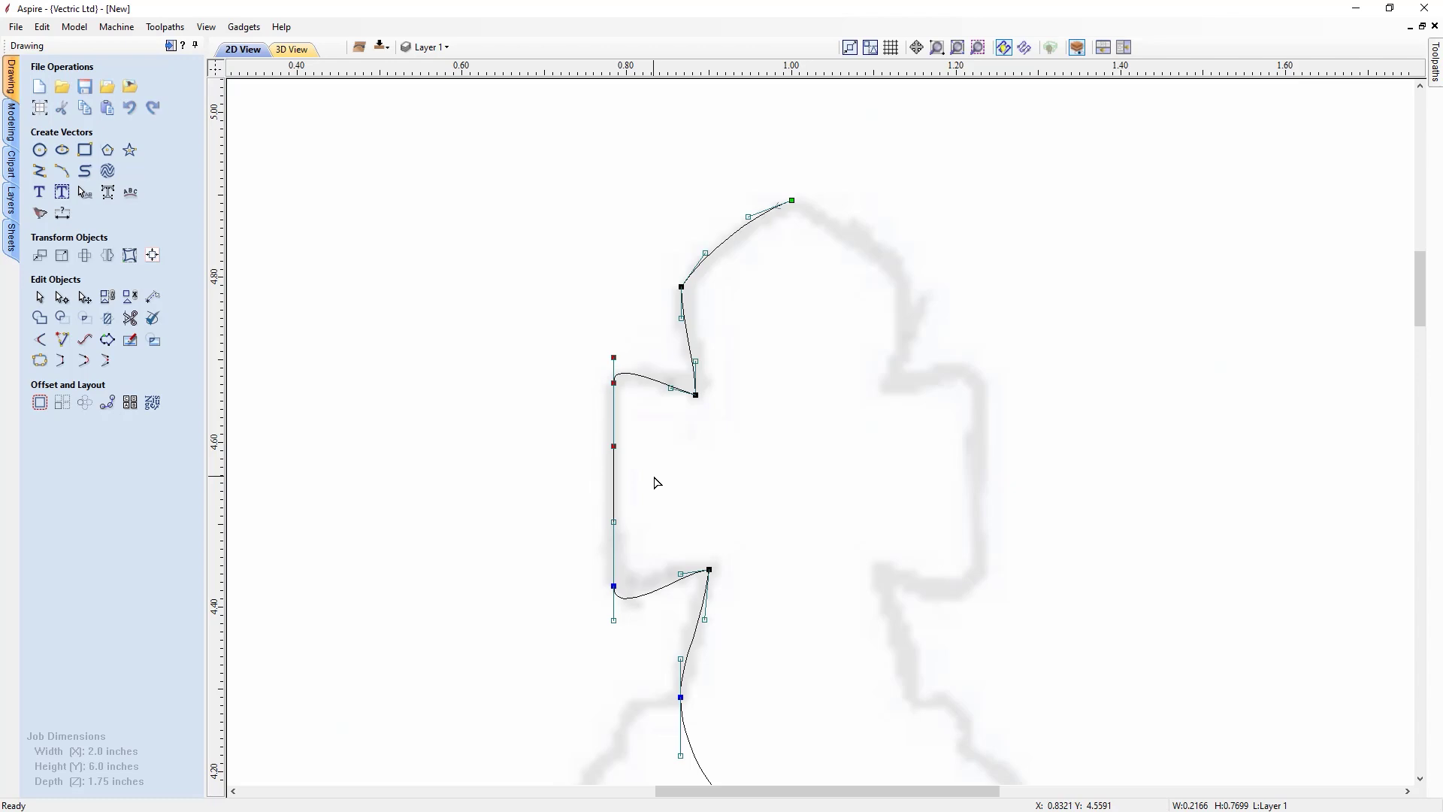
Nudge the cross arm's lower outer corner node upward and finish editing the cross vector
drag(577, 516, 663, 667)
key(Up)
key(Up)
key(Up)
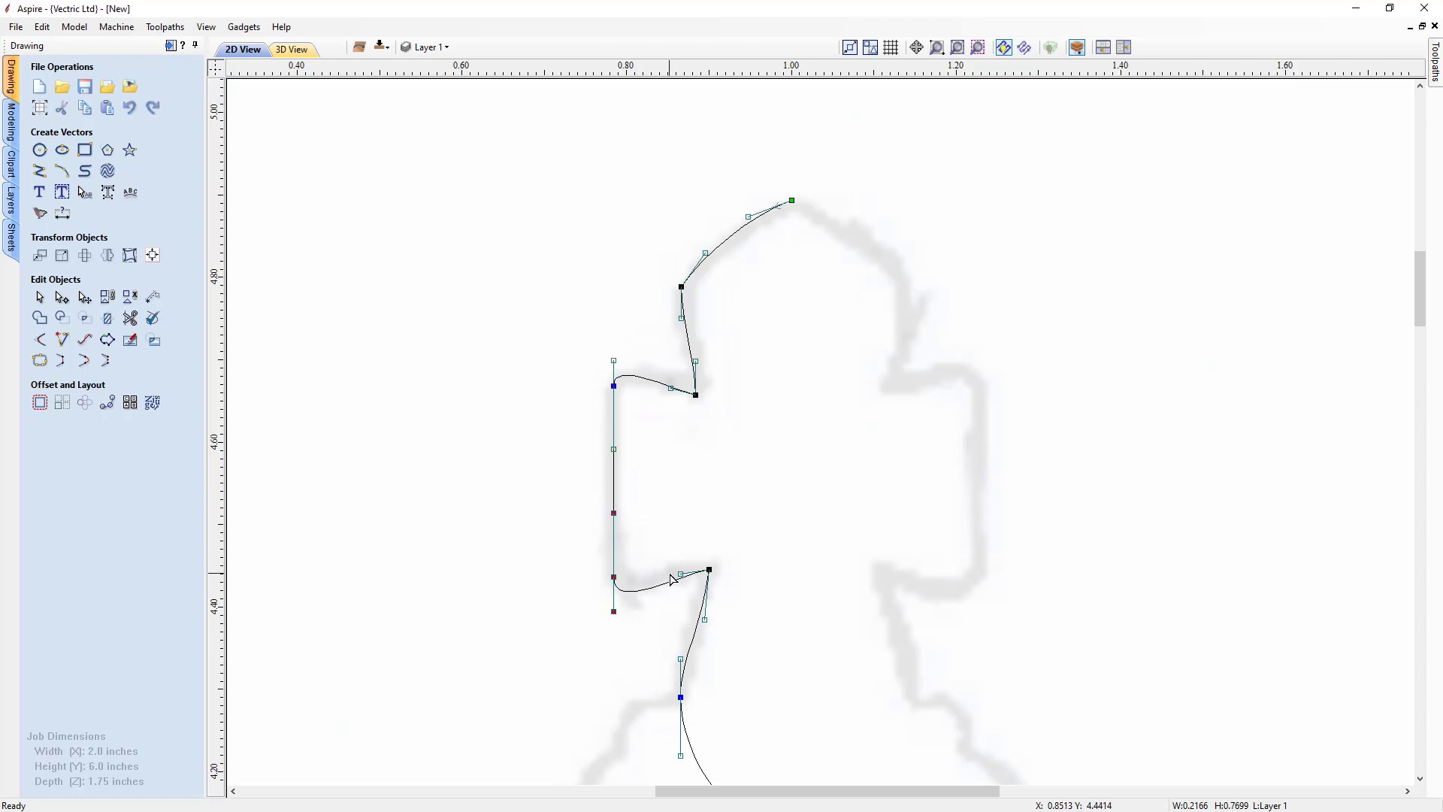
scroll(722, 601, down, 2)
scroll(737, 614, up, 1)
scroll(737, 614, down, 2)
scroll(737, 614, up, 2)
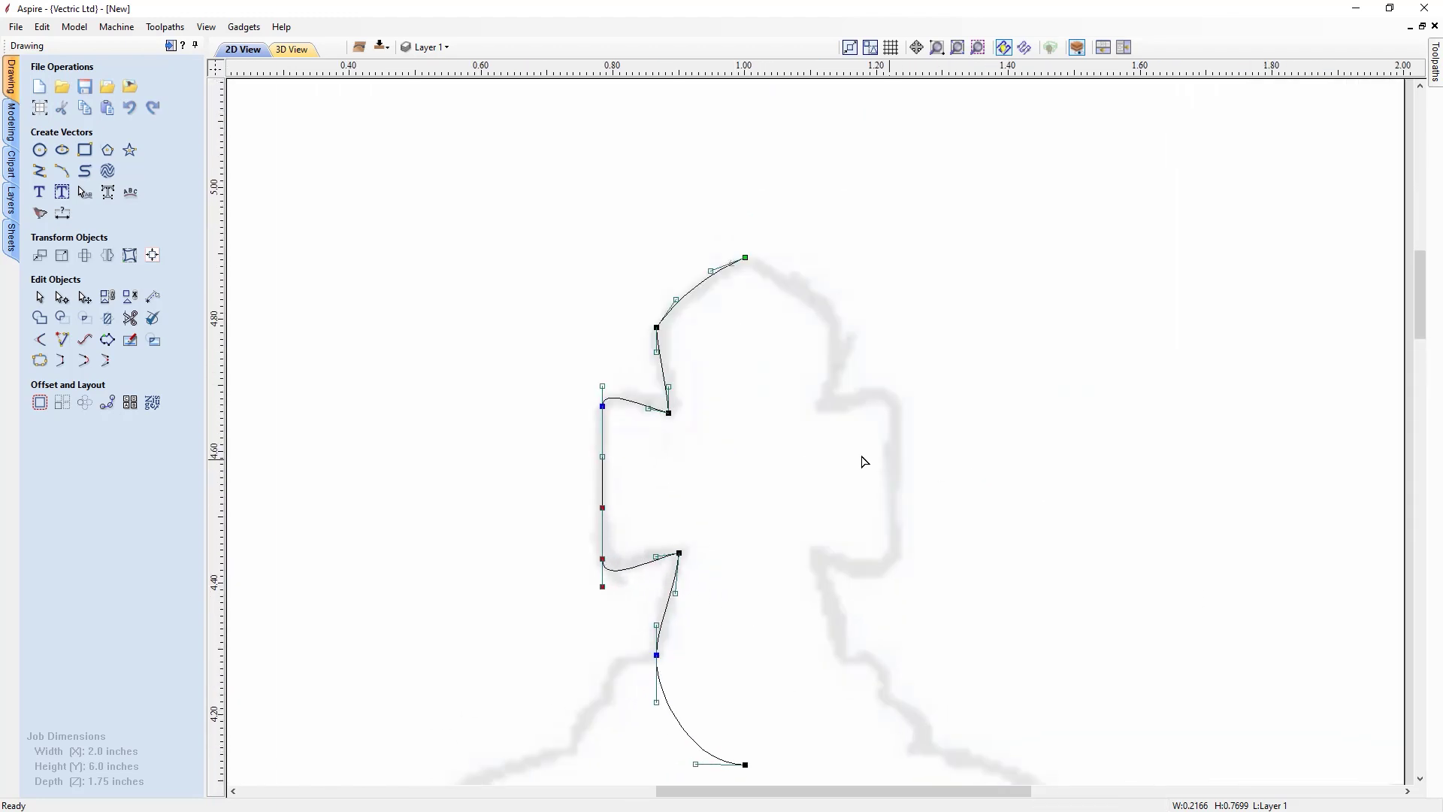
click(760, 461)
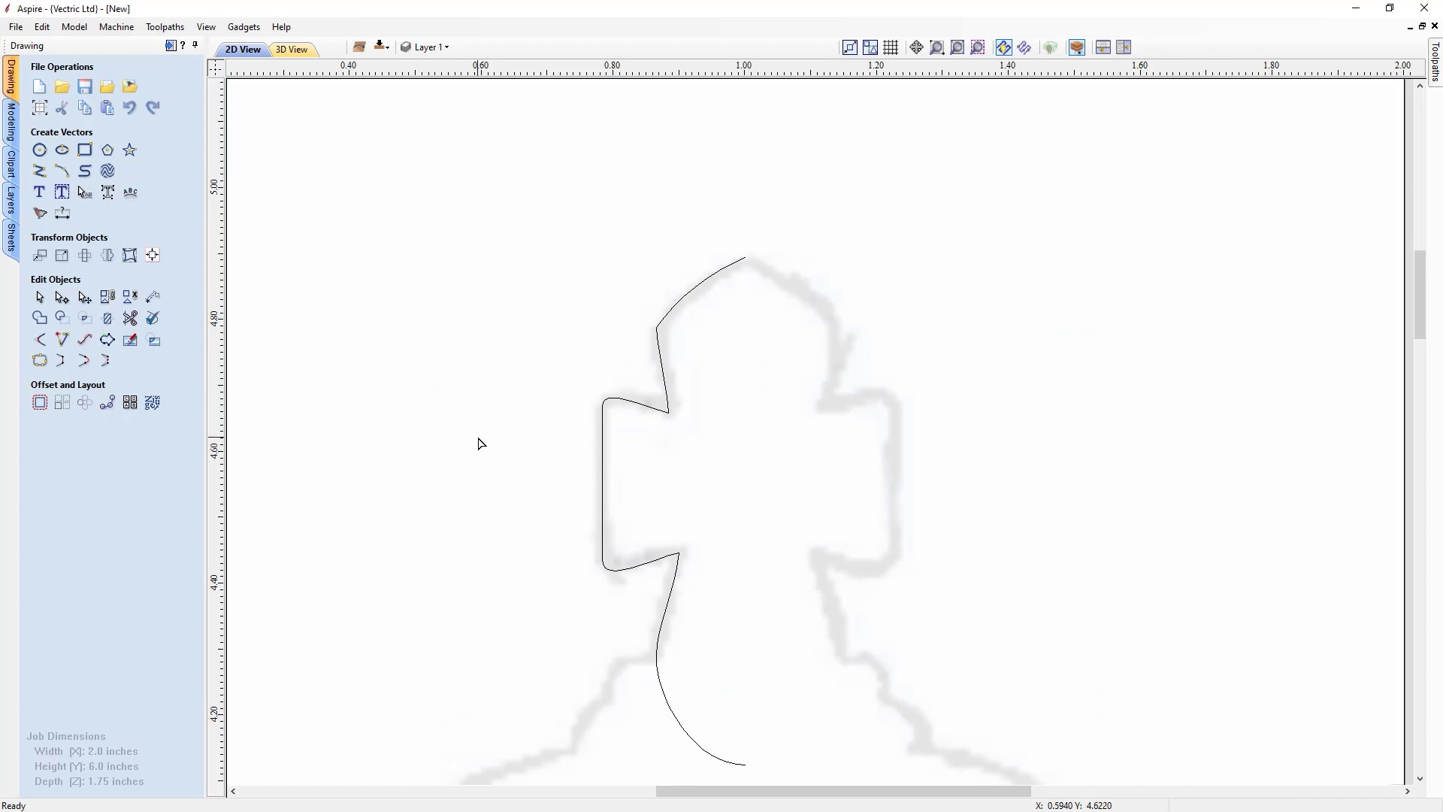
Start a polyline at the centre line below the cross and trace the stepped shoulder to the head's outer corner, curving the last span
drag(1421, 314, 1420, 344)
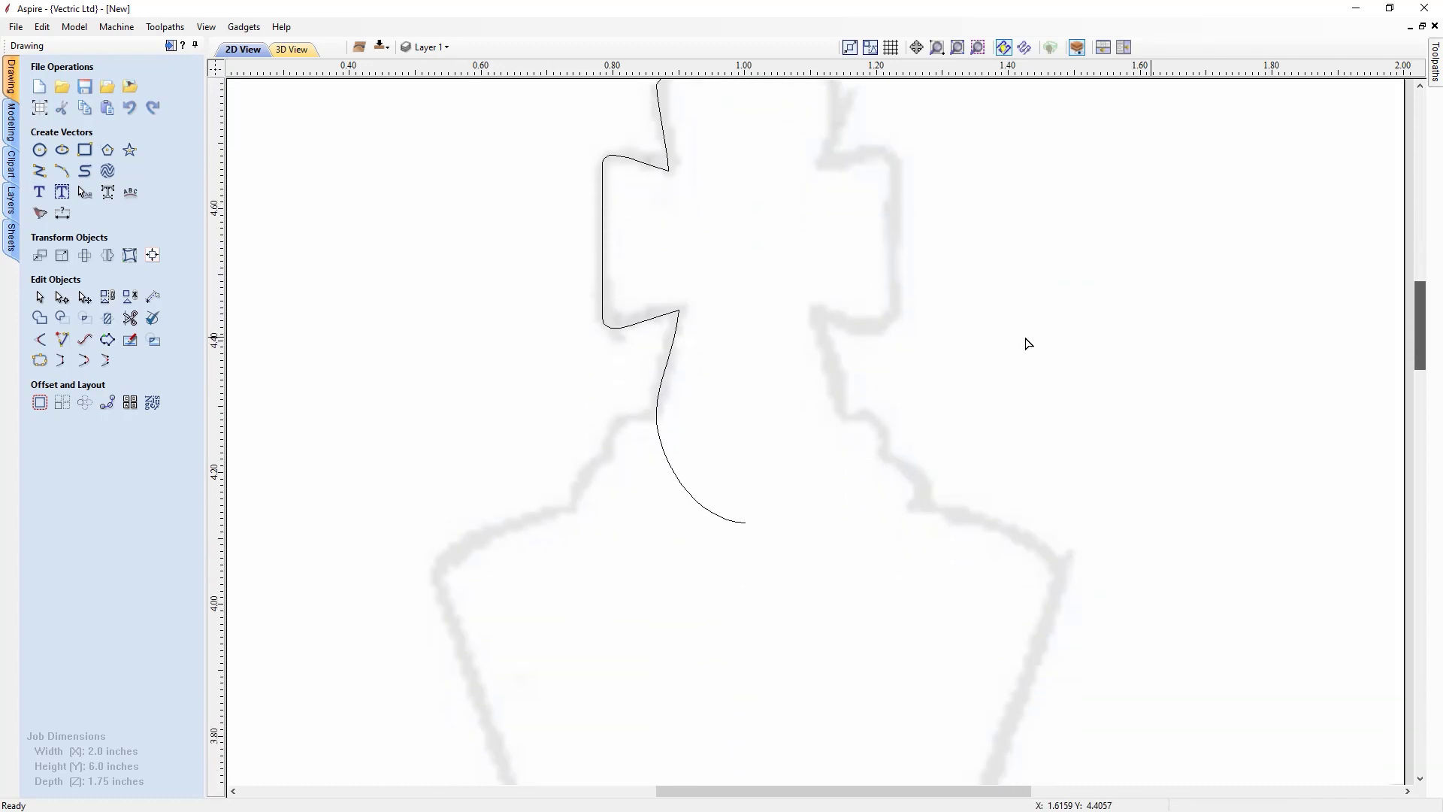
scroll(921, 395, down, 4)
scroll(932, 496, down, 2)
drag(1421, 429, 1422, 492)
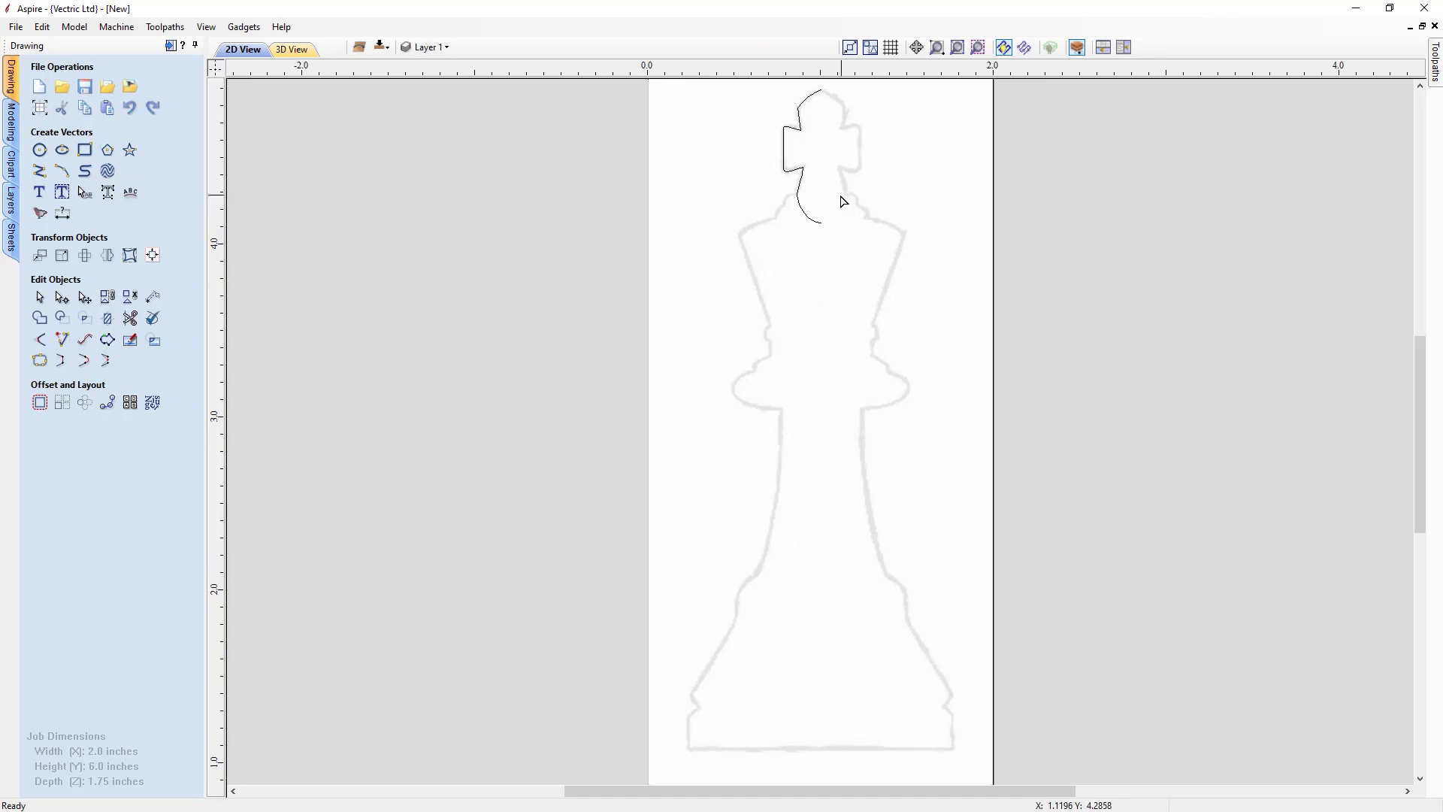
scroll(814, 191, up, 3)
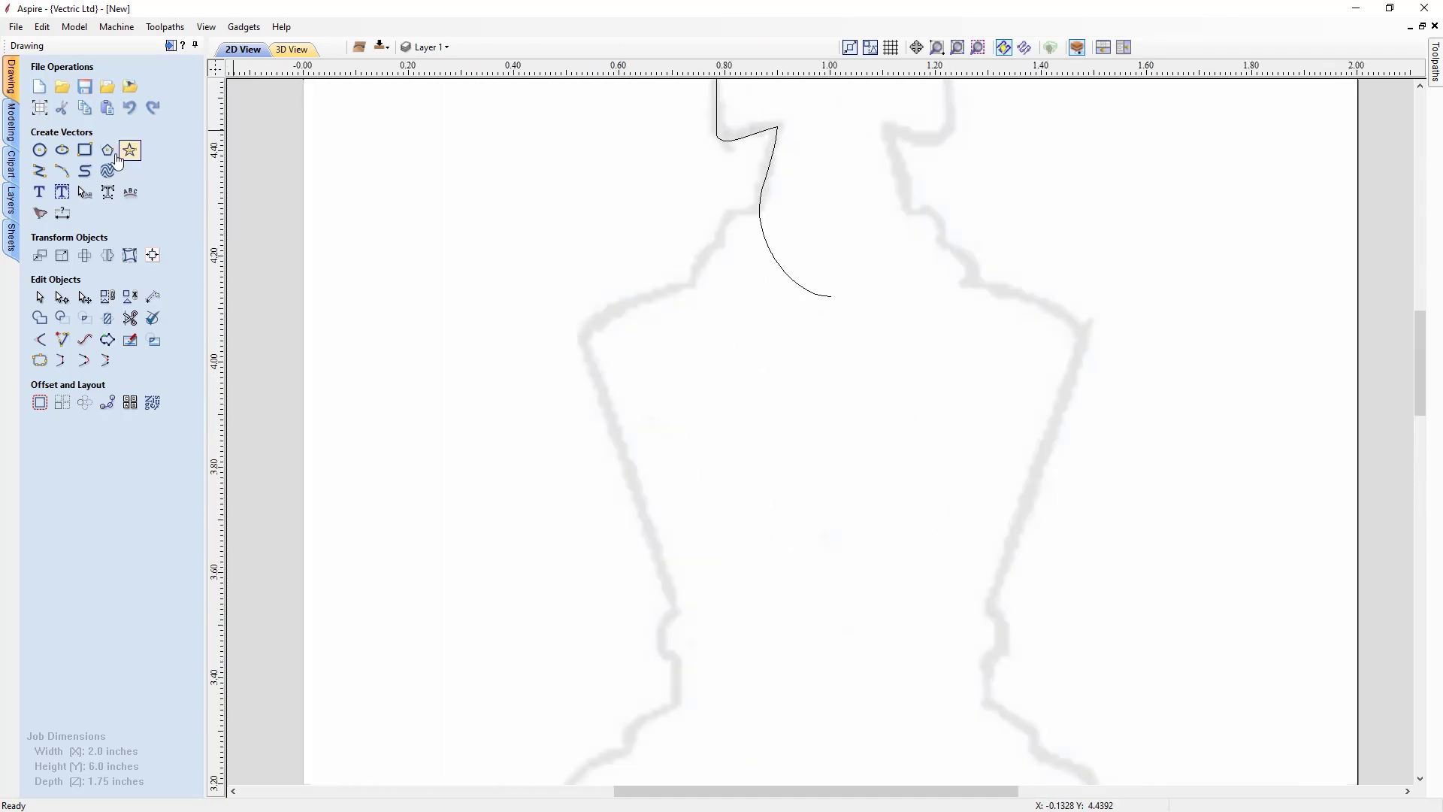
click(40, 171)
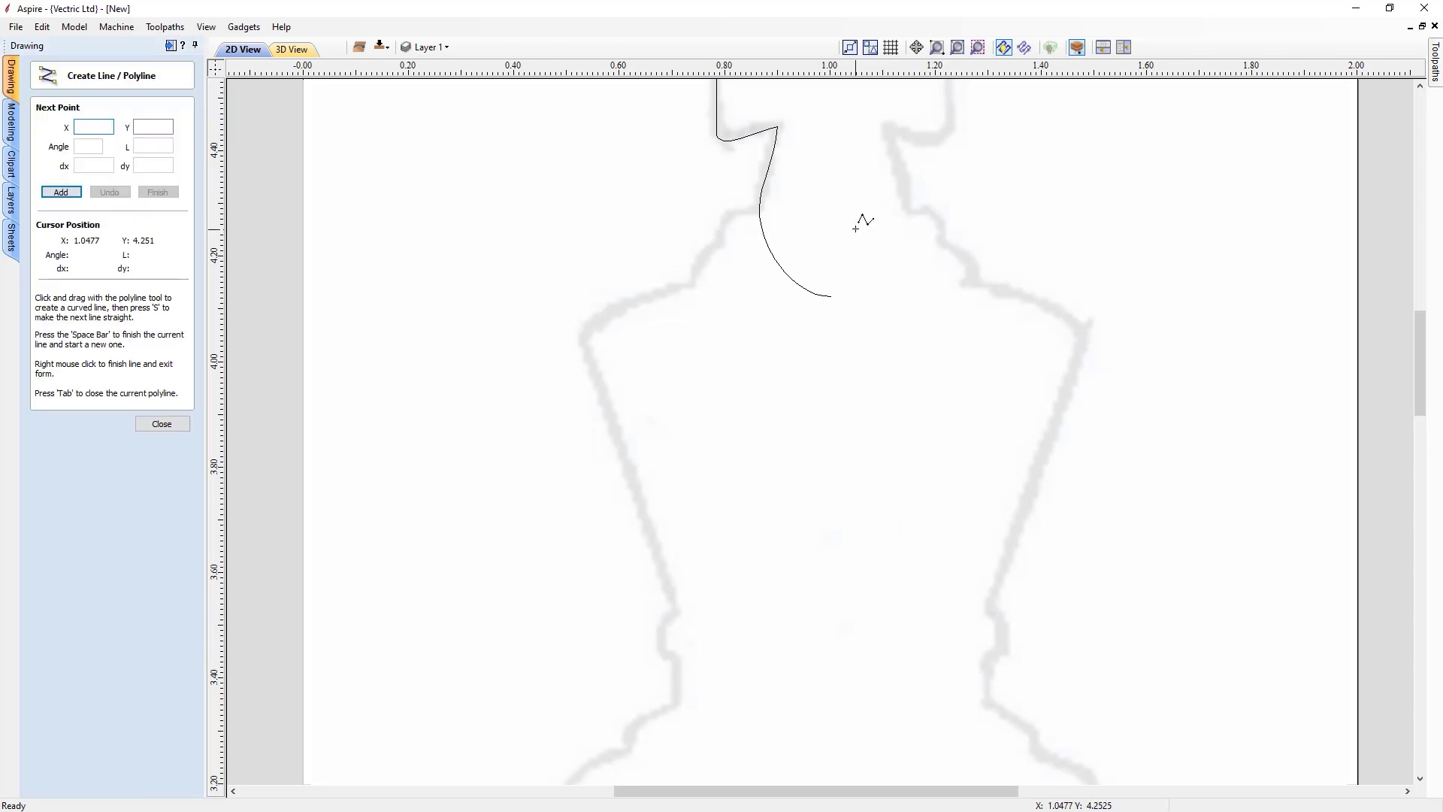
click(831, 209)
click(730, 209)
click(721, 244)
click(692, 284)
drag(583, 337, 593, 363)
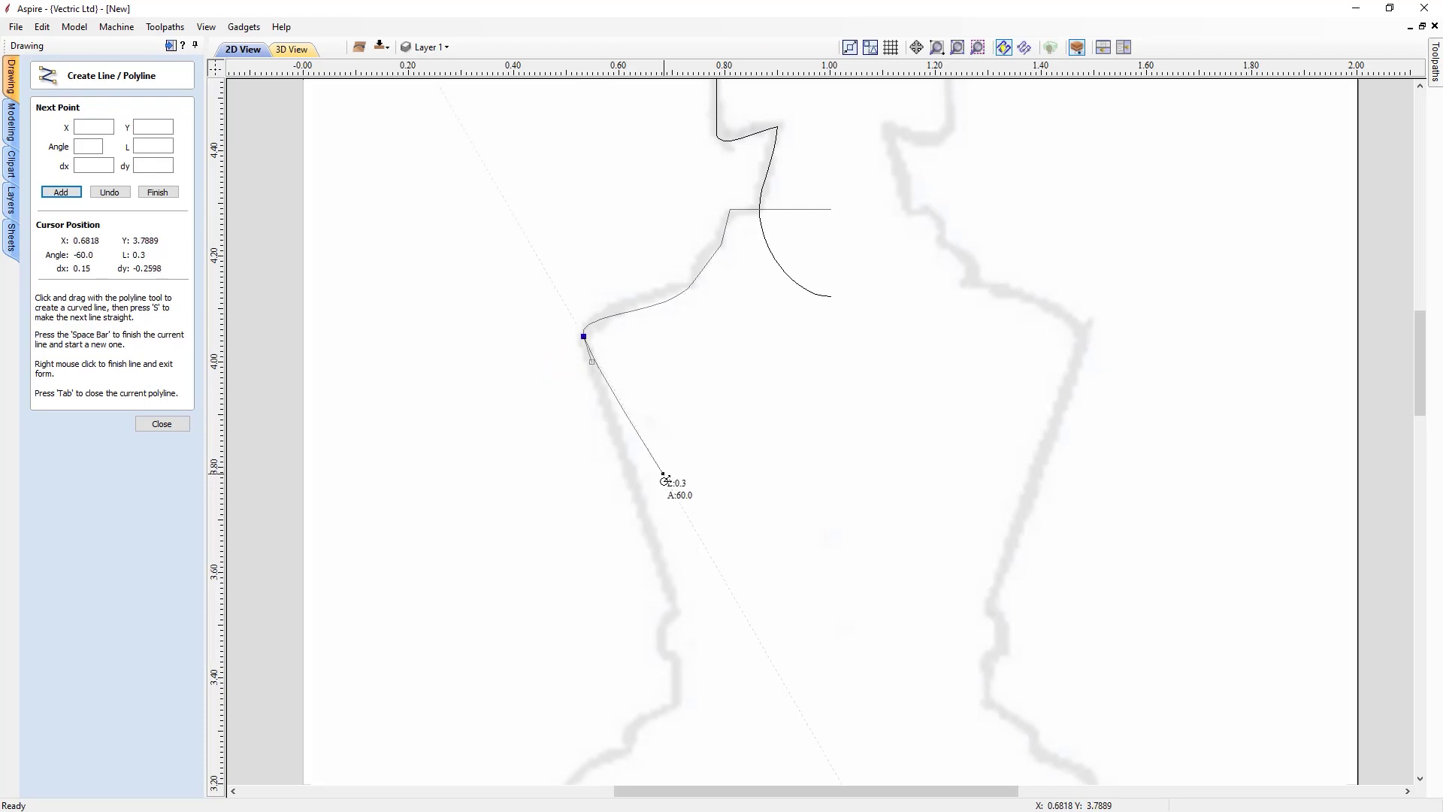
Continue the polyline down the tapered side and vertical neck, adding a curved span for the small ledge above the collar
click(677, 612)
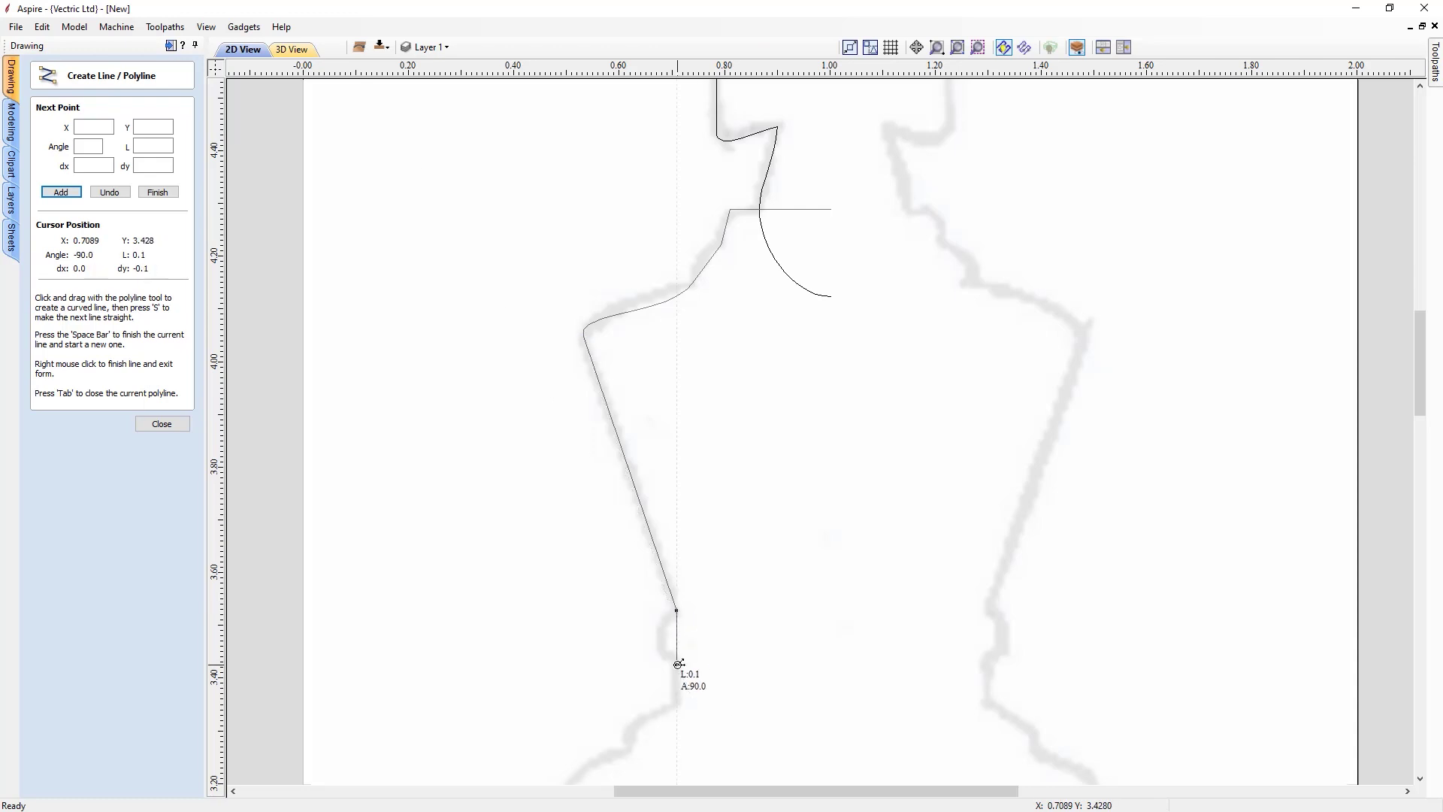
click(677, 663)
click(677, 704)
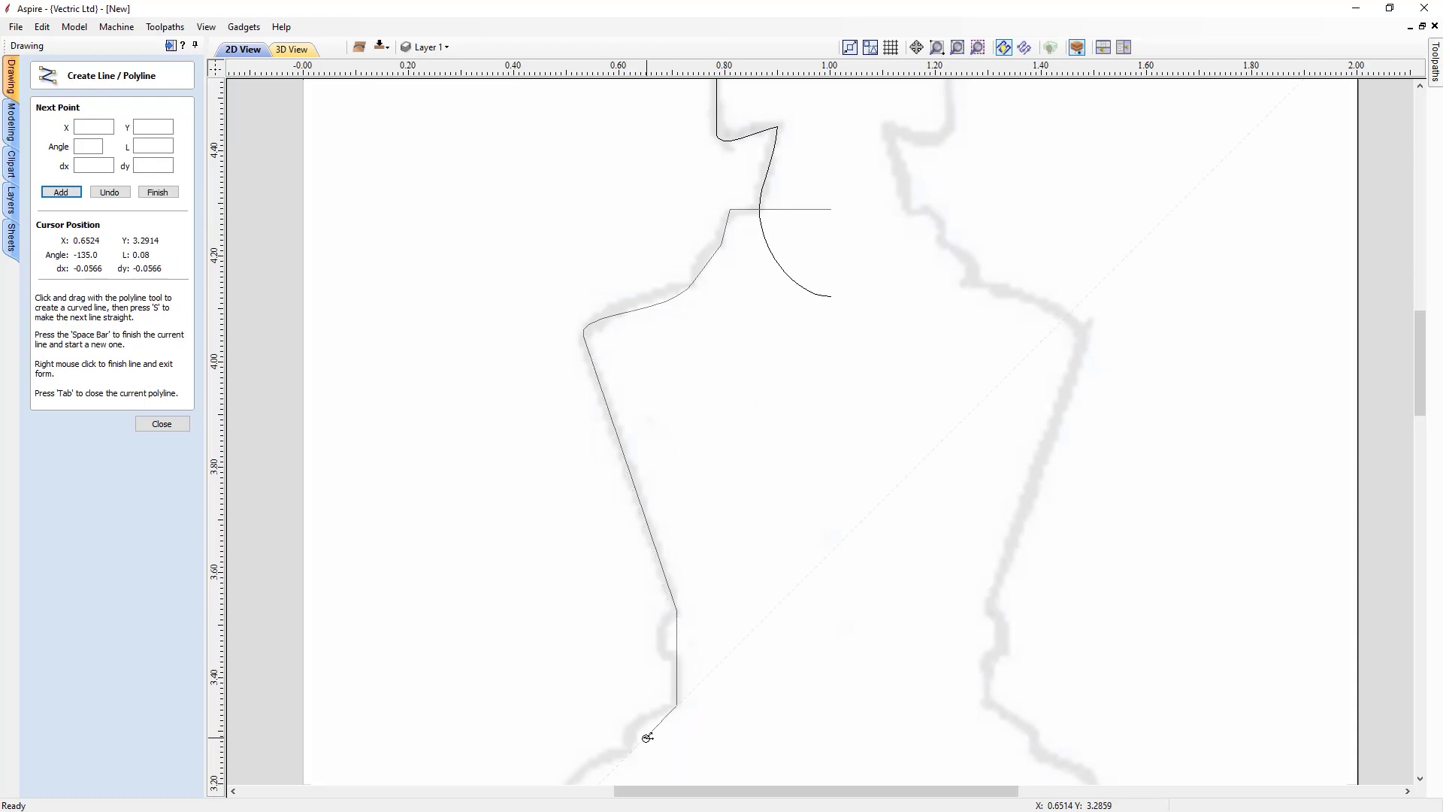
drag(628, 751, 635, 788)
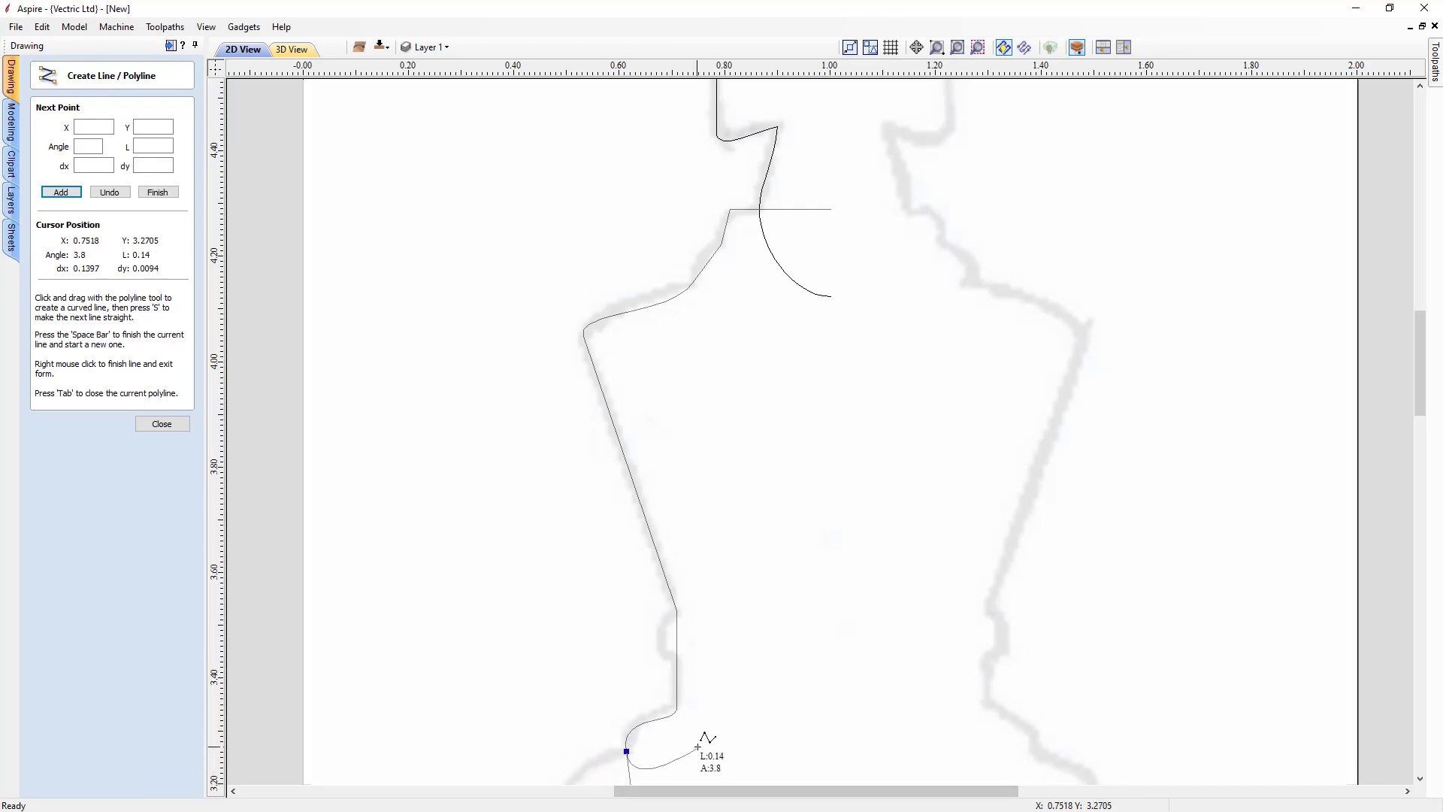
Add a curved polyline span around the collar bulge, ending at the top of the stem
scroll(722, 741, down, 1)
drag(1421, 412, 1424, 502)
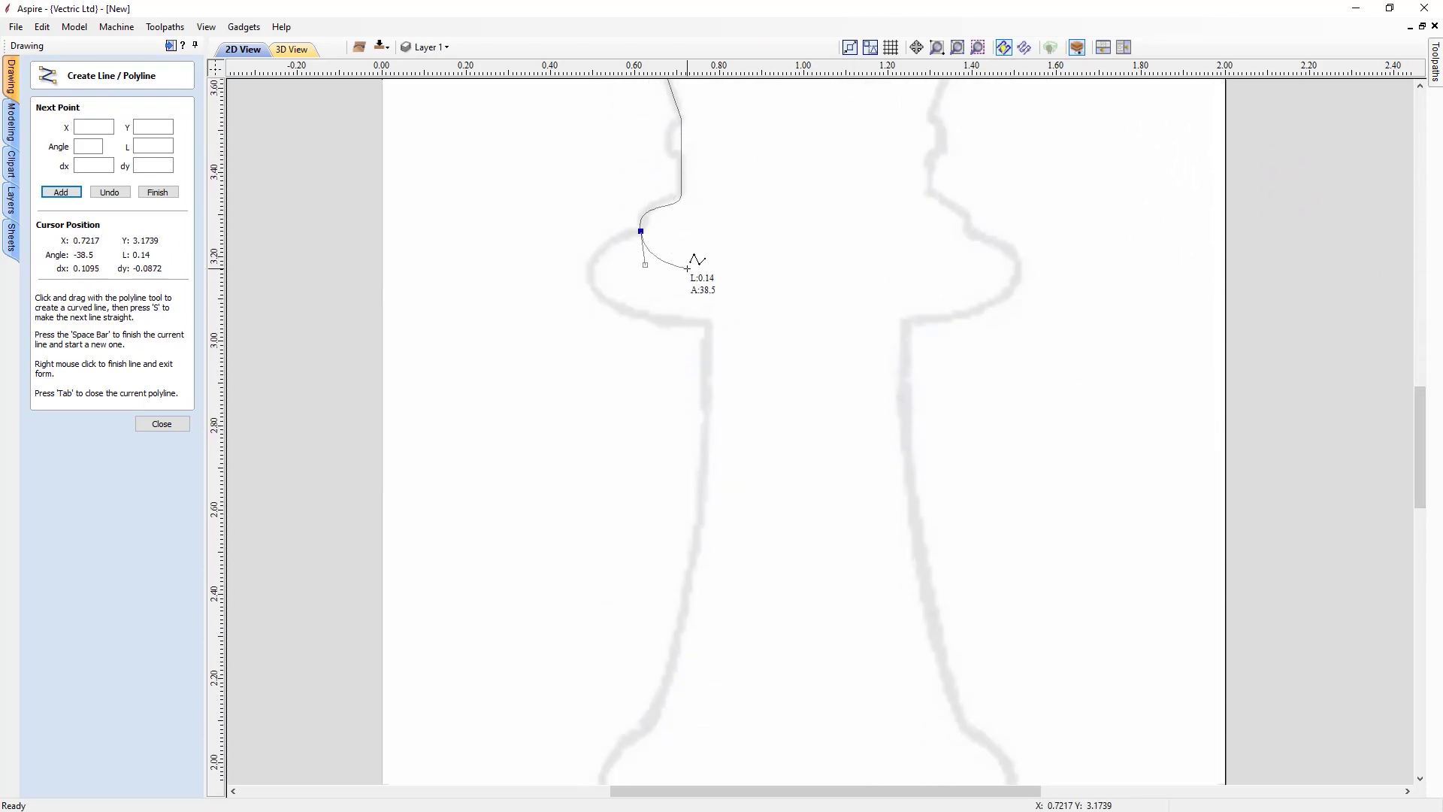
drag(705, 319, 899, 330)
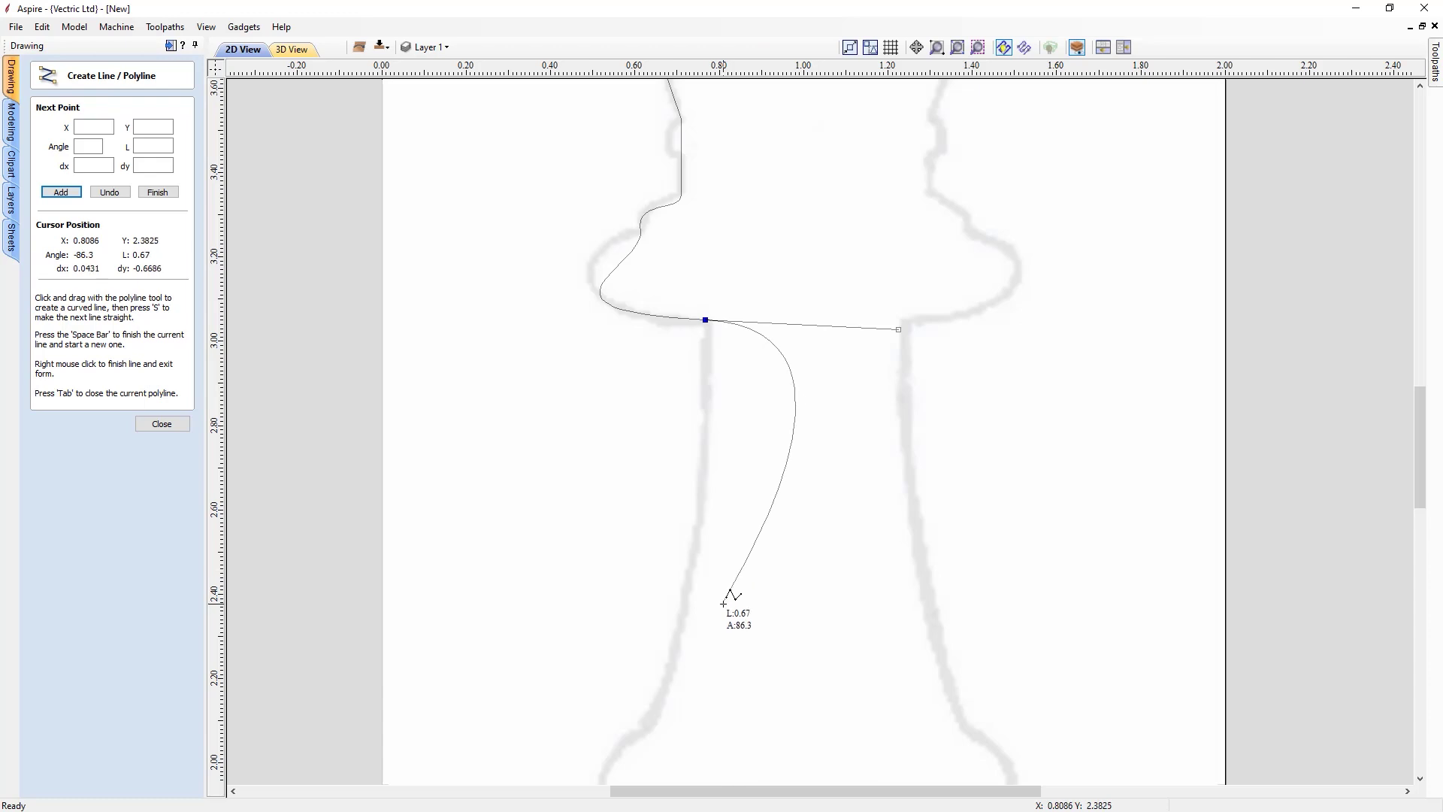
Continue the polyline with straight spans down the stem to its foot and on to the start of the flared base
key(s)
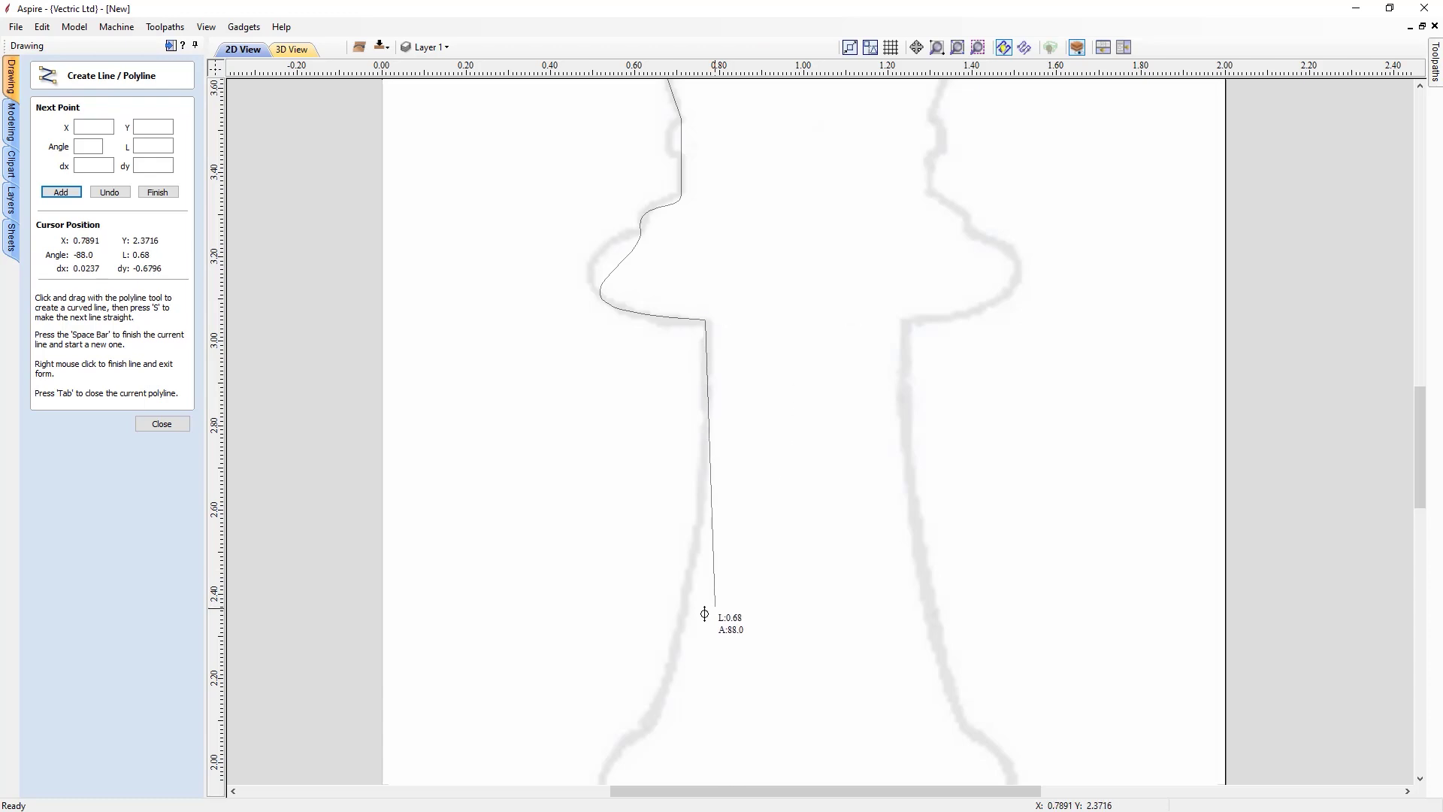
click(643, 728)
scroll(669, 733, down, 2)
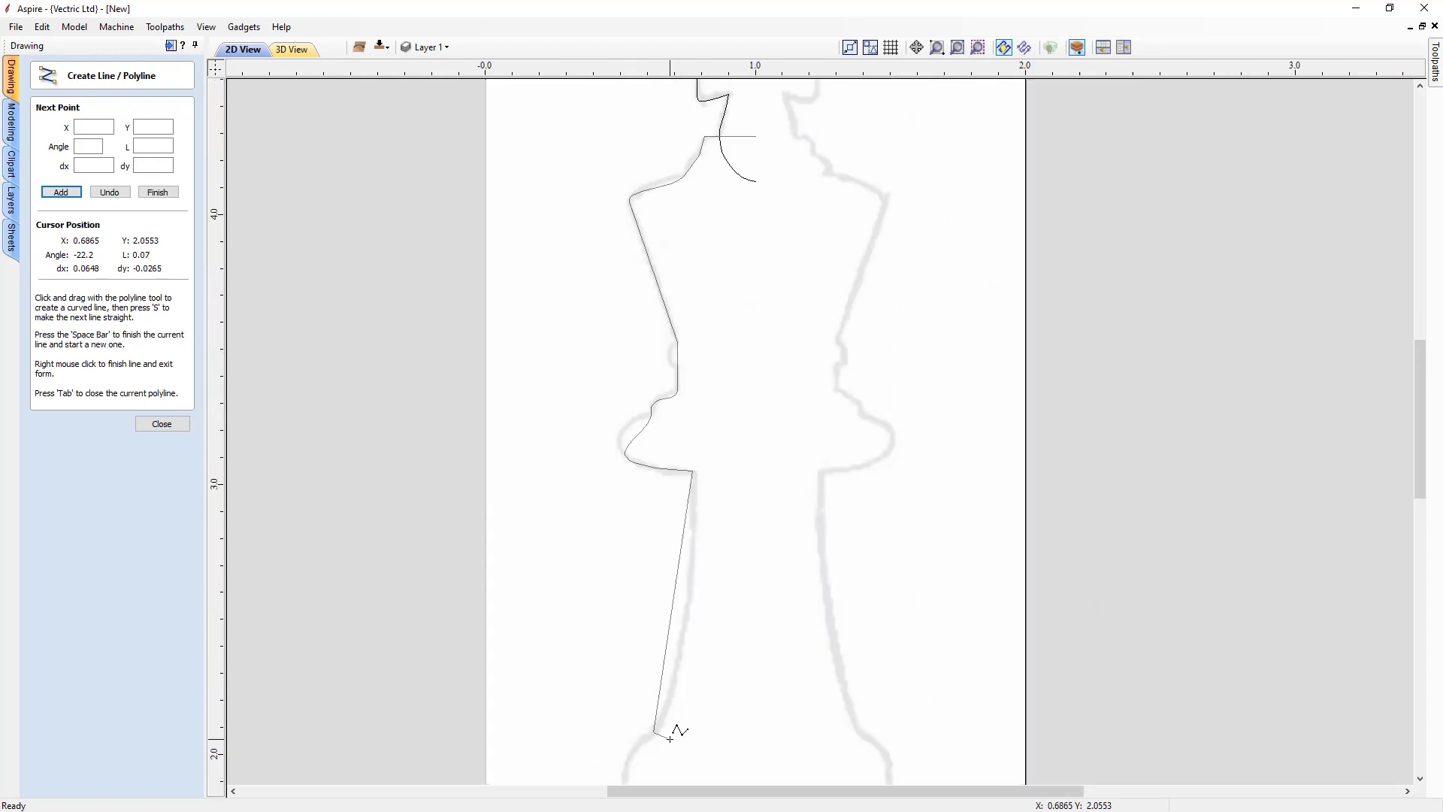
drag(1420, 451, 1420, 501)
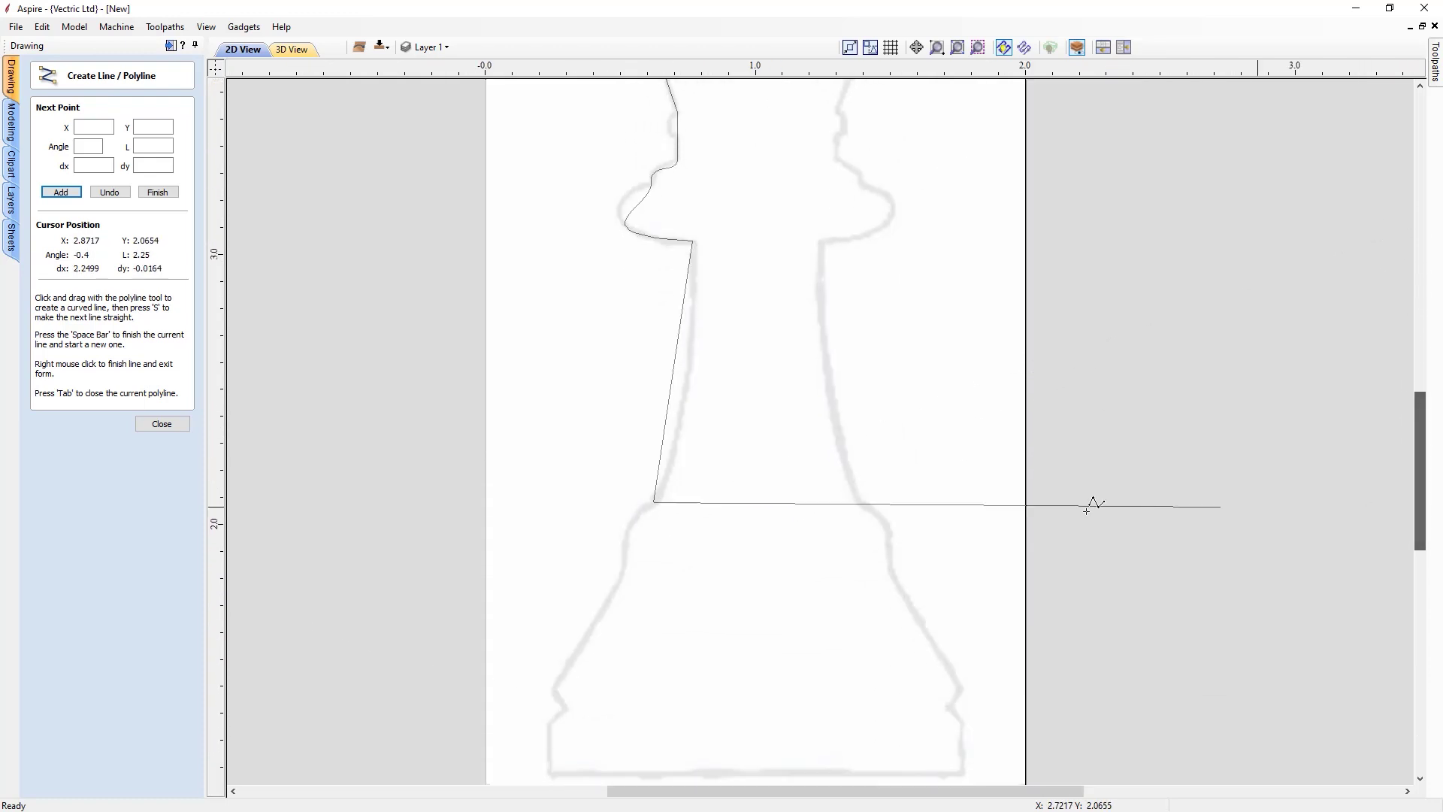
click(622, 570)
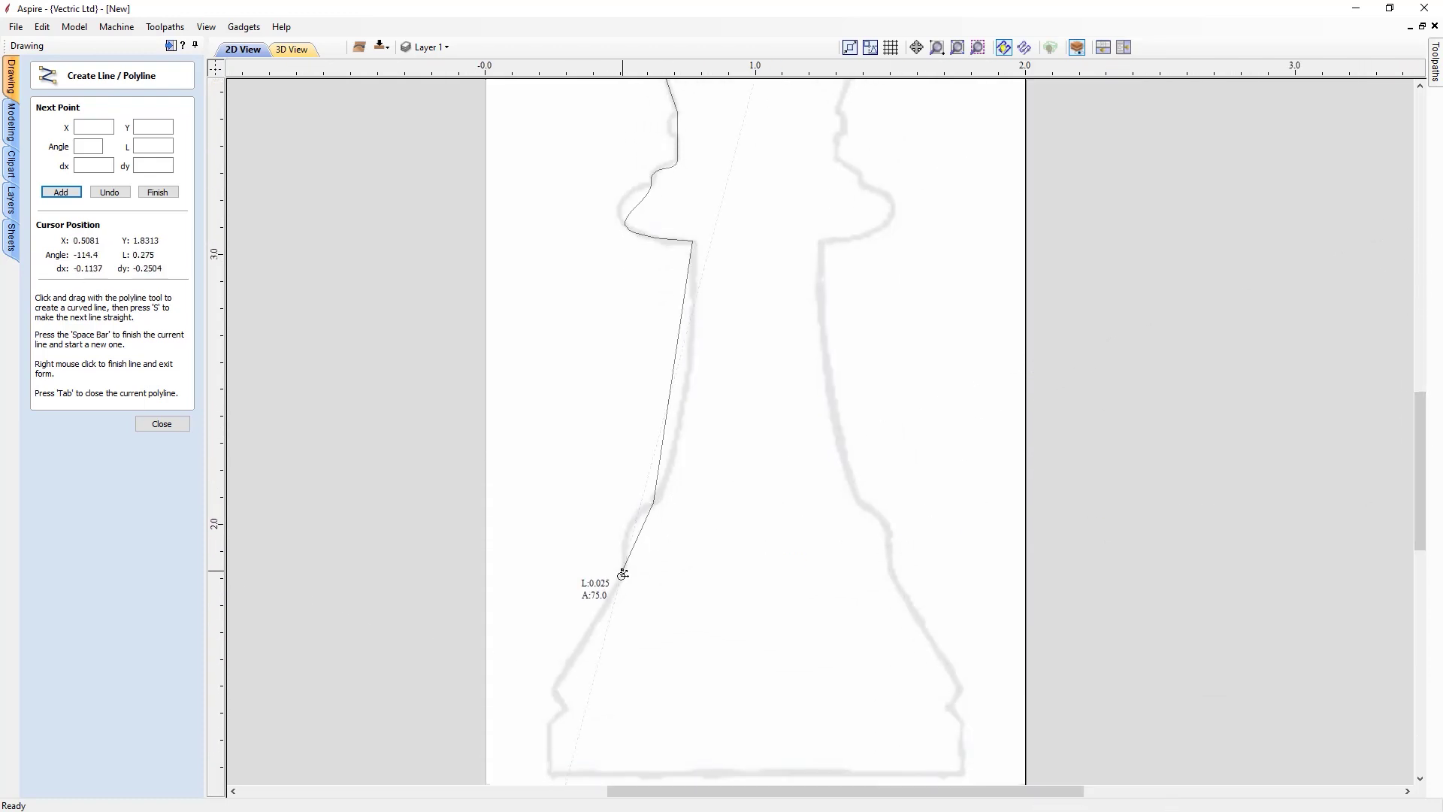
Trace the flared base, its notch and bottom edge with straight spans, and finish the polyline on the centre line at X 1.0
click(557, 686)
click(565, 704)
click(549, 726)
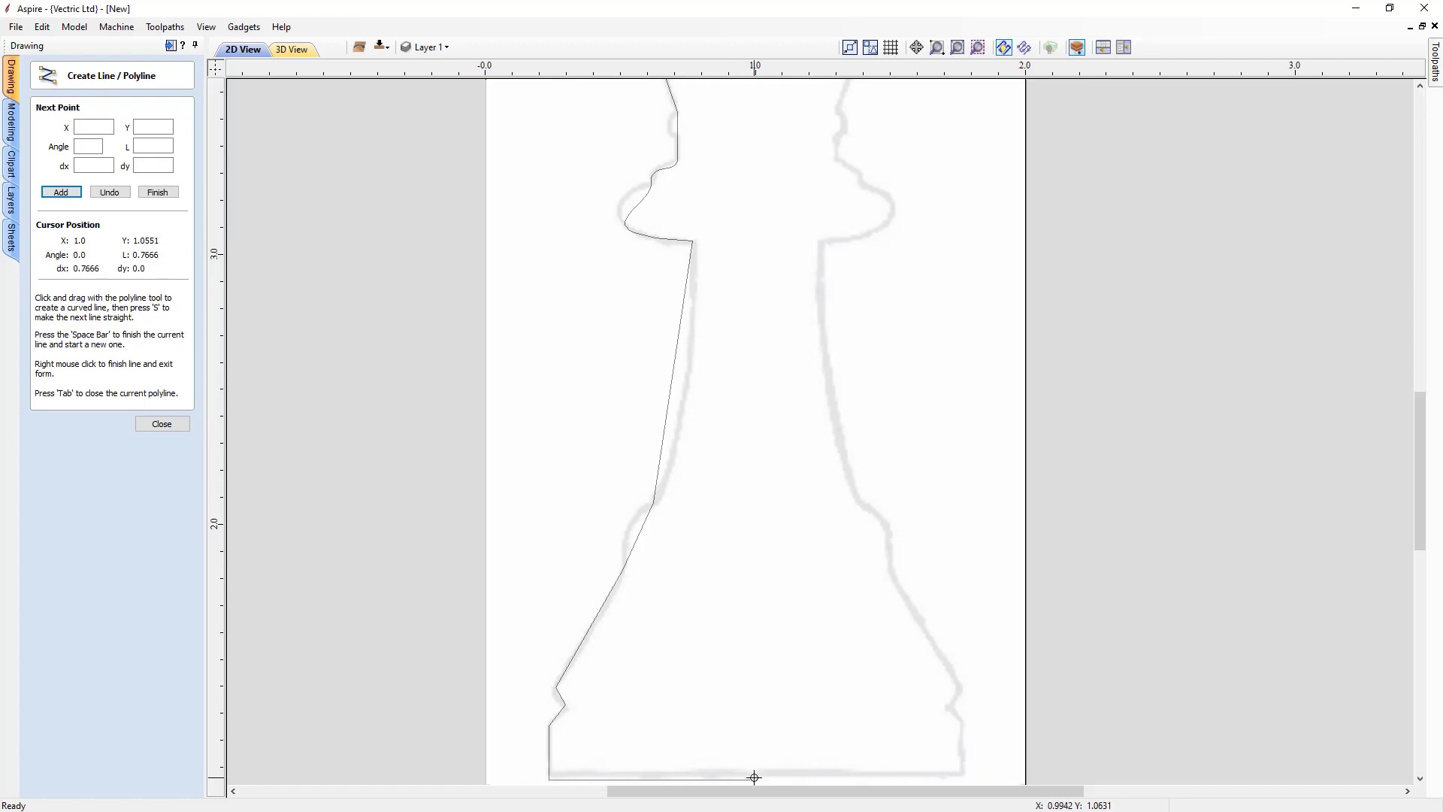
click(755, 777)
right_click(755, 766)
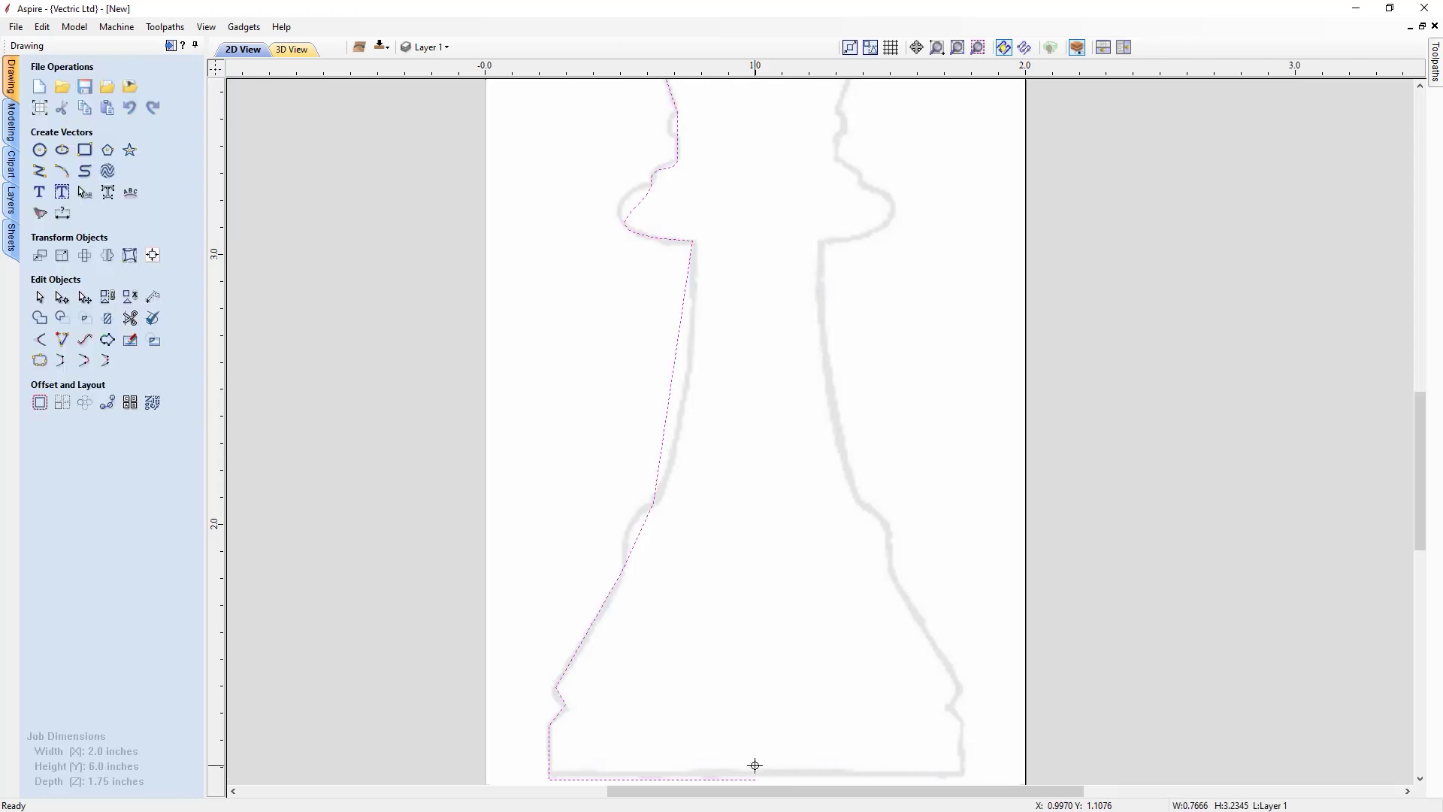
Enter node editing on the body polyline and nudge the upper shoulder step's corner node inward
scroll(801, 124, down, 4)
scroll(912, 147, up, 2)
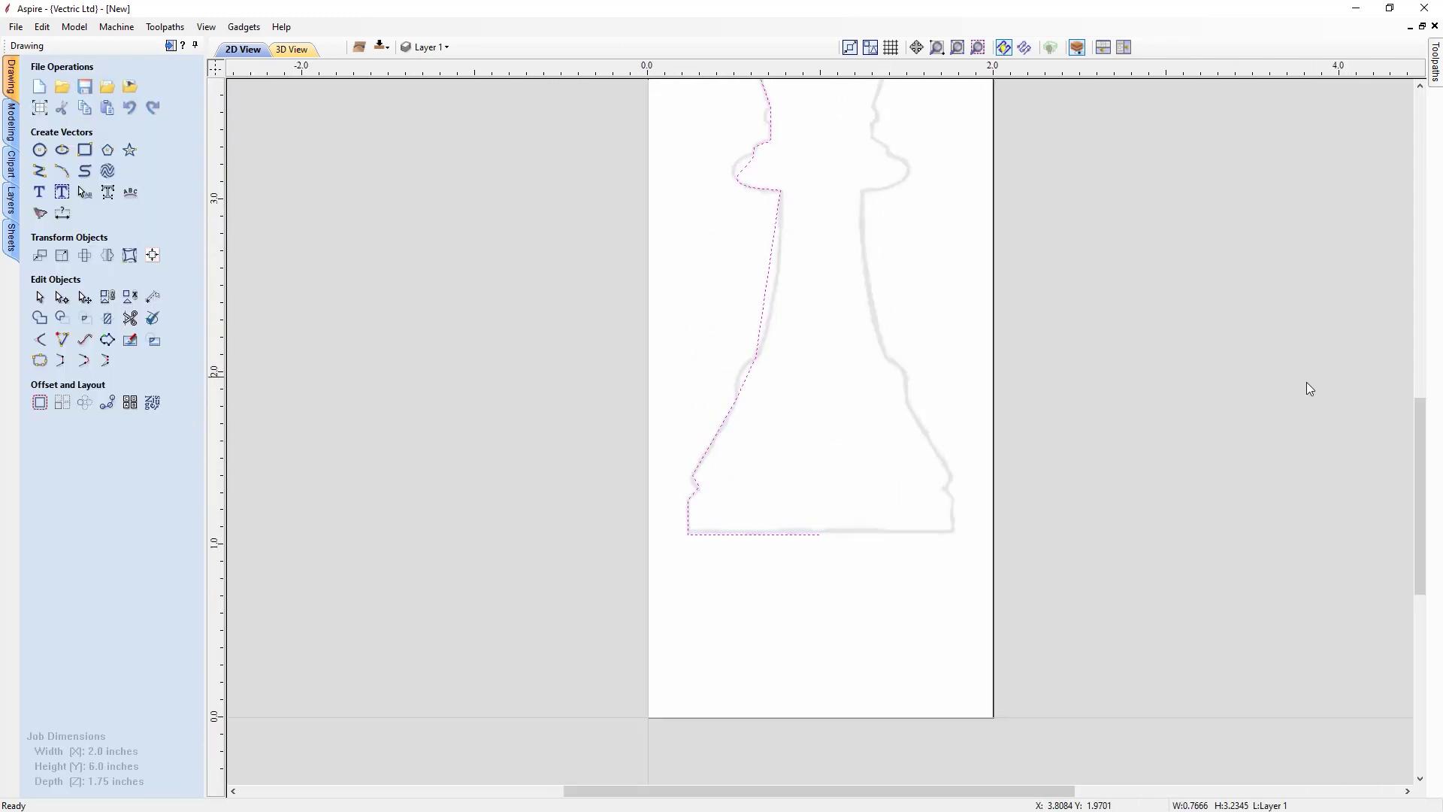
drag(1420, 497, 1421, 415)
scroll(938, 241, up, 3)
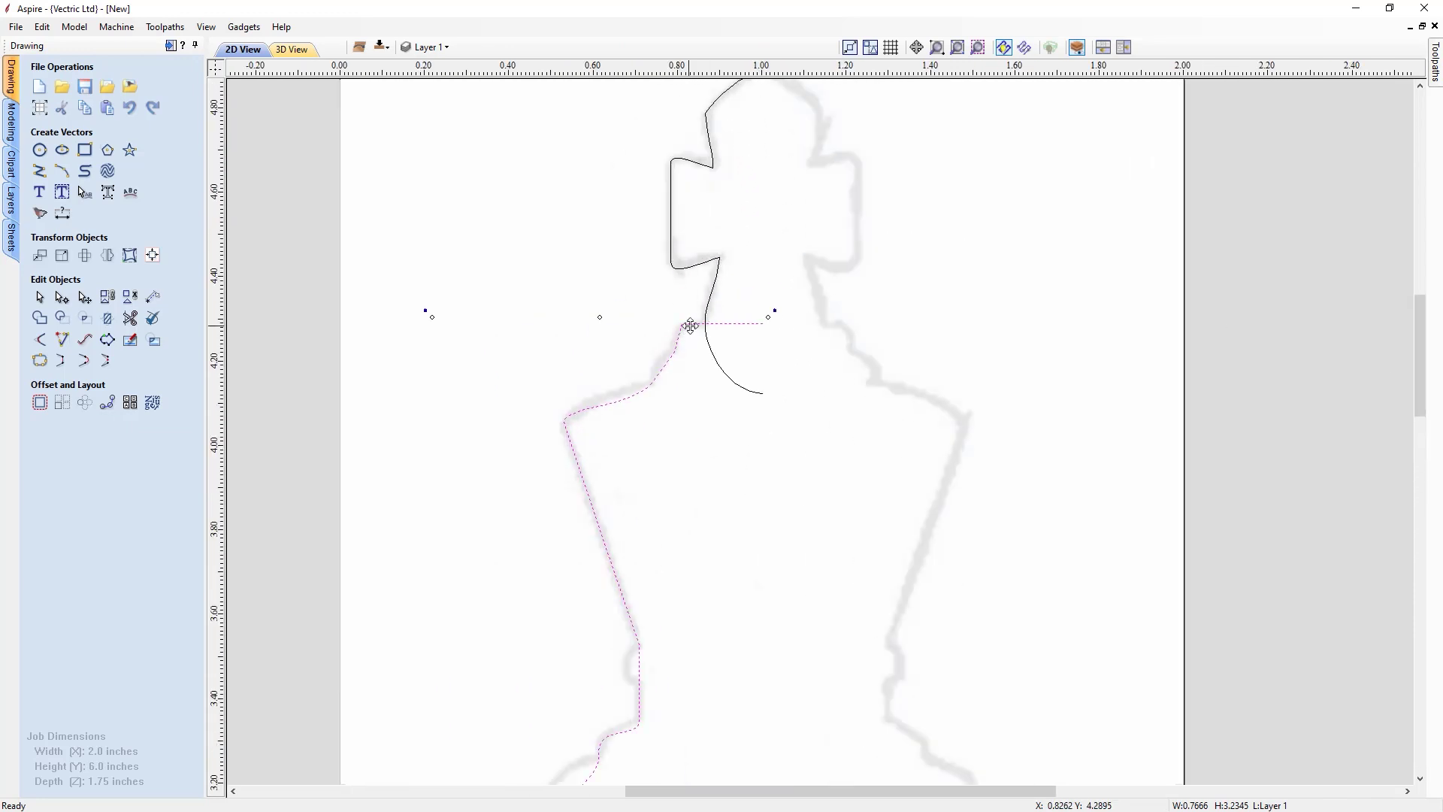
scroll(691, 332, up, 2)
key(n)
scroll(690, 335, up, 2)
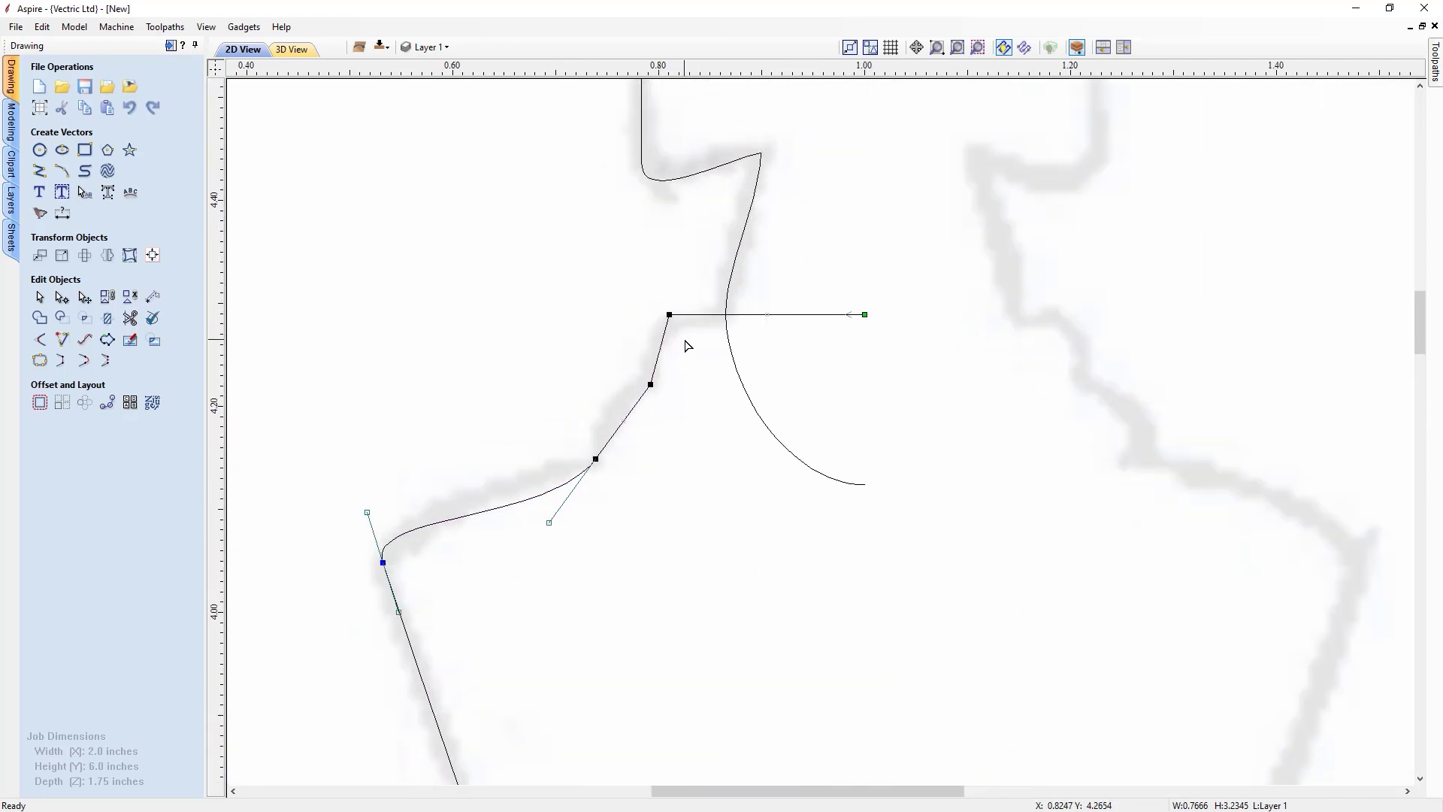
scroll(685, 345, up, 2)
key(Right)
key(Right)
key(Right)
key(Right)
key(Right)
key(Right)
key(Right)
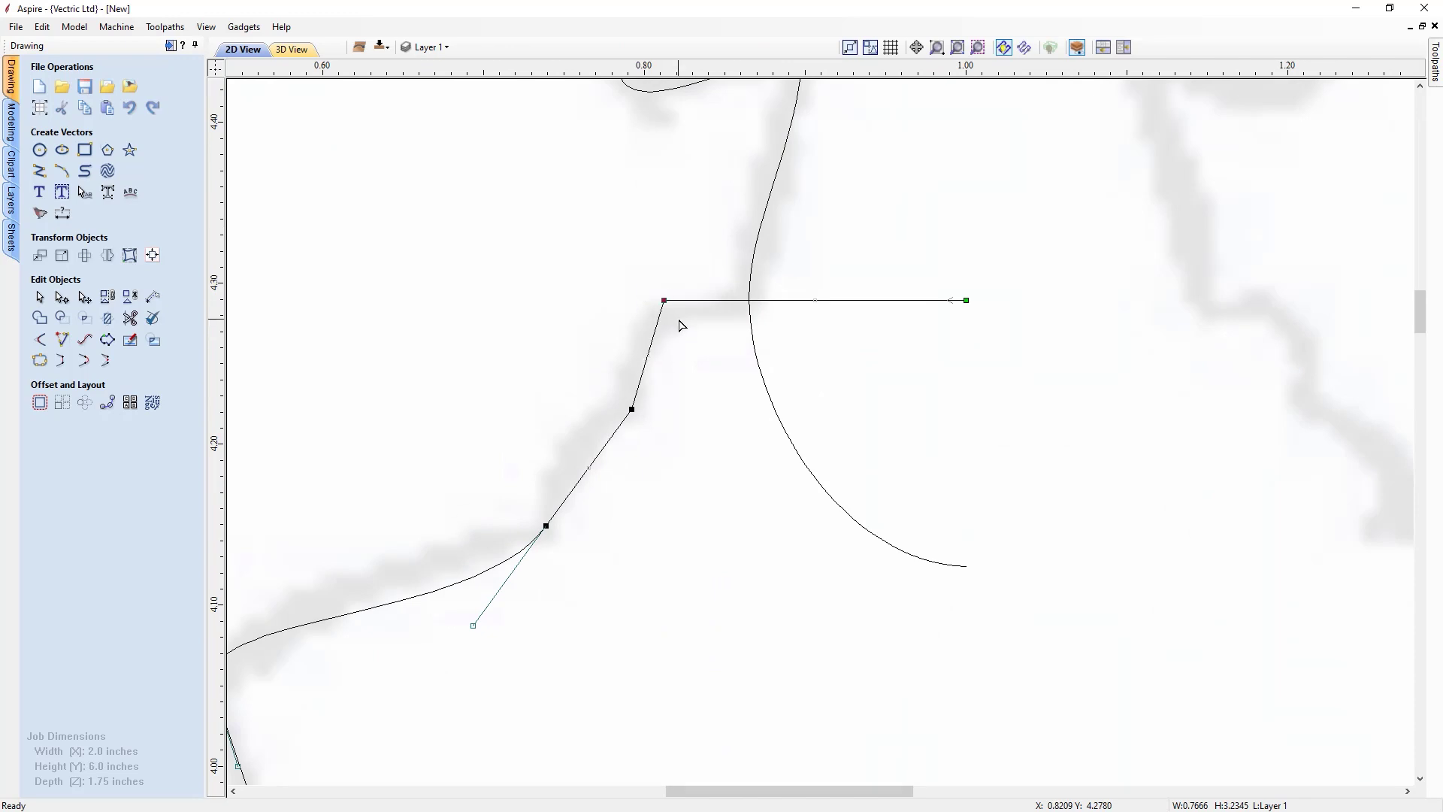
Convert the upper shoulder step's short span to a Bezier and shape its handles into a rounded corner
right_click(654, 374)
click(675, 396)
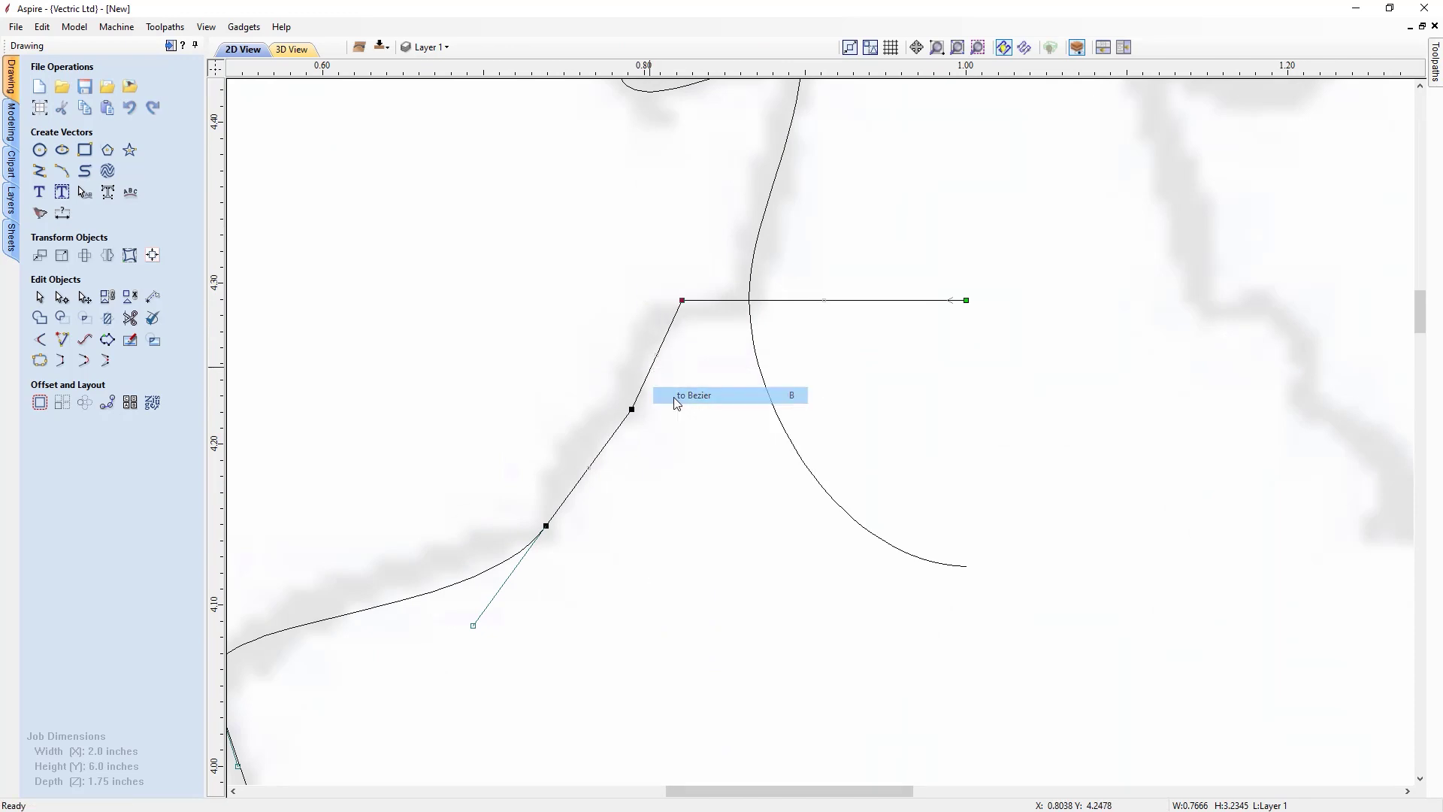
drag(667, 334, 633, 300)
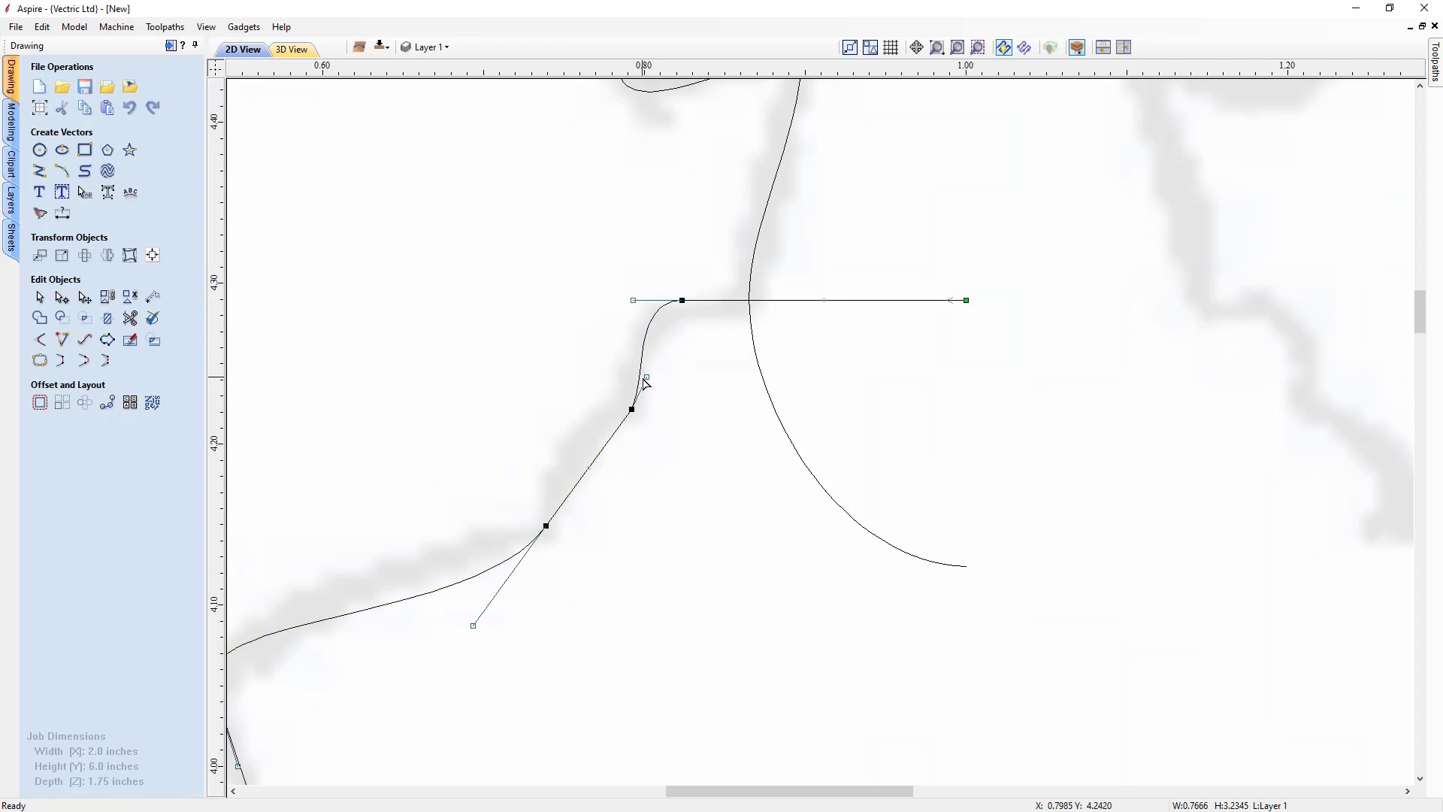
drag(645, 376, 632, 377)
key(Escape)
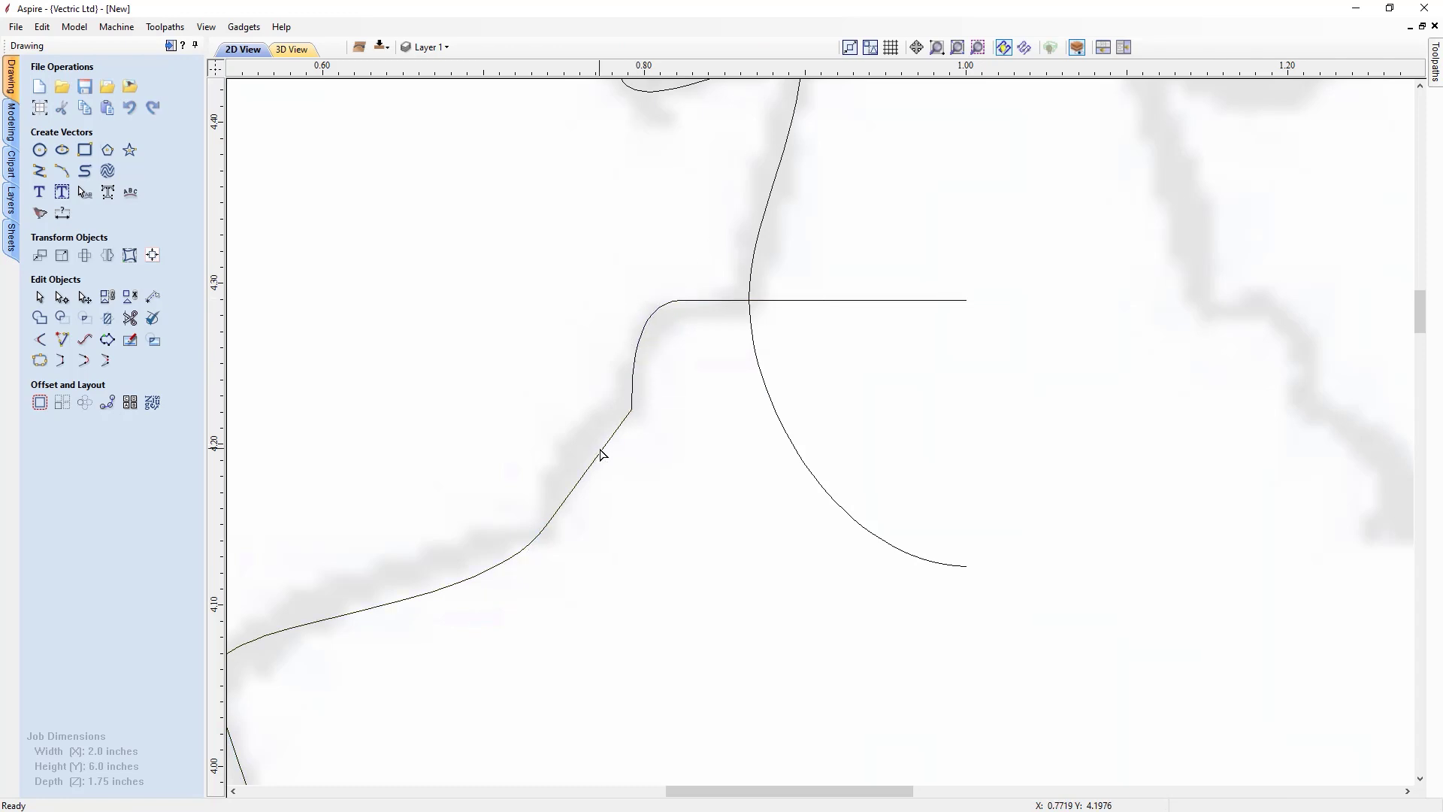
Convert the second shoulder step's span to a Bezier and pull its handles outward into a rounded step
click(596, 461)
right_click(596, 461)
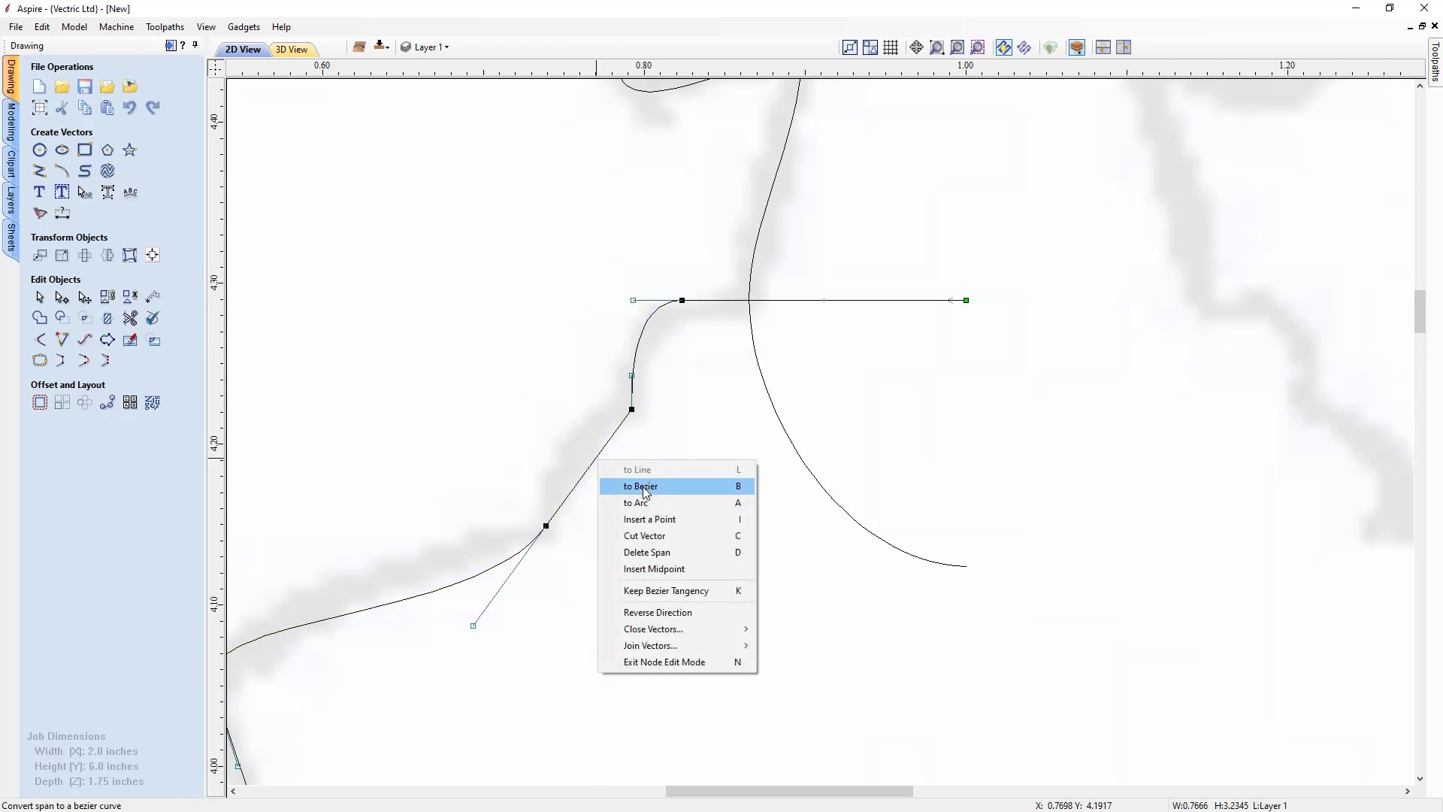
click(608, 486)
drag(606, 444, 555, 409)
drag(572, 490, 546, 485)
Shorten and vertically align the Bezier handle below the second step so the sloping shoulder follows the sketch
drag(549, 651, 546, 556)
scroll(531, 610, down, 3)
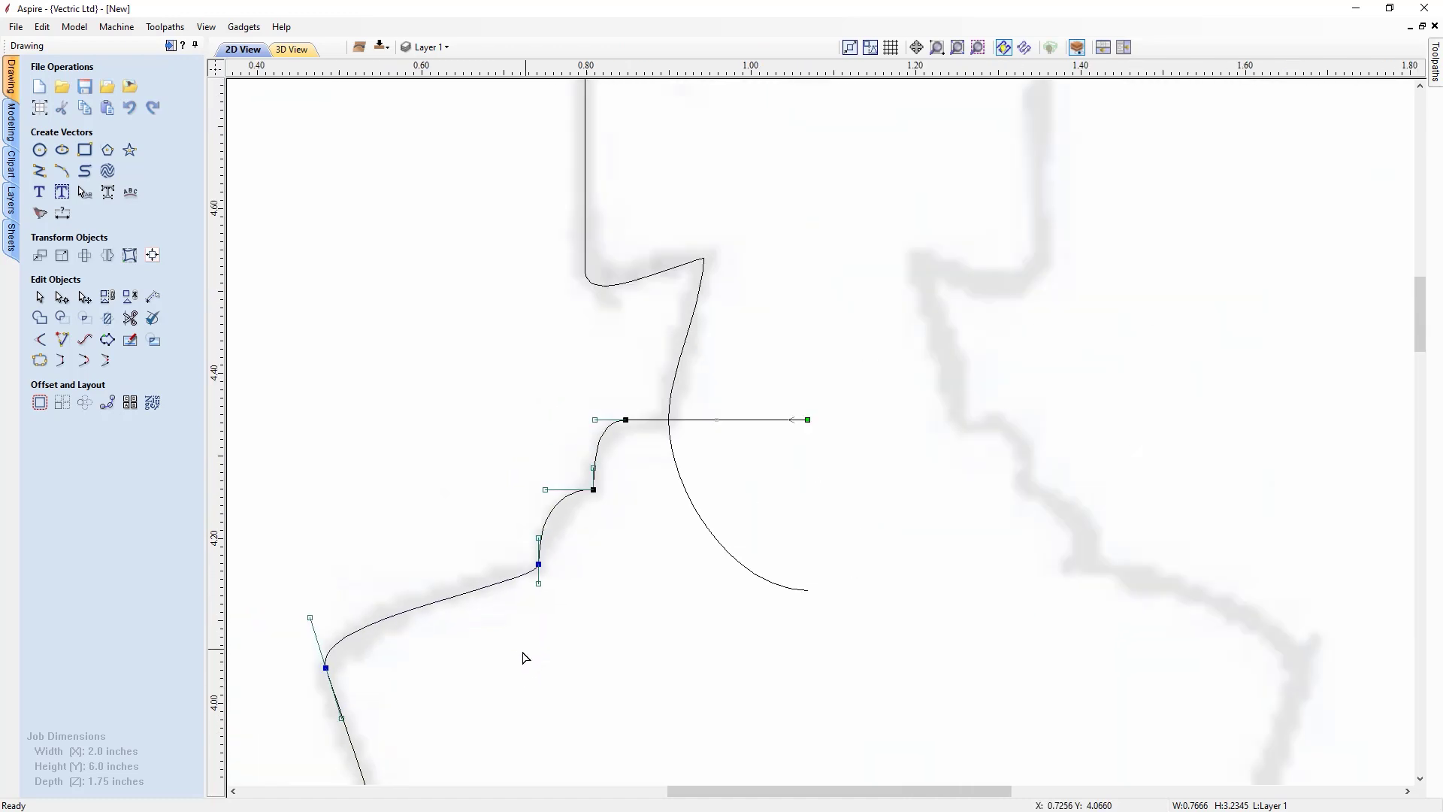
scroll(395, 688, down, 1)
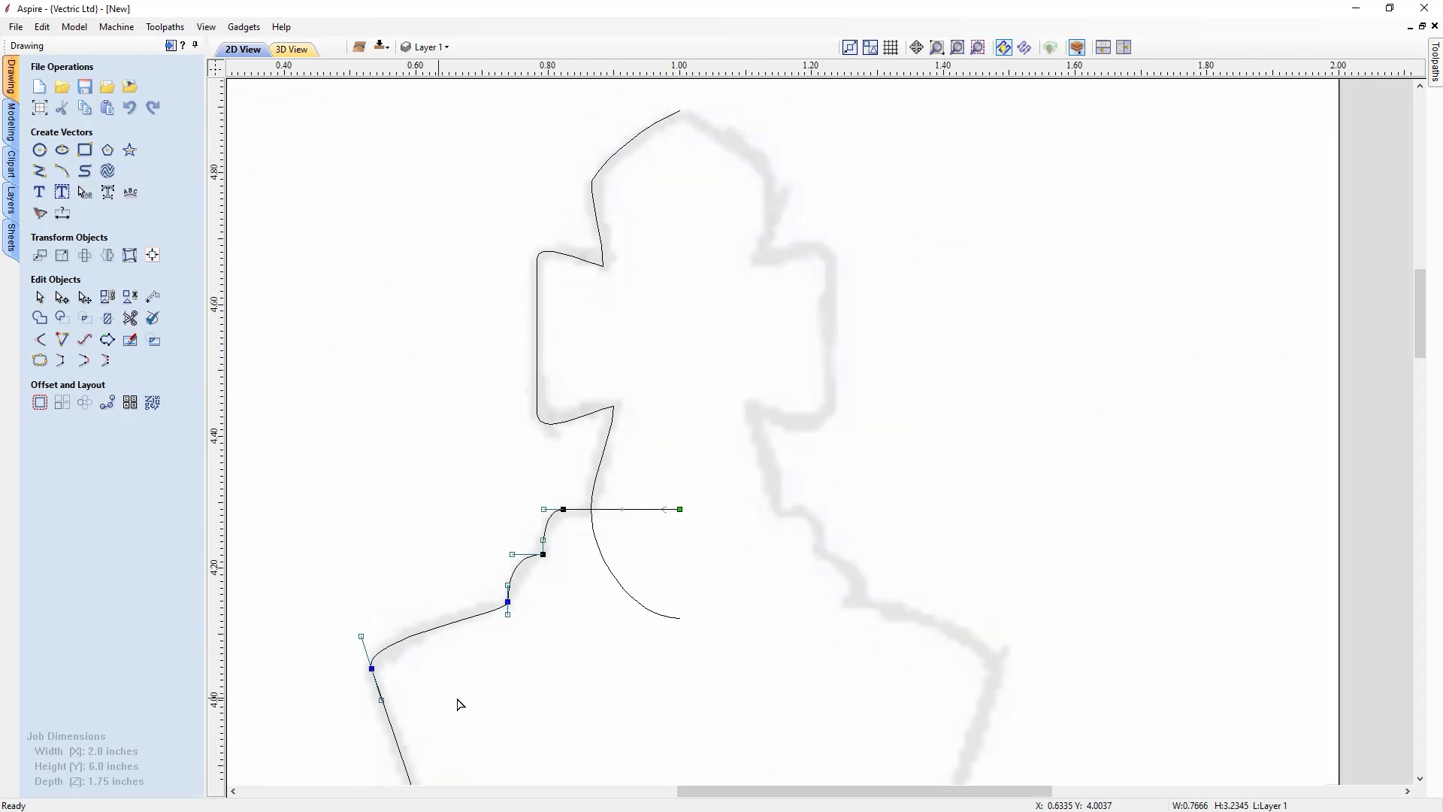
Convert the short vertical span directly below the long tapered side of the body into an outward-bulging arc
drag(1421, 356, 1418, 409)
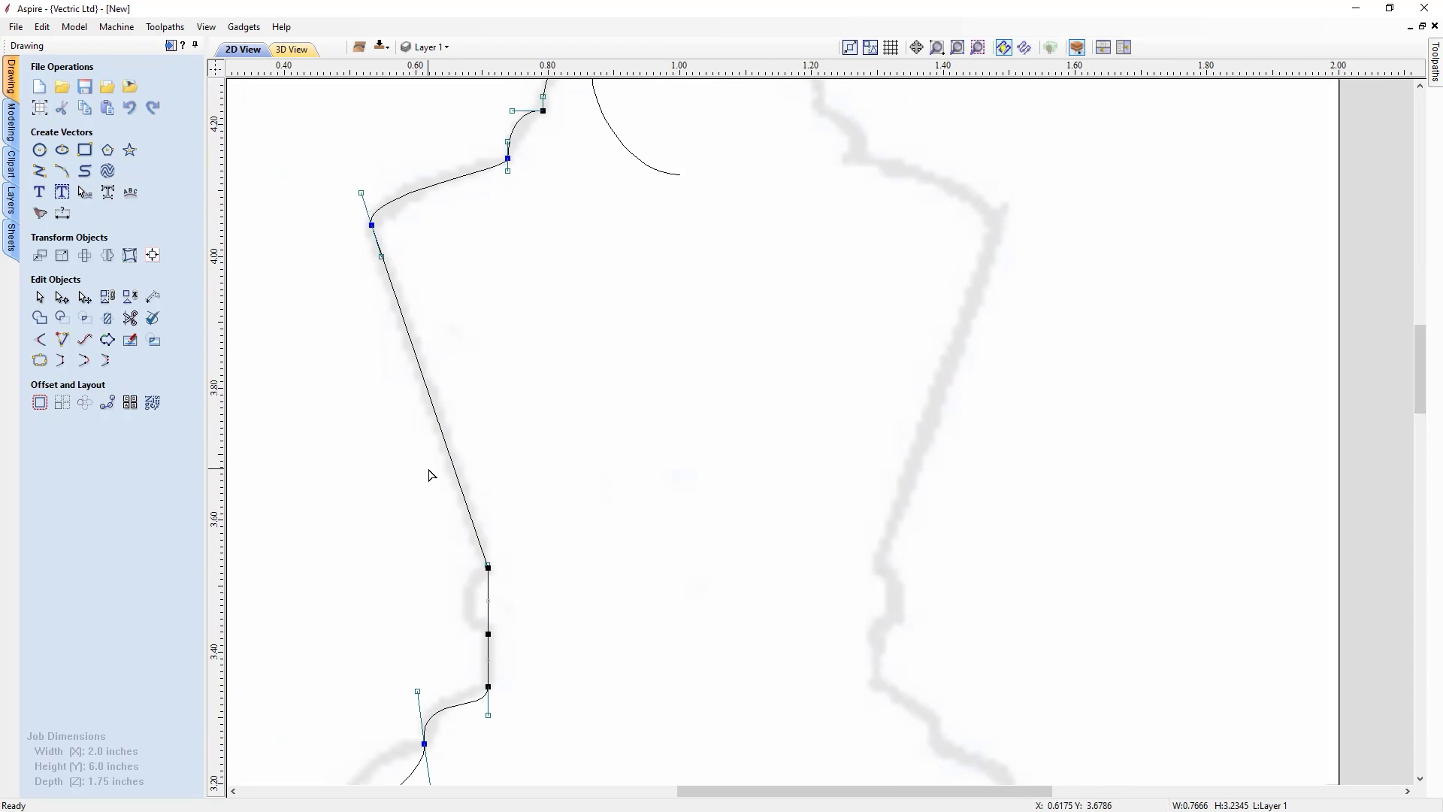
scroll(489, 627, up, 1)
scroll(489, 629, up, 1)
right_click(493, 599)
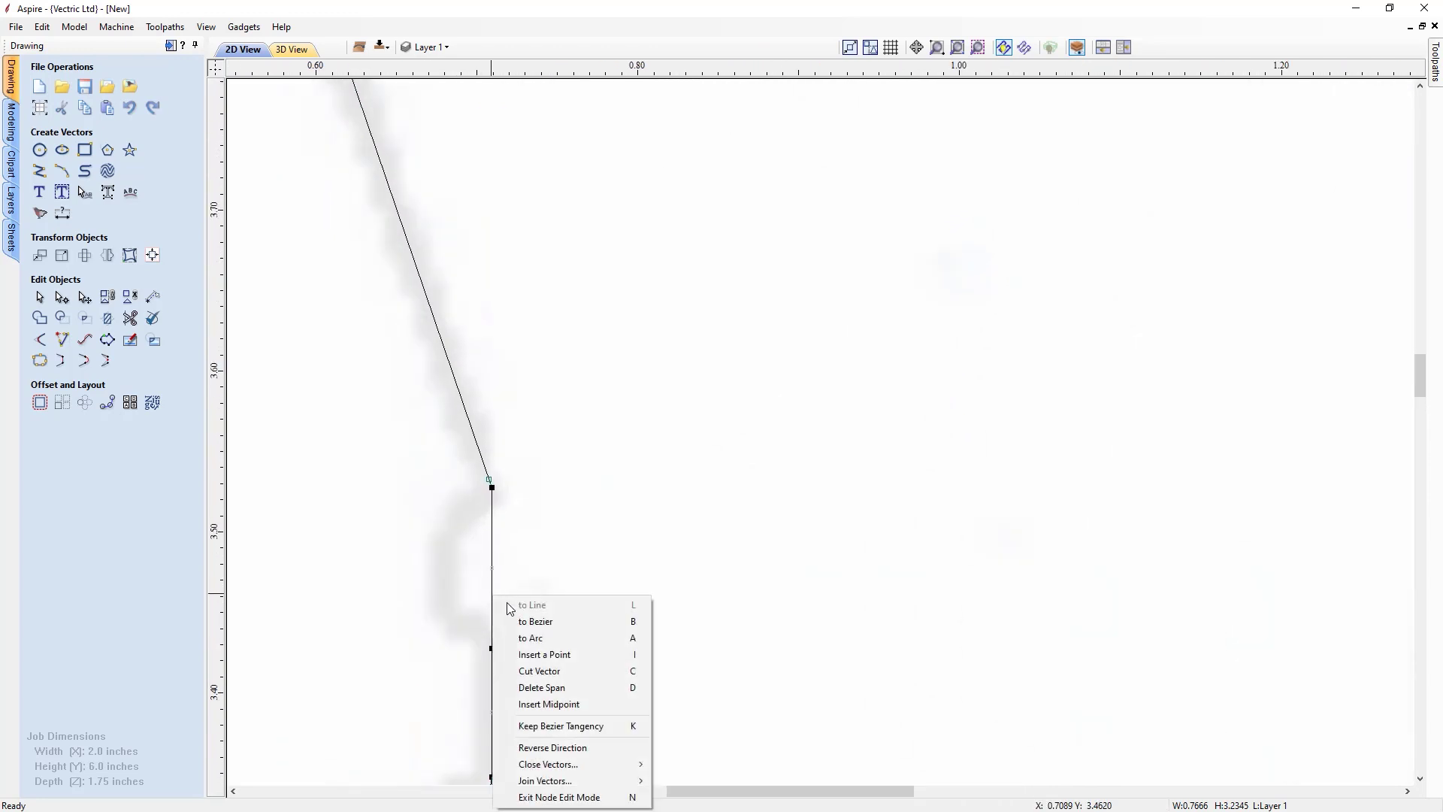
click(524, 640)
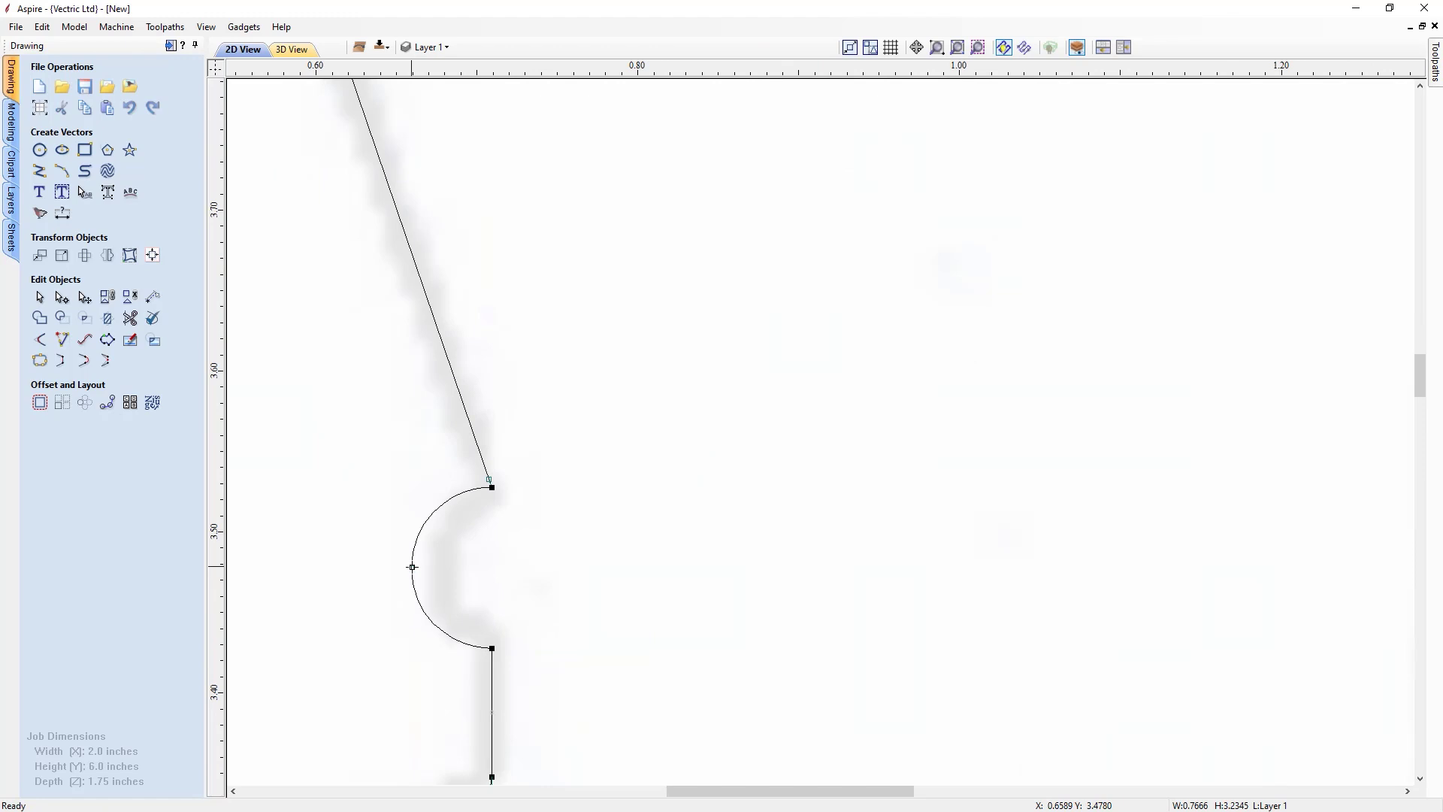
Select the node and handle at the base of the short neck below the arc and nudge them slightly upward
scroll(641, 635, down, 1)
scroll(677, 624, down, 1)
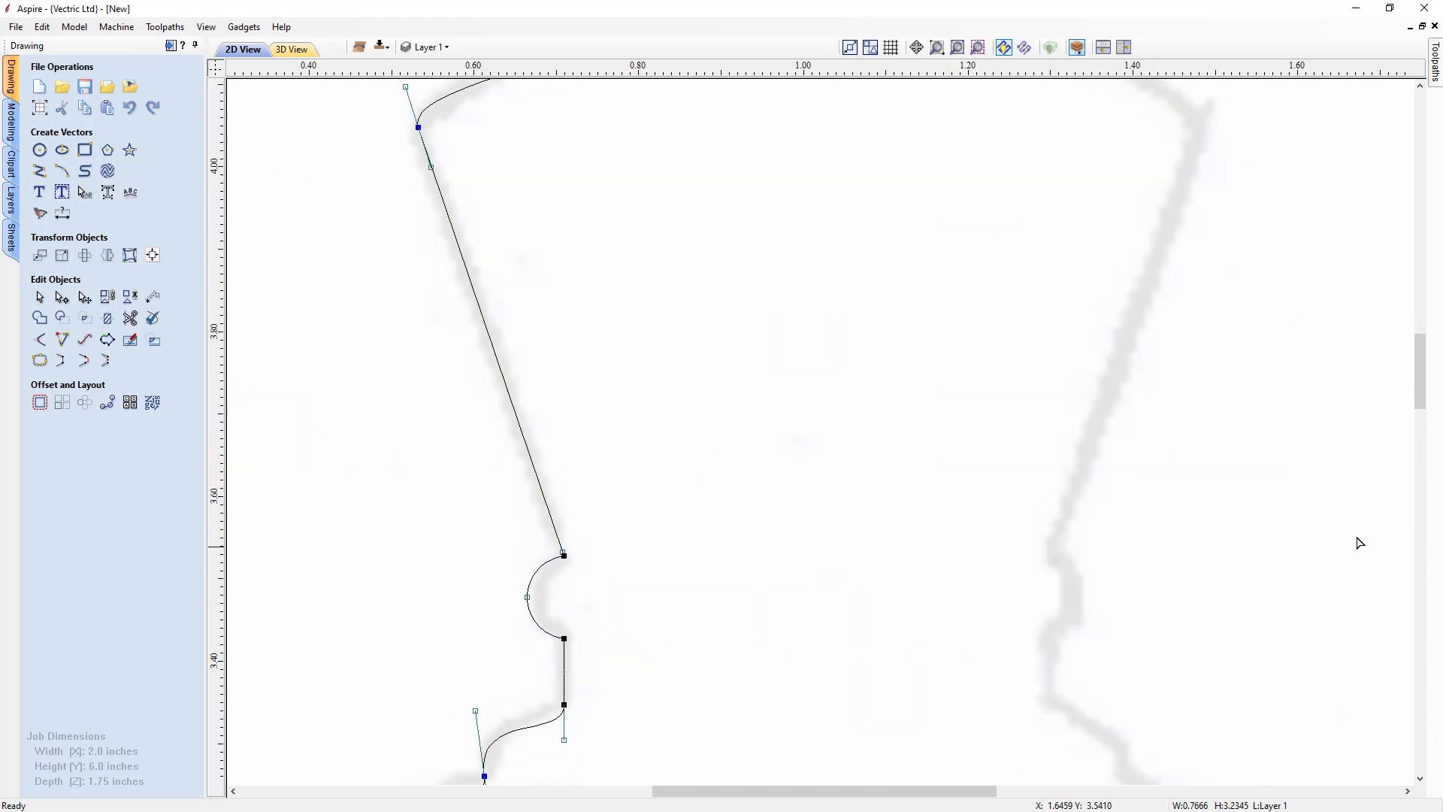
drag(1421, 376, 1418, 446)
drag(546, 248, 600, 317)
key(Up)
key(Up)
key(Up)
key(Up)
key(Up)
key(Up)
key(Up)
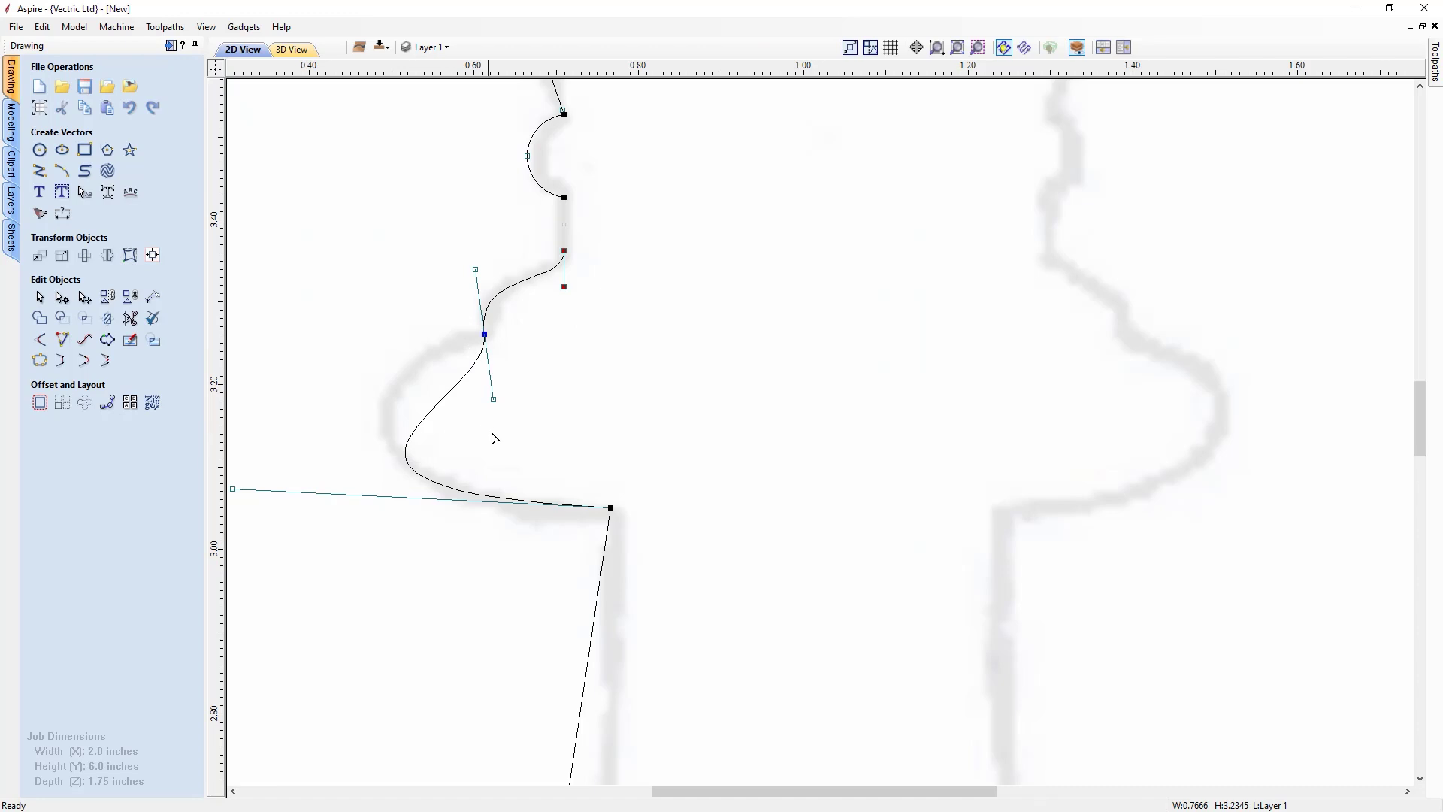
Insert a point on the collar's curve, move it outward onto the sketch, and shorten the Bezier handle above it
right_click(439, 409)
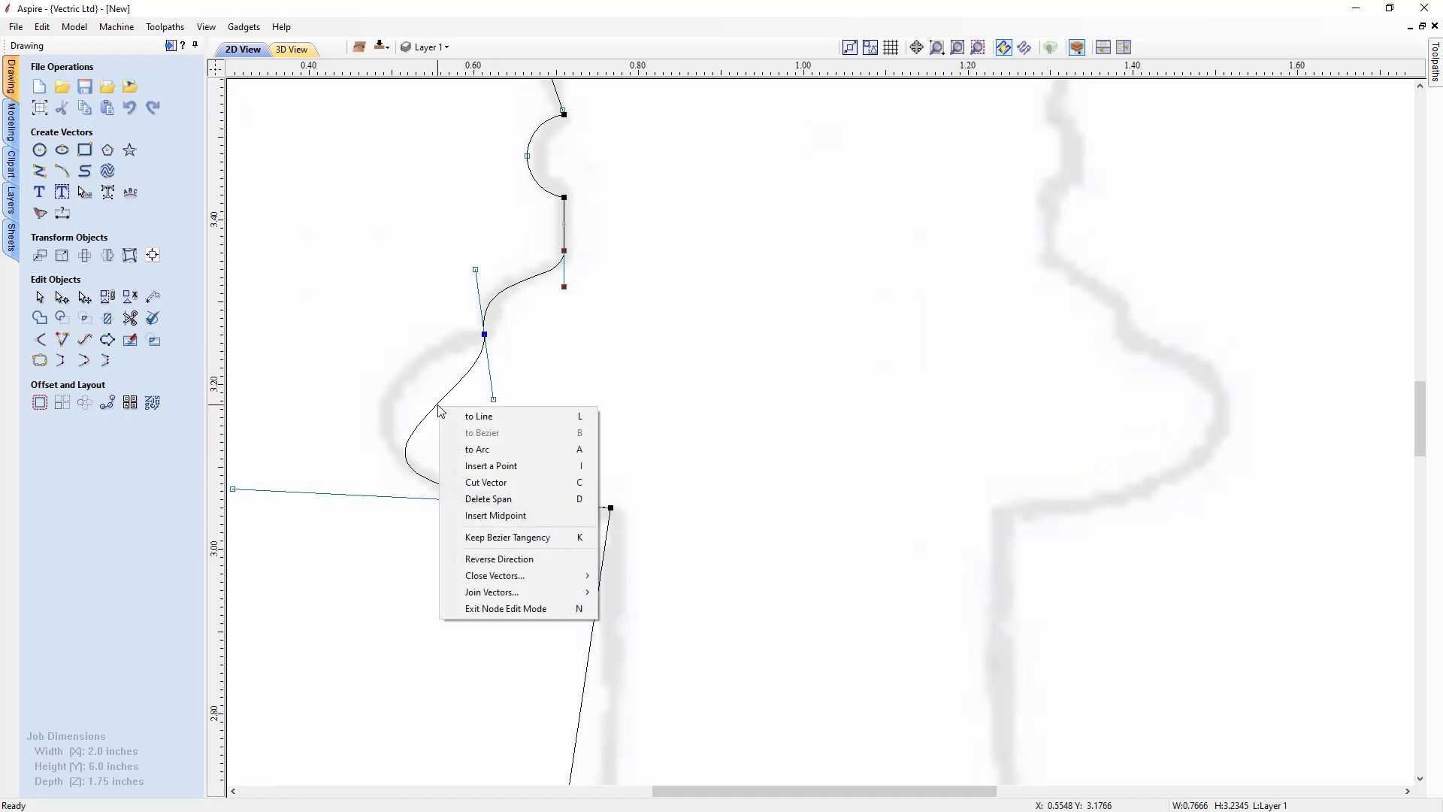
click(467, 466)
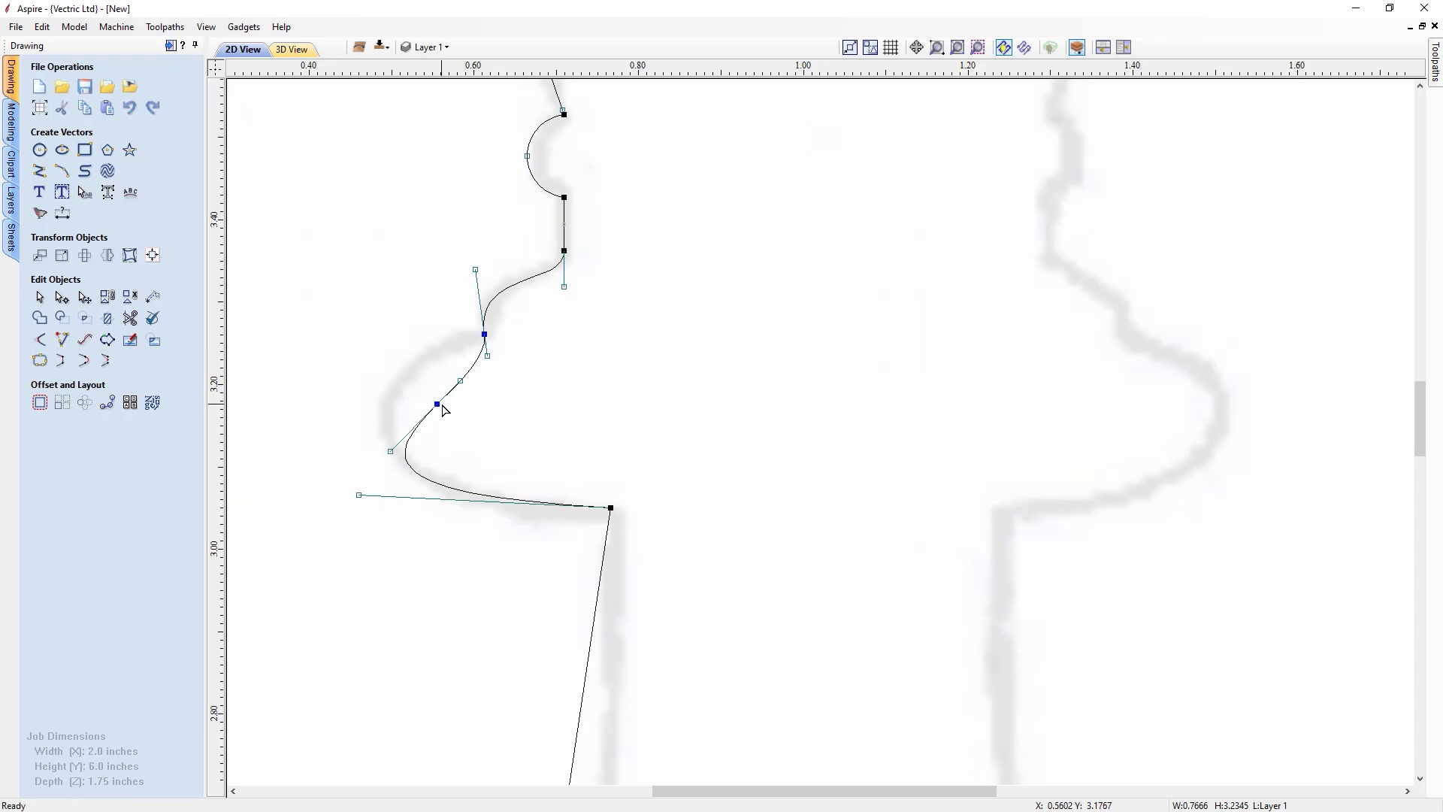
drag(439, 403, 405, 377)
mouse_move(490, 356)
mouse_down()
mouse_move(530, 782)
mouse_move(483, 527)
mouse_move(482, 343)
mouse_up()
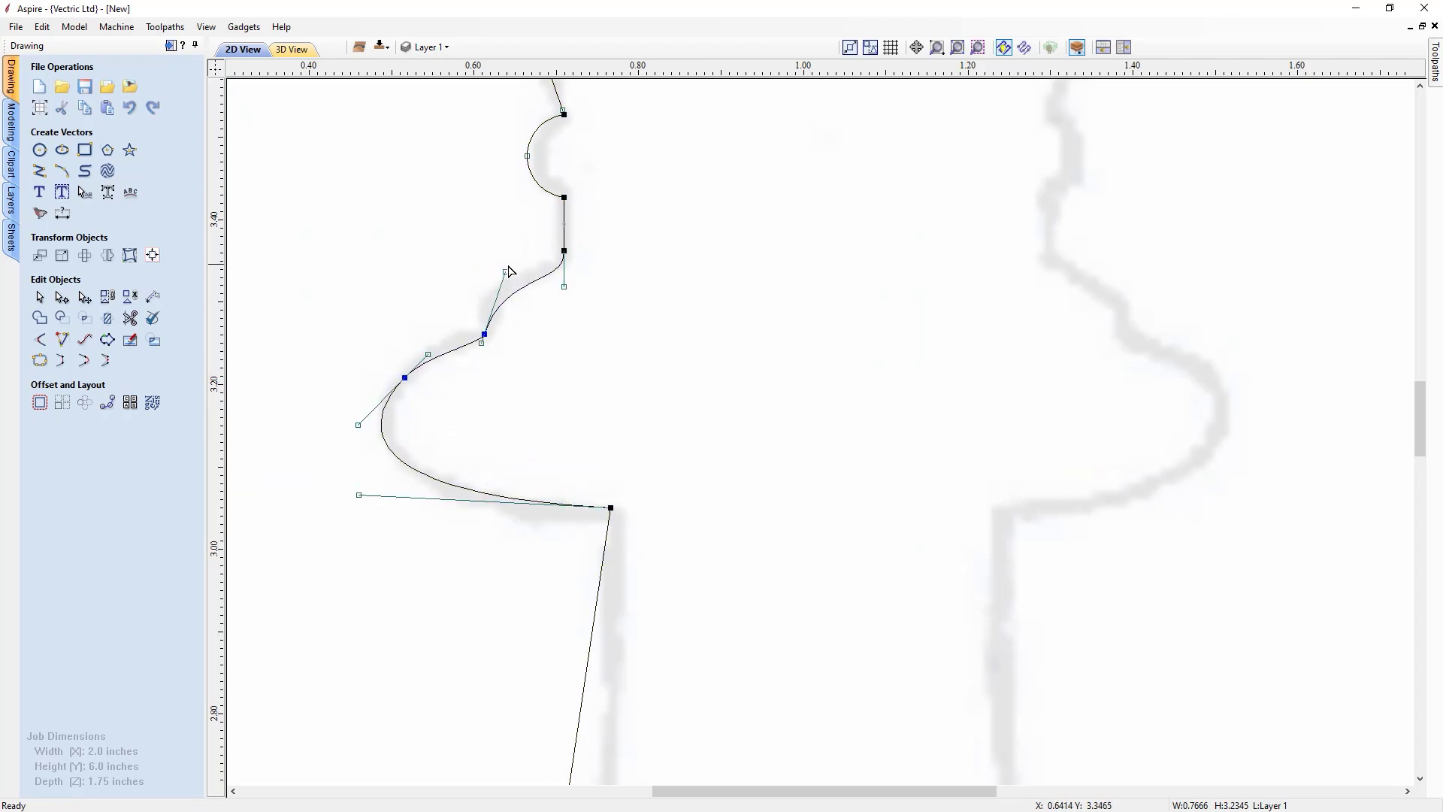
Align the Bezier handle above the collar vertically and level the handle along the collar's underside
drag(504, 271, 485, 260)
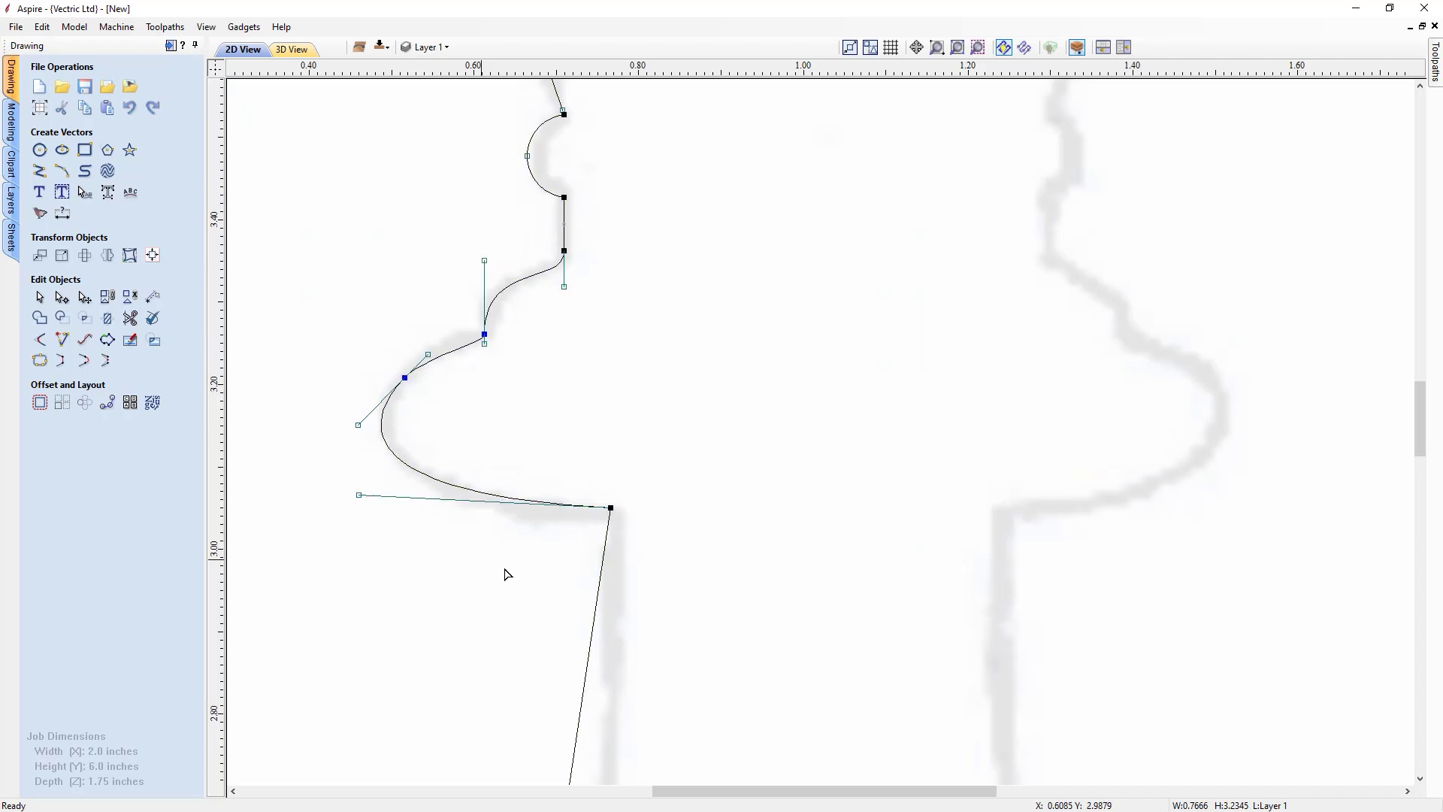
mouse_move(356, 495)
mouse_down()
mouse_move(383, 519)
mouse_move(448, 509)
mouse_move(360, 508)
mouse_up()
click(451, 560)
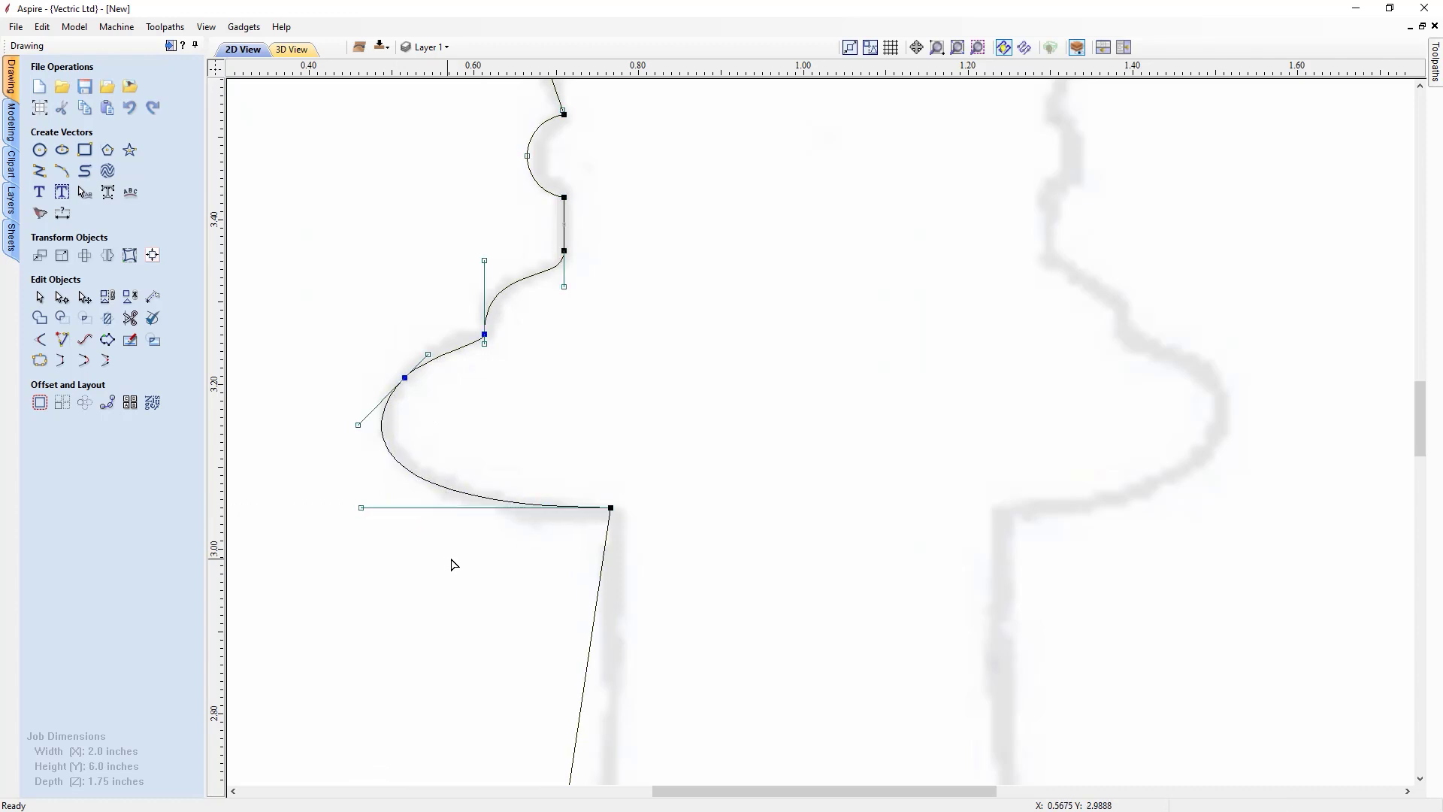
Convert the long straight stem span below the collar to a Bezier and bow it inward along the sketch
scroll(488, 538, down, 4)
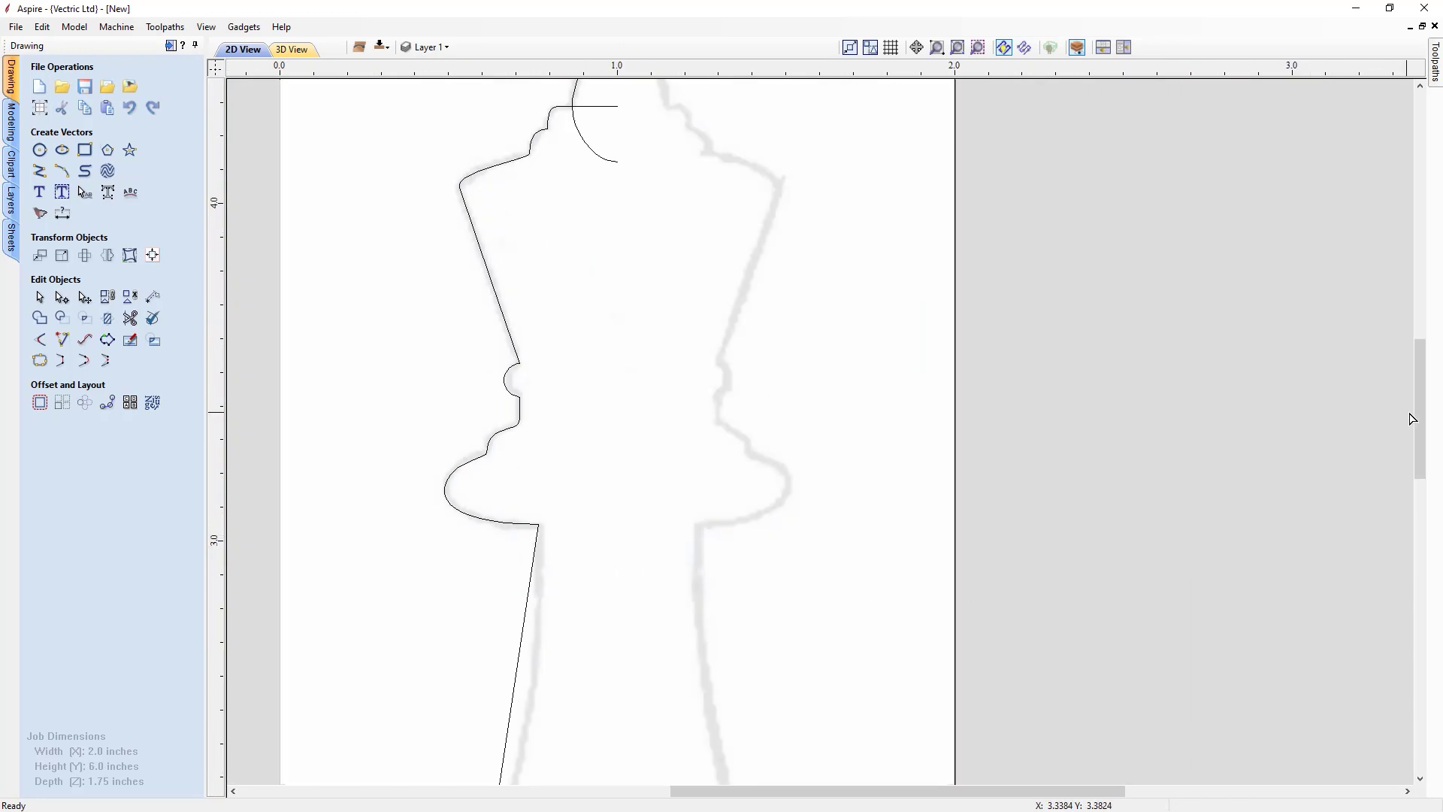
drag(1420, 428, 1420, 481)
click(510, 466)
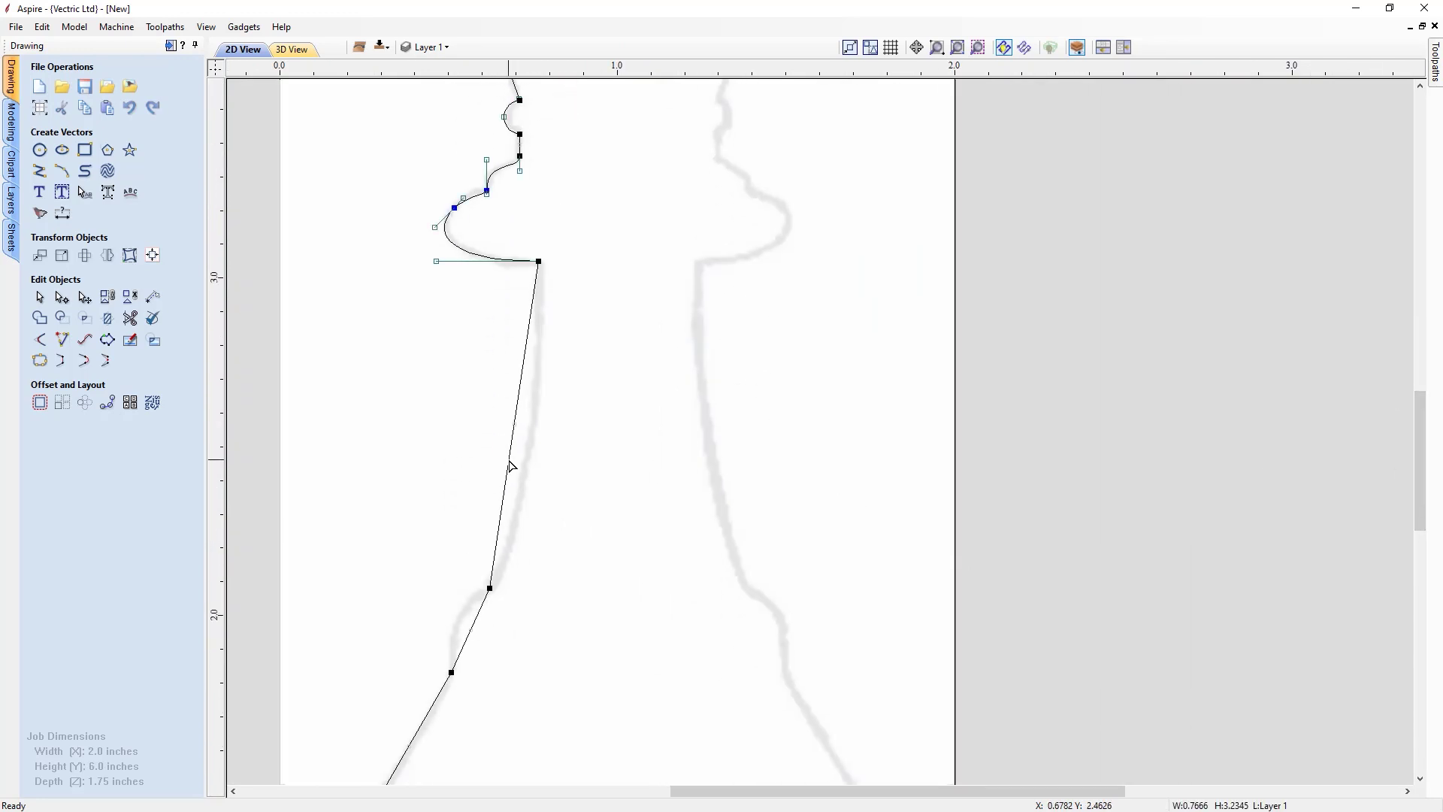
right_click(510, 466)
click(526, 487)
drag(515, 442, 533, 467)
Convert the short span below the stem to a Bezier and bow it outward to match the sketched bulge
scroll(476, 651, up, 2)
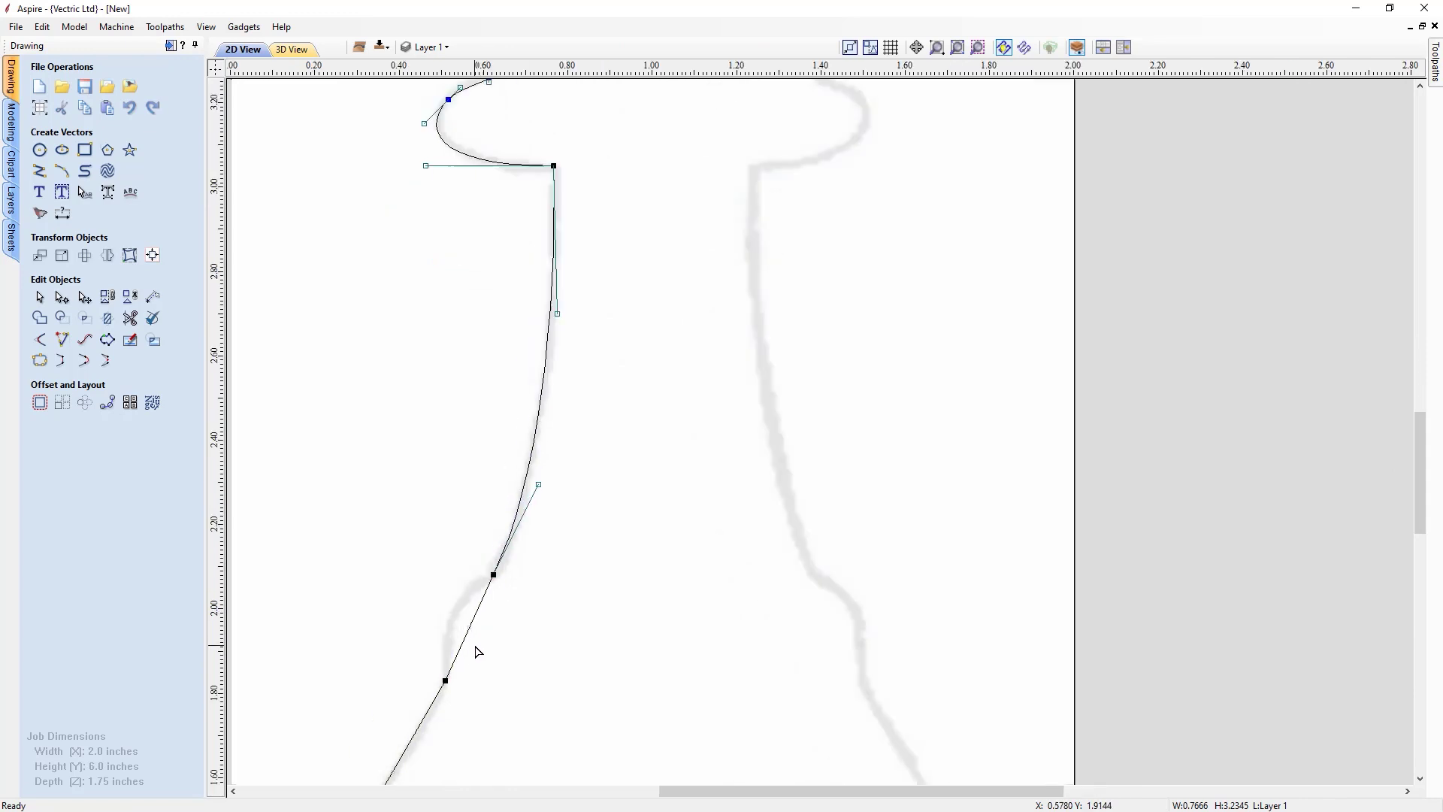
scroll(476, 651, up, 1)
right_click(454, 653)
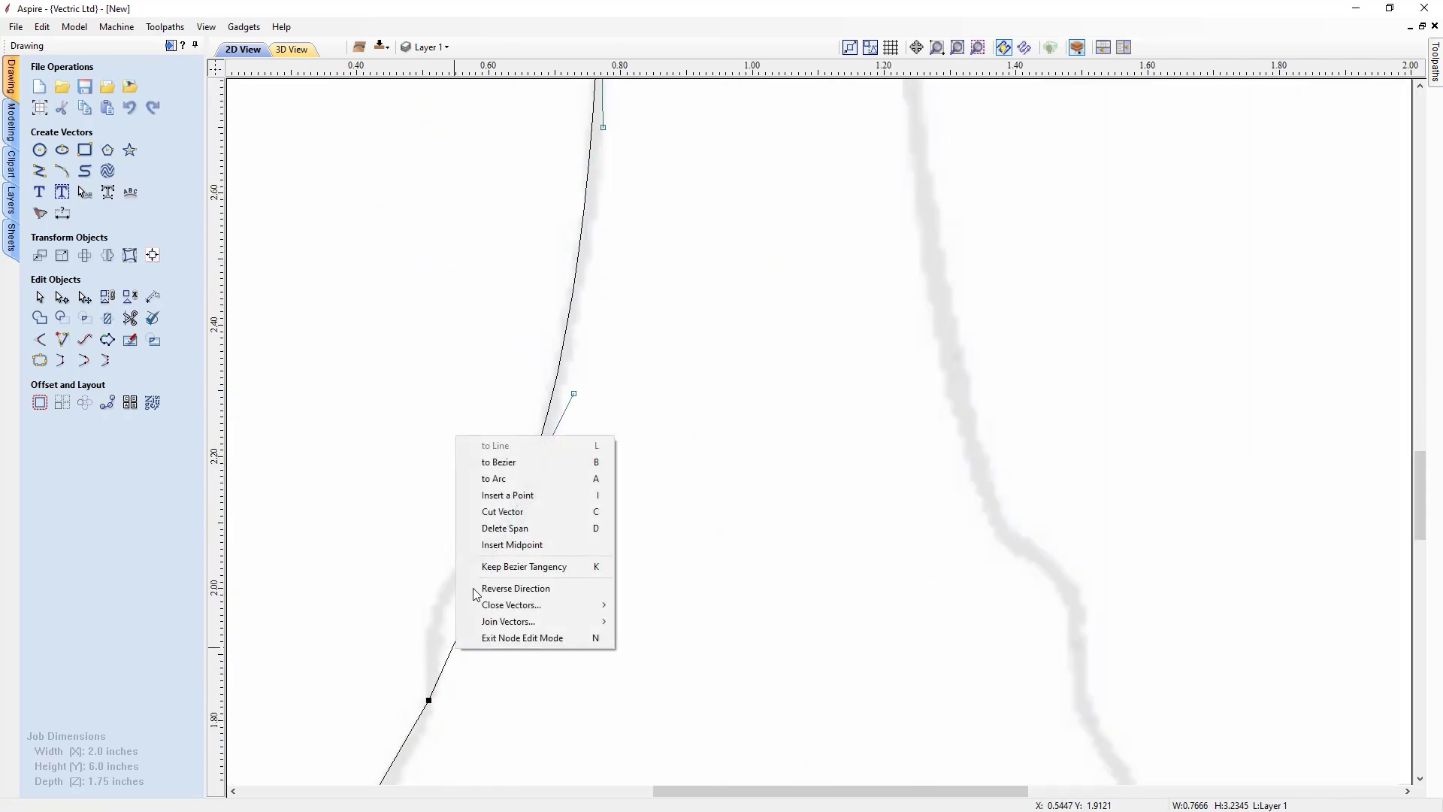
click(501, 478)
drag(467, 631, 437, 606)
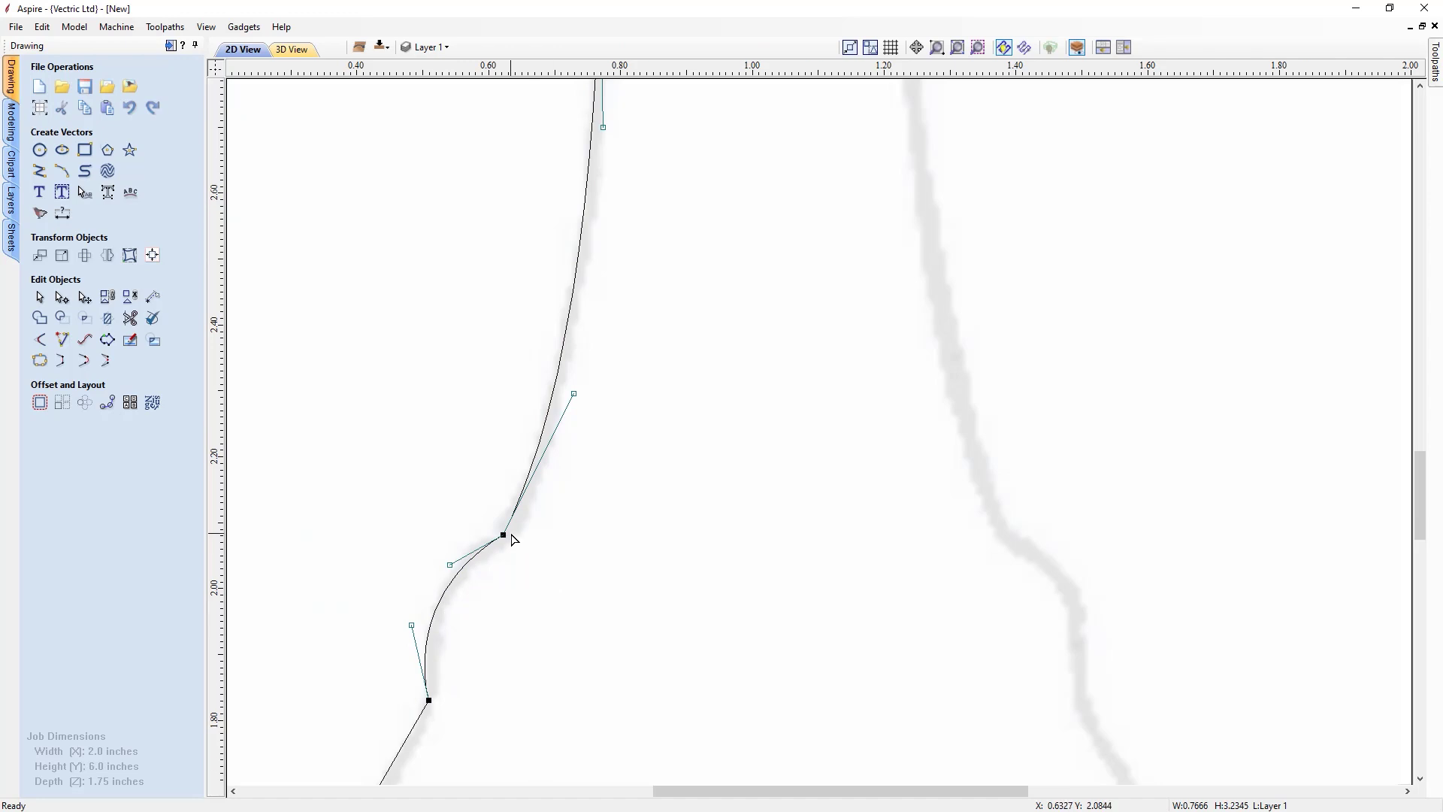
Smooth the corner between the stem and lower bulge by inserting a point on each side and deleting the corner node
scroll(506, 535, up, 2)
drag(506, 537, 511, 536)
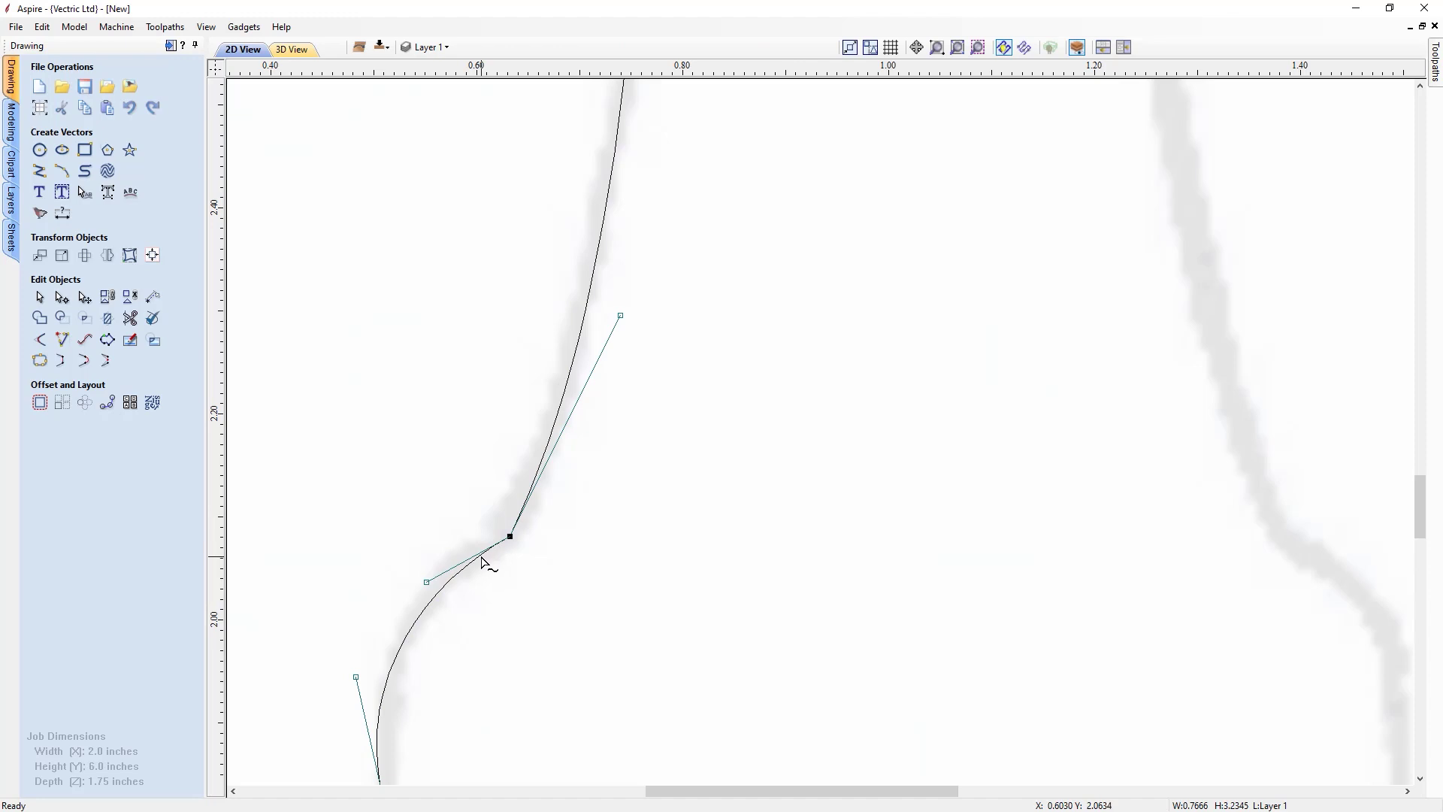
key(p)
key(p)
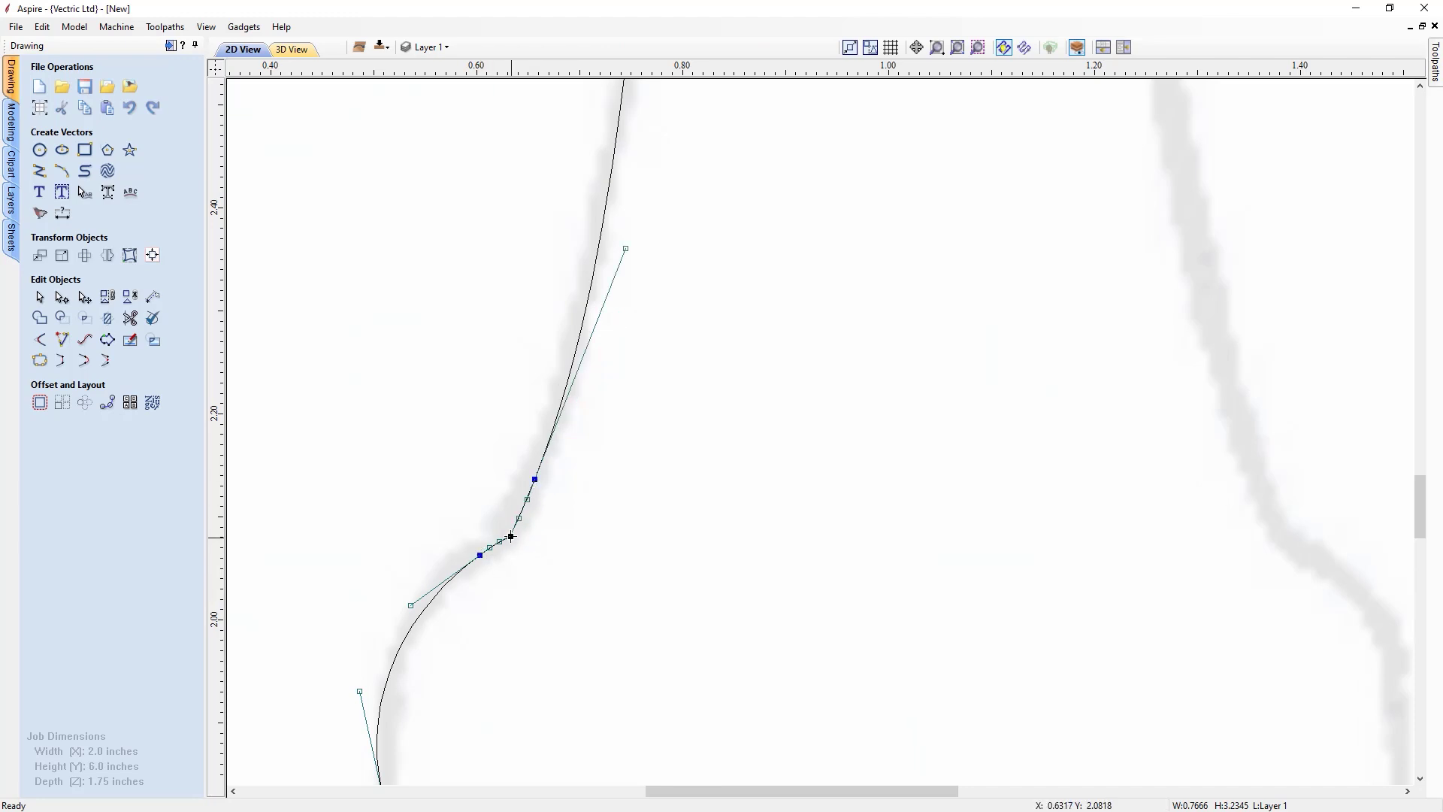
key(d)
drag(528, 500, 511, 542)
click(495, 486)
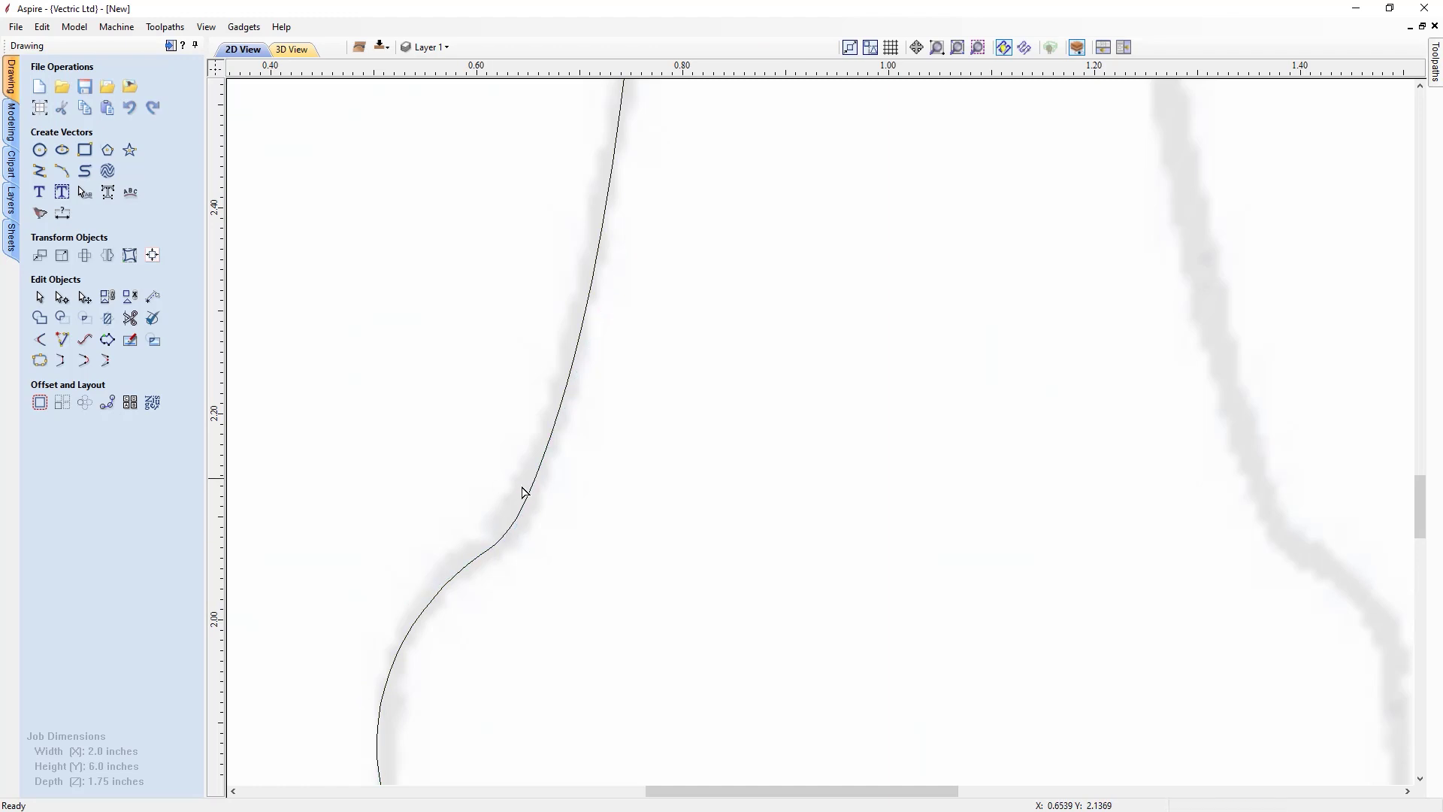
Enter node editing at the notch above the base and move its outer and inner corner nodes onto the sketch
scroll(532, 497, down, 5)
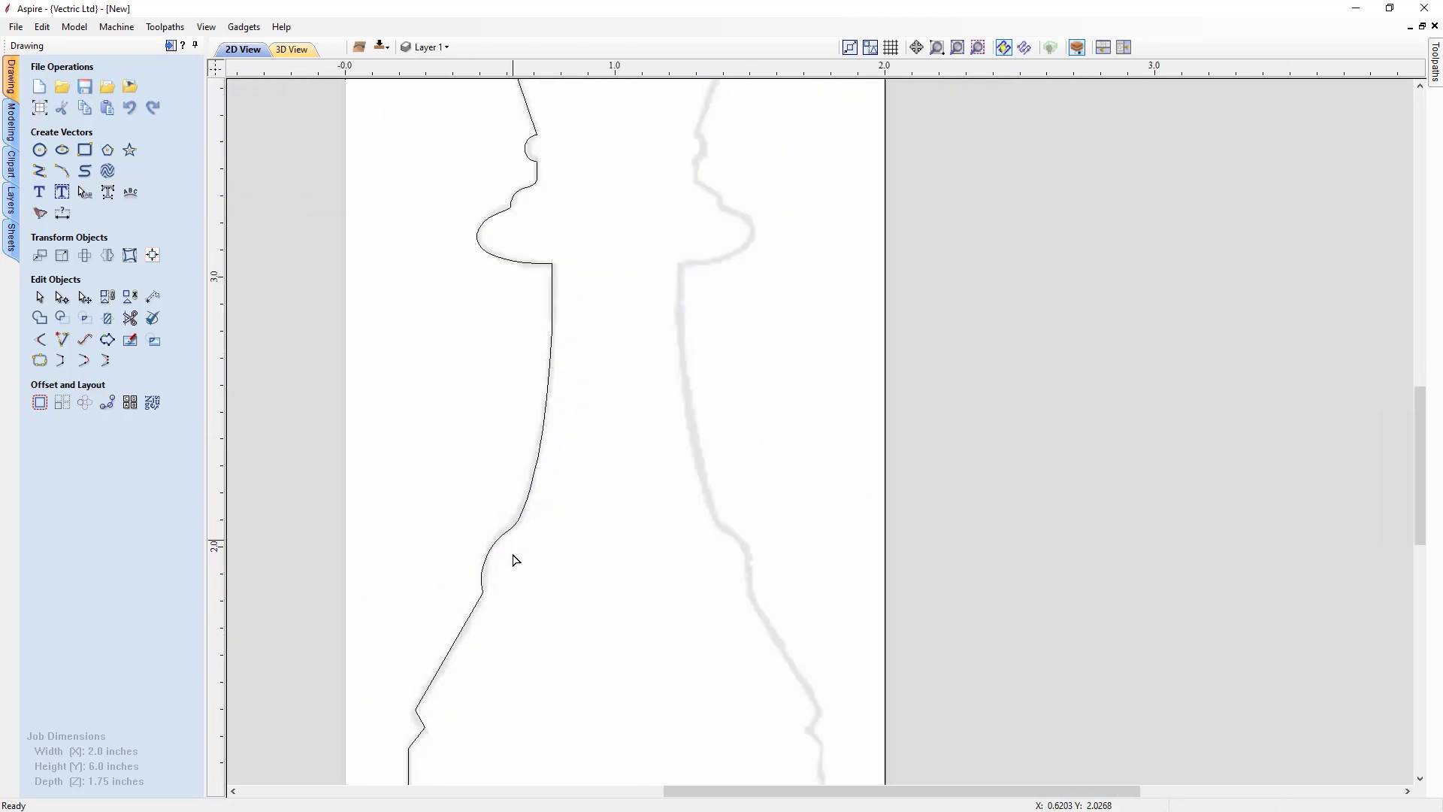
scroll(436, 720, up, 5)
click(398, 638)
drag(394, 610, 381, 618)
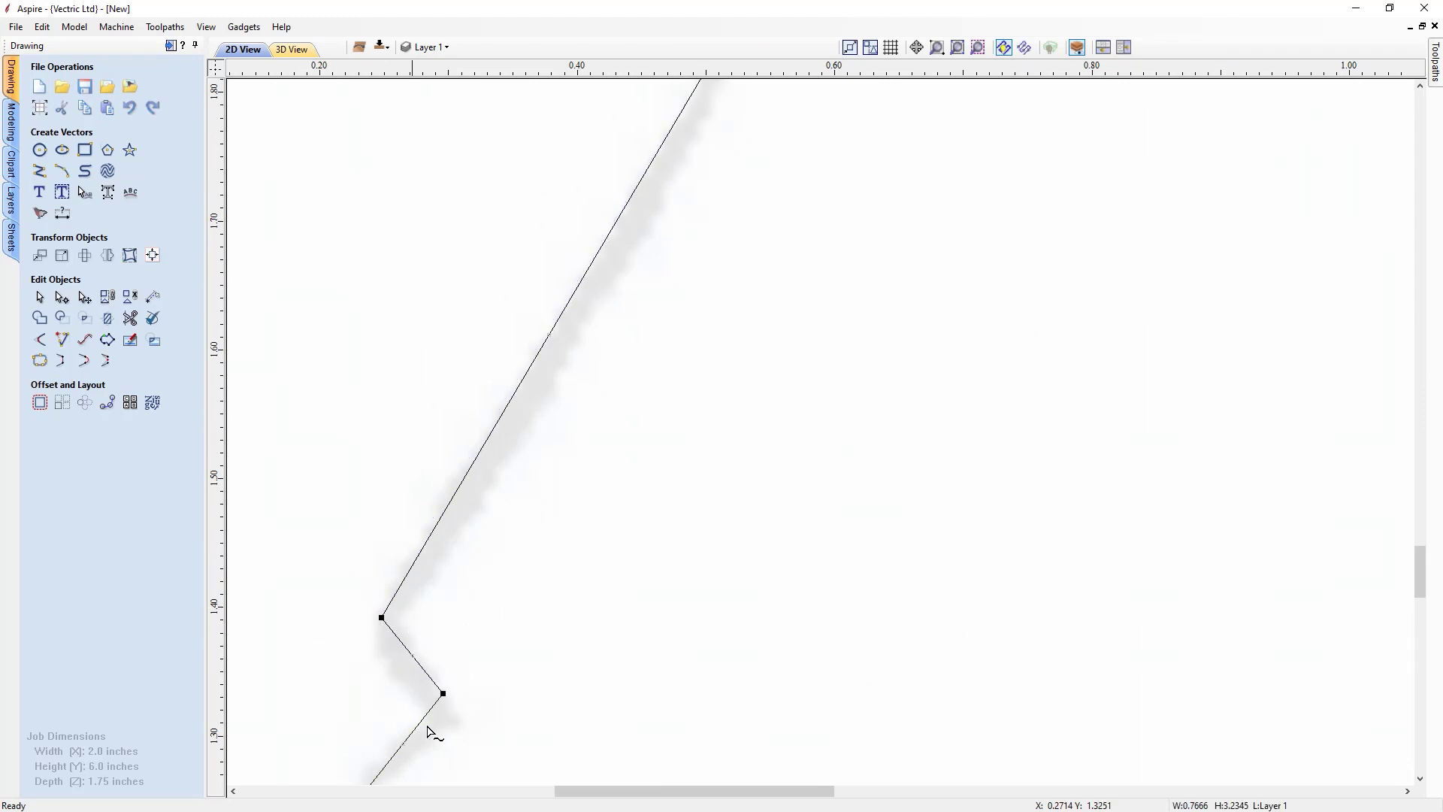
drag(445, 695, 443, 716)
Convert the notch's upper span to a Bezier, bow its upper end outward, and leave node editing
right_click(395, 642)
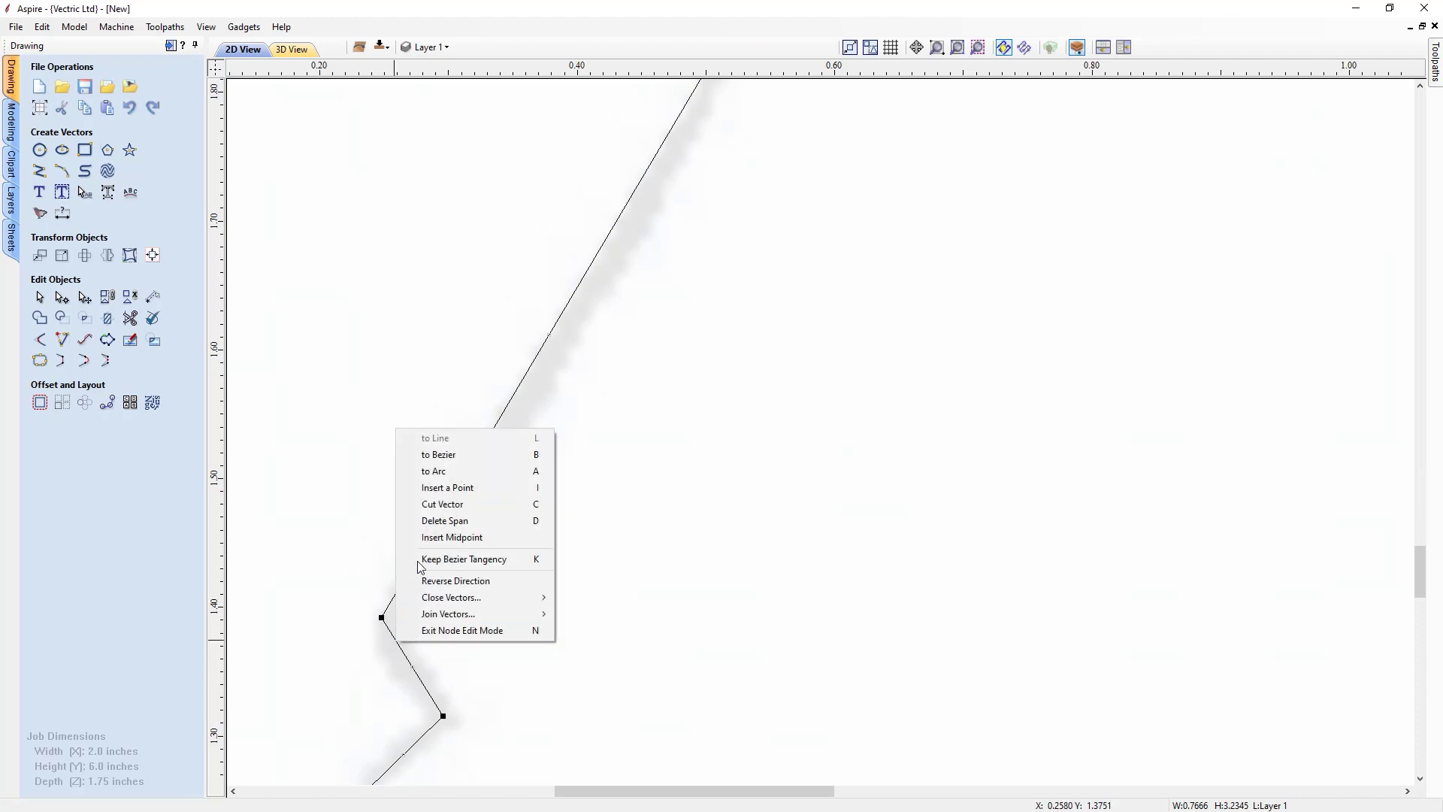
click(444, 457)
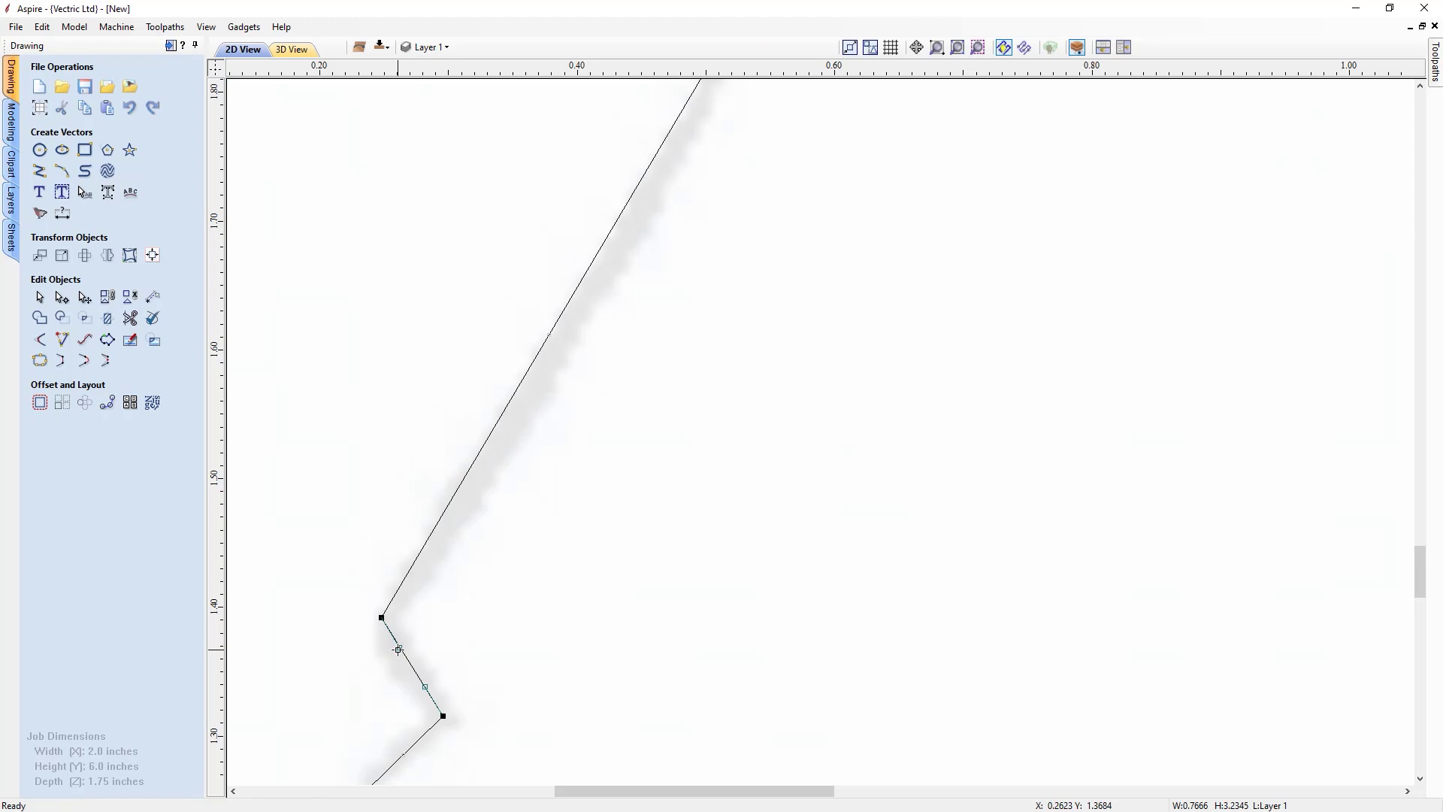
drag(398, 650, 365, 642)
drag(1420, 572, 1420, 596)
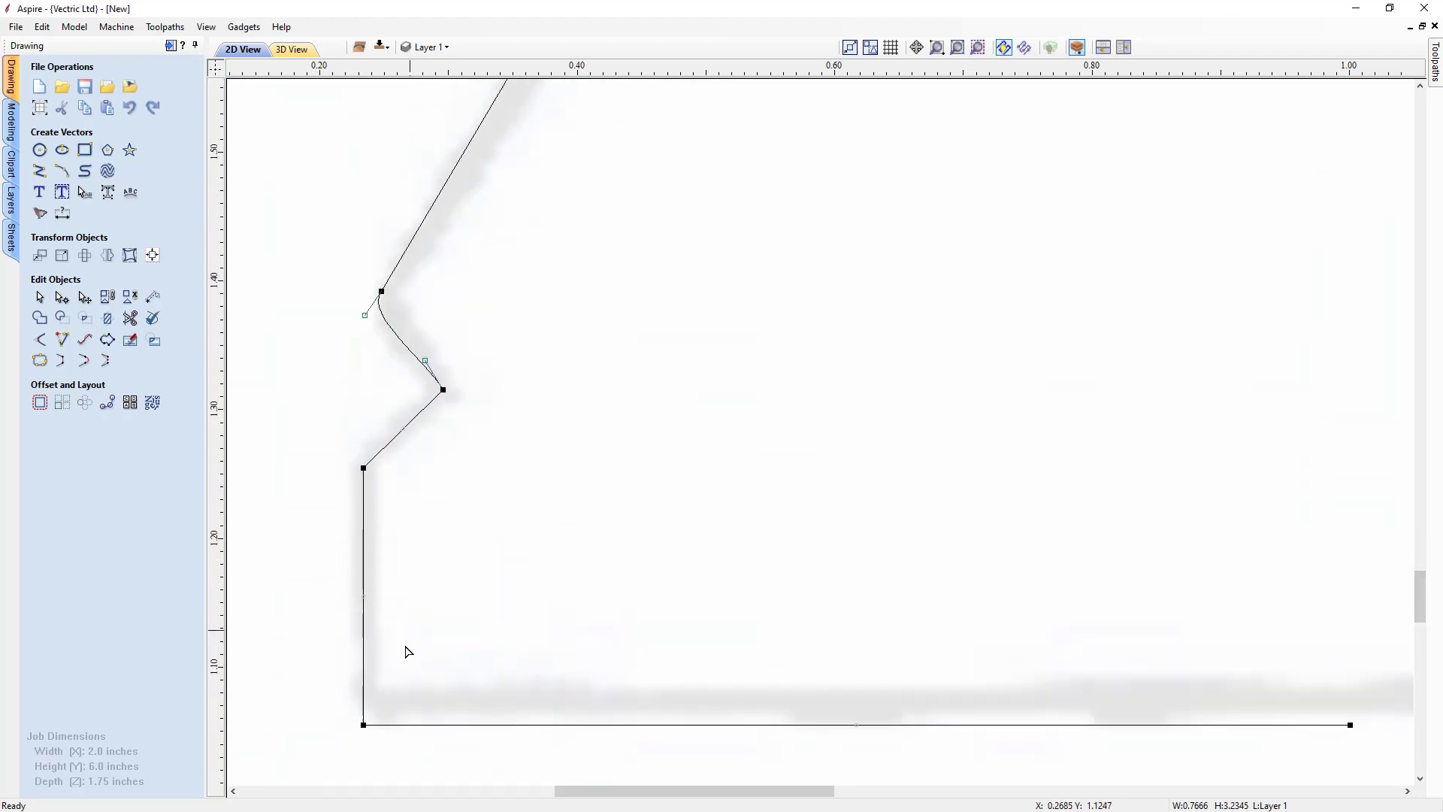
scroll(467, 702, down, 4)
scroll(760, 570, down, 1)
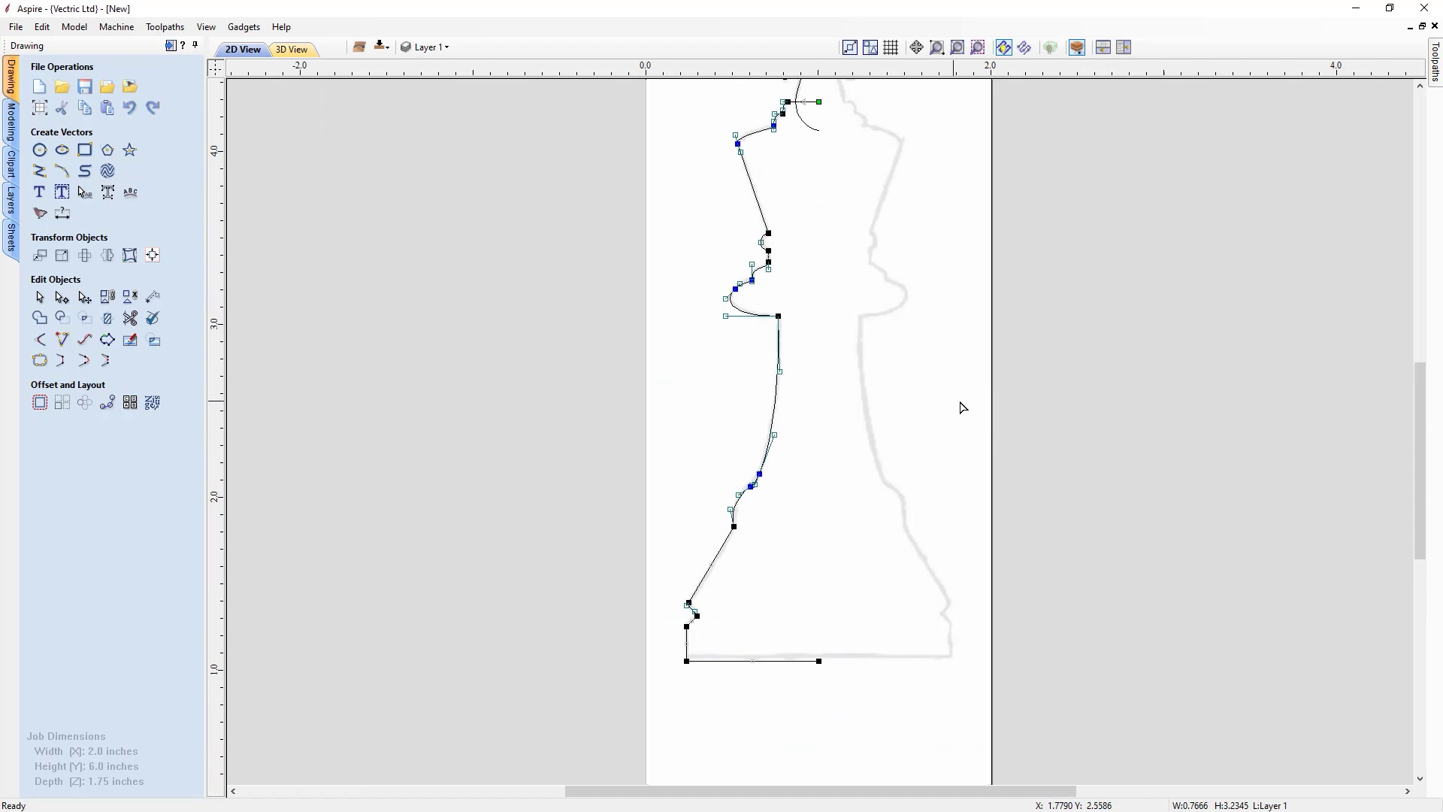
scroll(858, 499, down, 1)
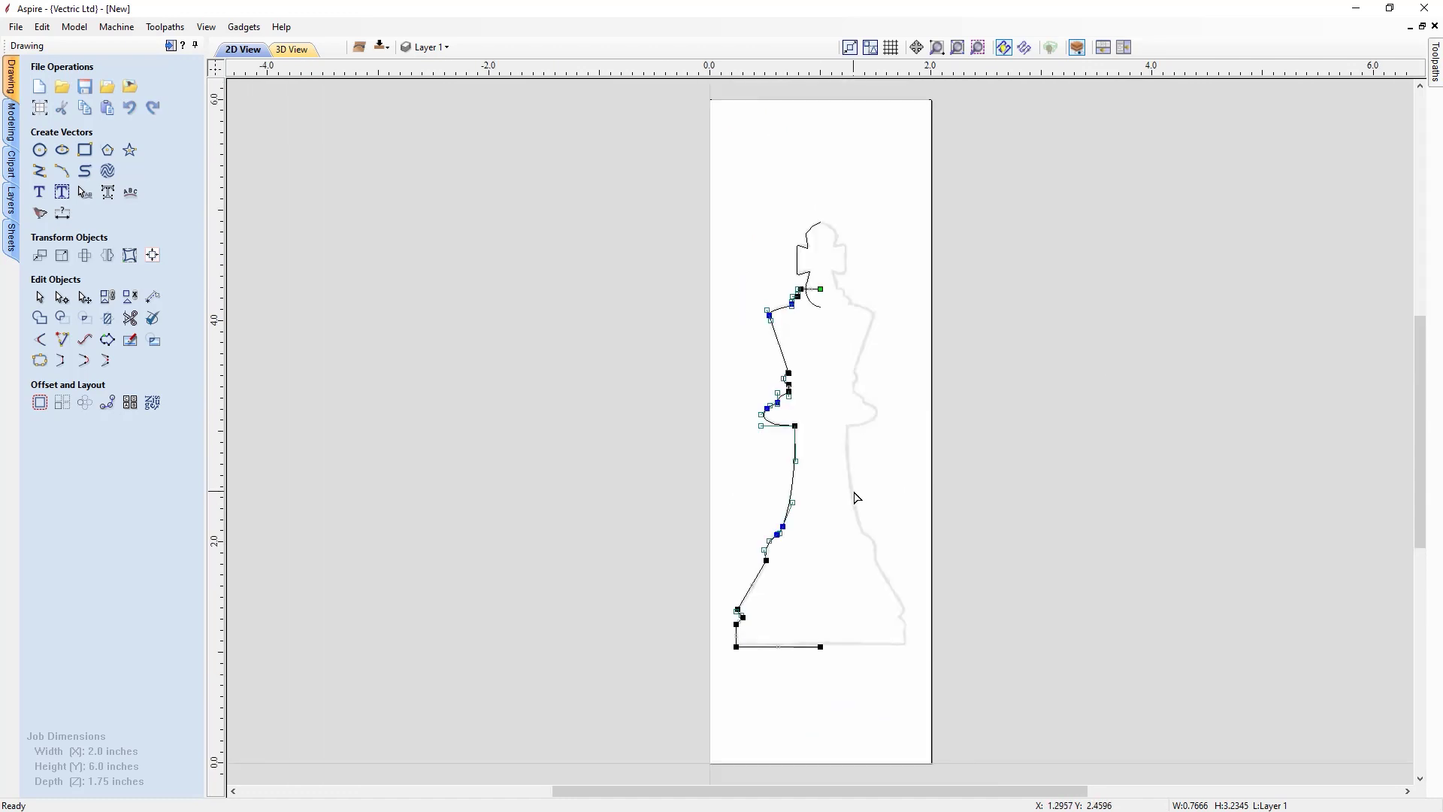
key(Escape)
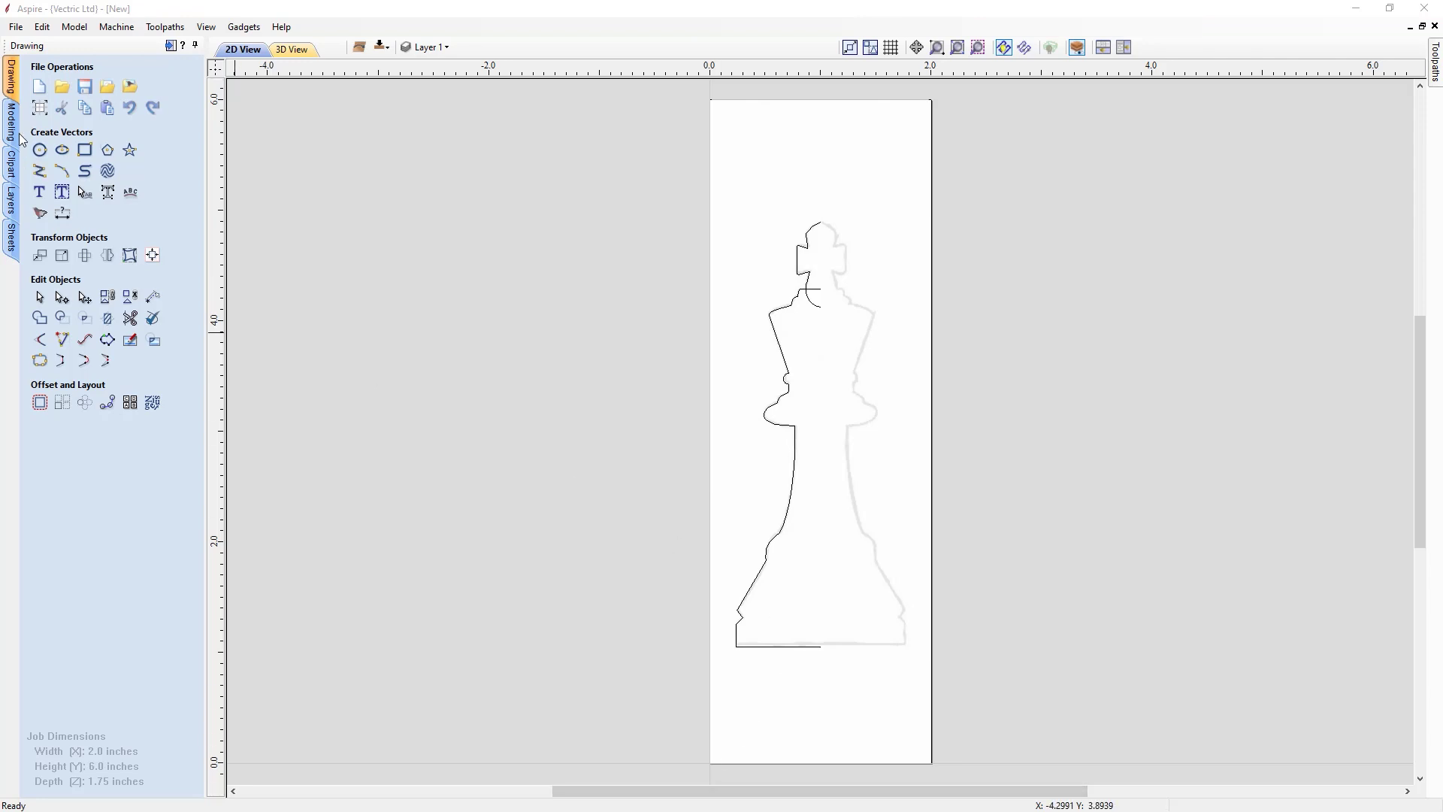
Turn the body profile into a 3D component named King Chess Piece using Turn and Spin with the merge combine mode
click(16, 131)
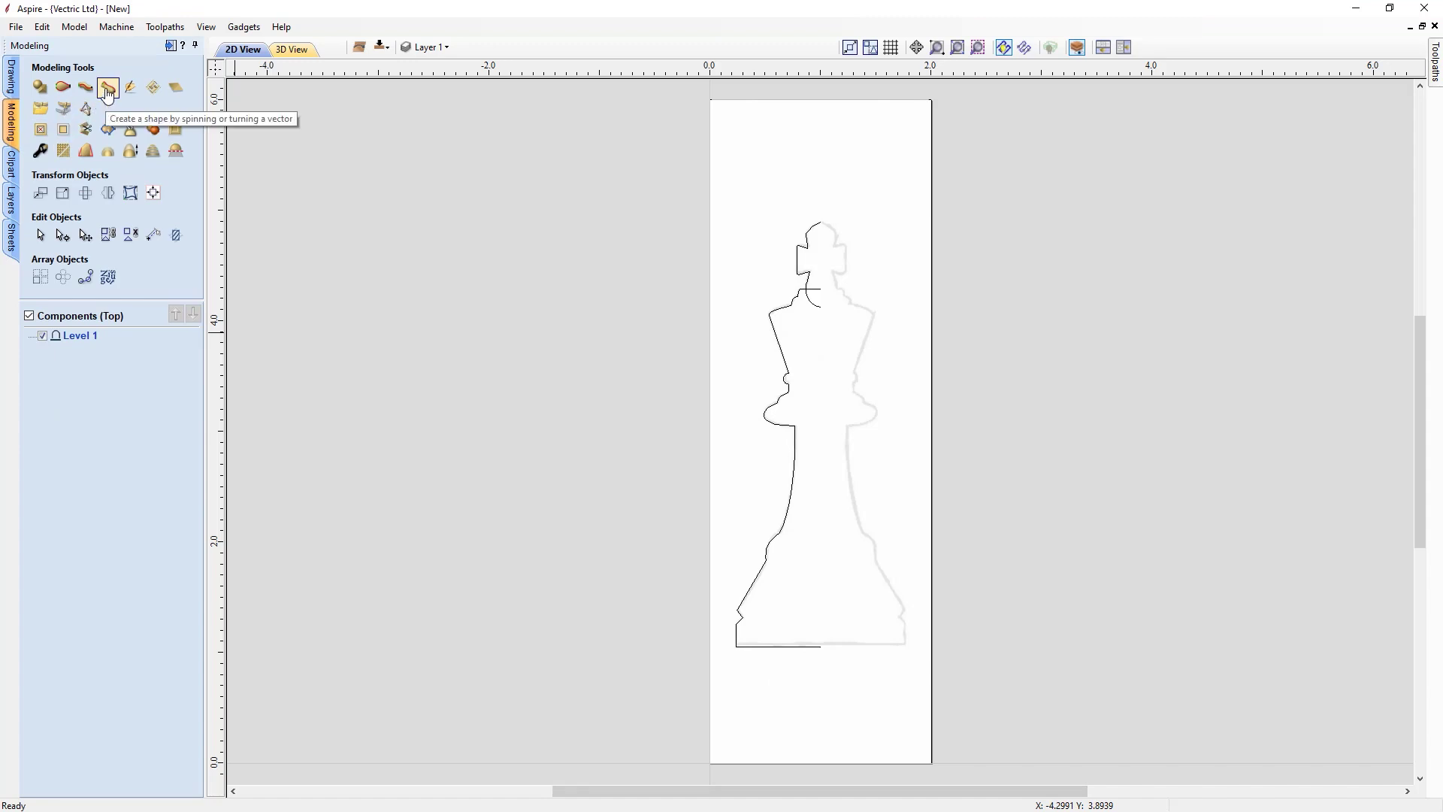
click(767, 560)
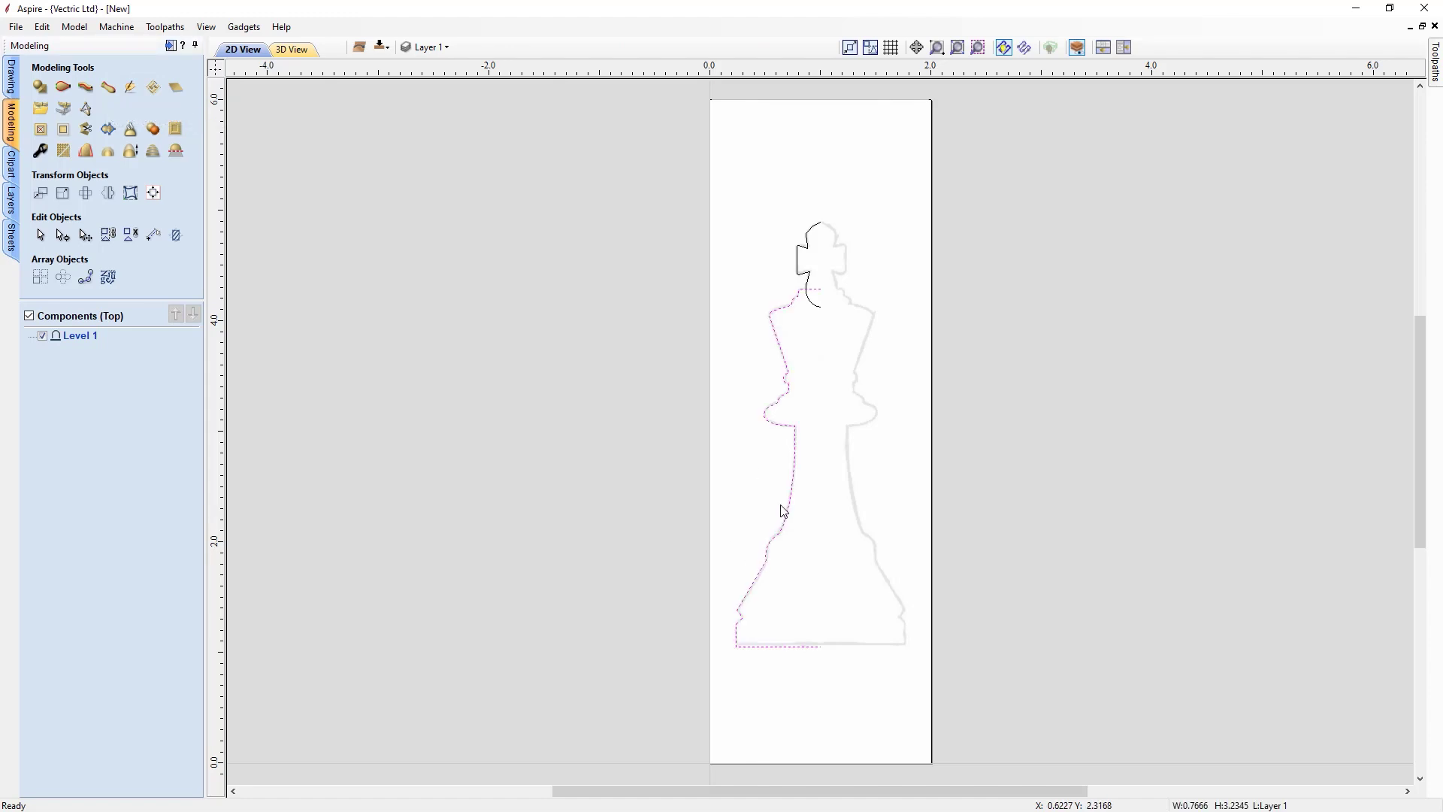
click(109, 90)
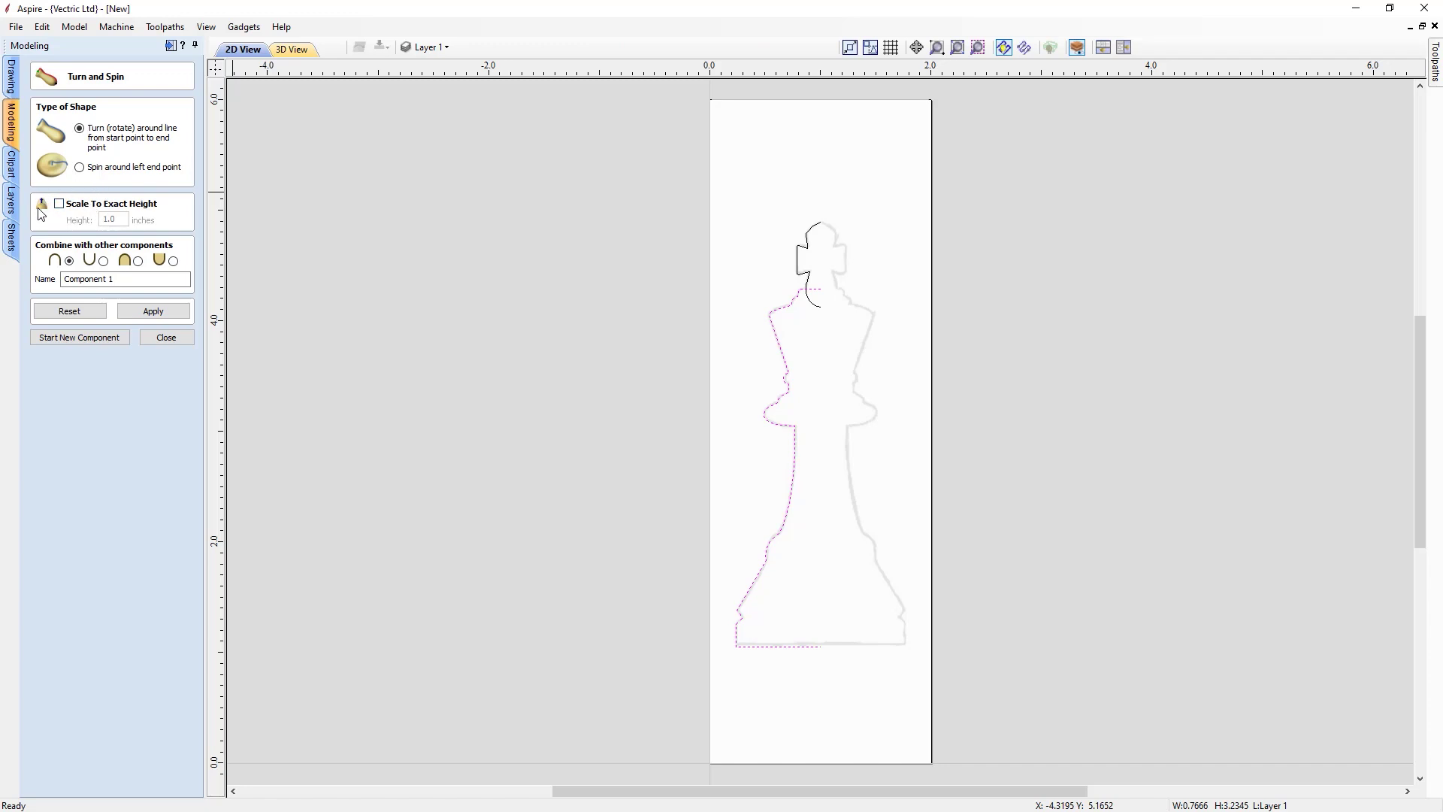
click(138, 261)
drag(126, 279, 60, 281)
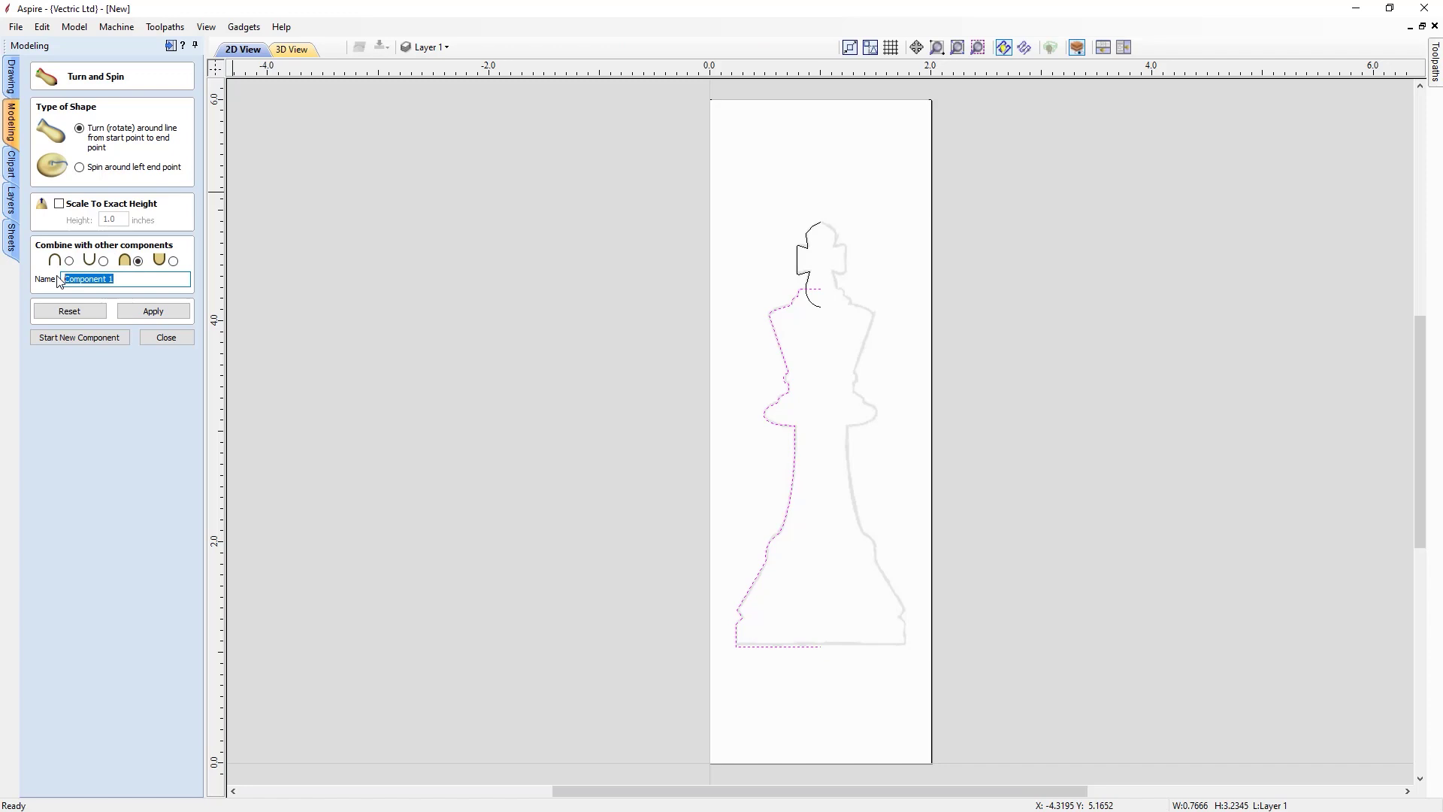
text(King Chess Piece)
click(136, 313)
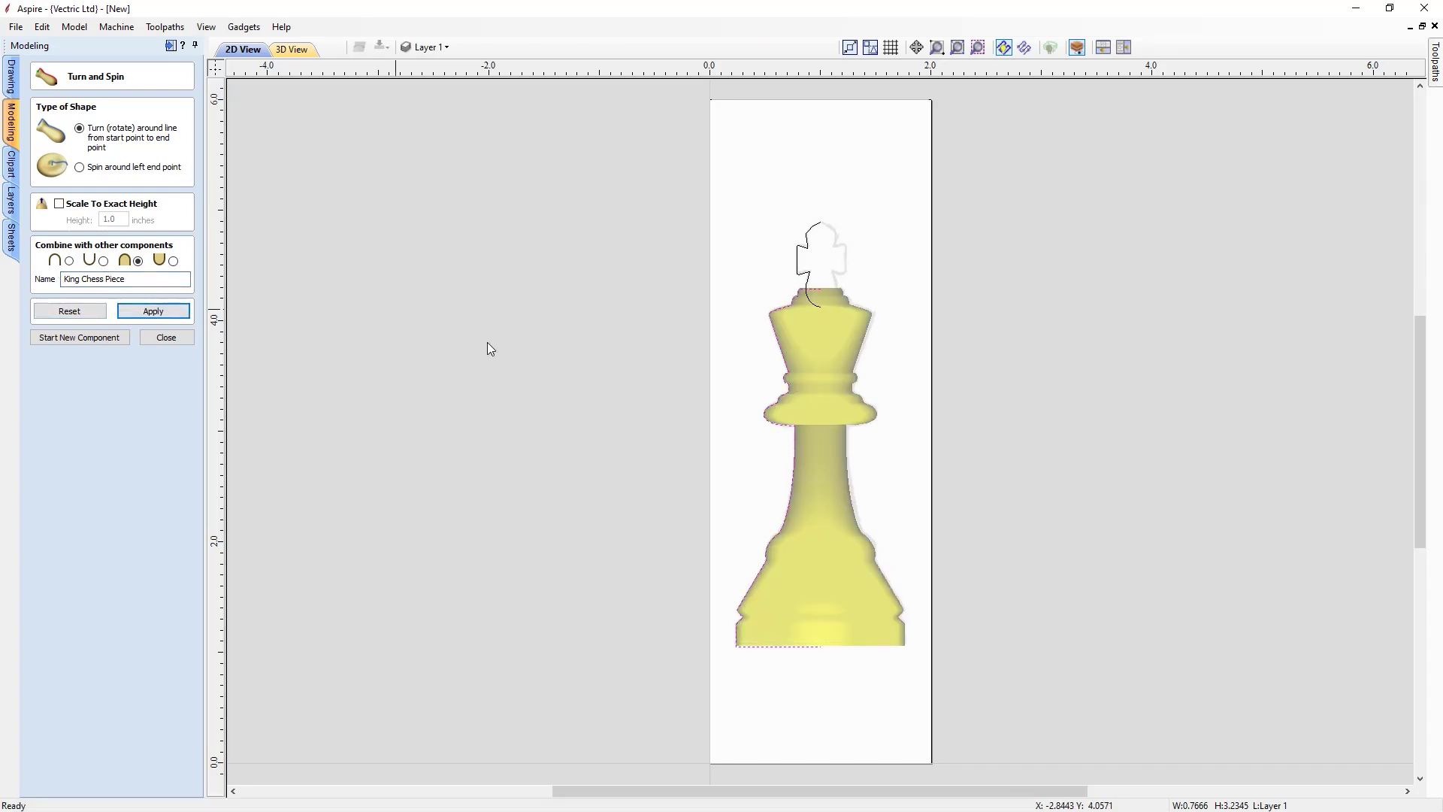
Tile the 2D and 3D views side by side and examine the turned body from several angles
click(1125, 48)
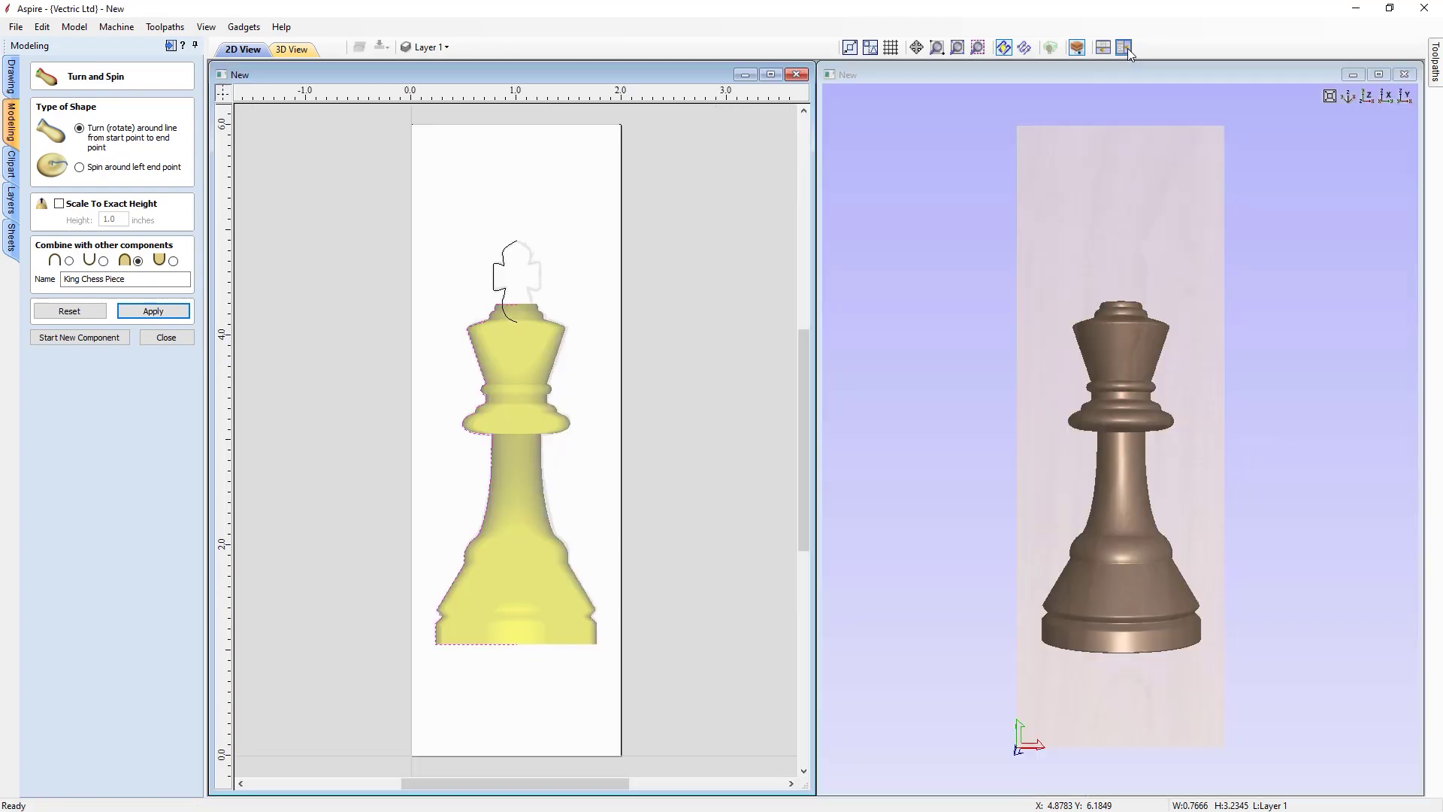
click(926, 672)
drag(926, 672, 509, 657)
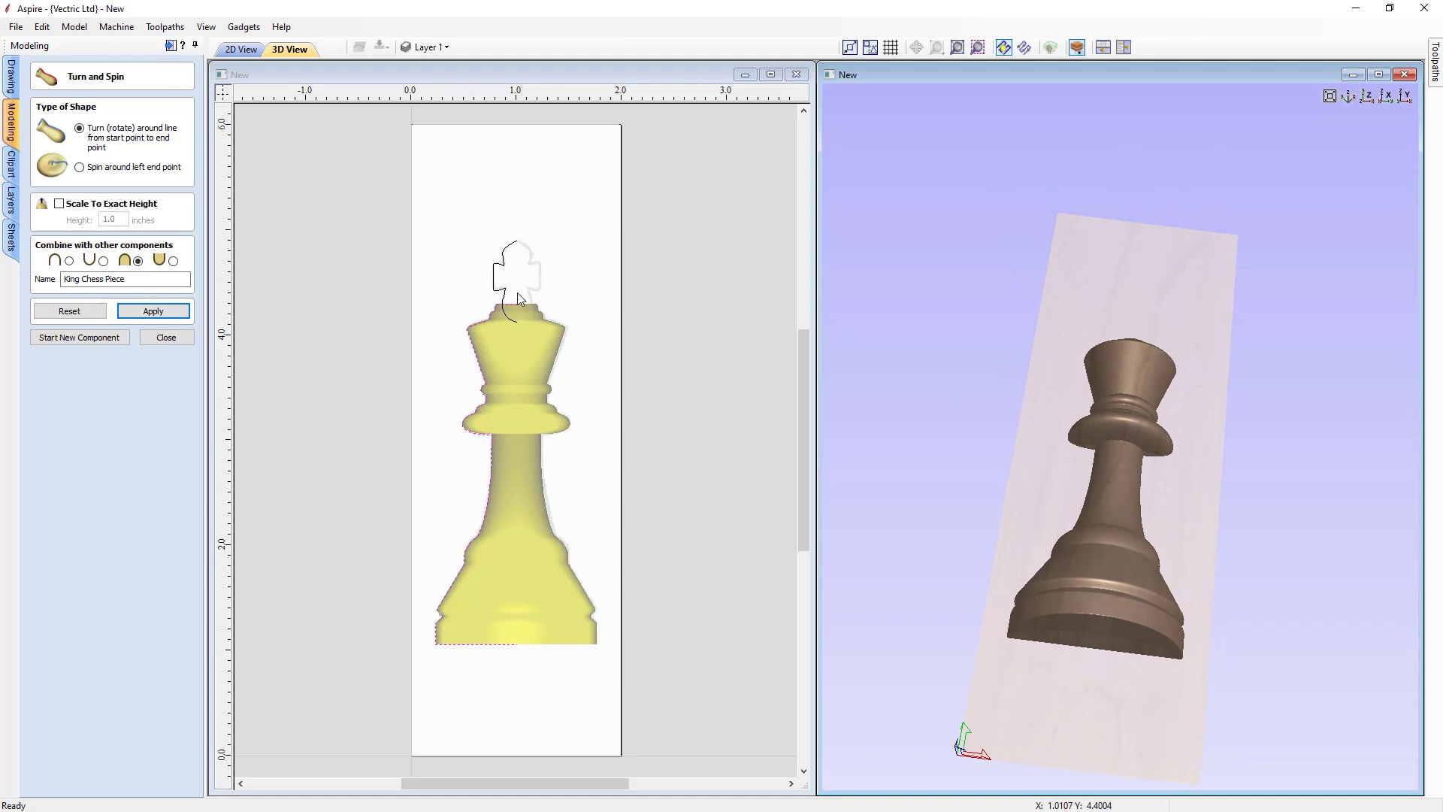
drag(1046, 674, 1111, 590)
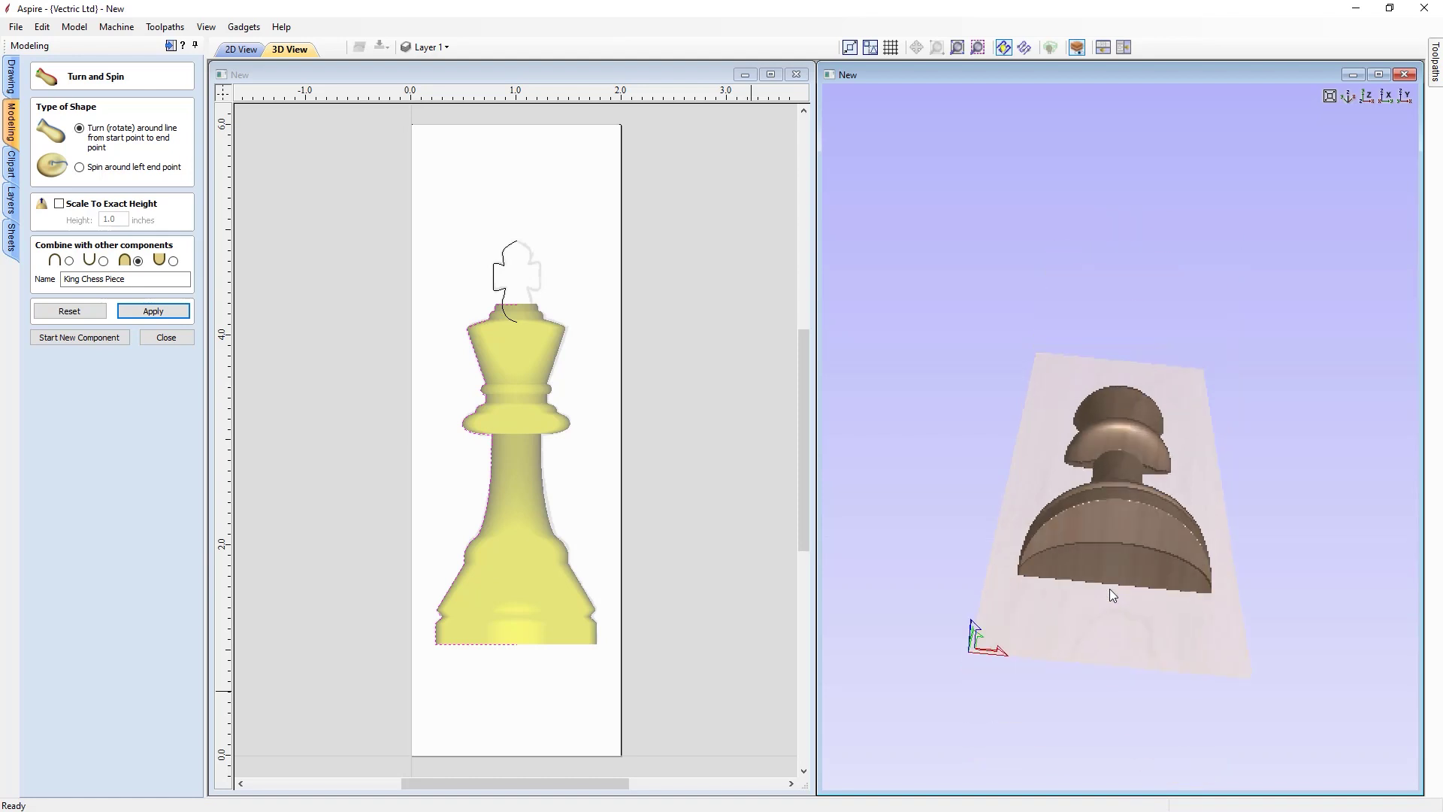
mouse_move(1127, 579)
mouse_down()
mouse_move(1139, 585)
mouse_move(1102, 619)
mouse_move(1111, 650)
mouse_move(1142, 603)
mouse_move(1054, 514)
mouse_move(1088, 619)
mouse_move(1104, 572)
mouse_up()
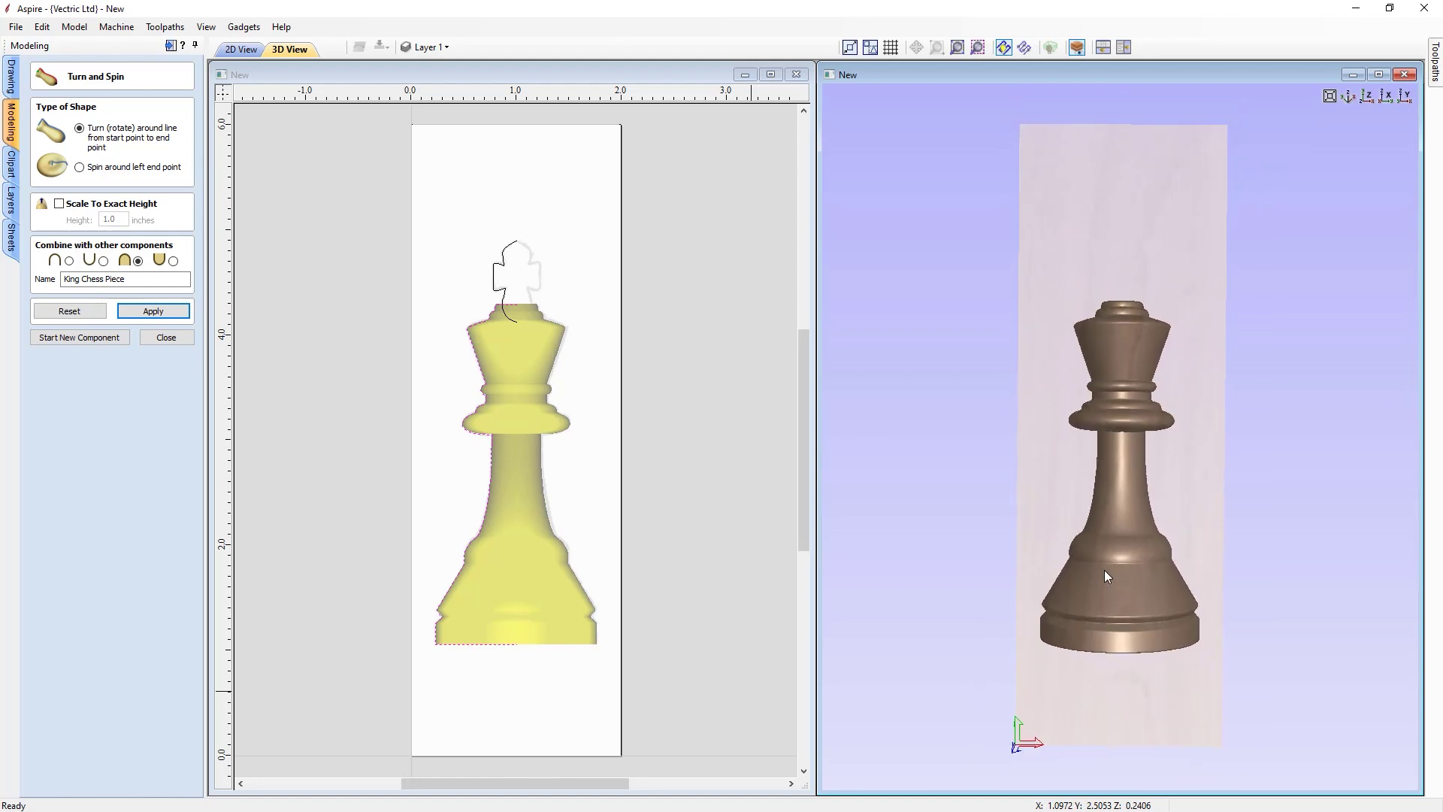
Orbit the turned body briefly, return the 3D view to straight down, and finish Turn and Spin
drag(1148, 504, 1195, 421)
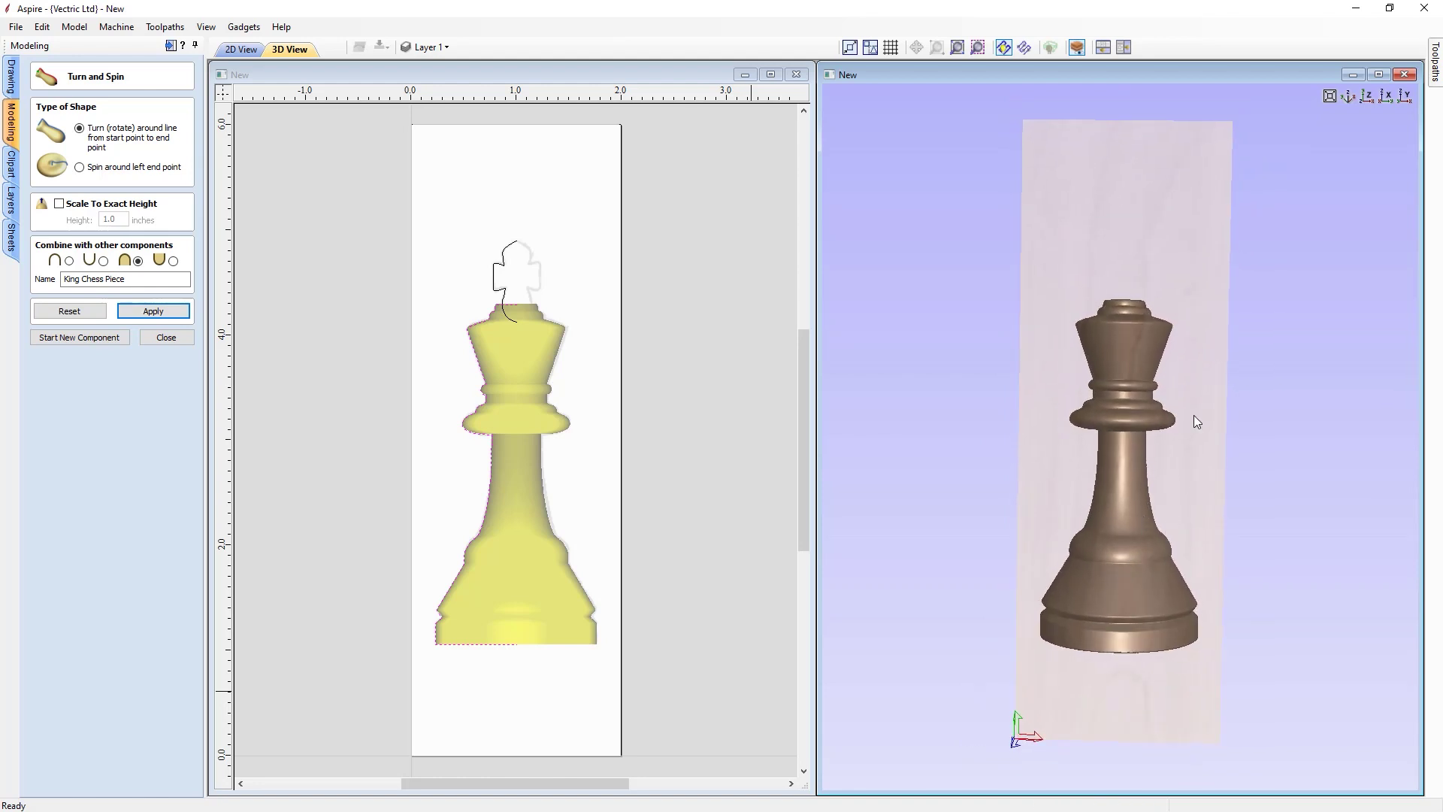
click(1368, 95)
click(166, 338)
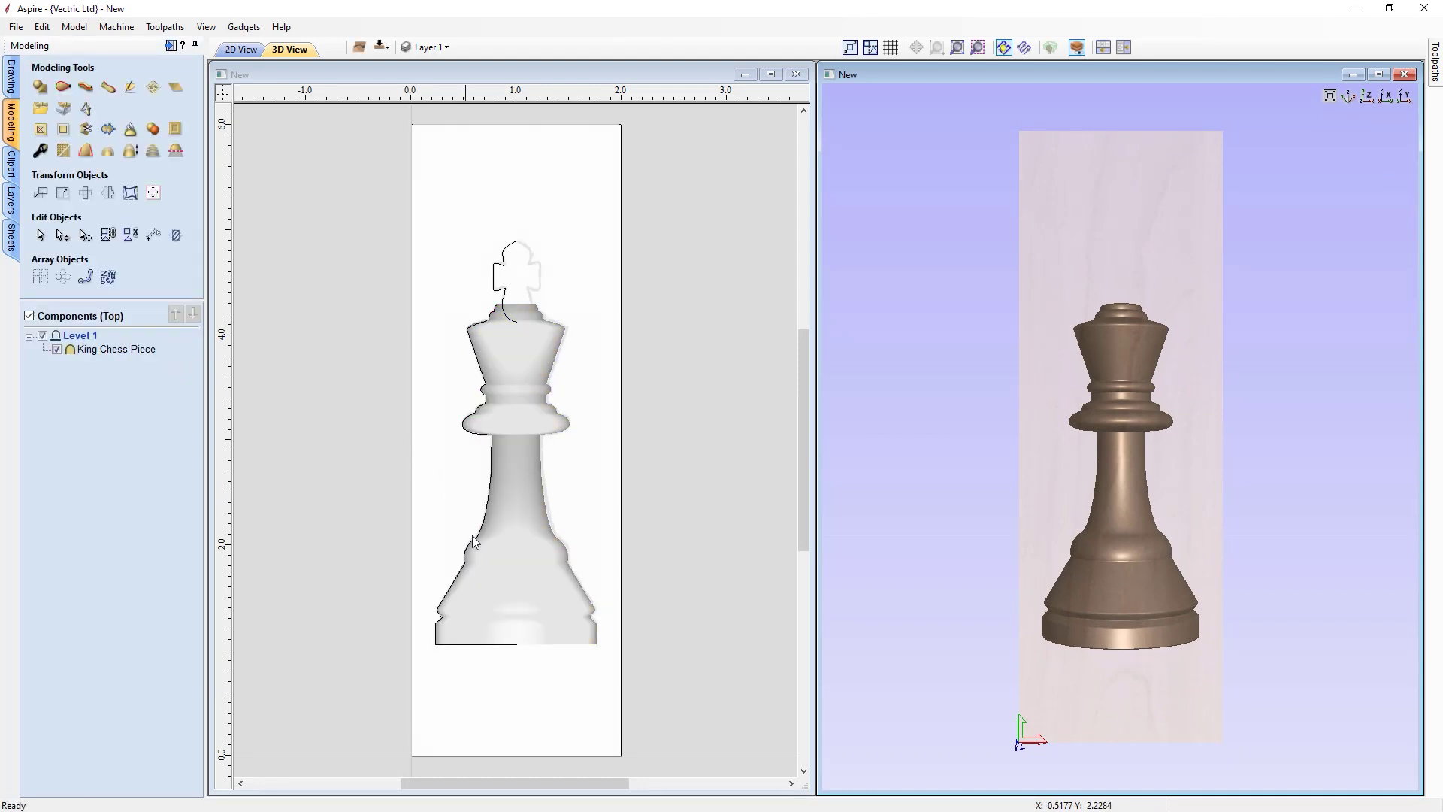
Check the shape height and combine settings in the King Chess Piece component's properties
click(518, 577)
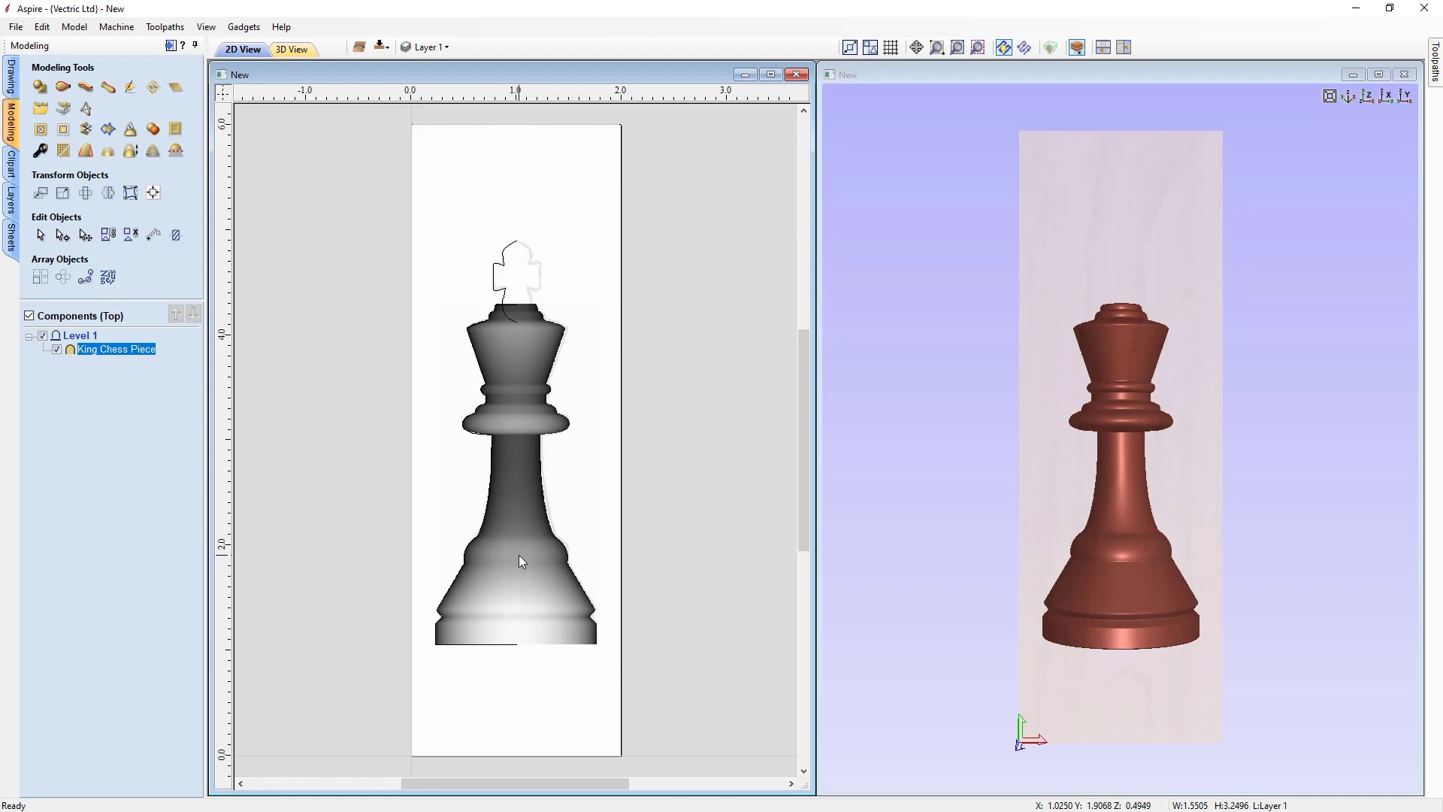
click(40, 151)
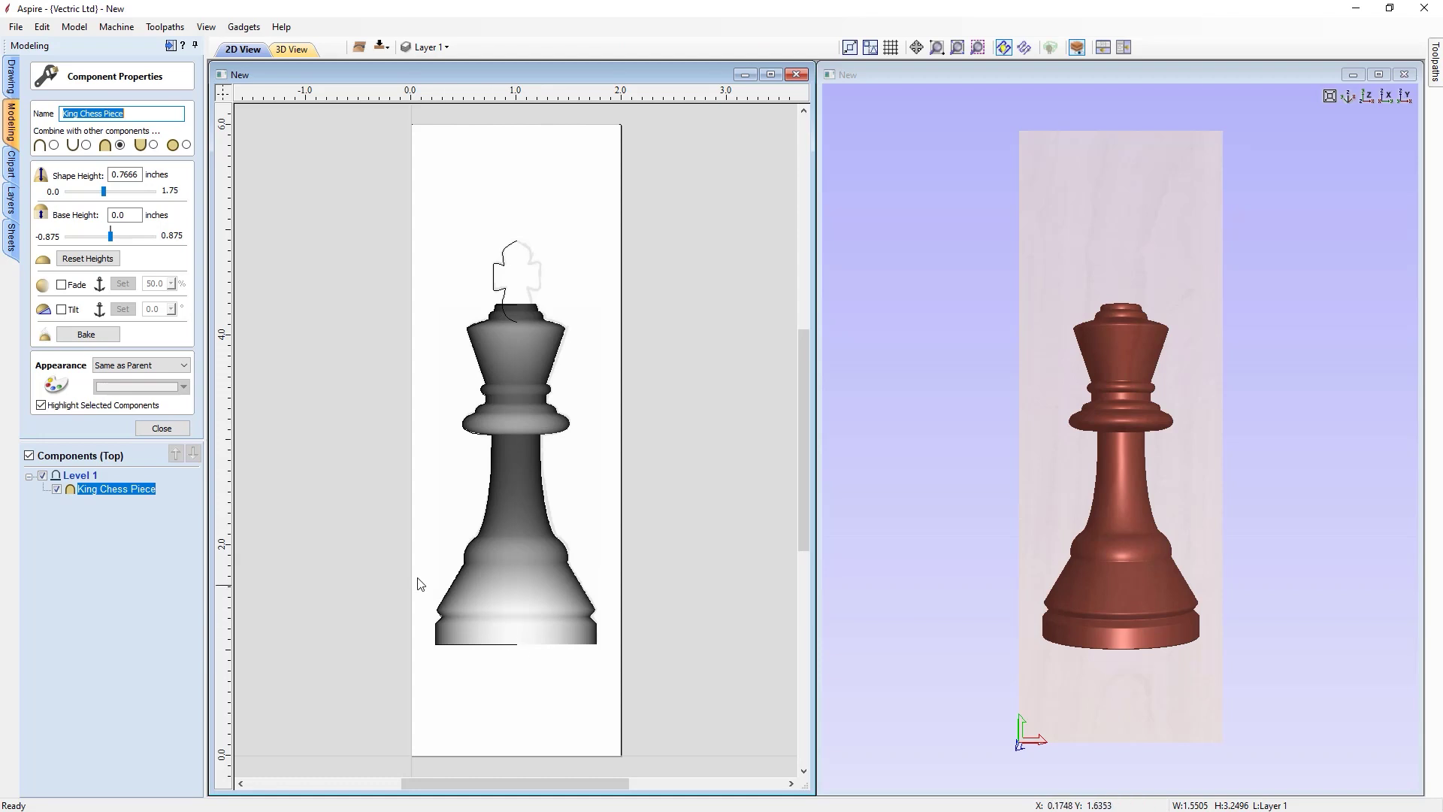
click(152, 428)
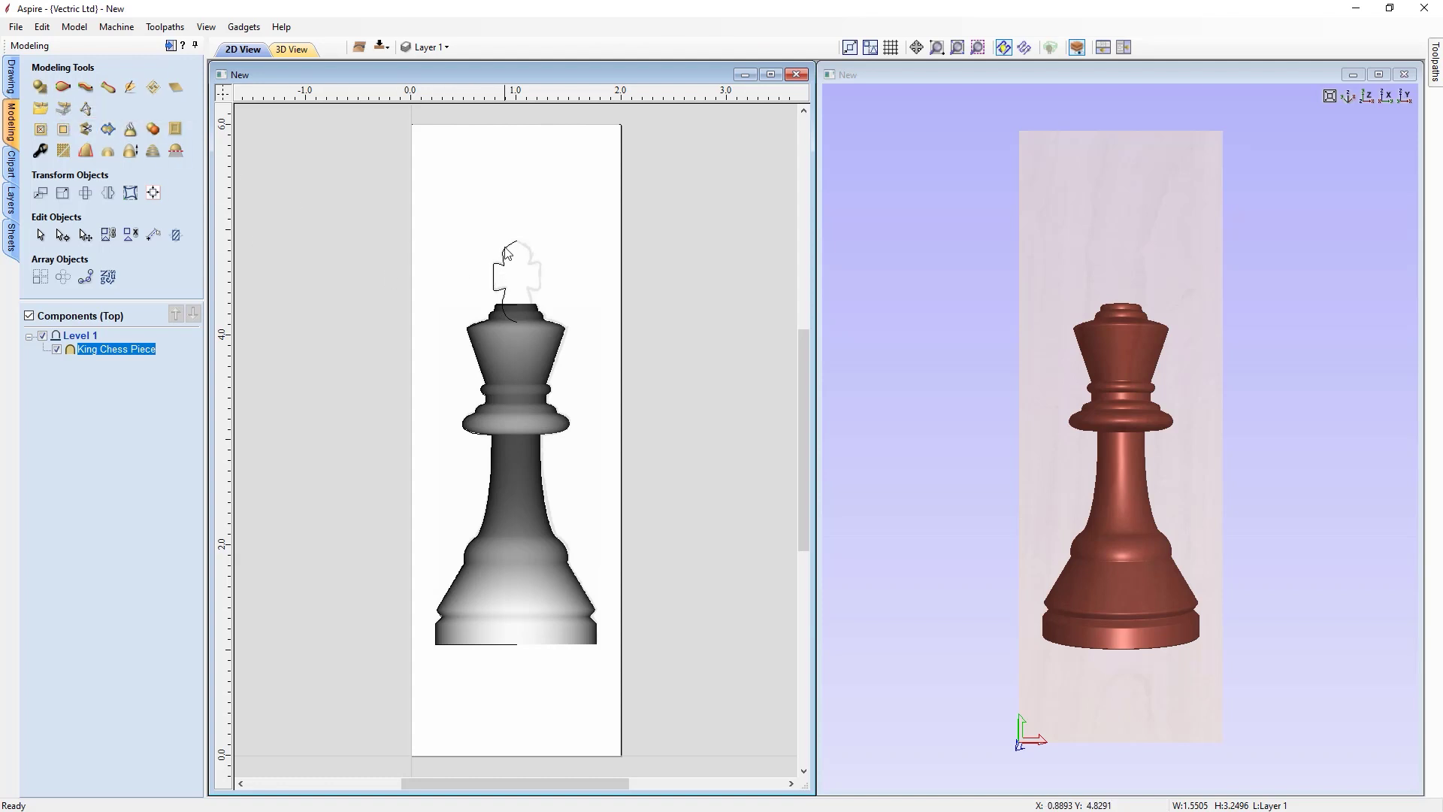
Join the two open halves of the cross outline above the body into one closed vector
click(503, 314)
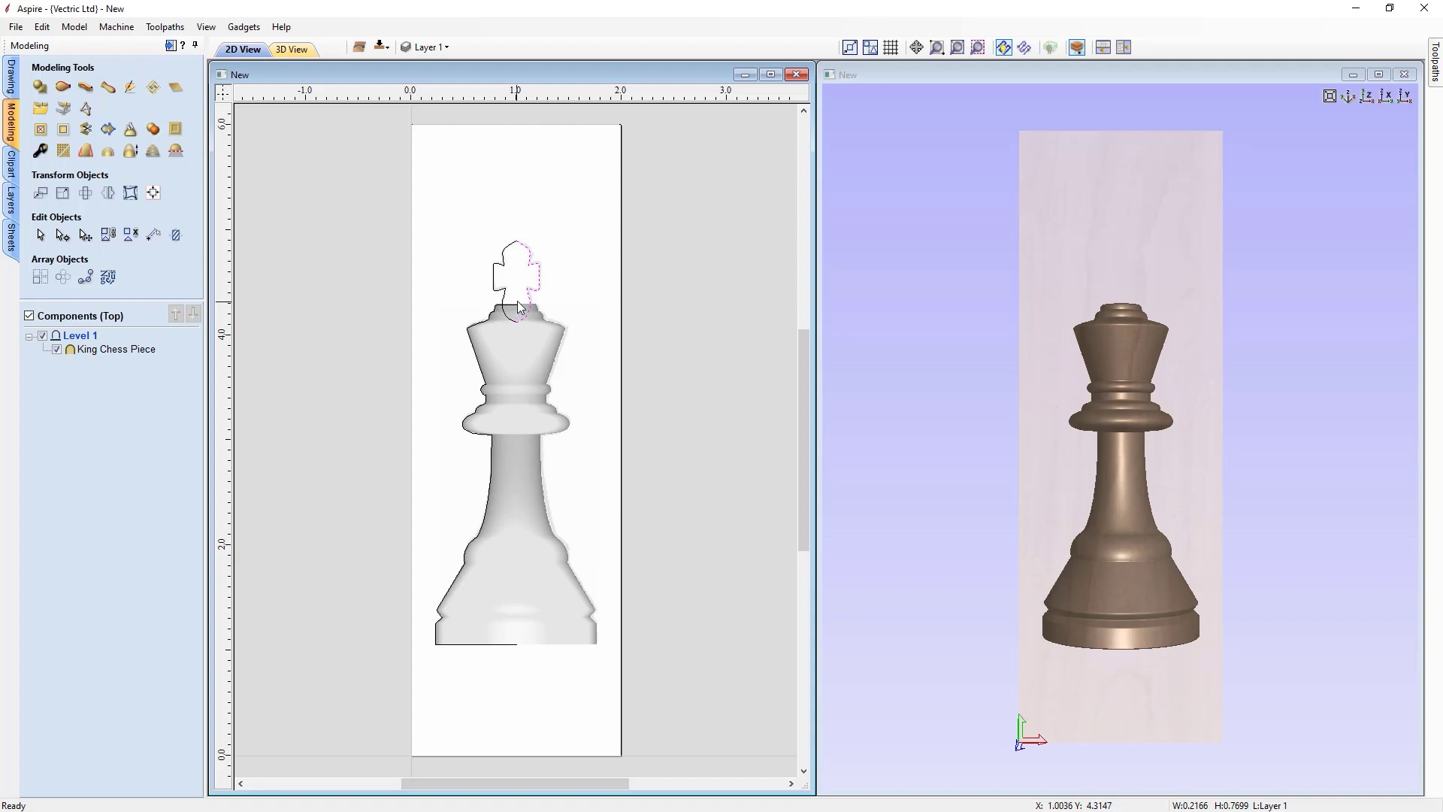
shift+click(509, 251)
click(12, 79)
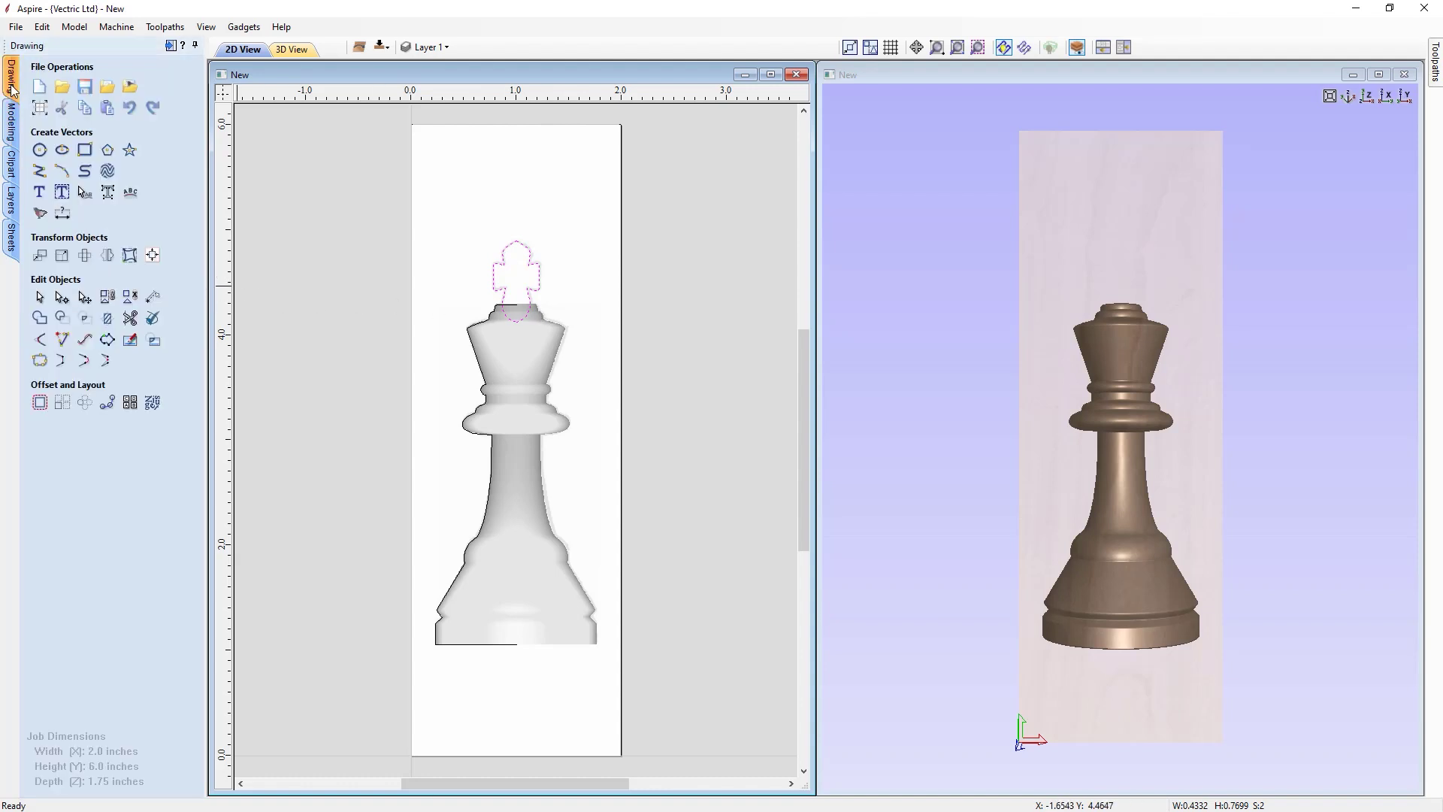
click(40, 361)
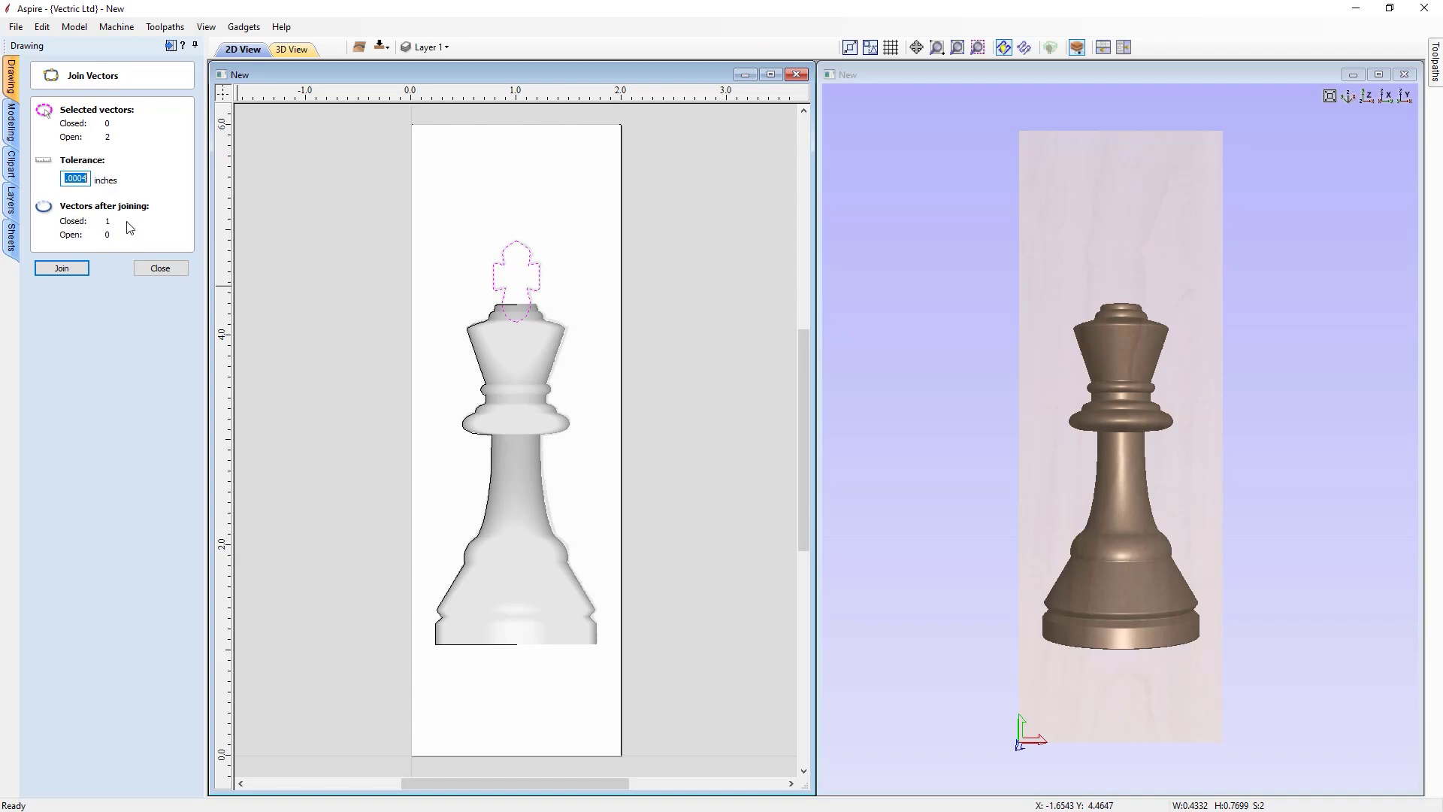
click(76, 267)
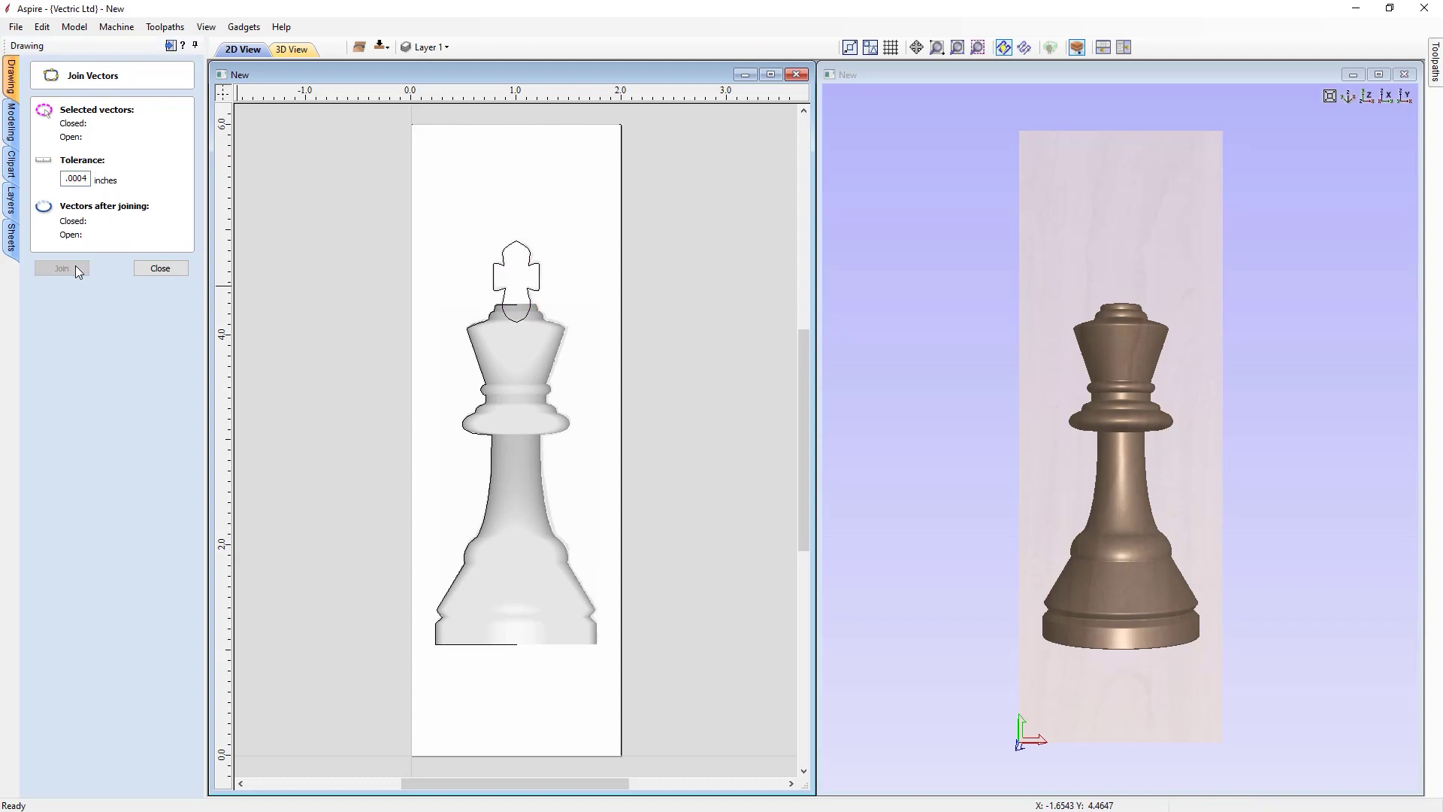
click(178, 269)
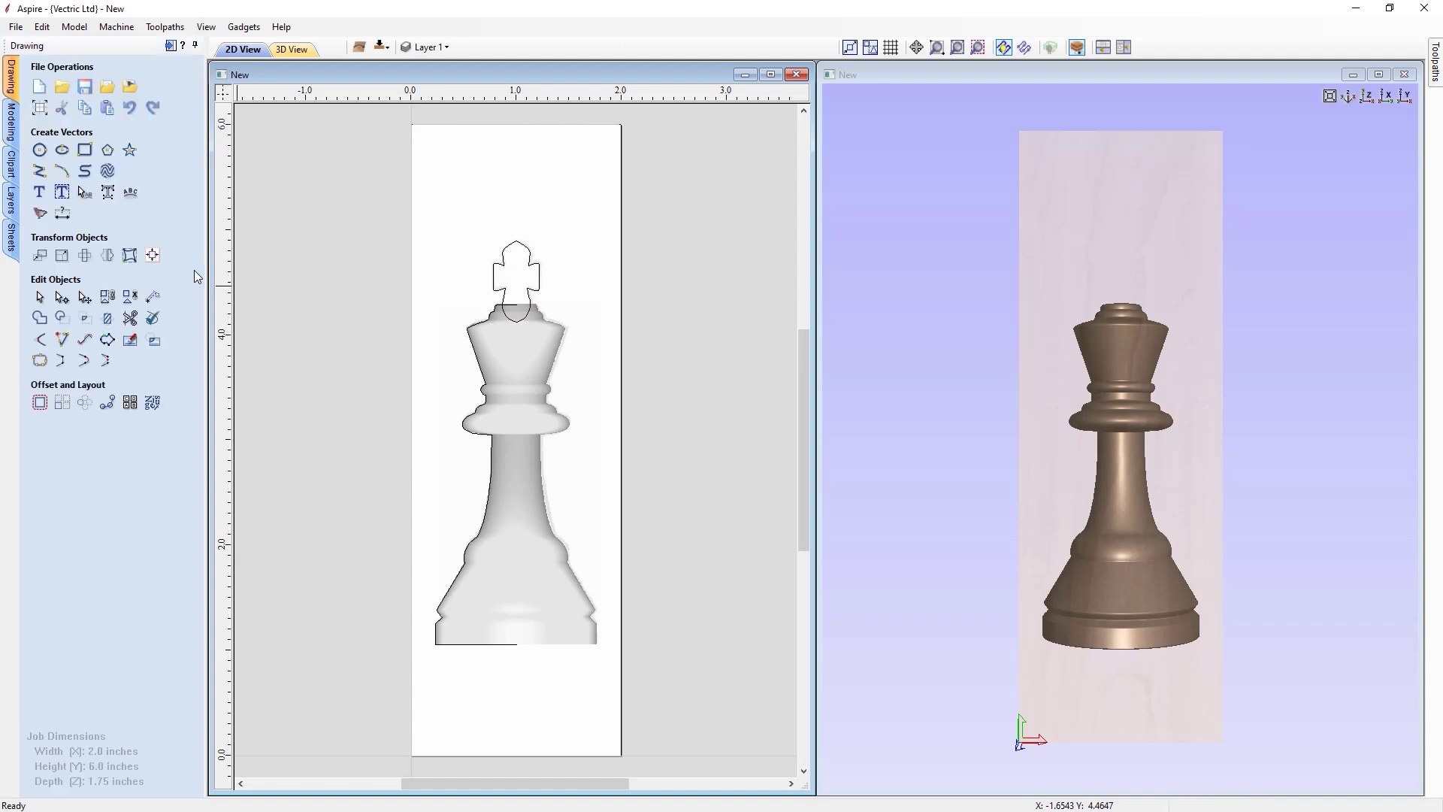
Set up Create Shape on the closed cross vector with an angular profile at 45 degrees and a 0.1 inch base height
click(506, 295)
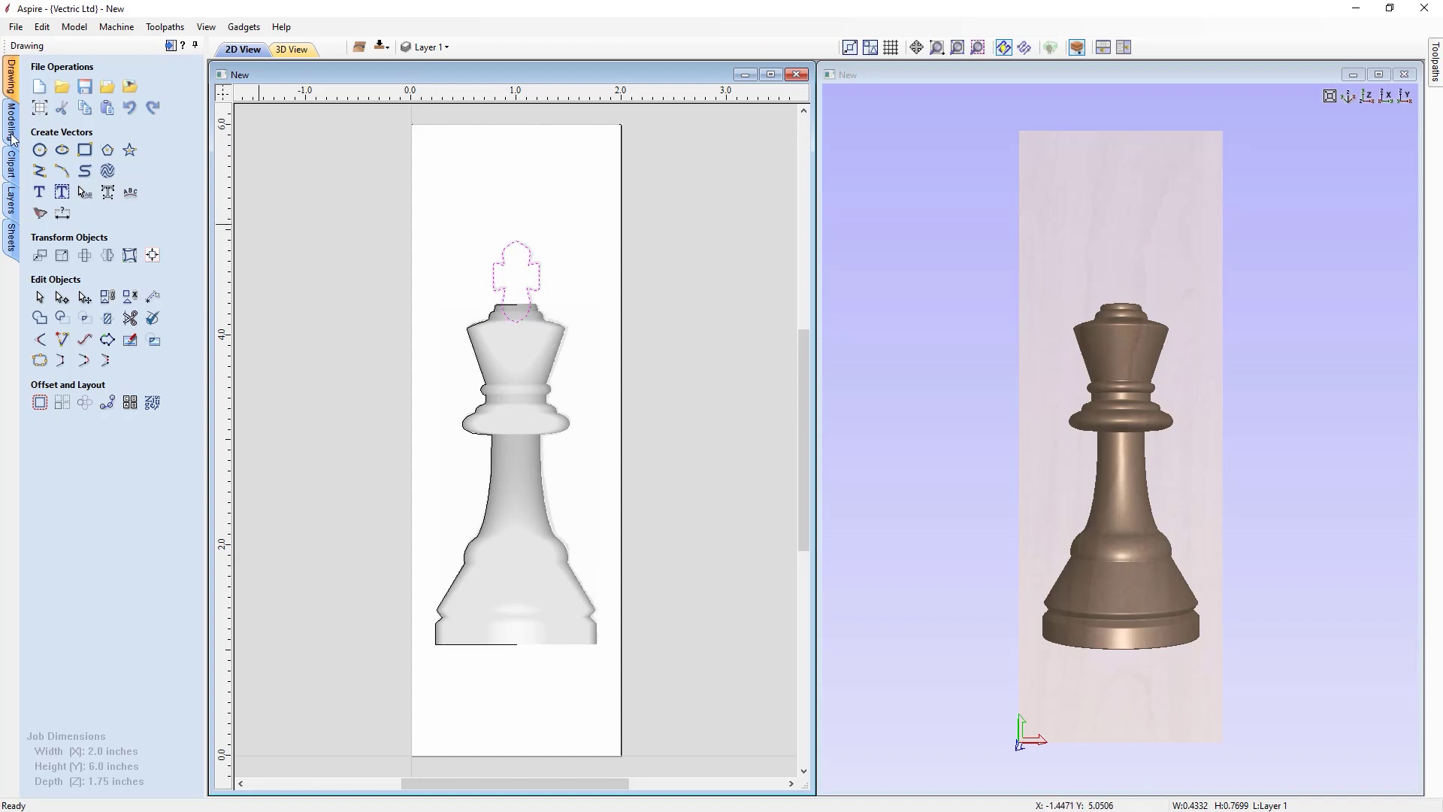
click(11, 122)
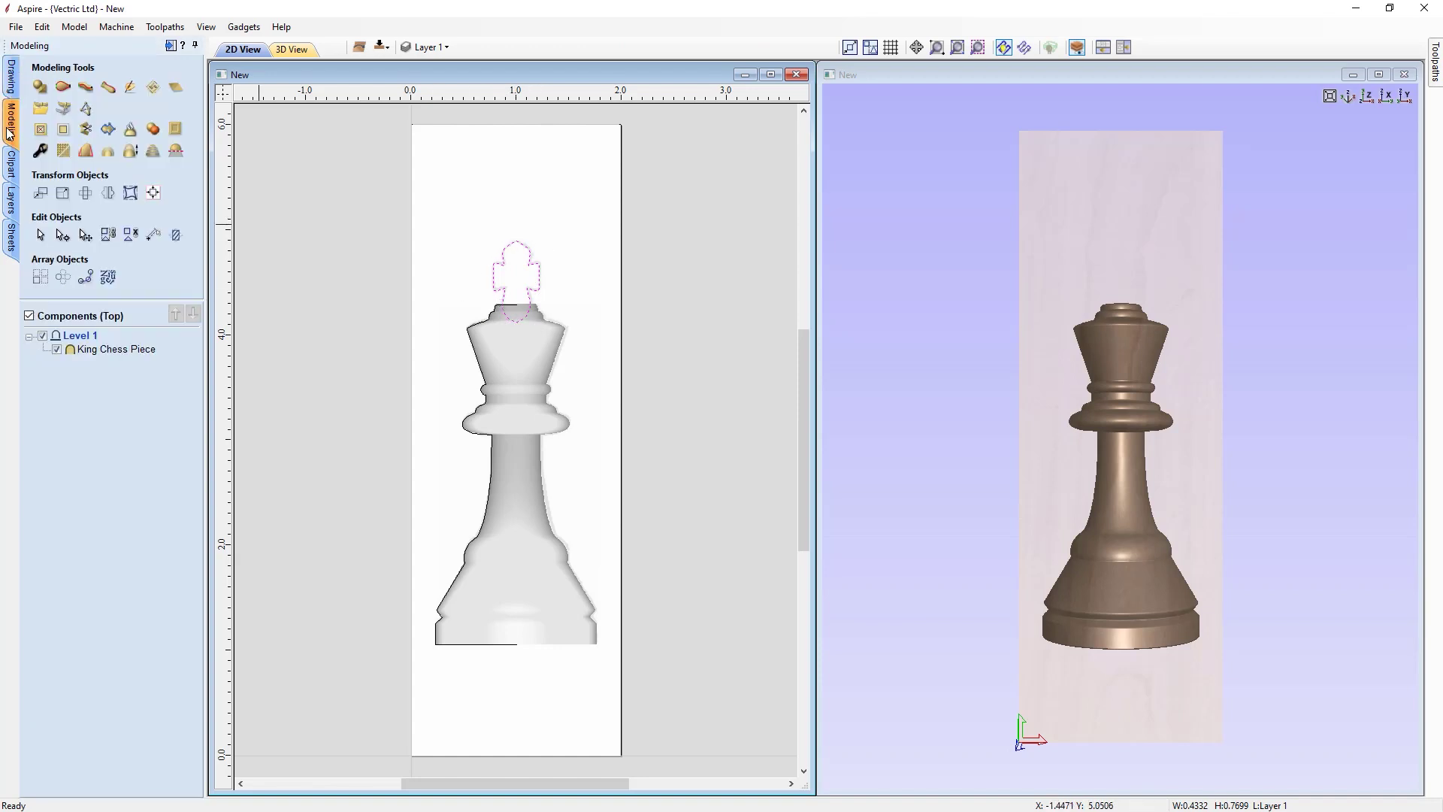
click(34, 94)
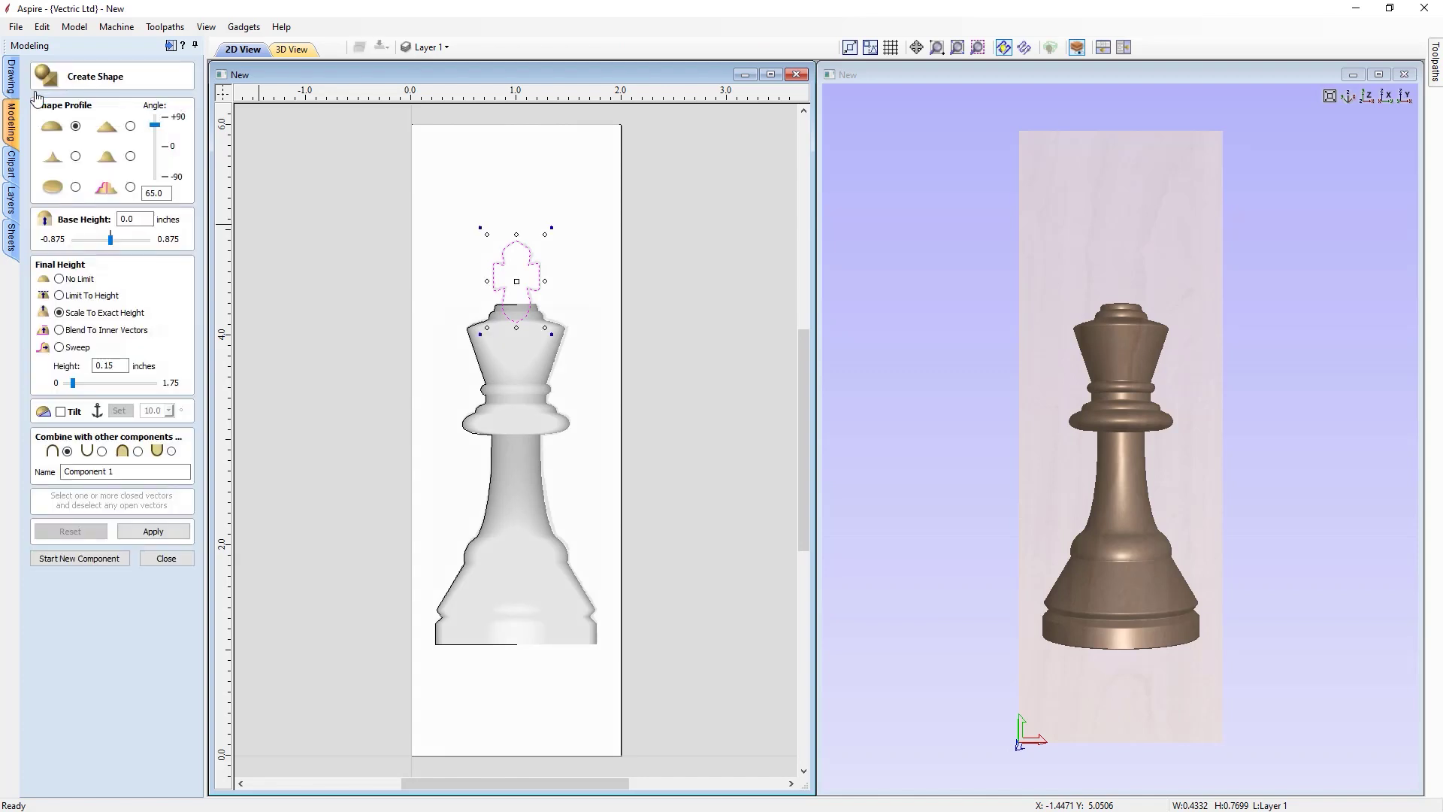
click(131, 128)
double_click(156, 194)
text(45)
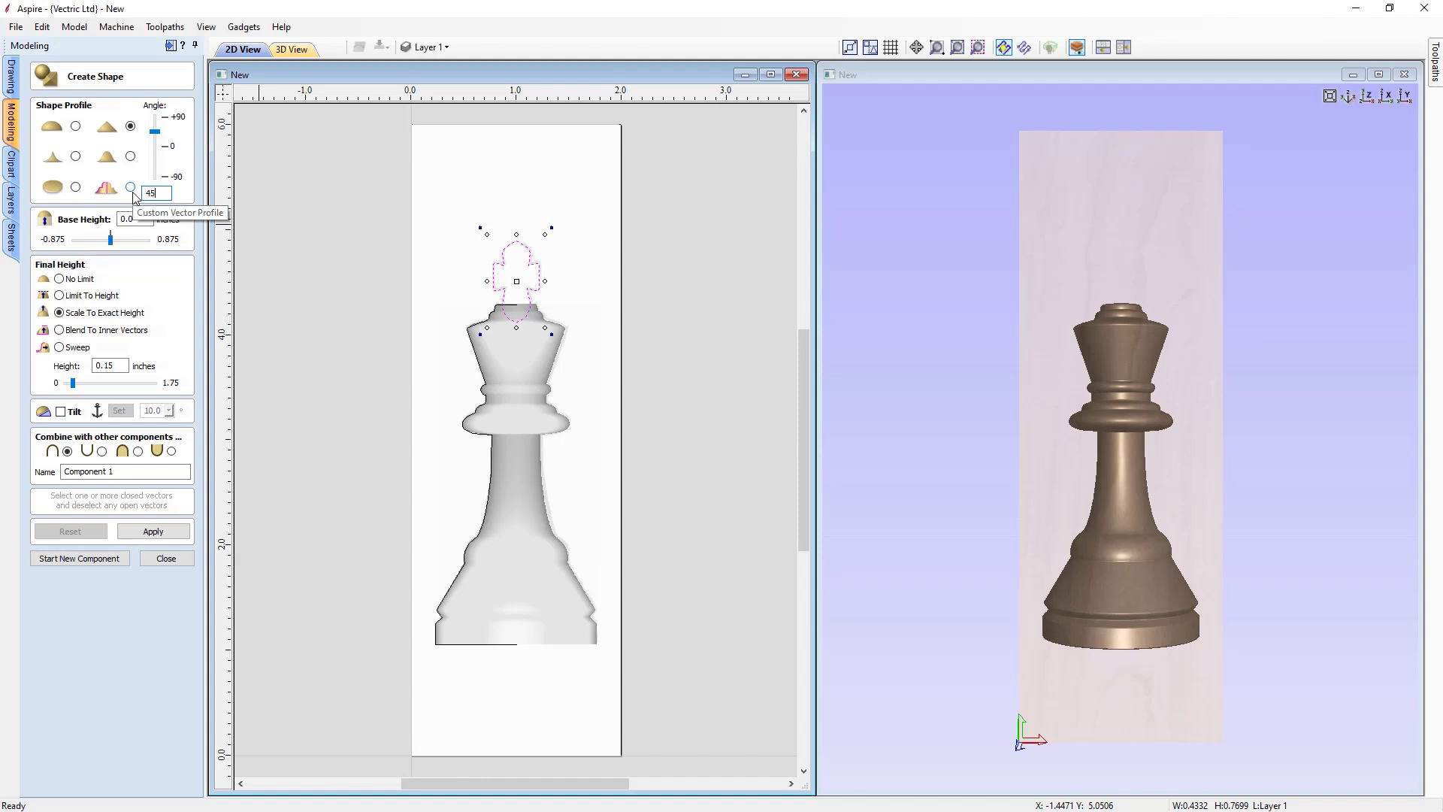
key(Tab)
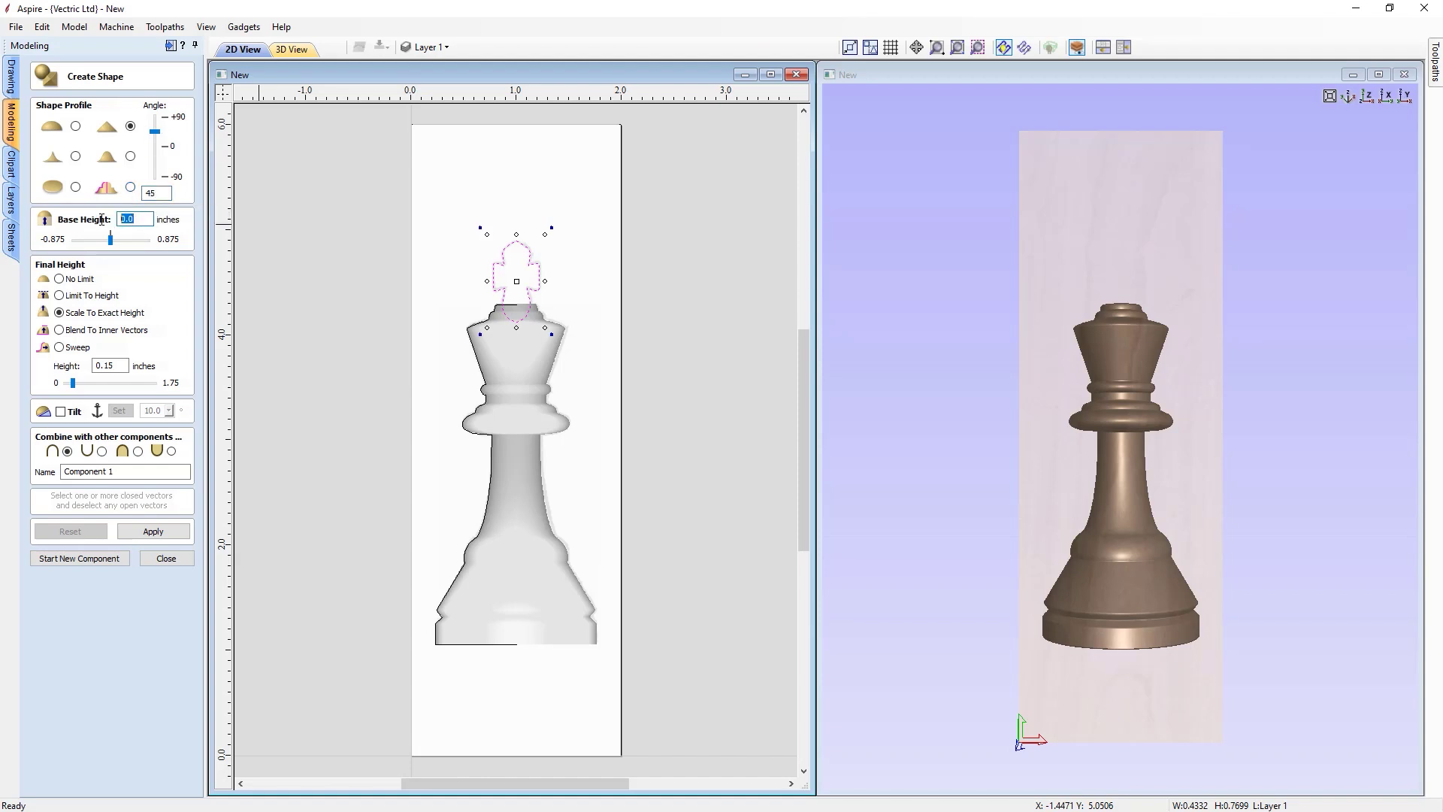
text(.1)
Create the cross component limited to 0.01 inches height, with merge combine mode and the name Cross, and inspect it
click(58, 296)
drag(113, 367, 107, 366)
text(01)
click(139, 451)
drag(113, 472, 26, 462)
text(Cro)
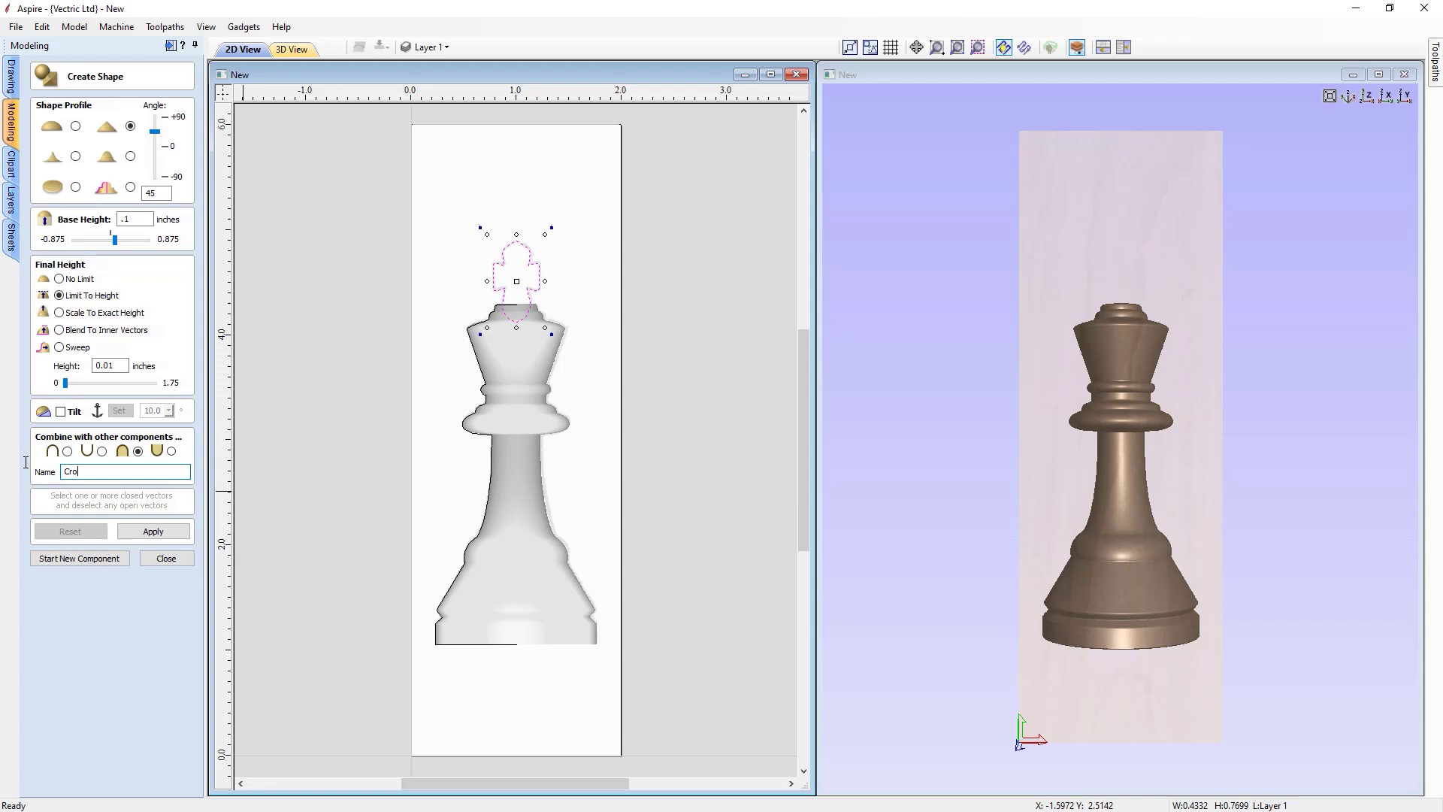
text(ss)
click(136, 531)
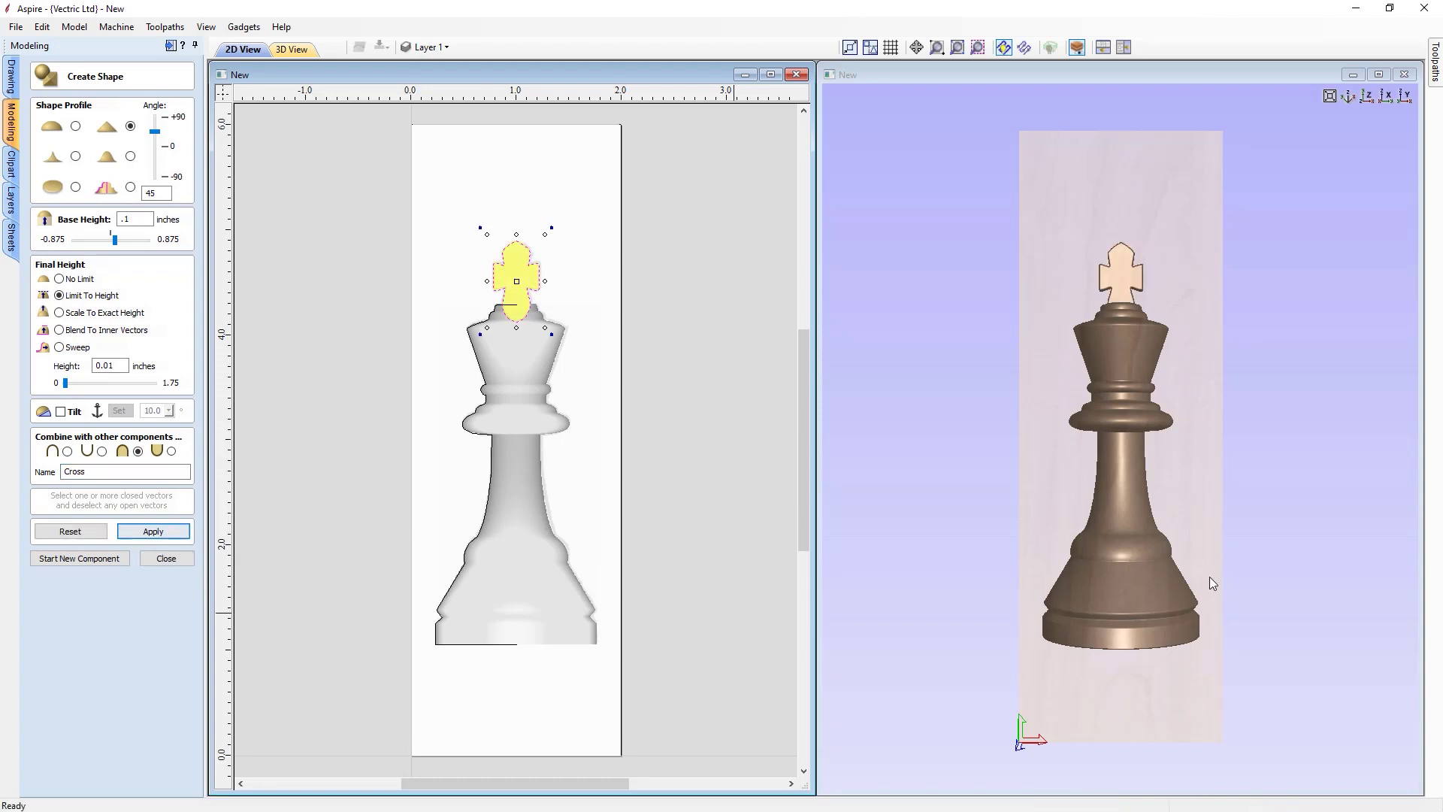
drag(1067, 500, 1095, 510)
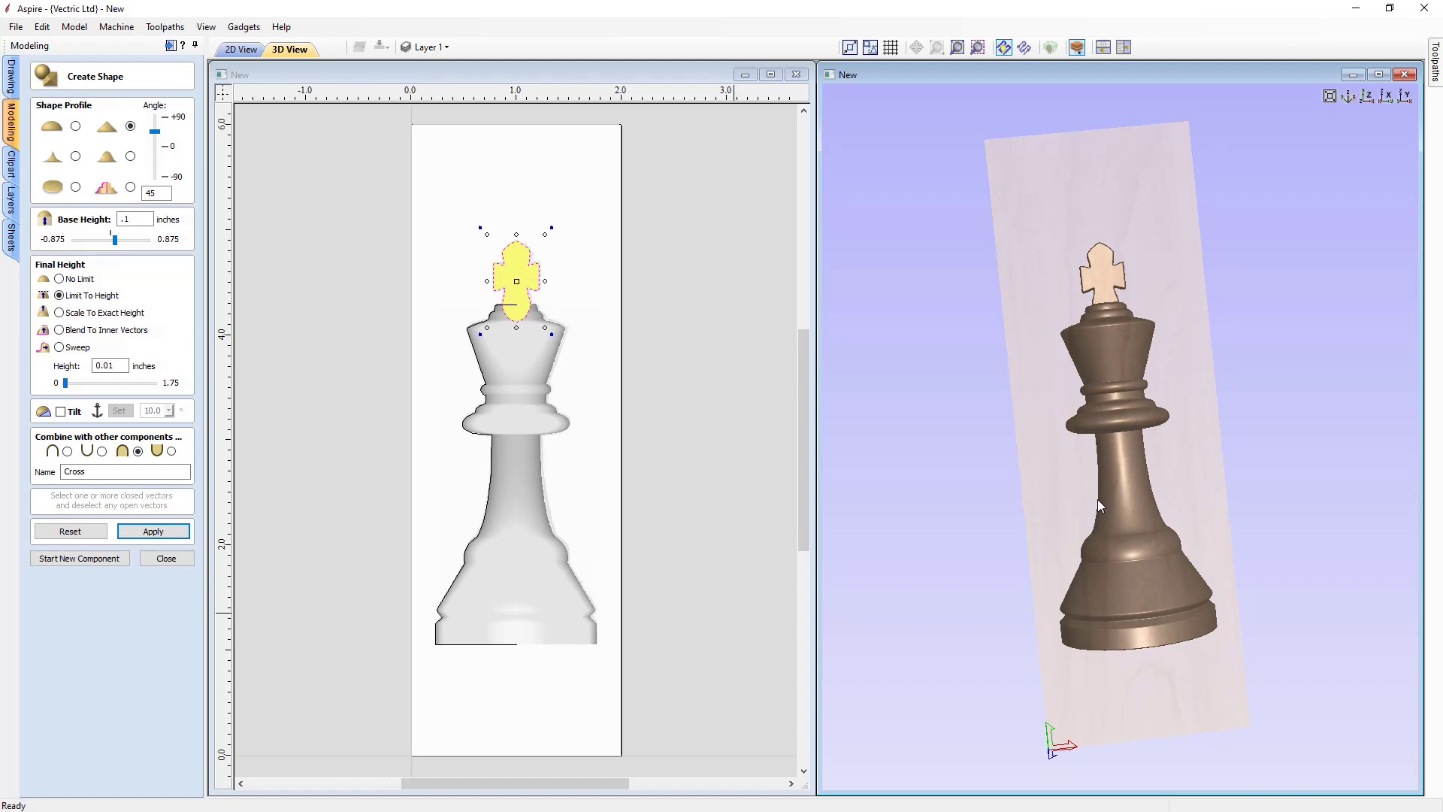
click(1367, 96)
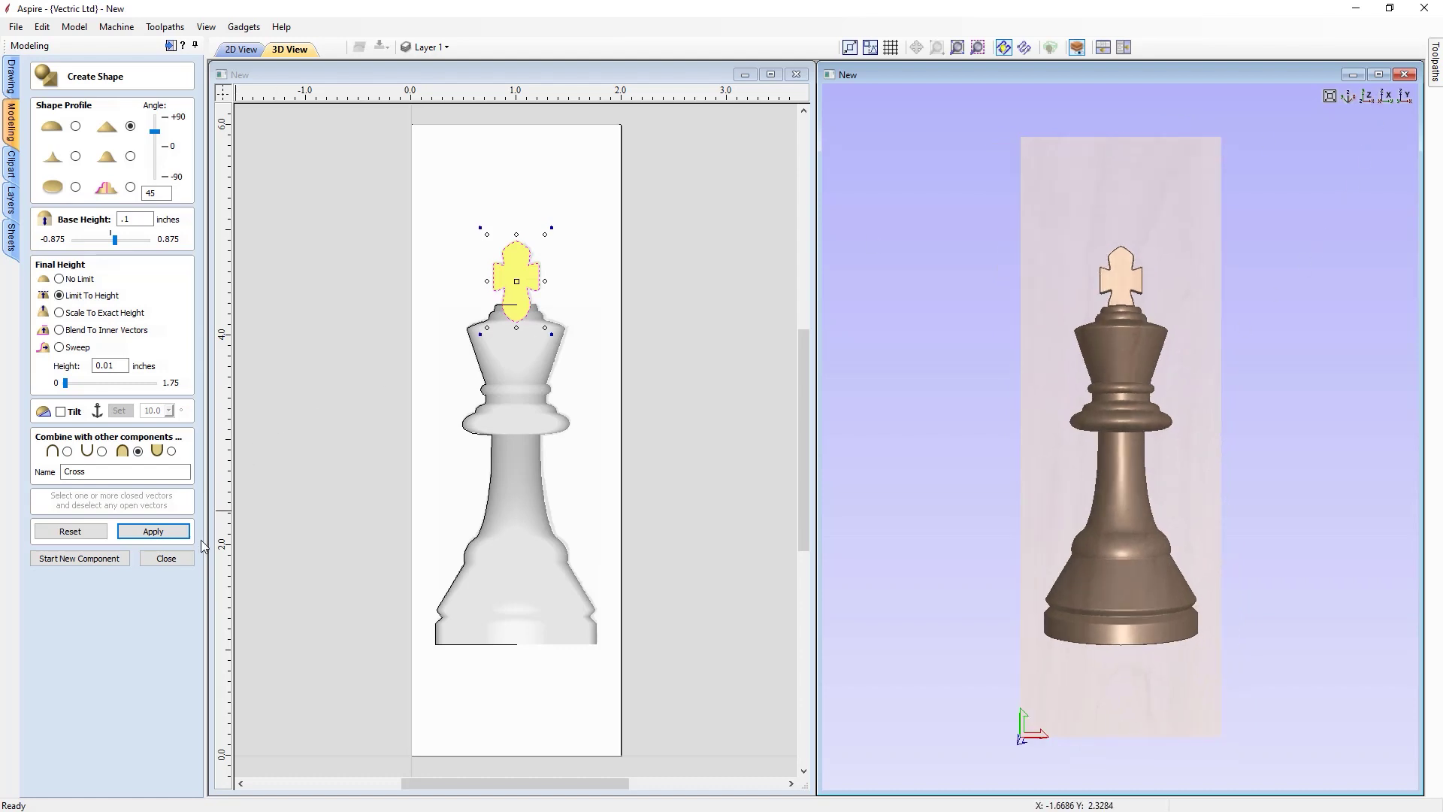
click(167, 558)
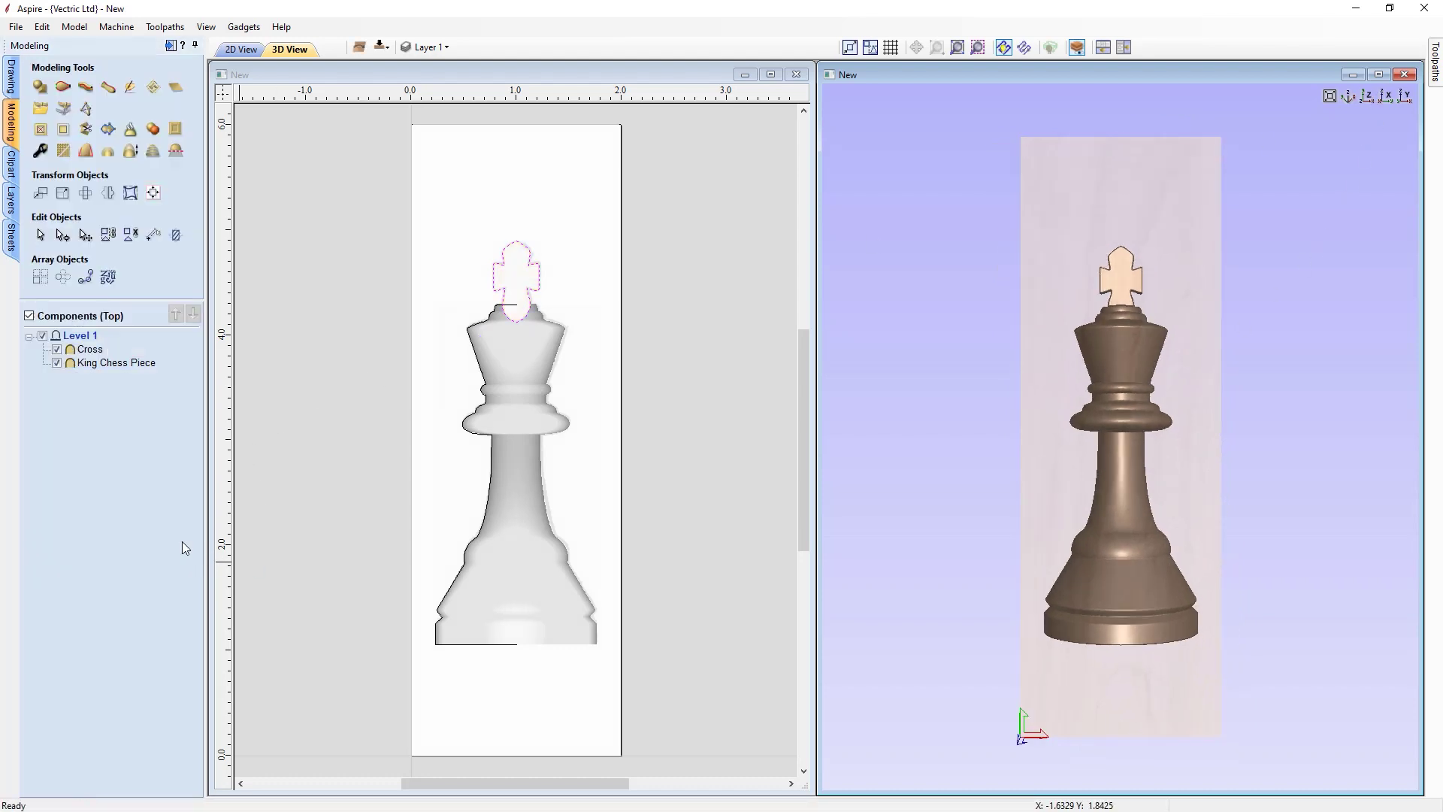
Rename the component level Level 1 as Models
right_click(70, 339)
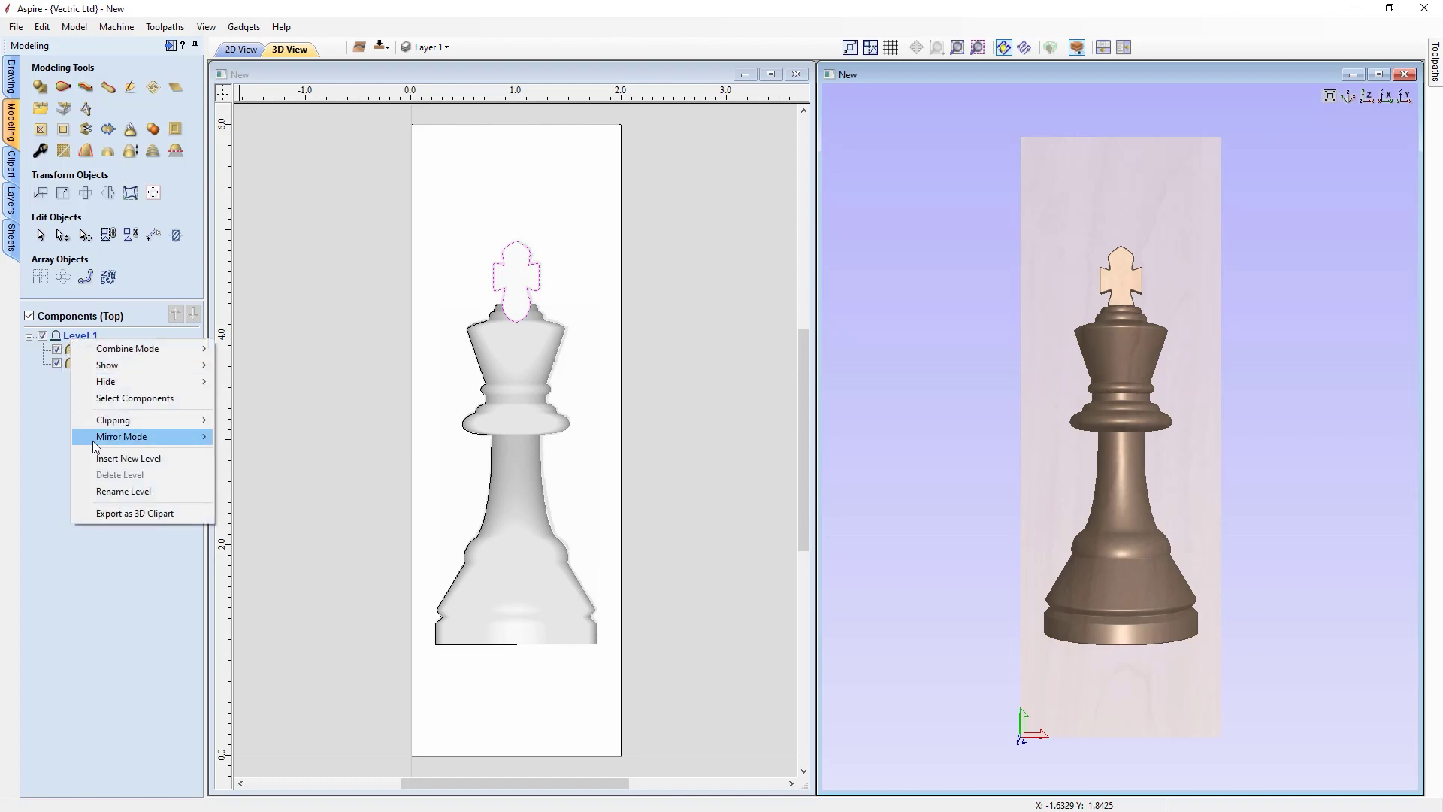
click(103, 493)
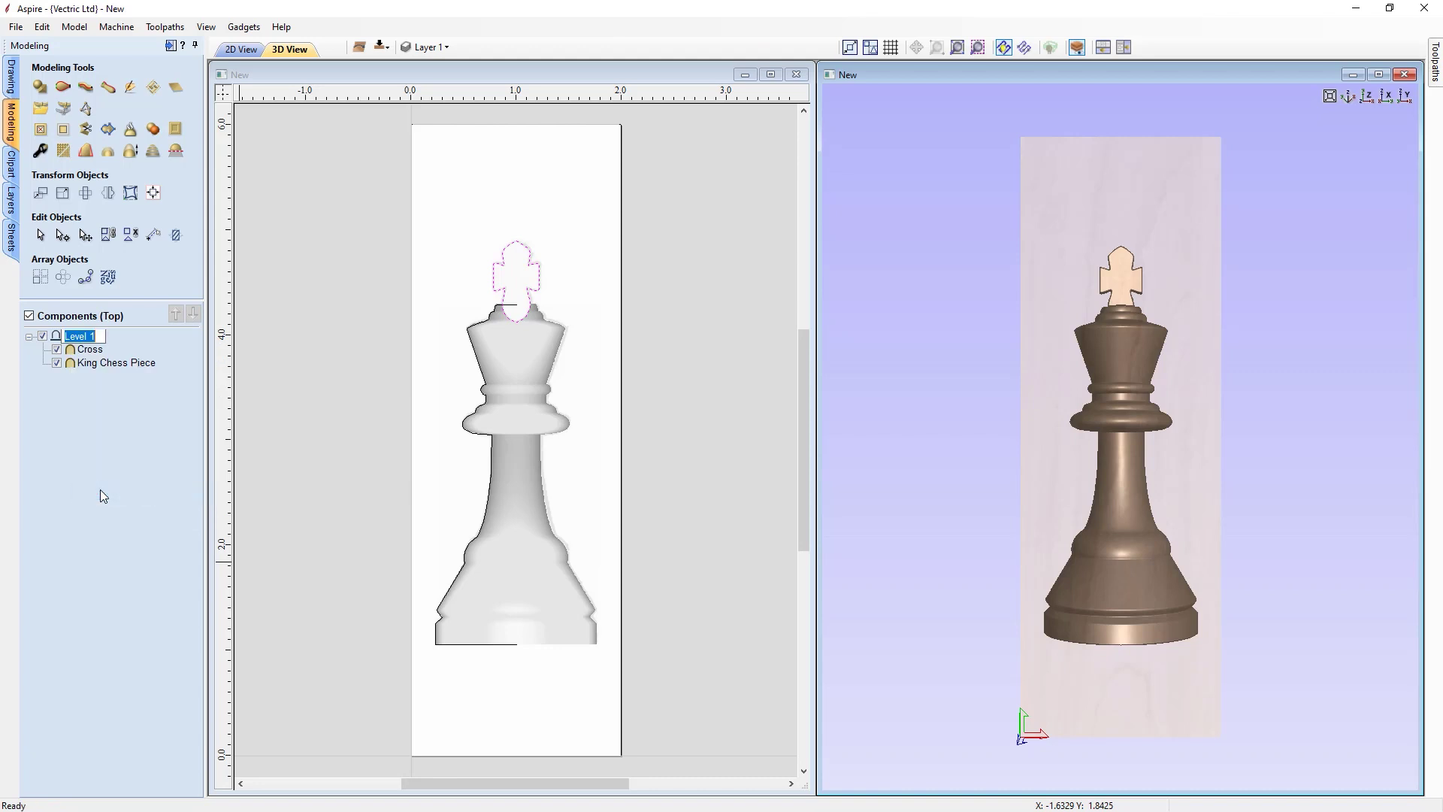
text(L)
text(Models)
key(Return)
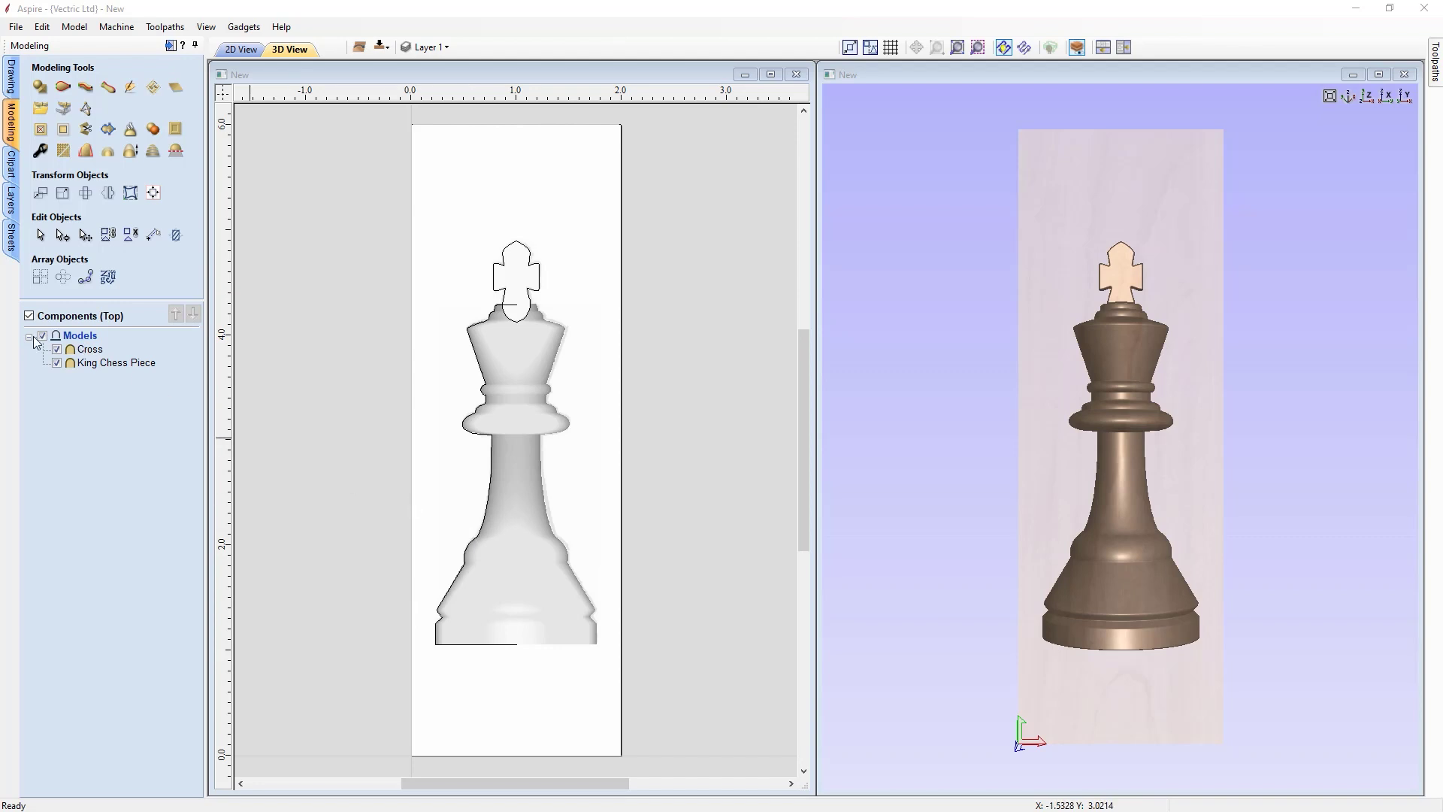
Insert a new component level above Models and name it Tabs
right_click(81, 338)
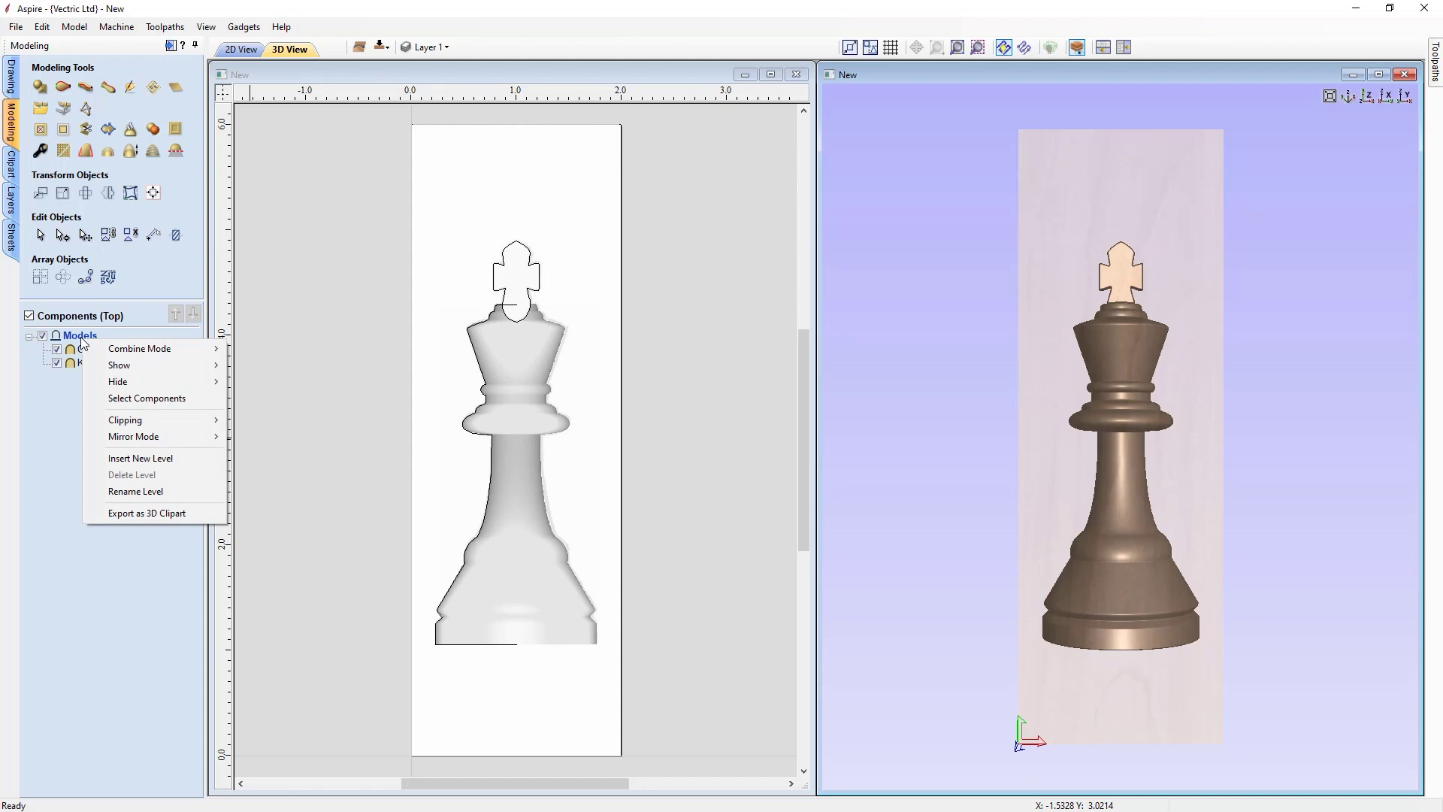
click(125, 459)
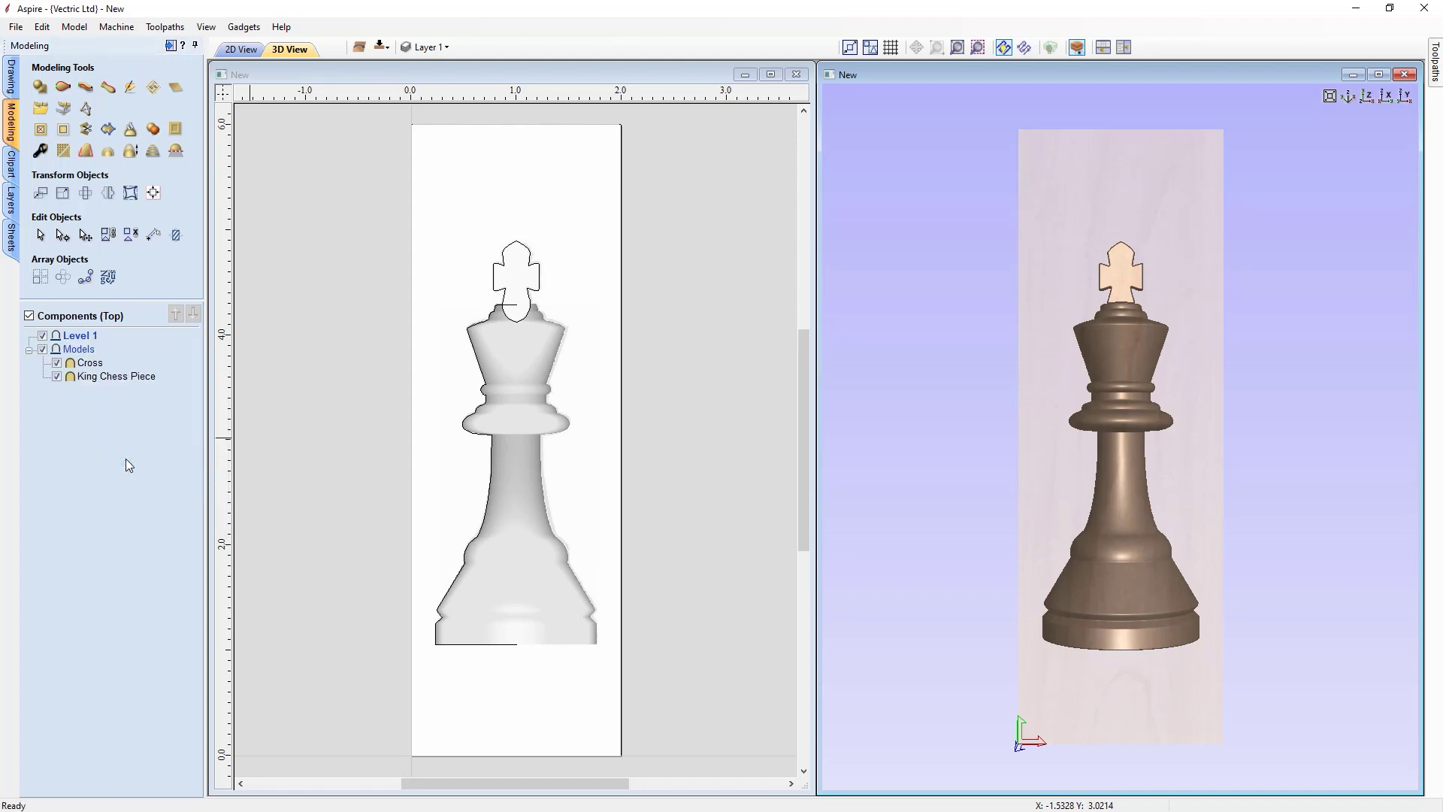
right_click(86, 336)
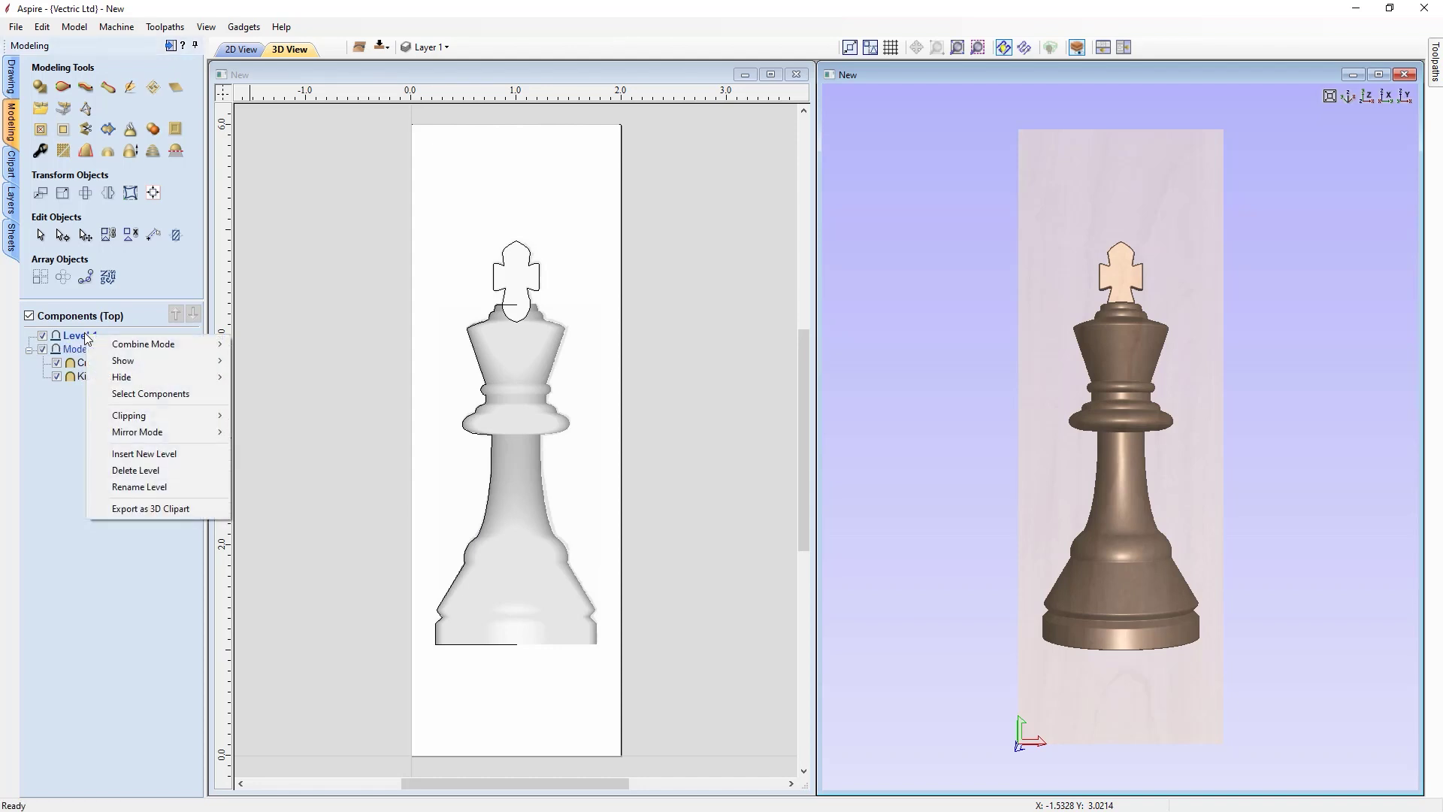
click(121, 493)
text(Tabs)
key(Return)
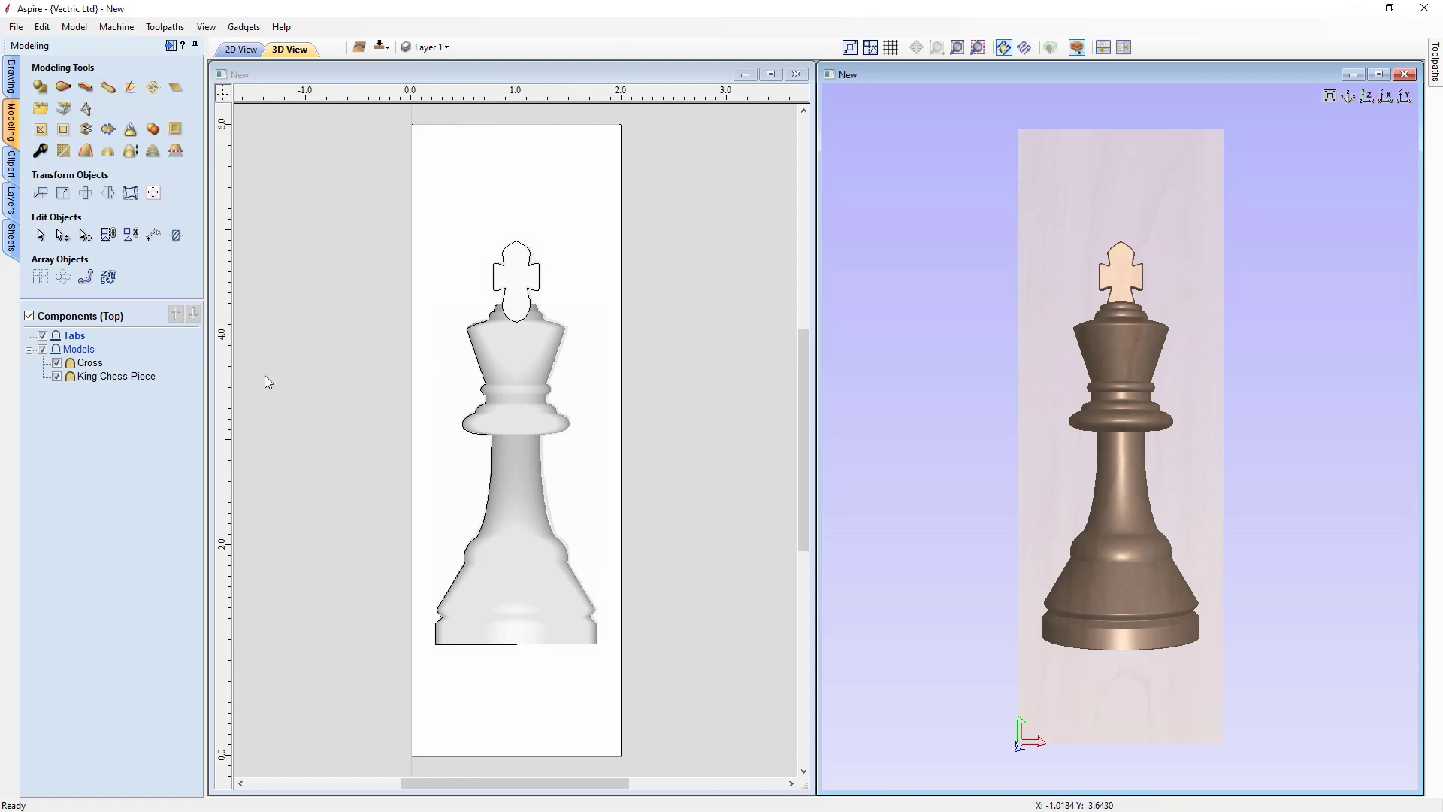
Set the Tabs level's combine mode to Merge
right_click(69, 340)
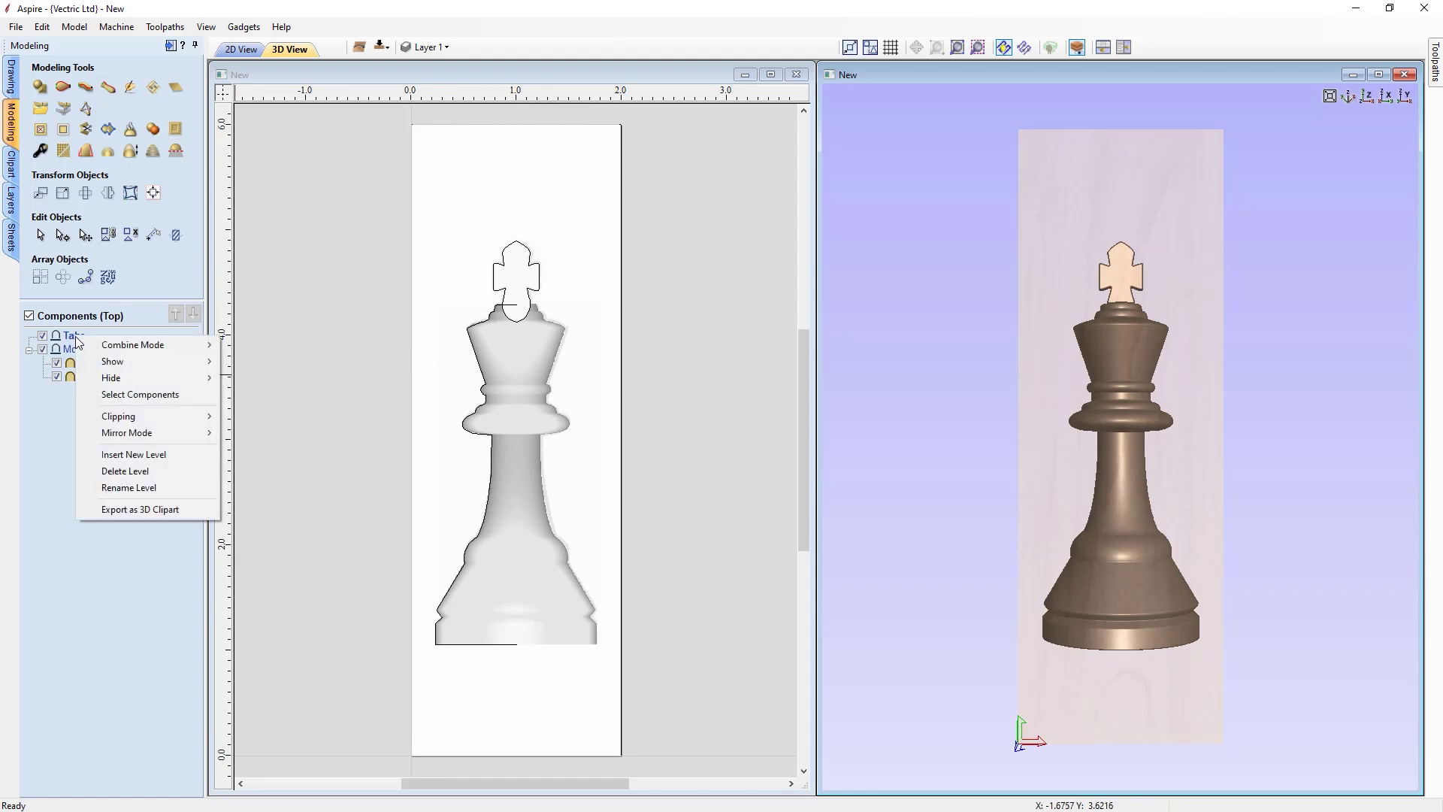
mouse_move(113, 345)
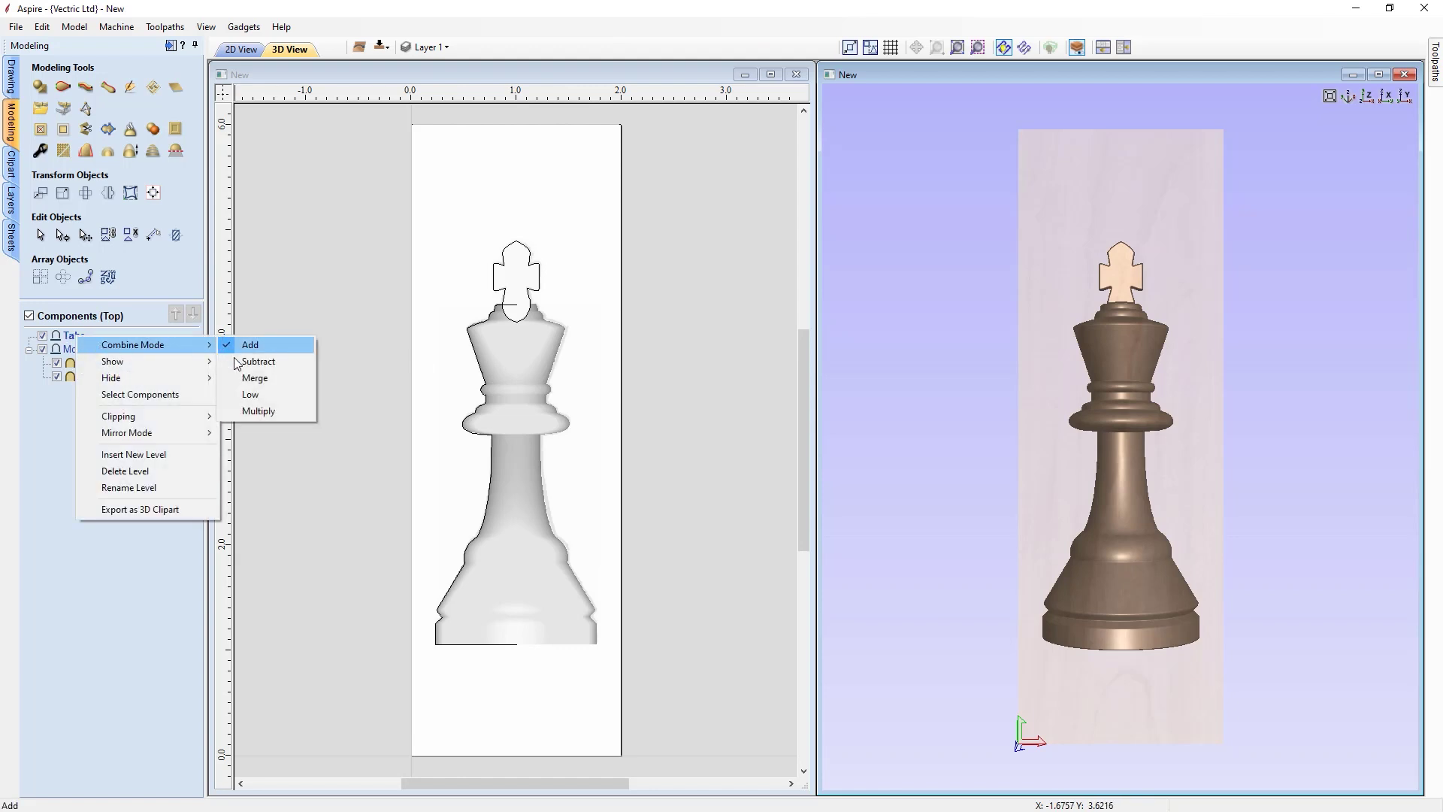
click(249, 378)
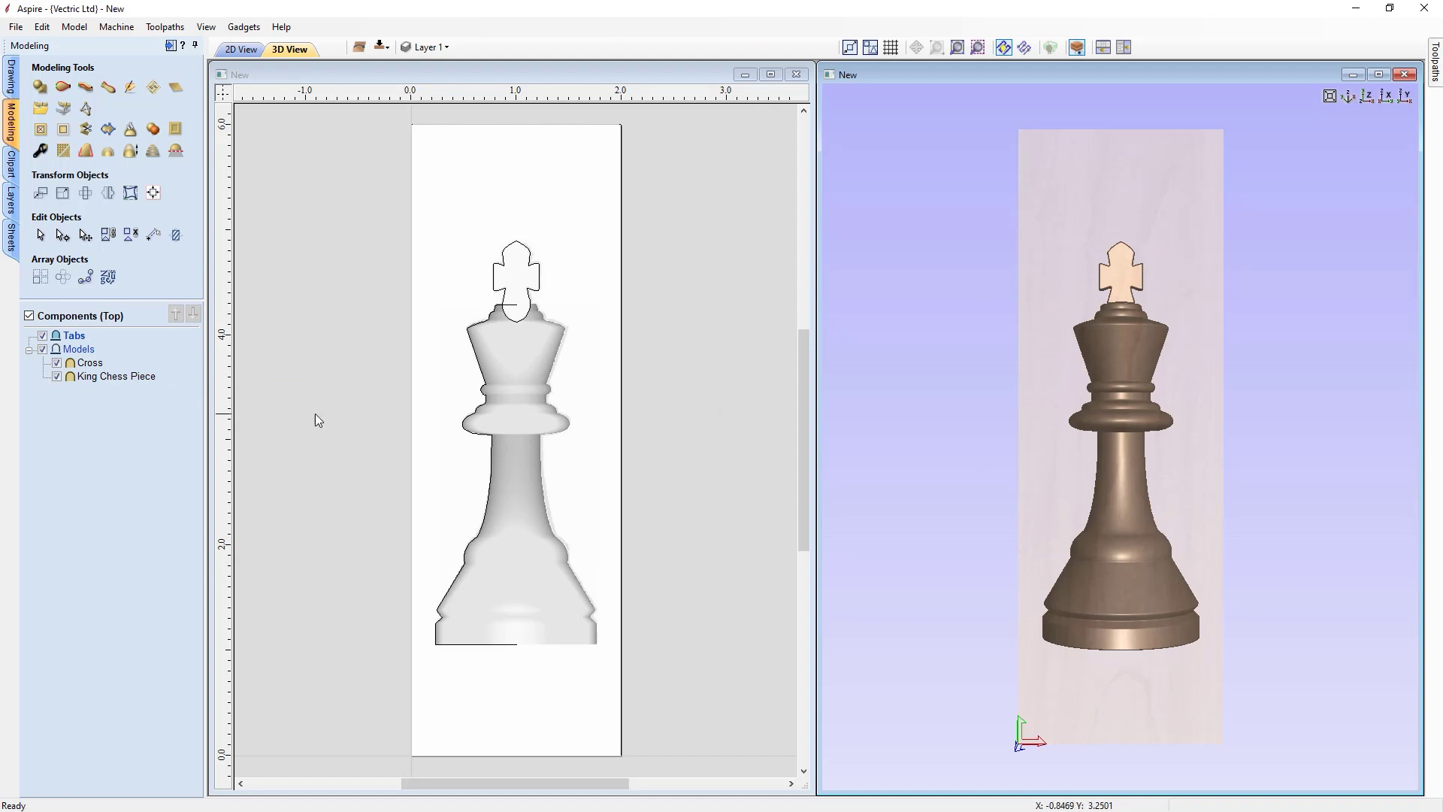
Insert the _Rectangular tab from the 3D Tabs clipart, place it just right of the cross, and rotate it 90 degrees
click(14, 173)
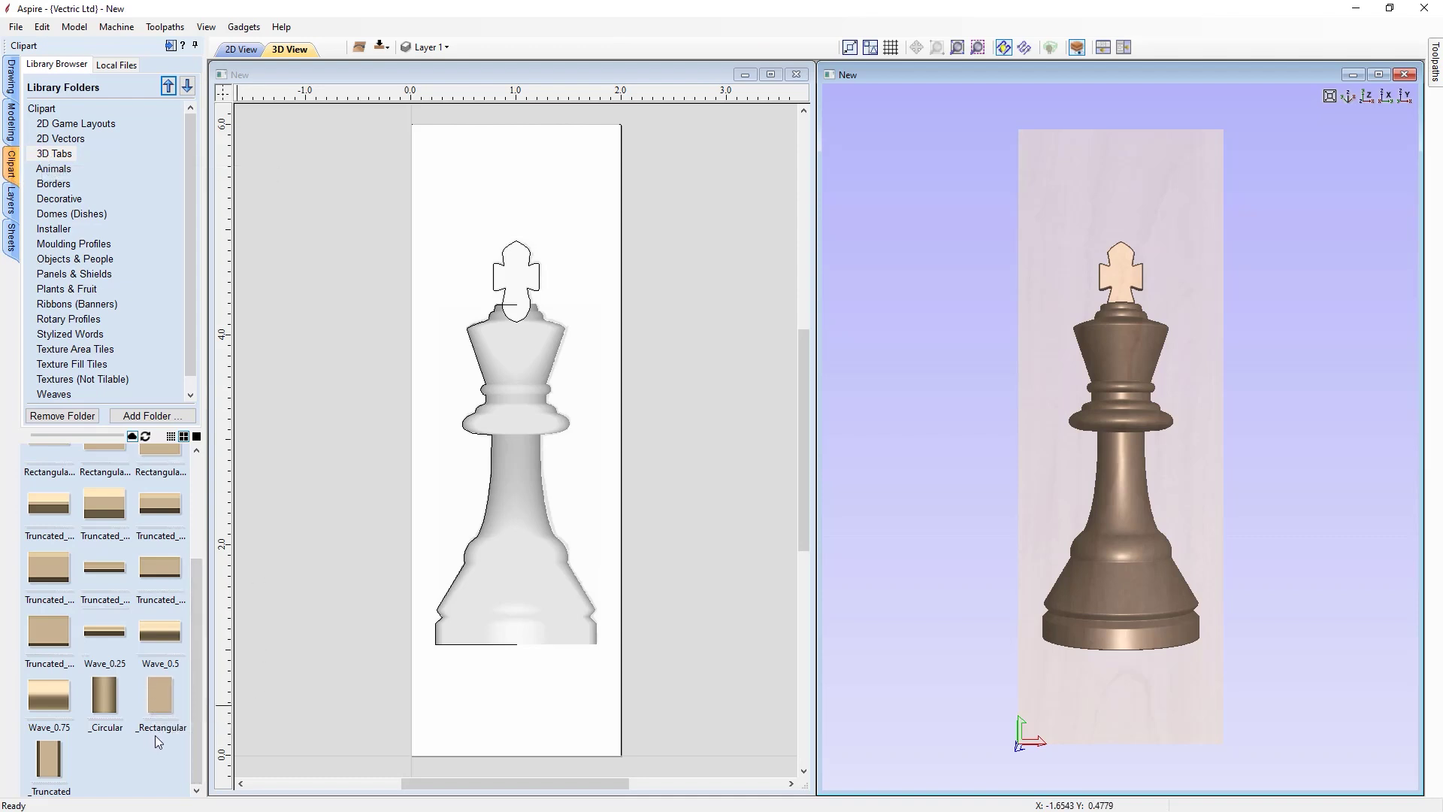
drag(193, 711, 199, 751)
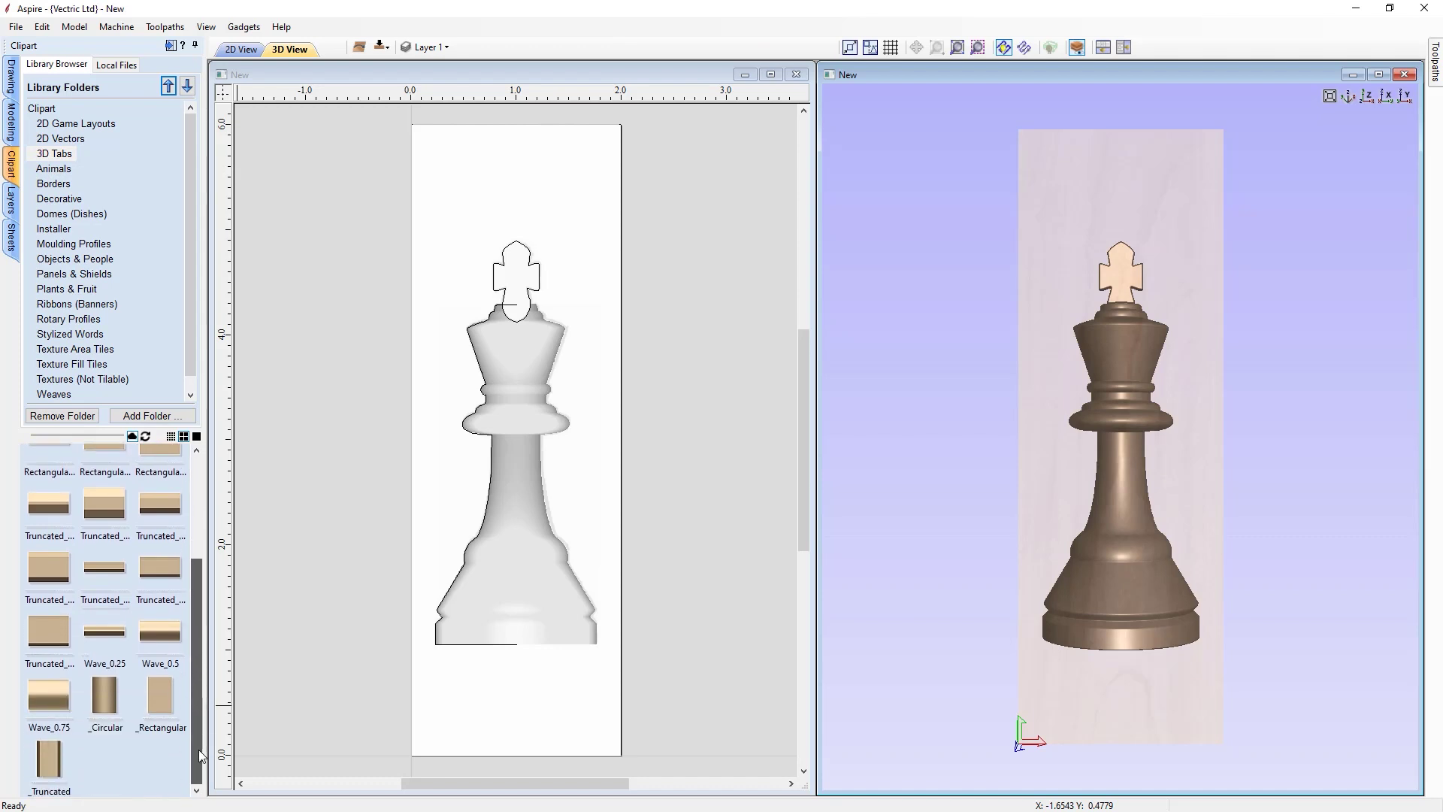
double_click(160, 711)
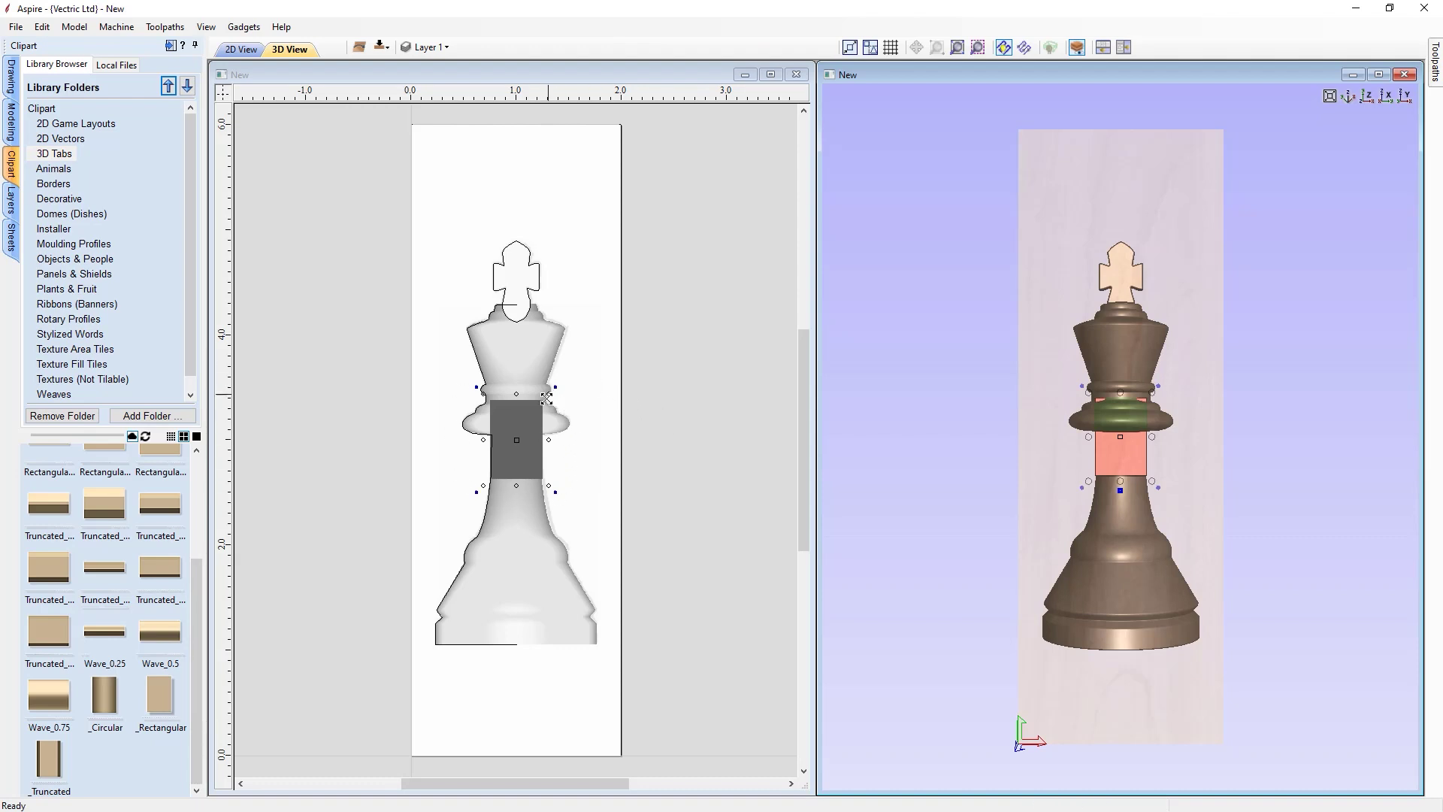
drag(518, 440, 582, 258)
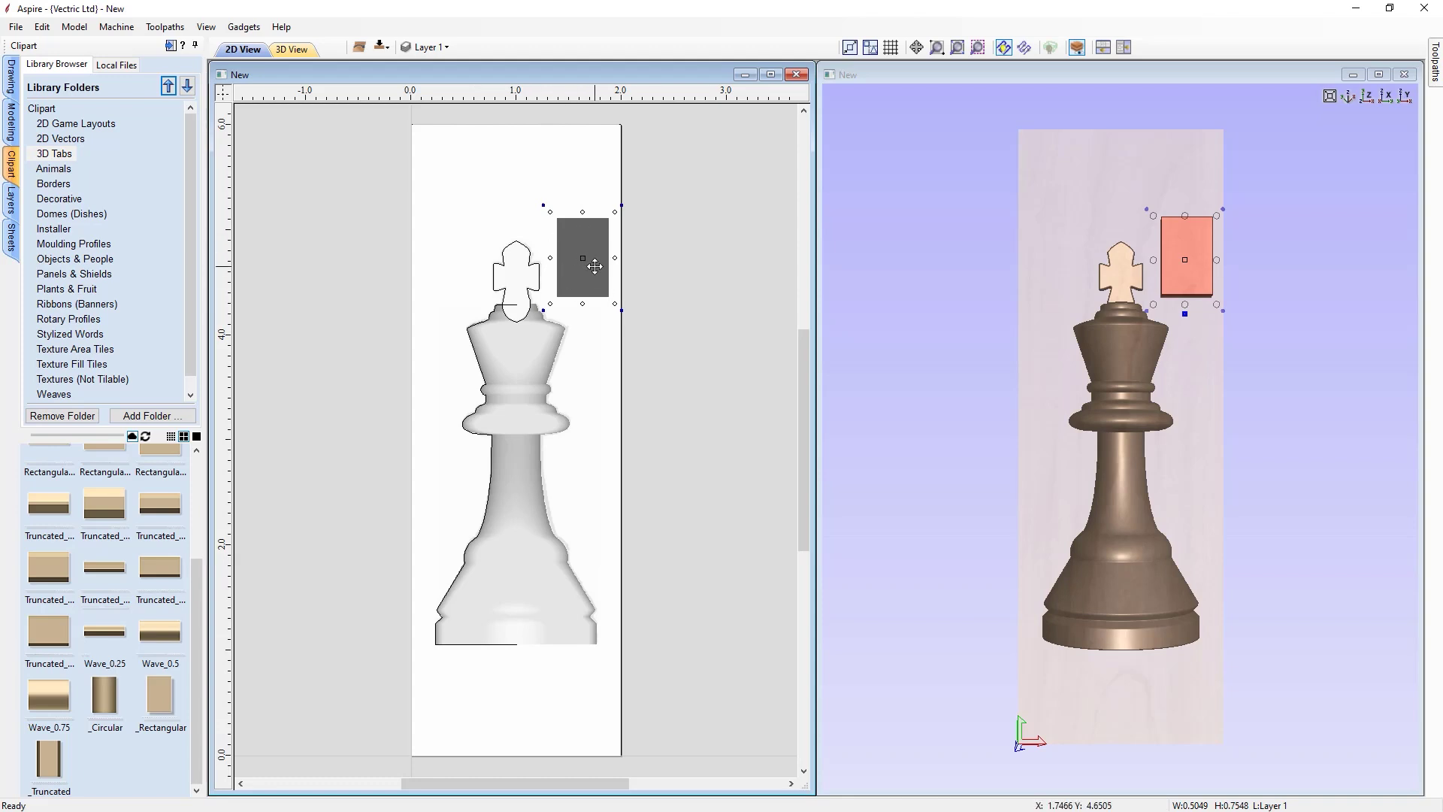
key(9)
key(9)
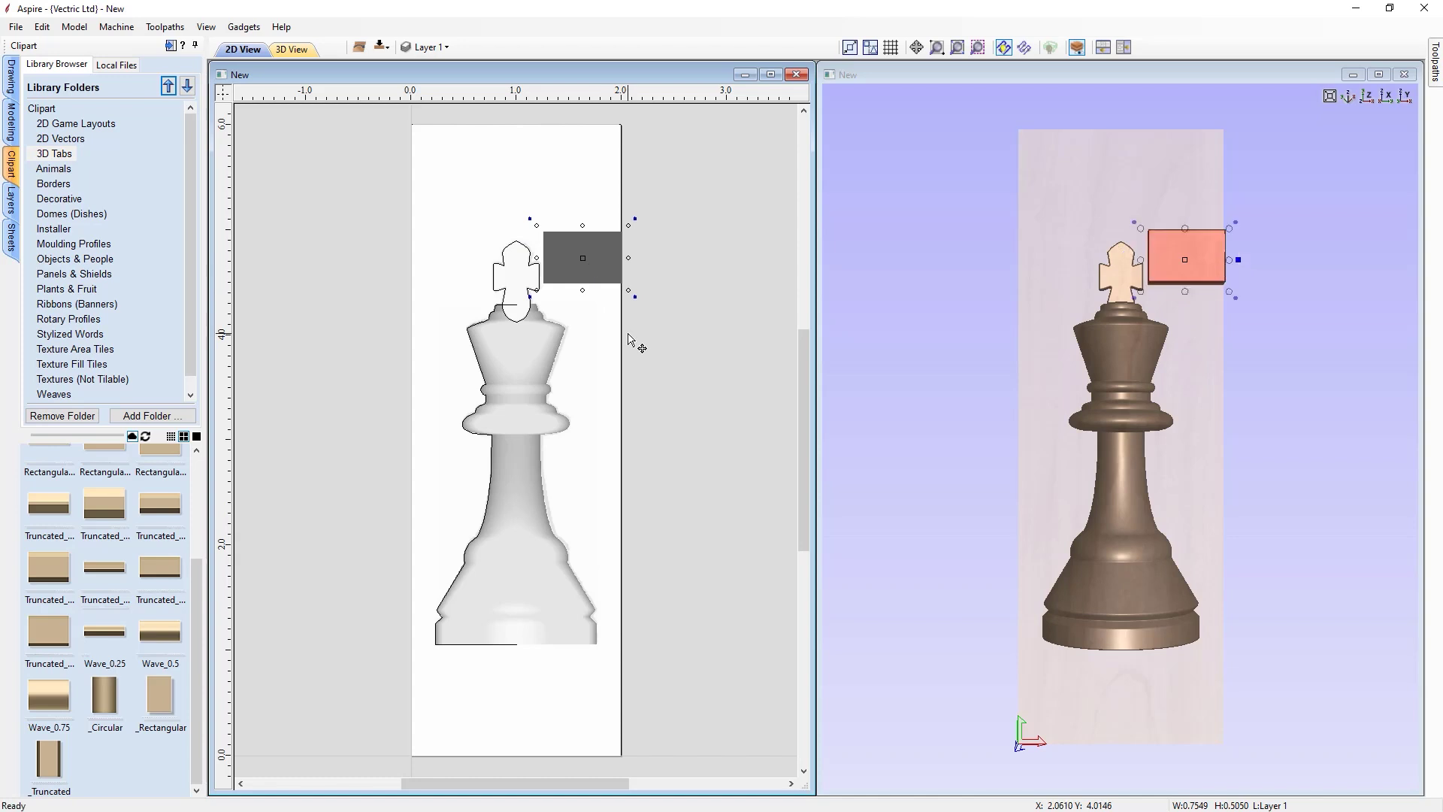
Scale the rectangular tab proportionally to a height of 0.18 inches with linked width and height
click(14, 124)
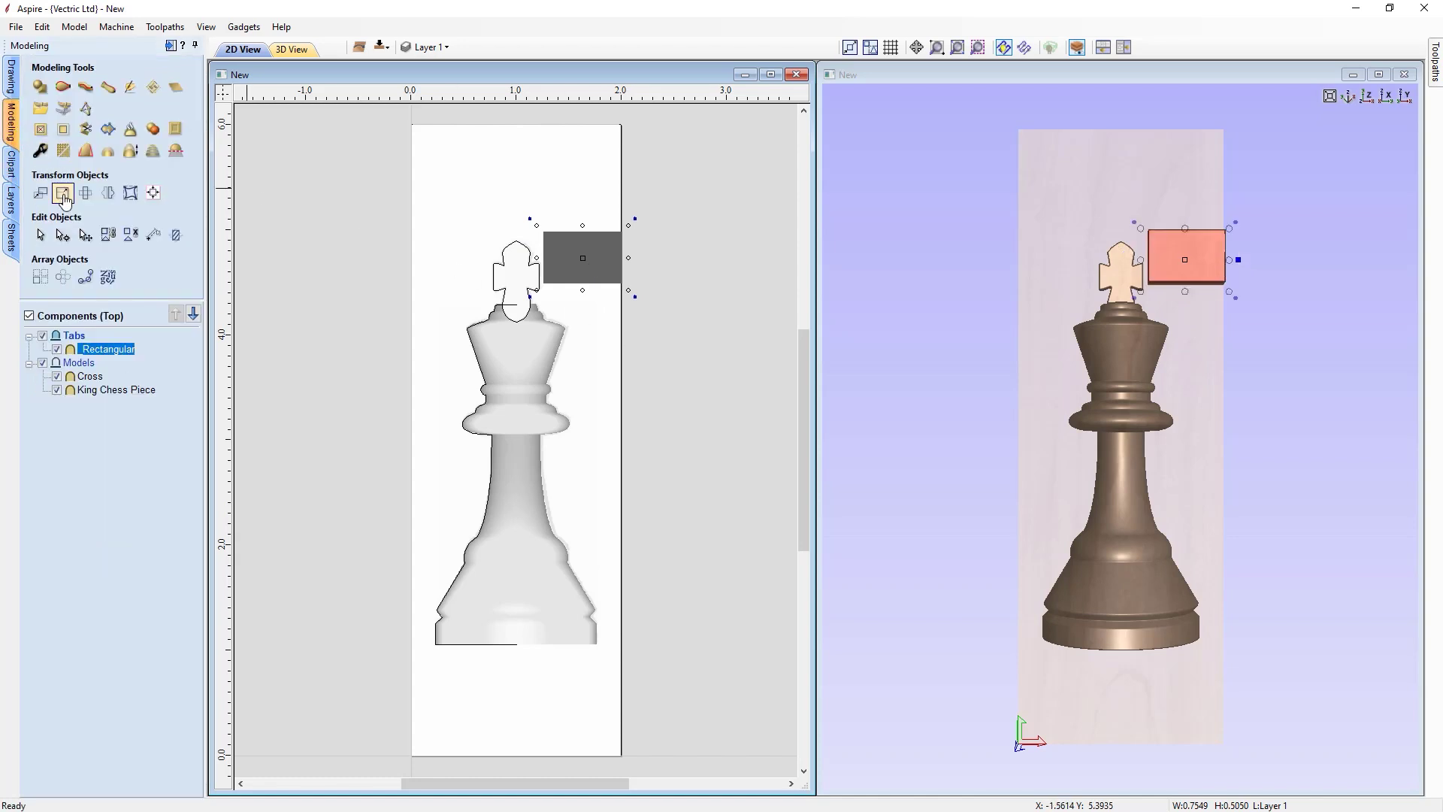
click(63, 194)
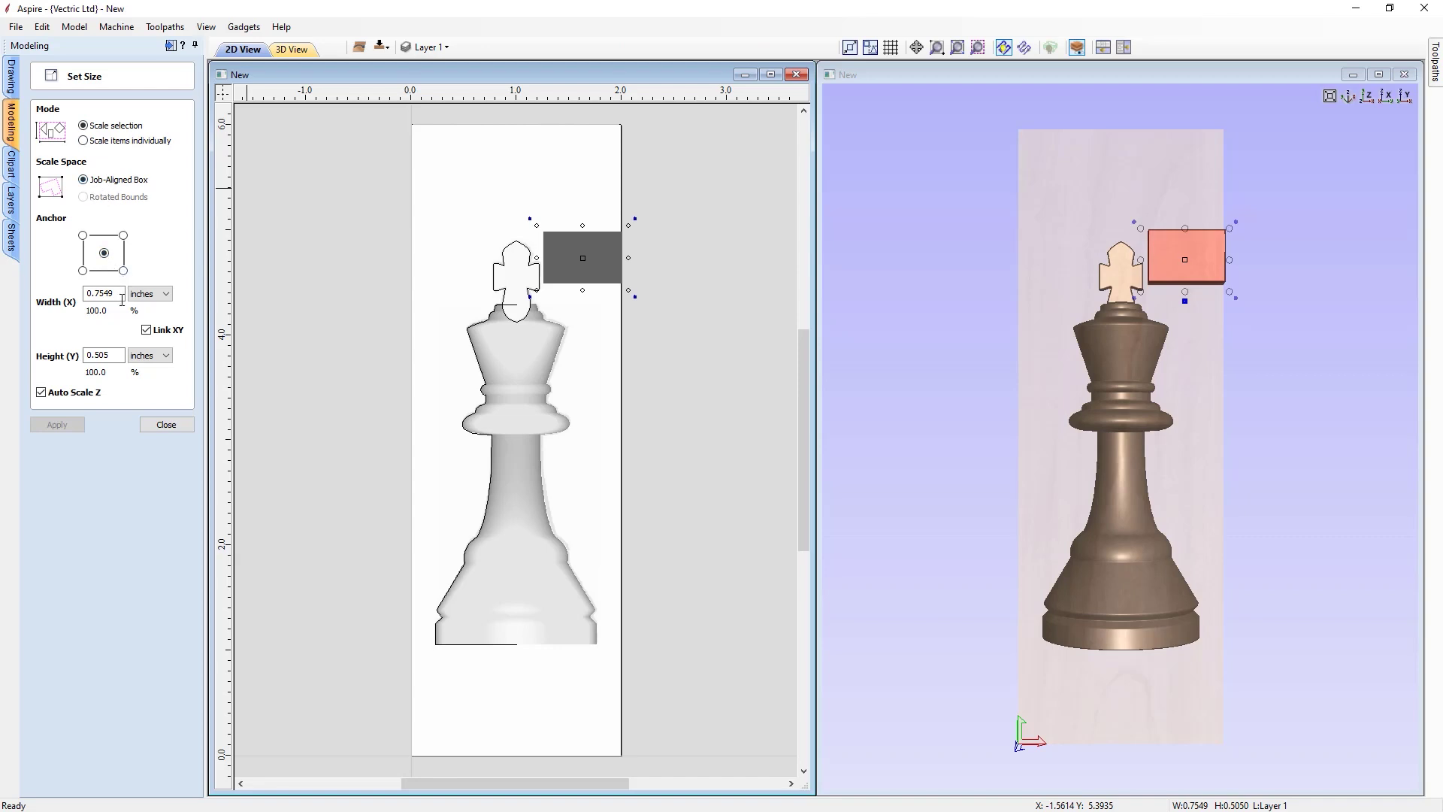
key(Tab)
drag(110, 355, 96, 355)
text(18)
click(57, 424)
click(166, 425)
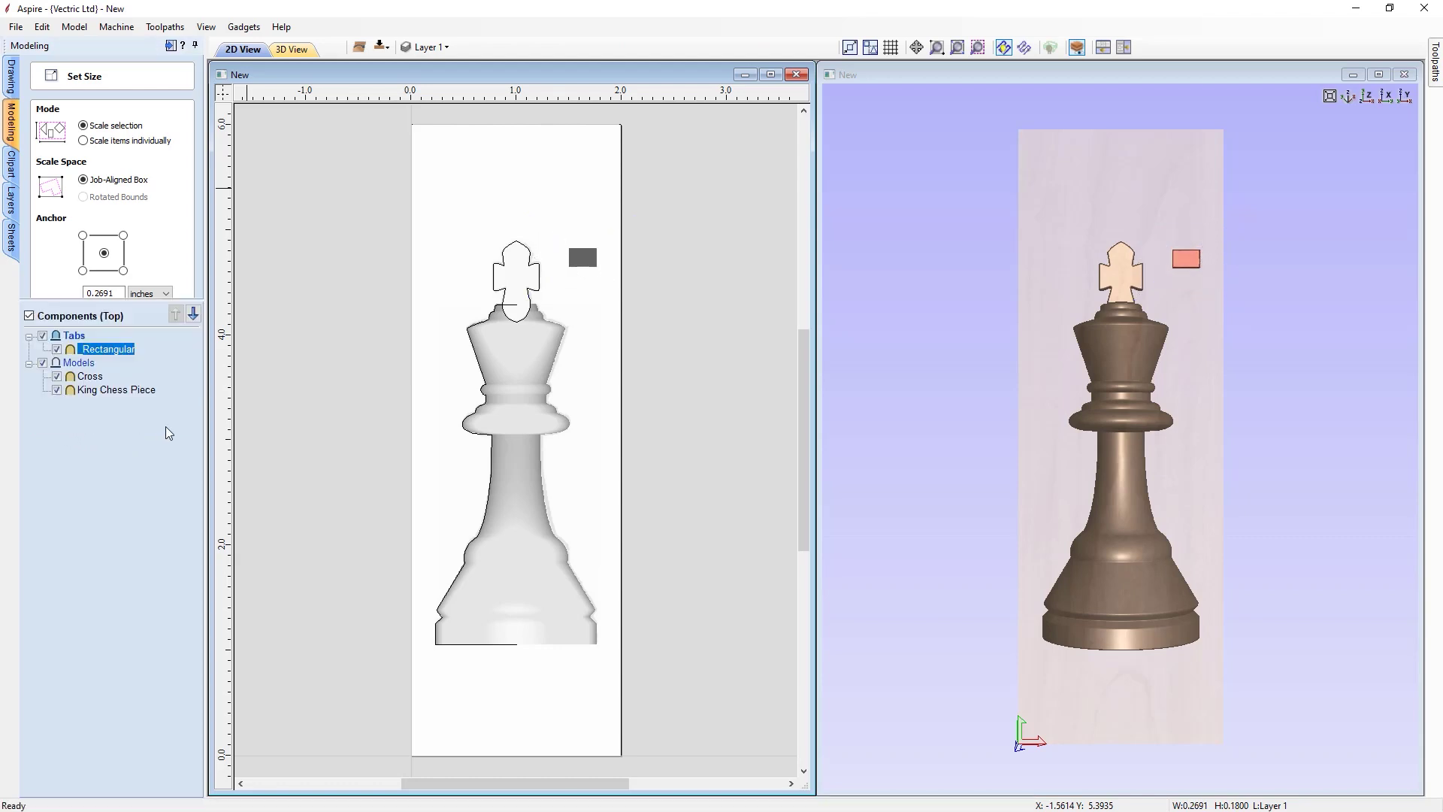
Move the rectangular tab against the end of the cross's right arm in the 3D view
click(586, 298)
click(1192, 263)
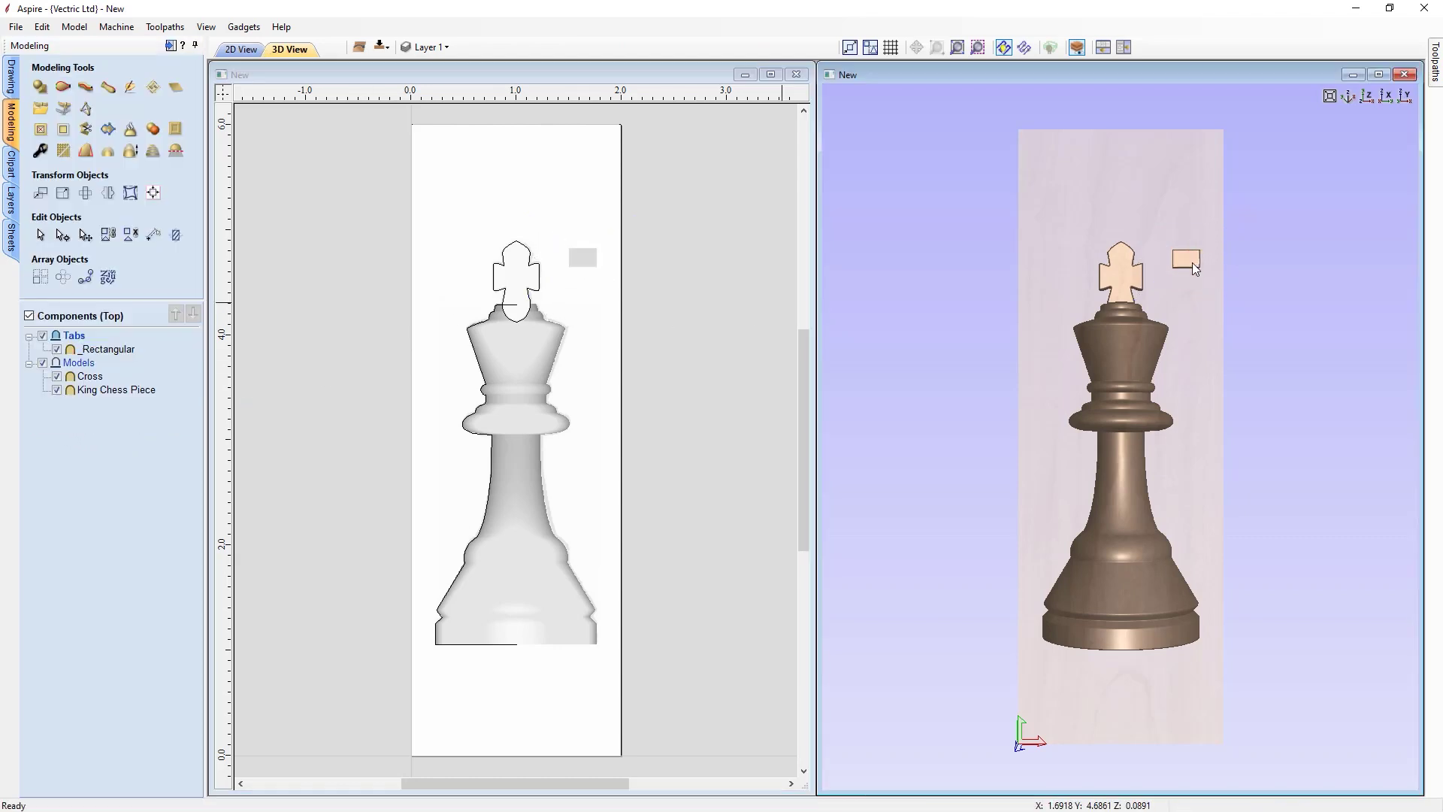
click(1189, 263)
drag(1192, 256, 1153, 284)
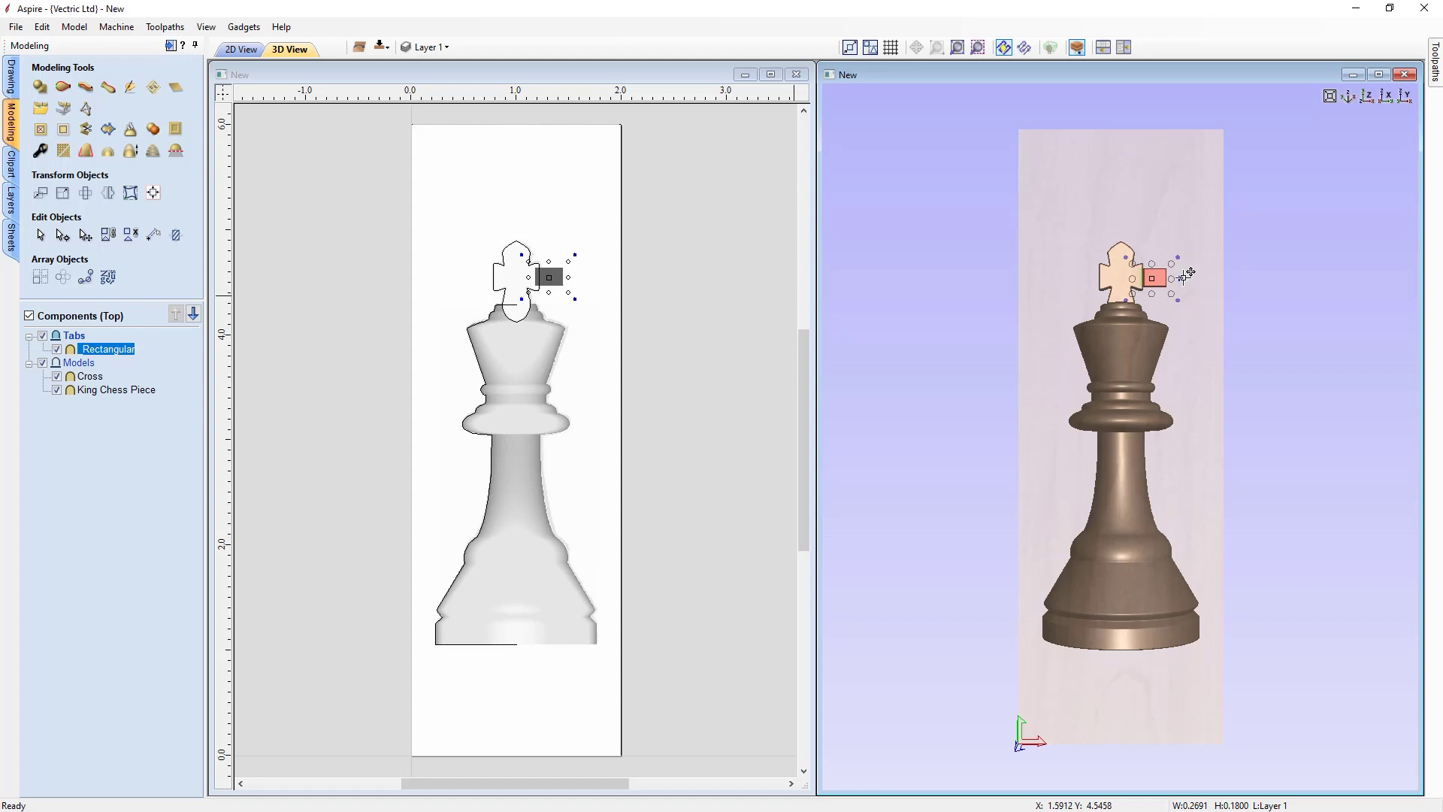
Set the rectangular tab's shape height to 0.09 inches
click(1182, 279)
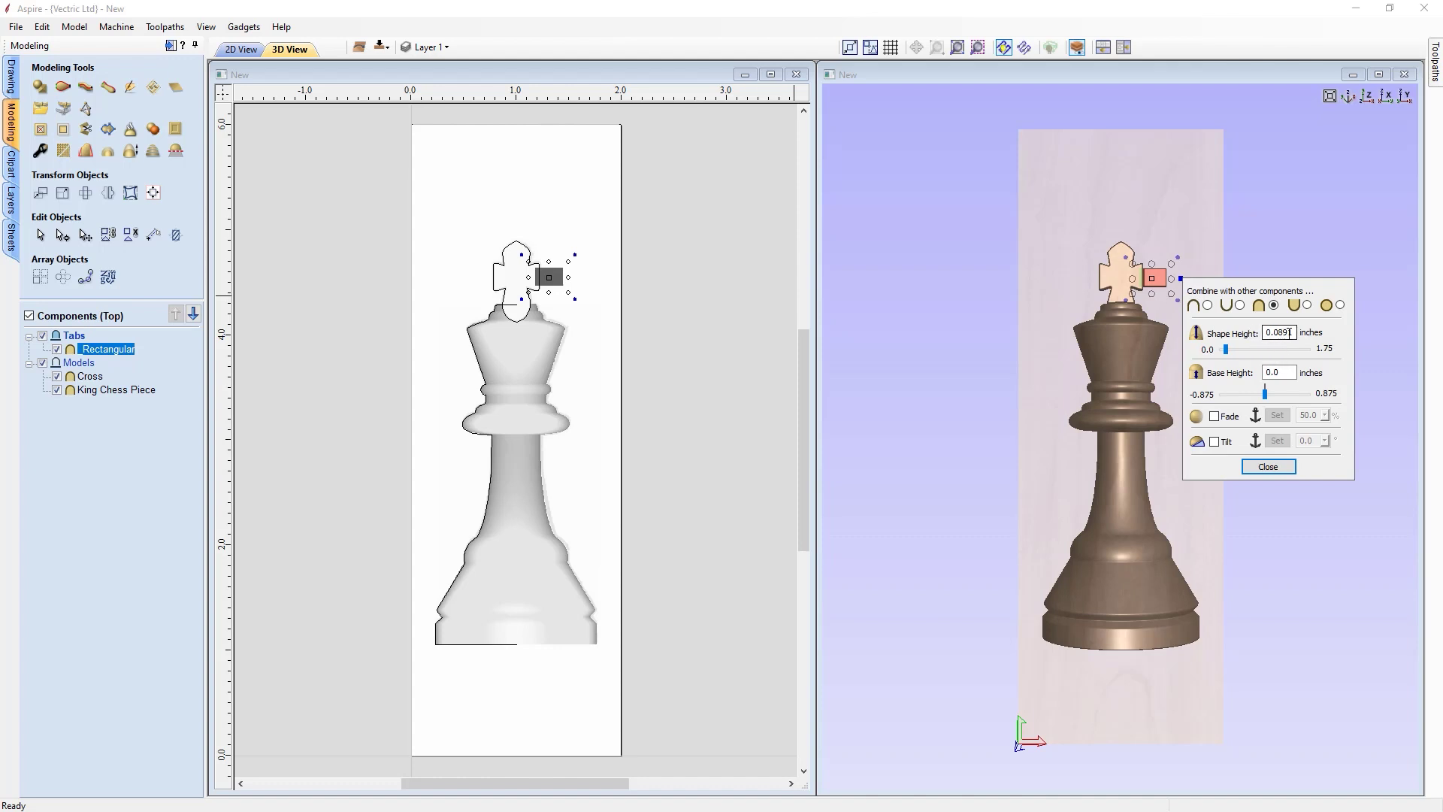
drag(1280, 332, 1298, 338)
text(9)
click(1267, 468)
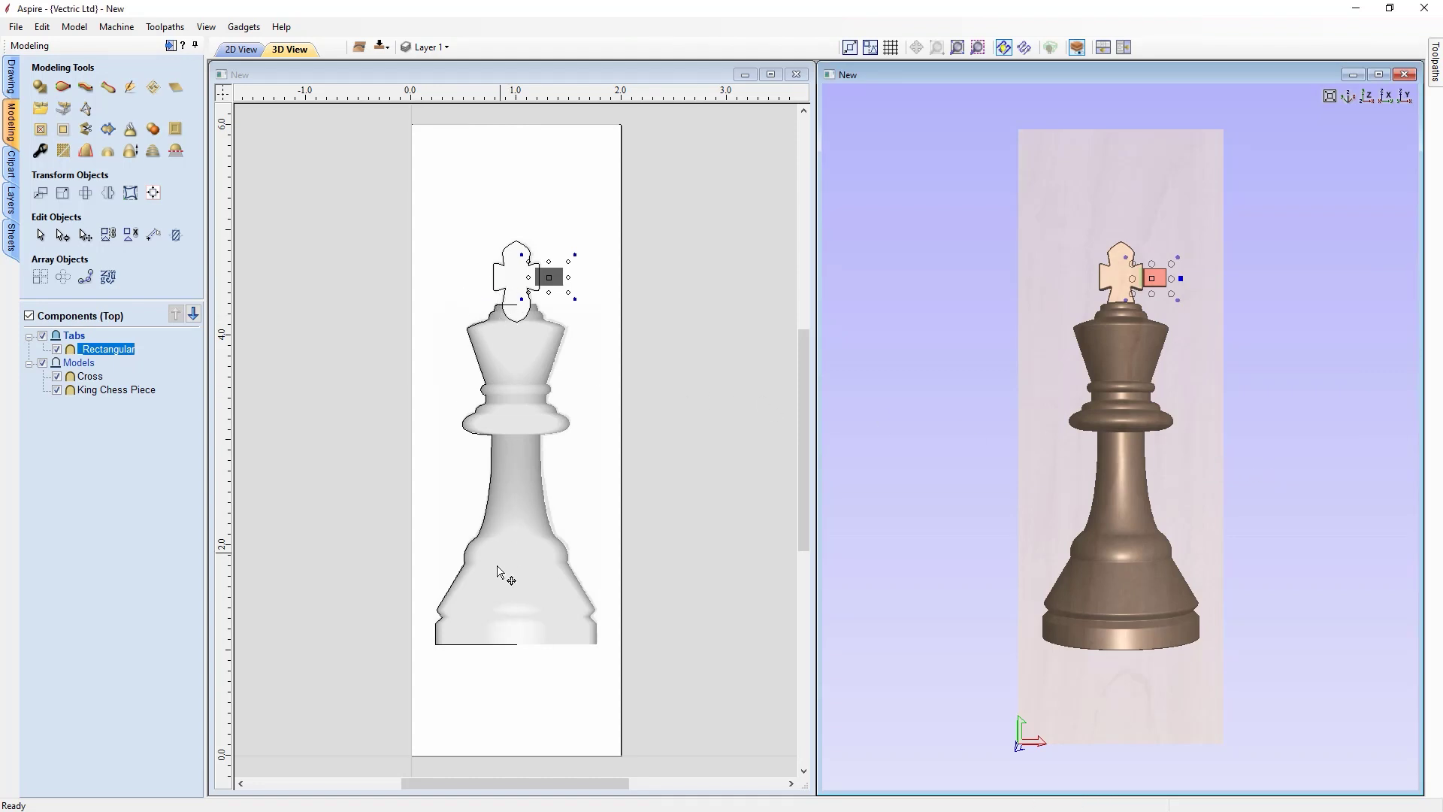
Copy the tab horizontally to the end of the cross's left arm
click(549, 277)
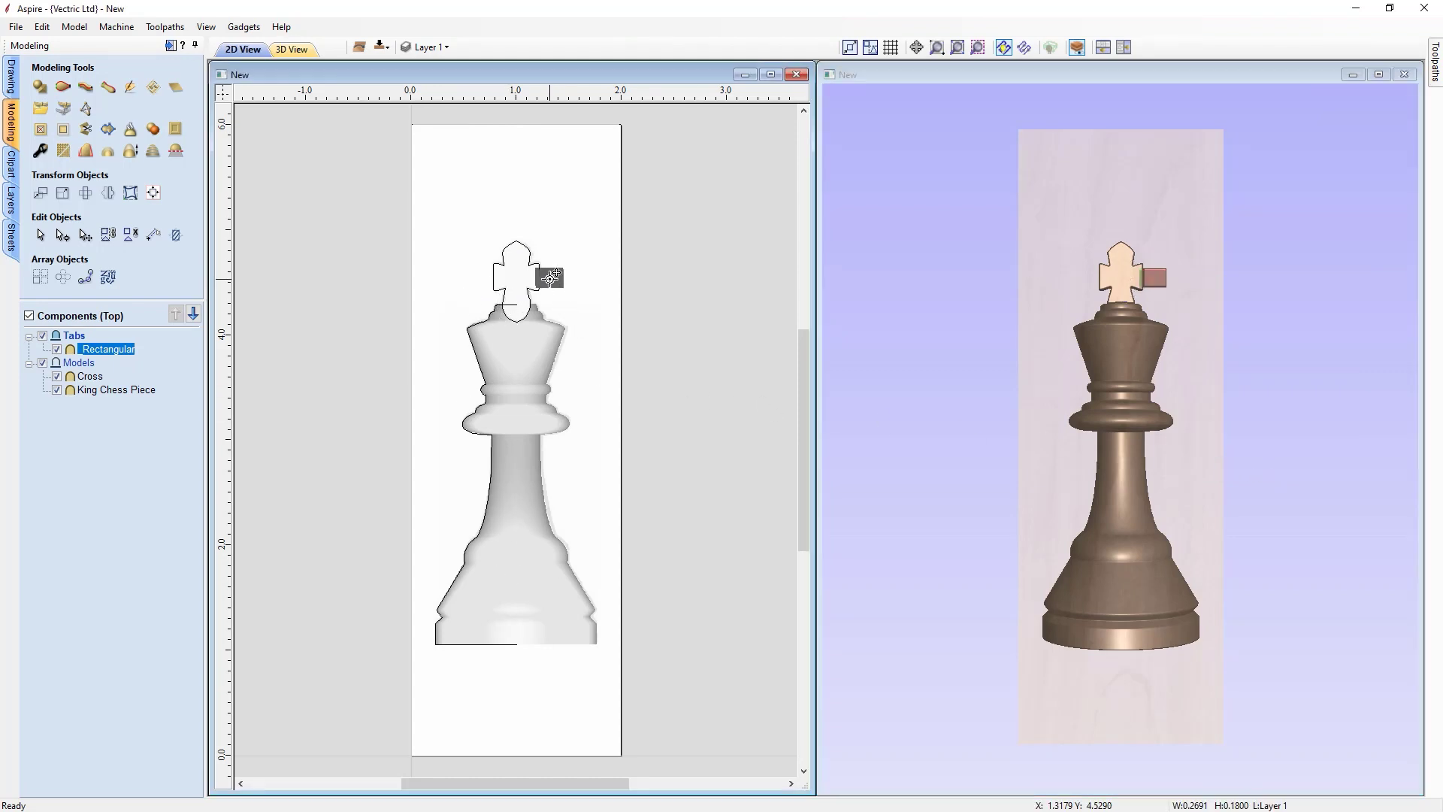
drag(550, 277, 484, 278)
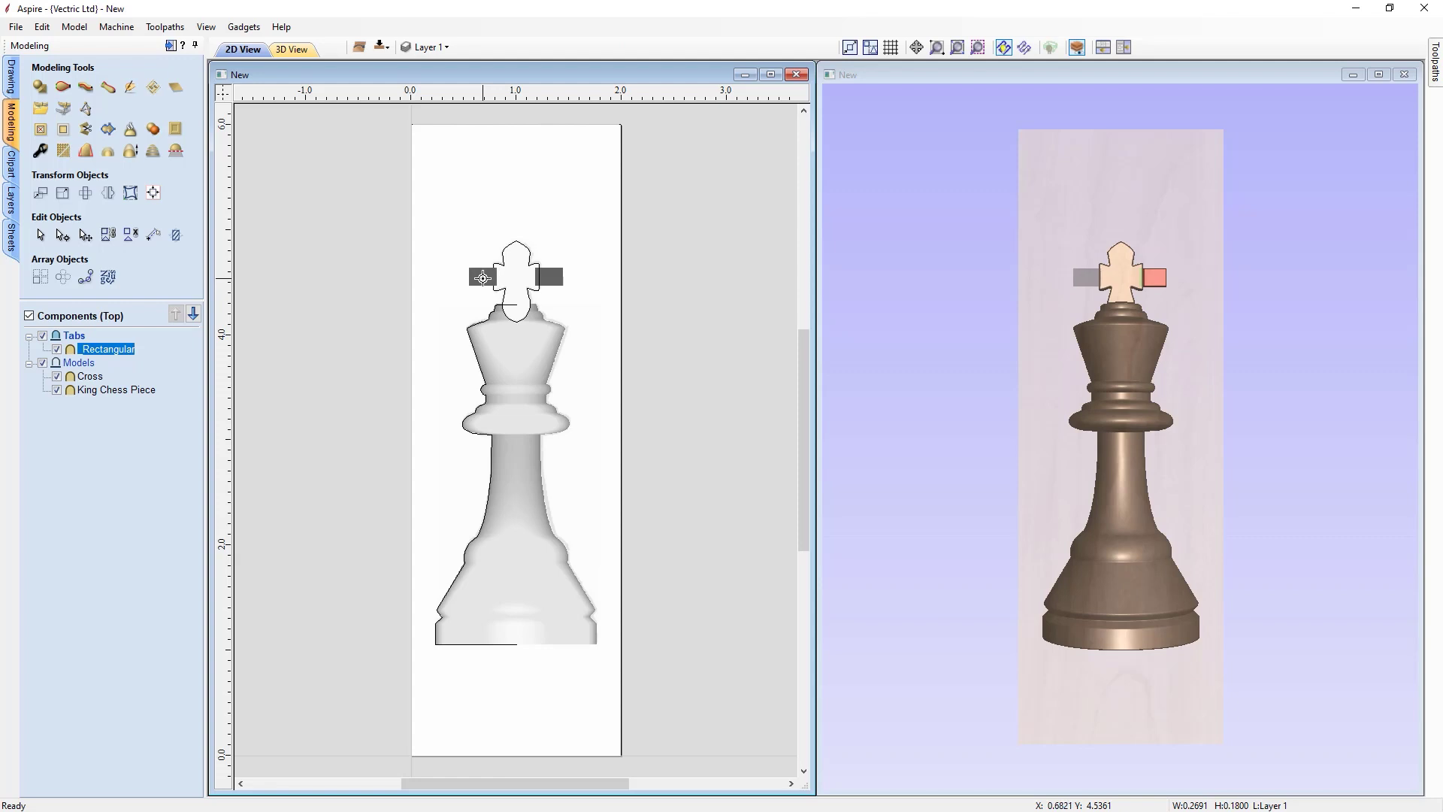
ctrl+drag(483, 278, 482, 278)
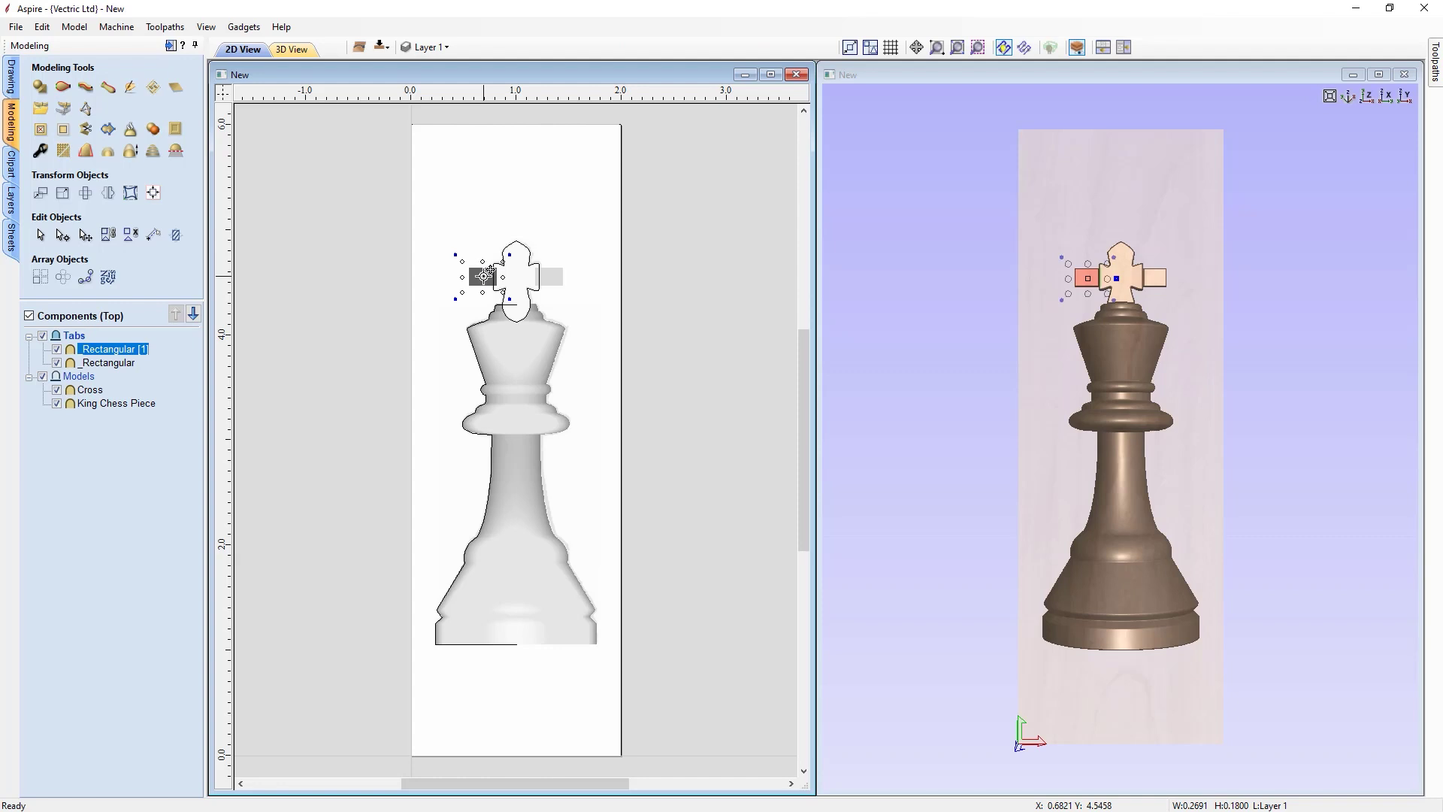
Copy the left-arm tab to the left part of the base's bottom edge, rotate it 90 degrees and nudge it down below the base
ctrl+drag(486, 277, 480, 651)
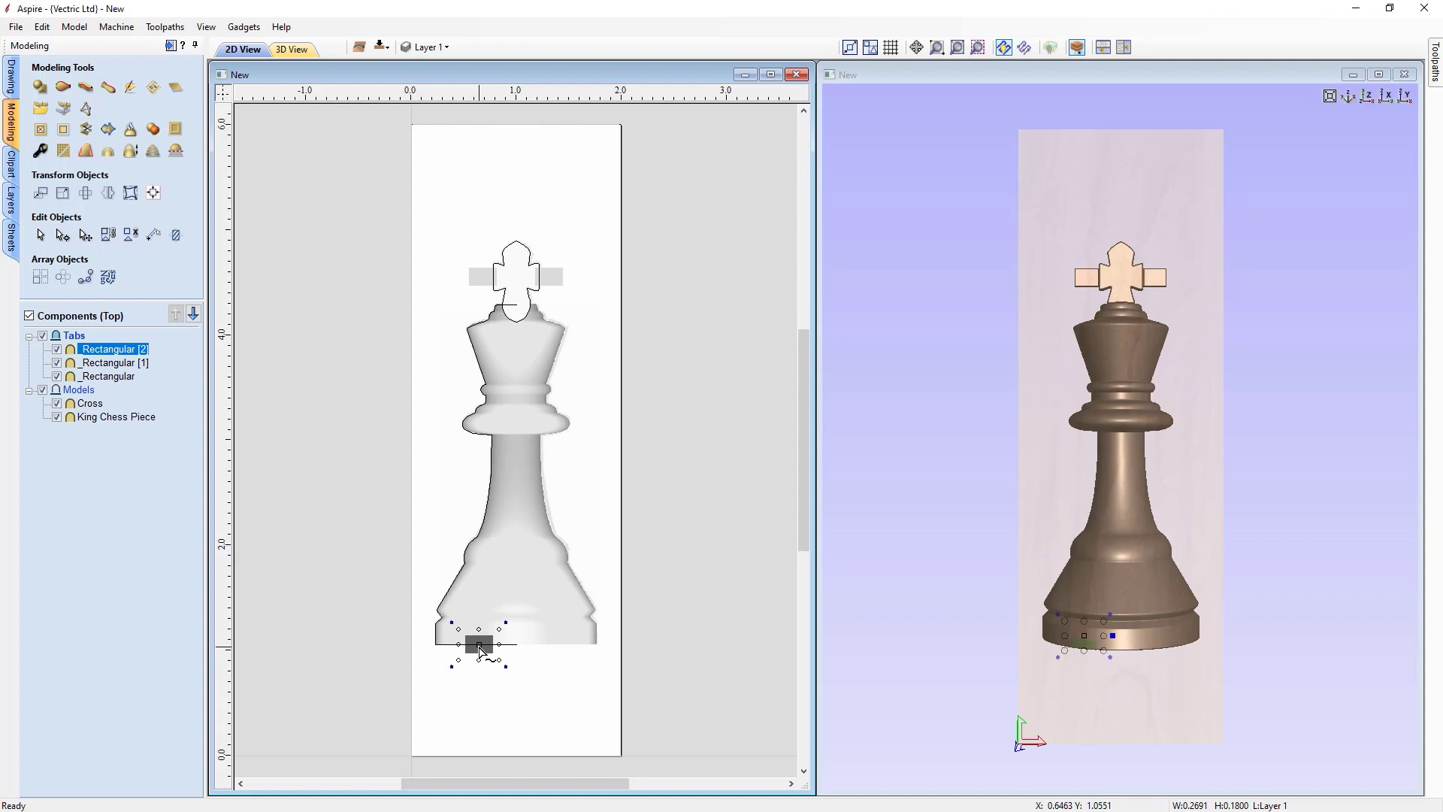
drag(481, 651, 495, 639)
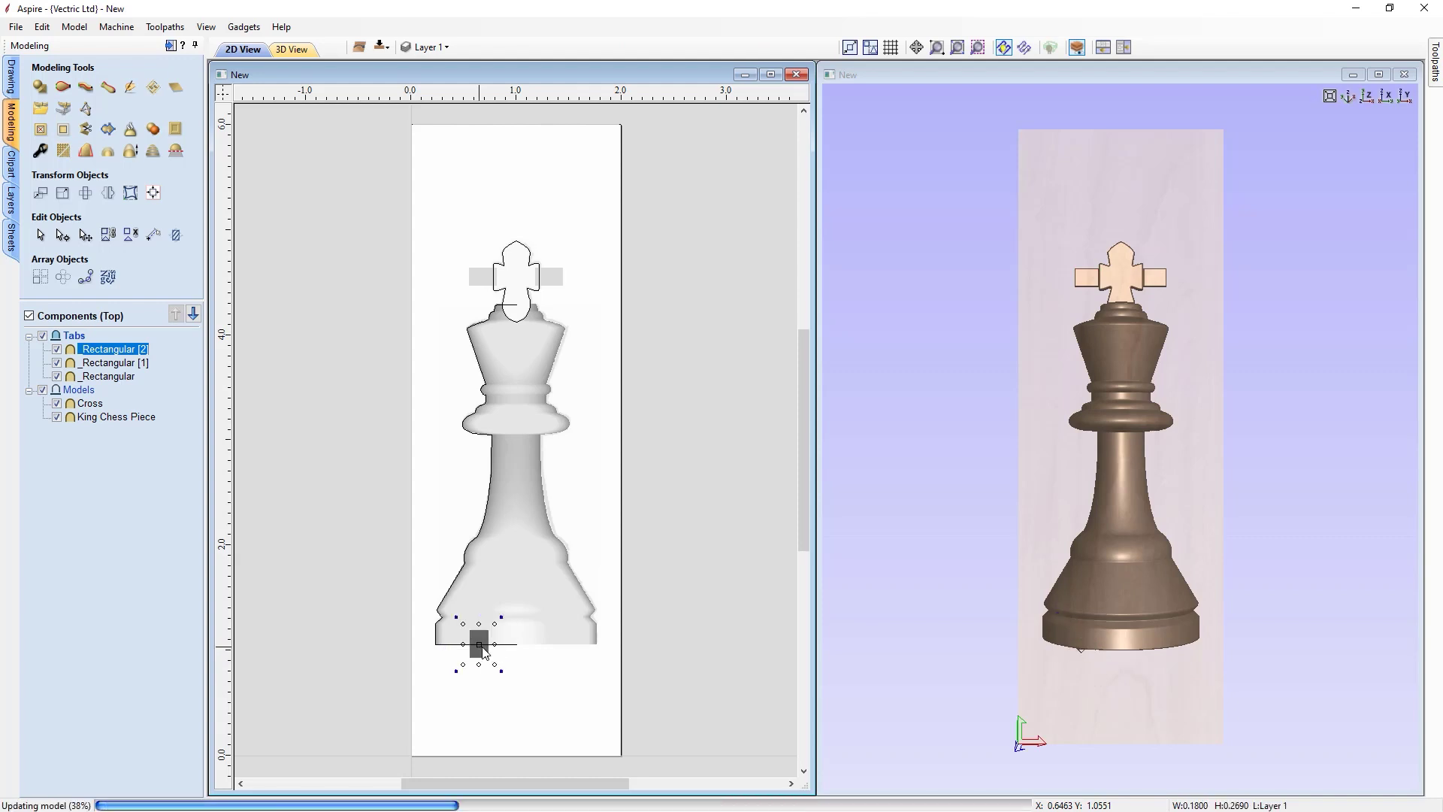
key(Down)
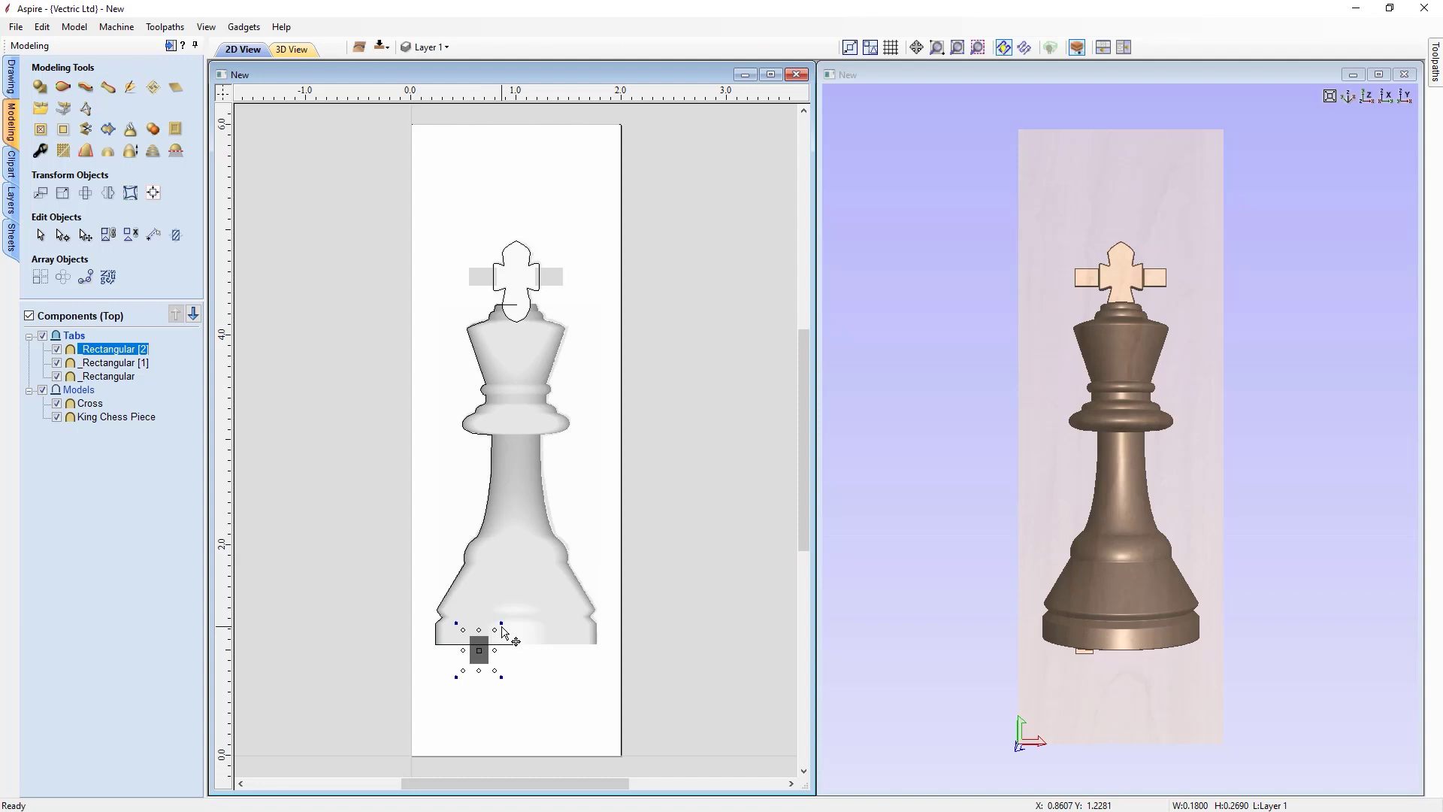
key(Down)
Create a mirrored copy of the base tab on the right side of the base
key(ctrl+shift+h)
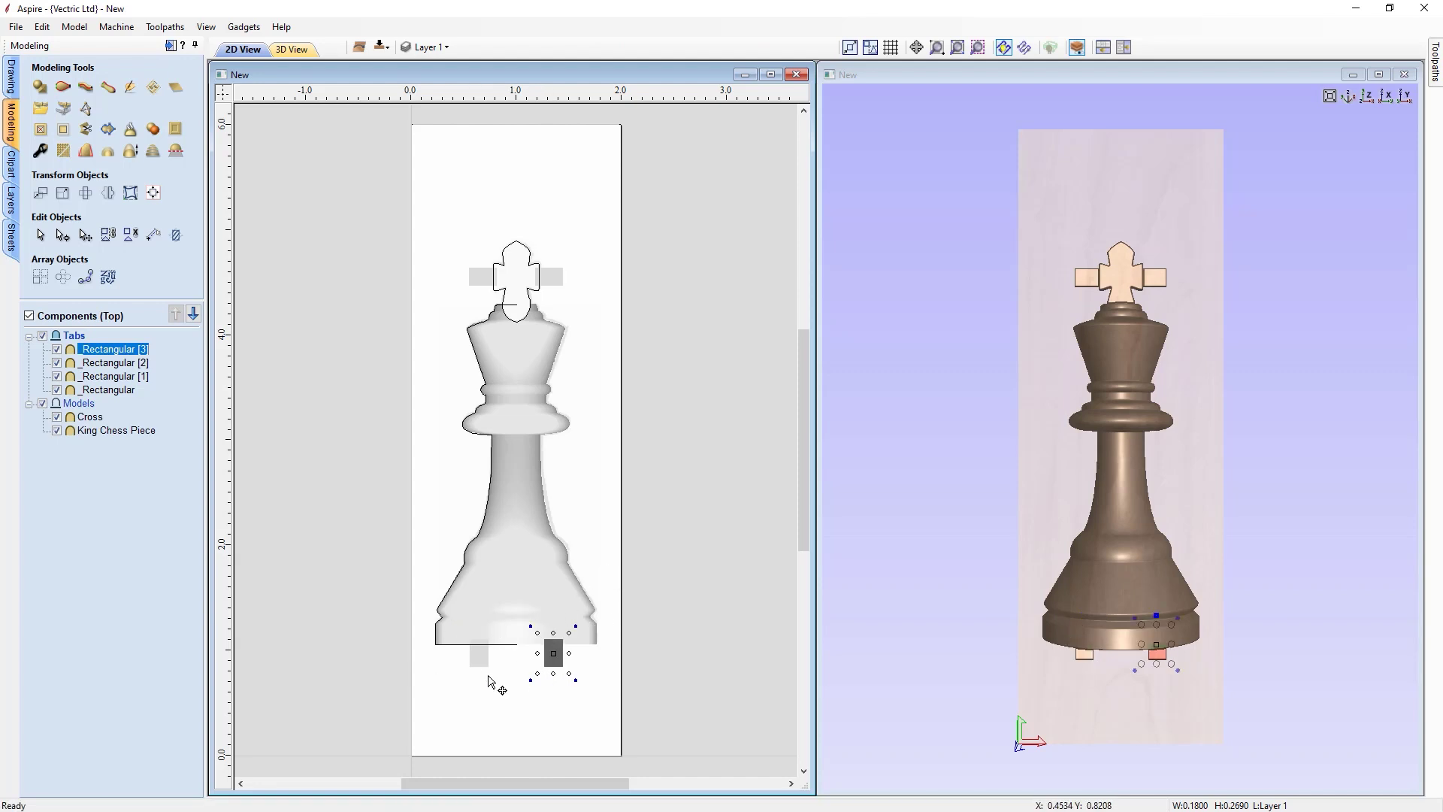
drag(504, 725, 544, 665)
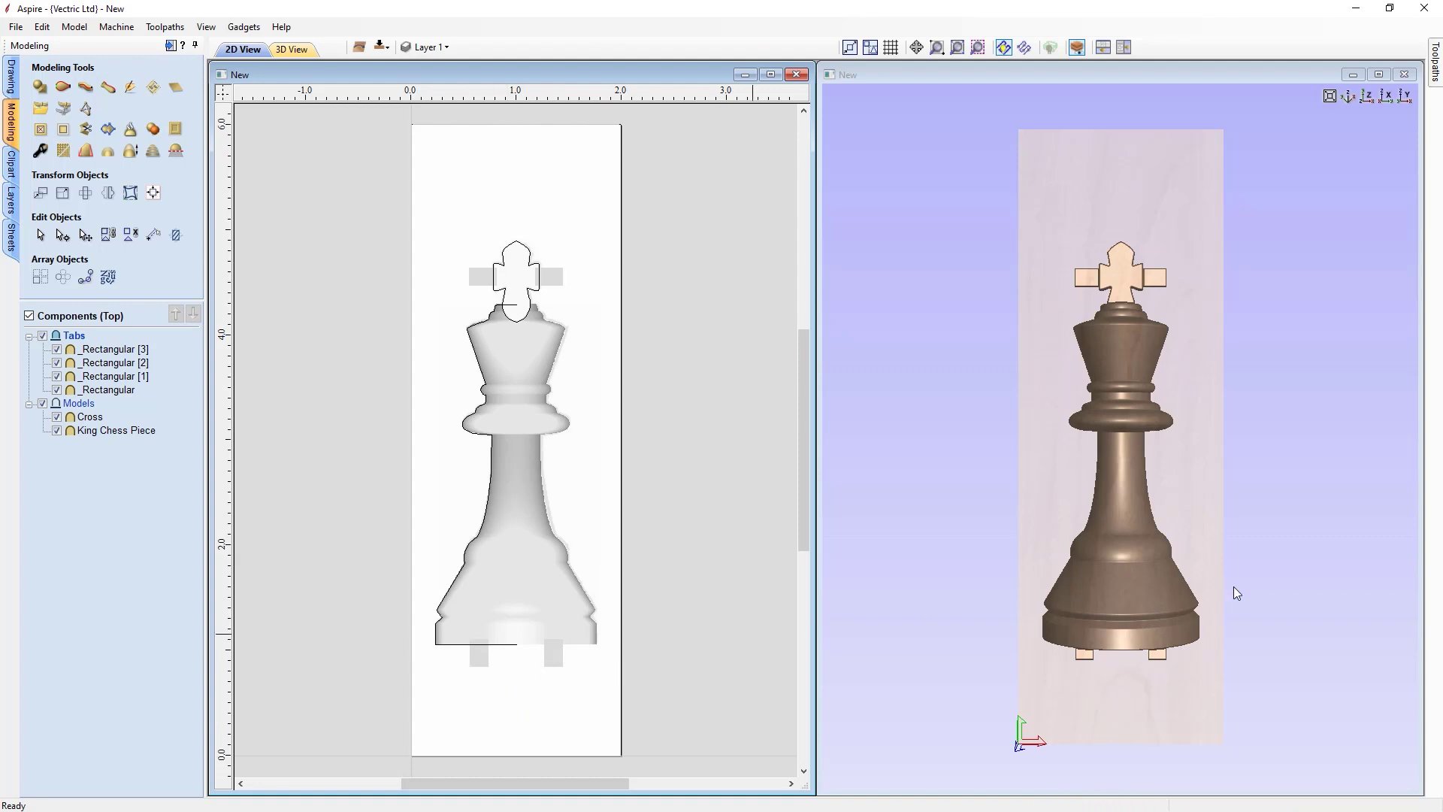
Inspect the four tabs at an angle, and hide and show the Tabs level to compare the model with and without them
drag(1162, 689, 1115, 567)
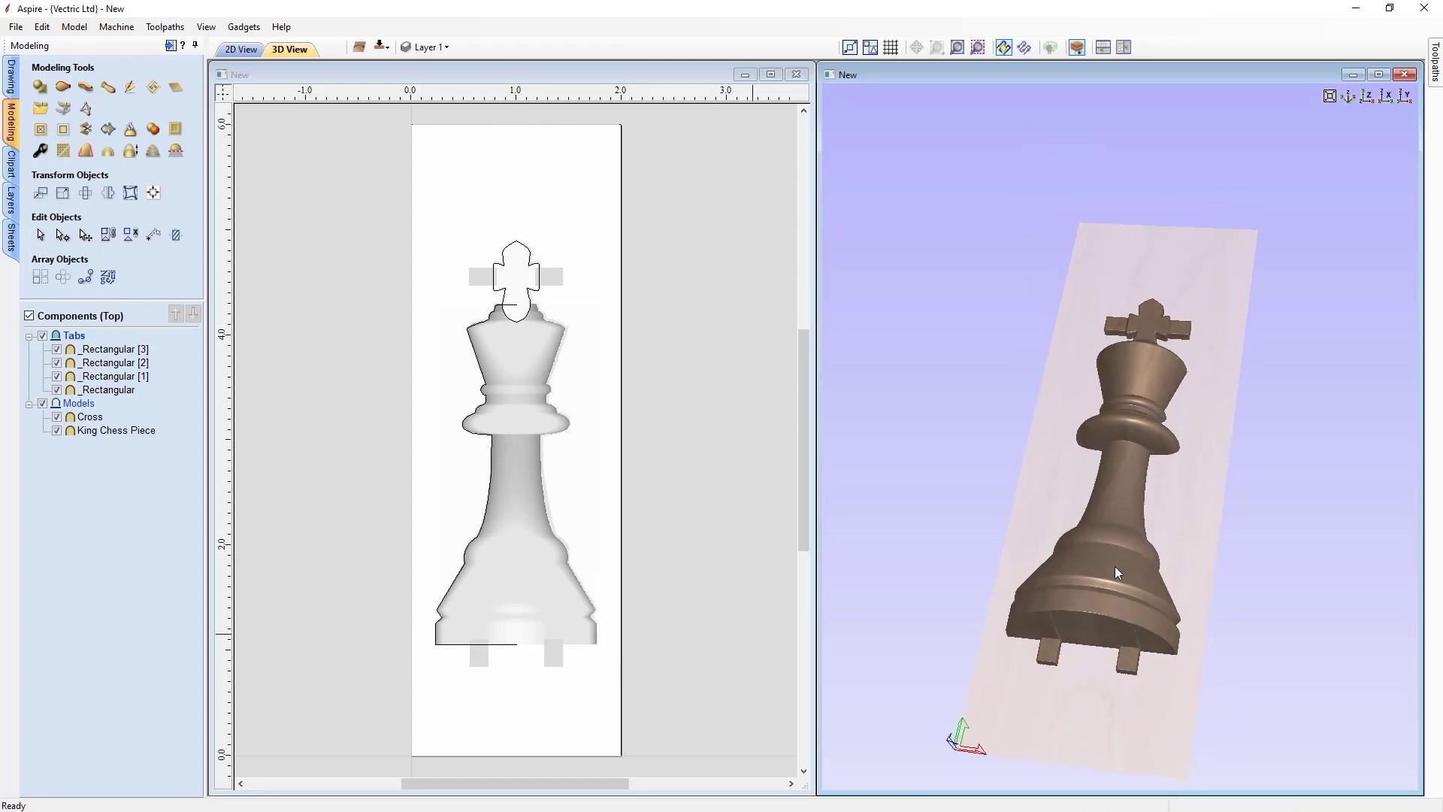
click(1368, 96)
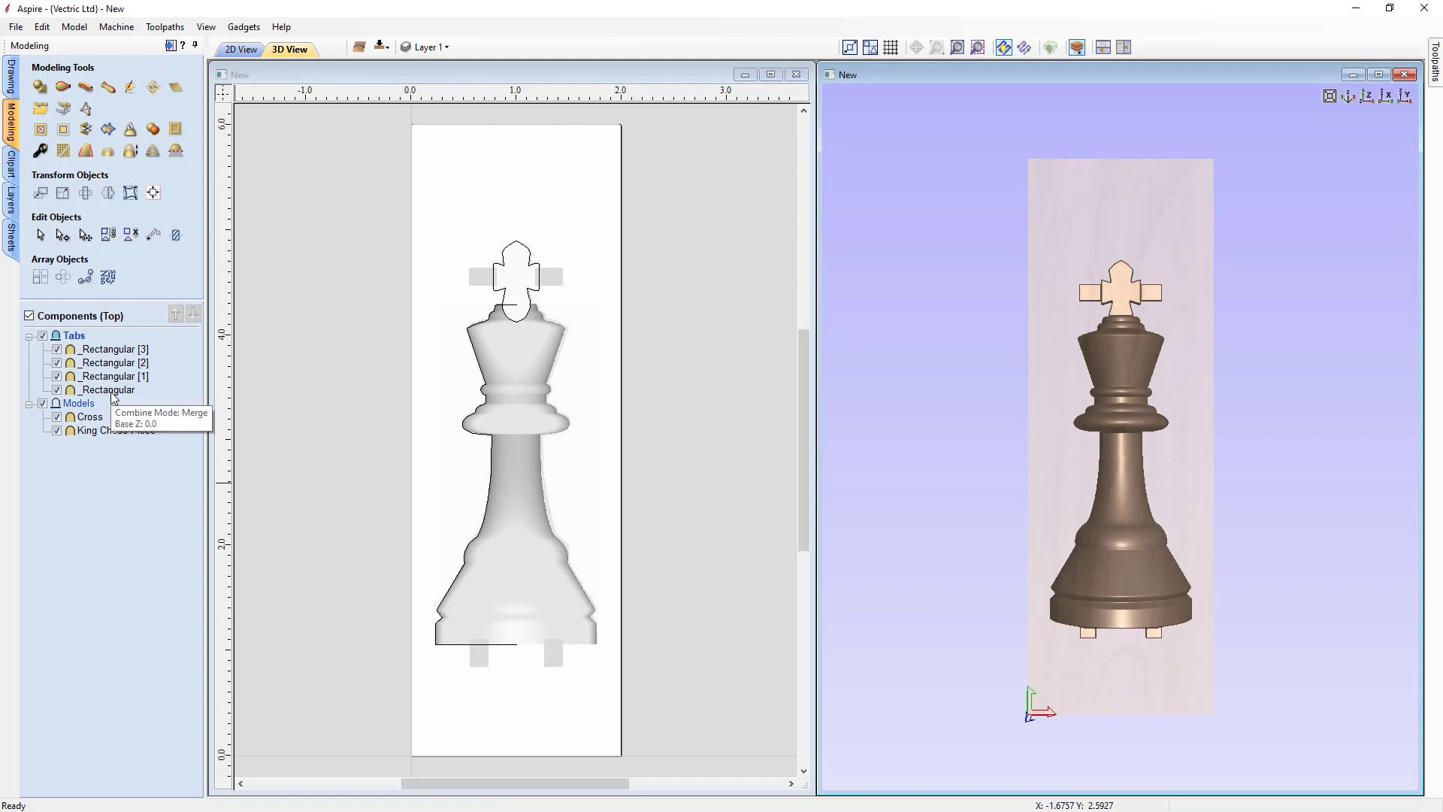
click(44, 337)
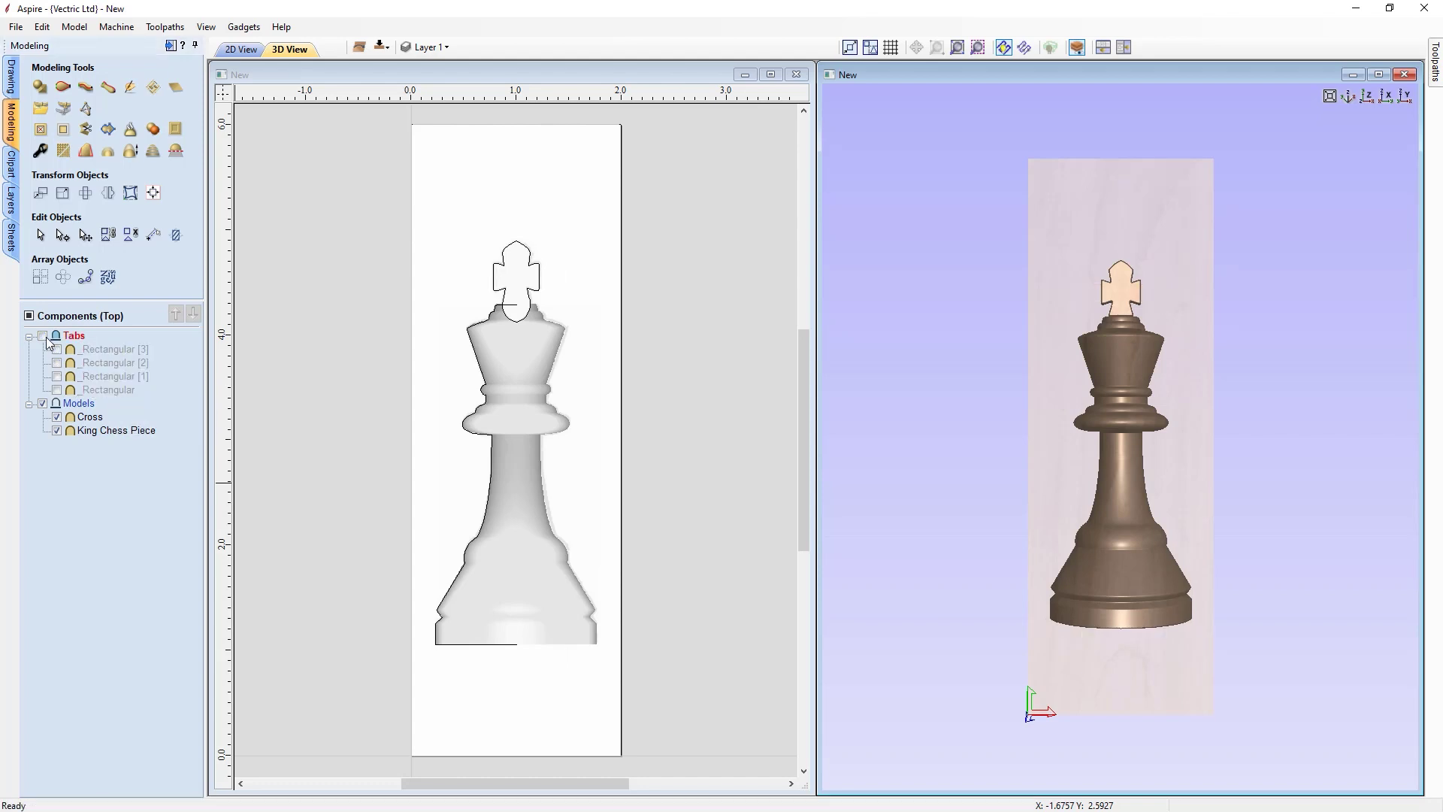
click(43, 336)
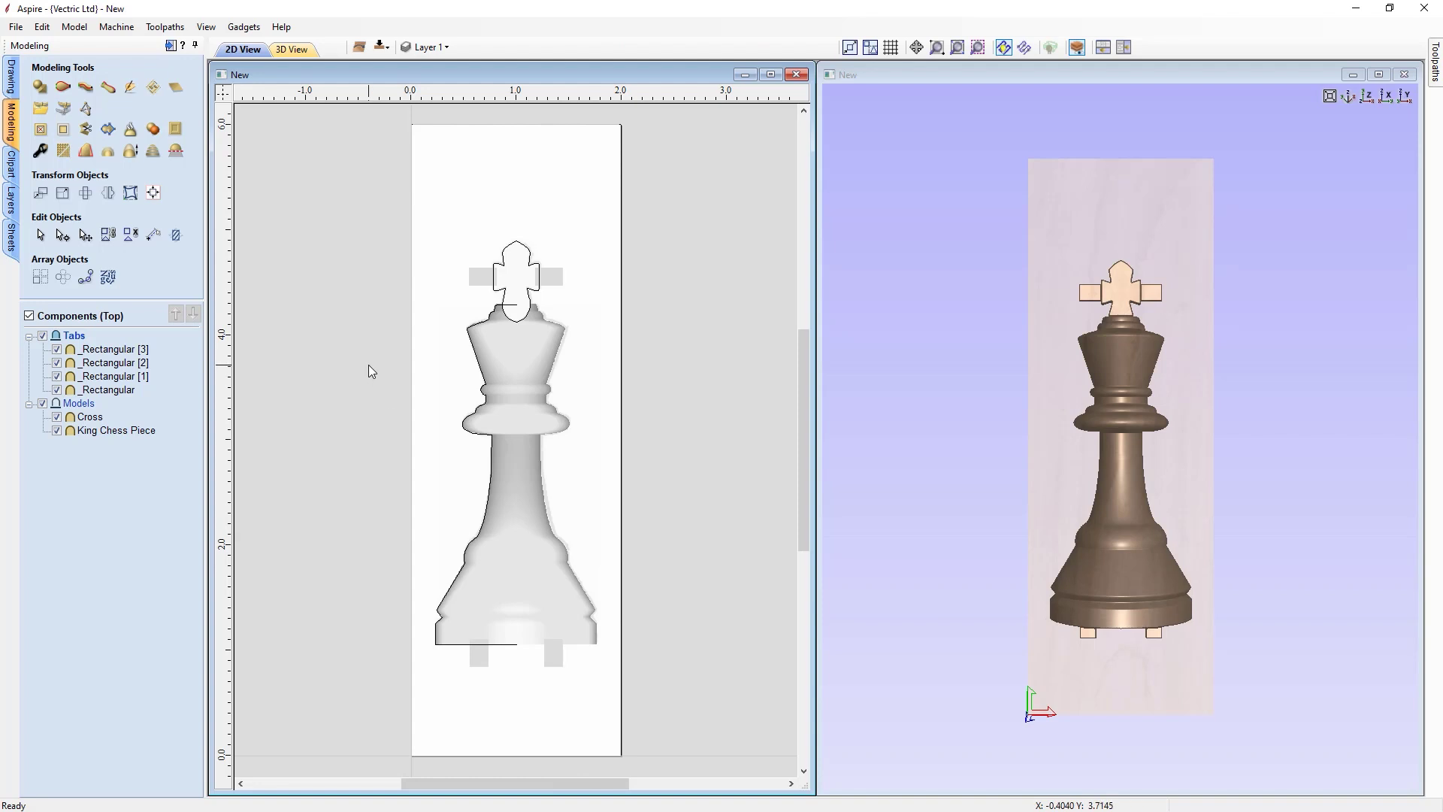
Draw three 0.33-inch diameter circles: near the board's top-left corner, above the cross's right side, and centred below the base
click(11, 77)
click(40, 155)
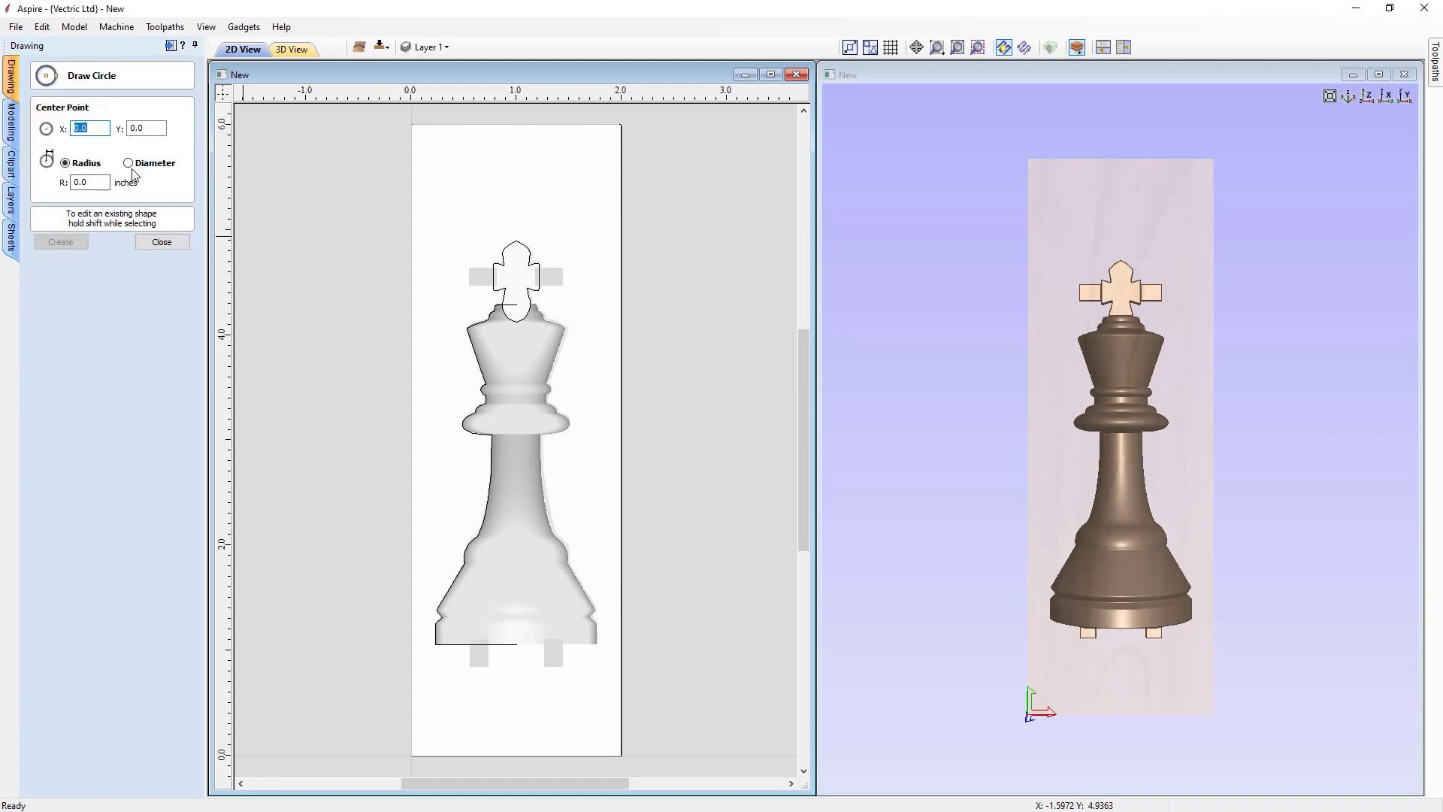
click(124, 163)
double_click(88, 182)
text(.33)
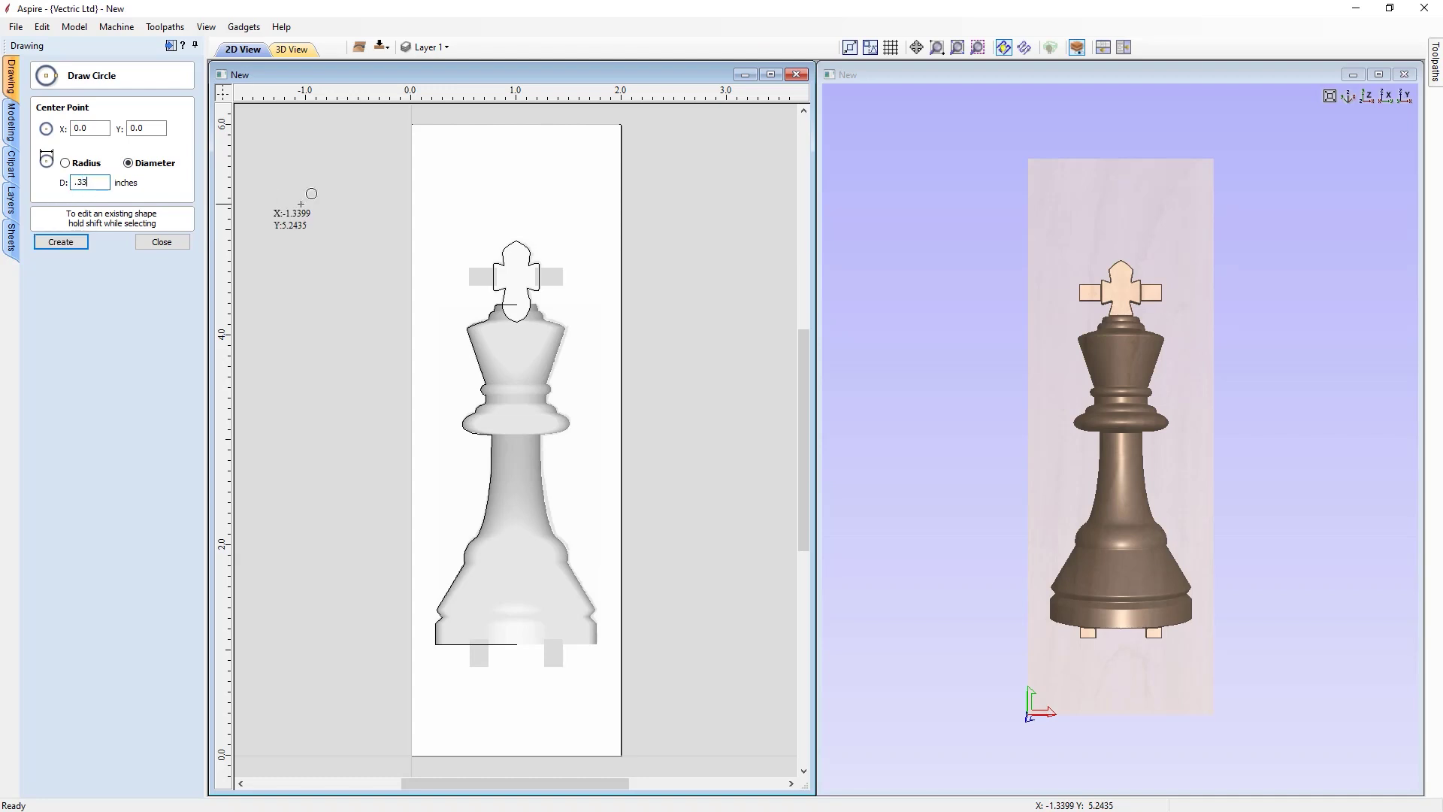
click(448, 168)
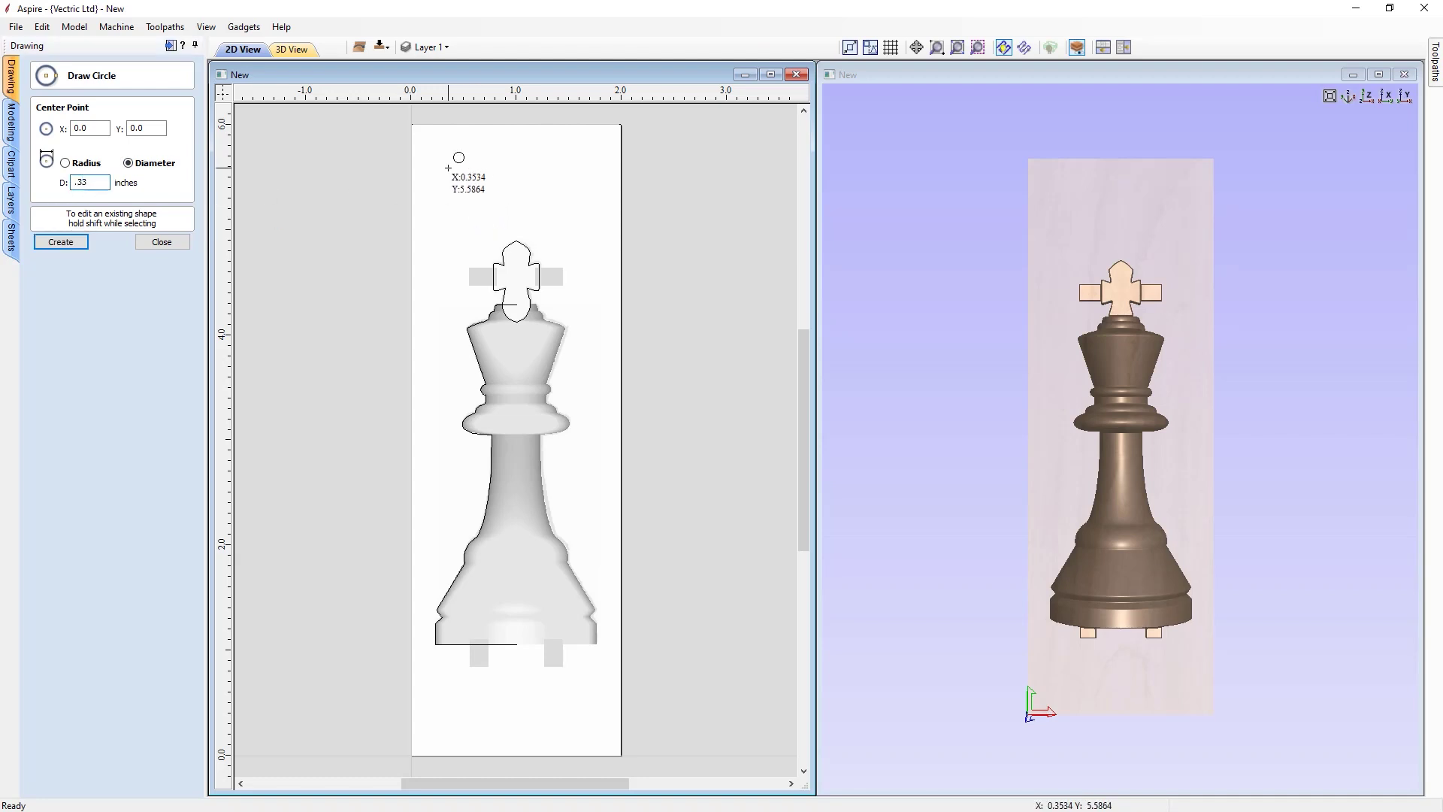
click(581, 209)
click(516, 723)
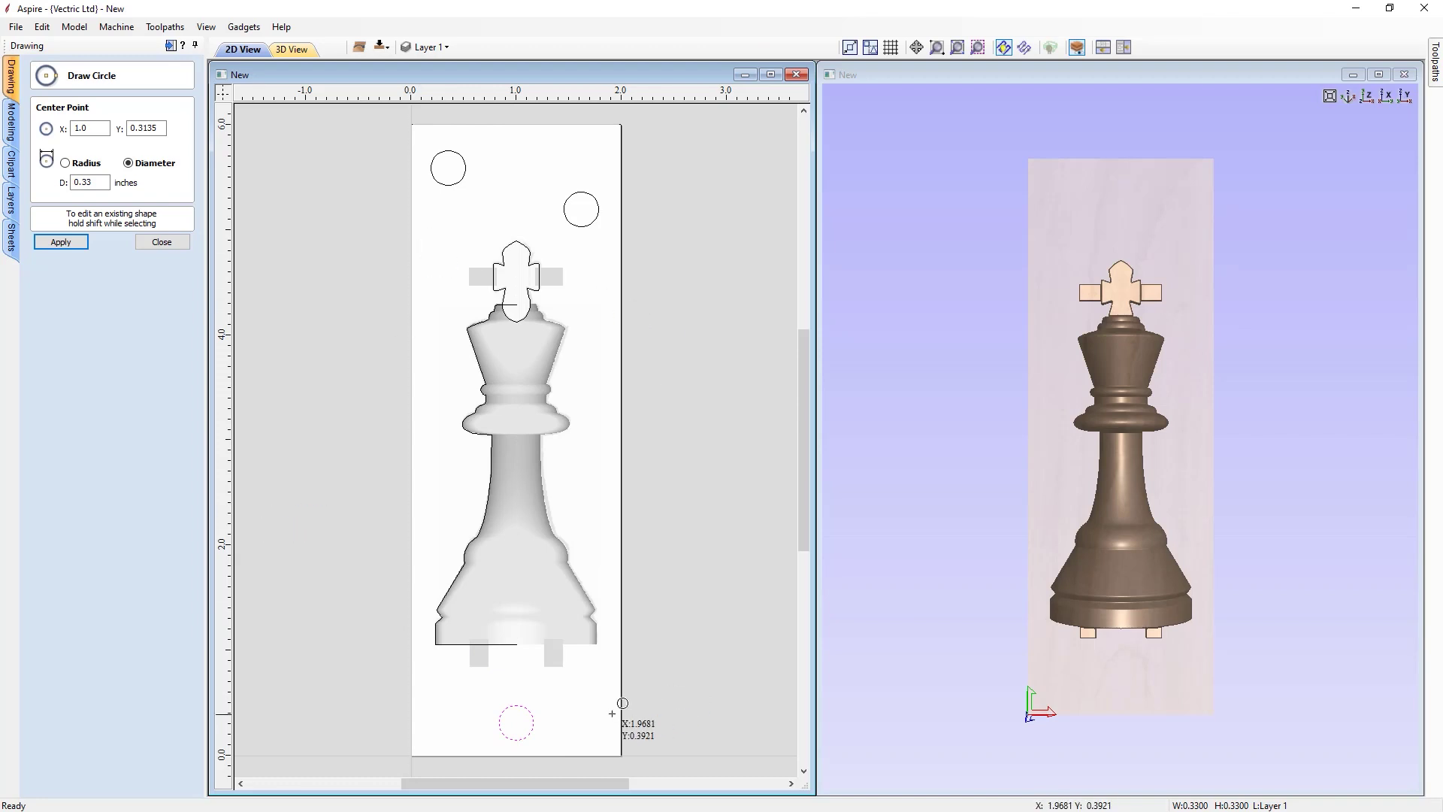
click(160, 242)
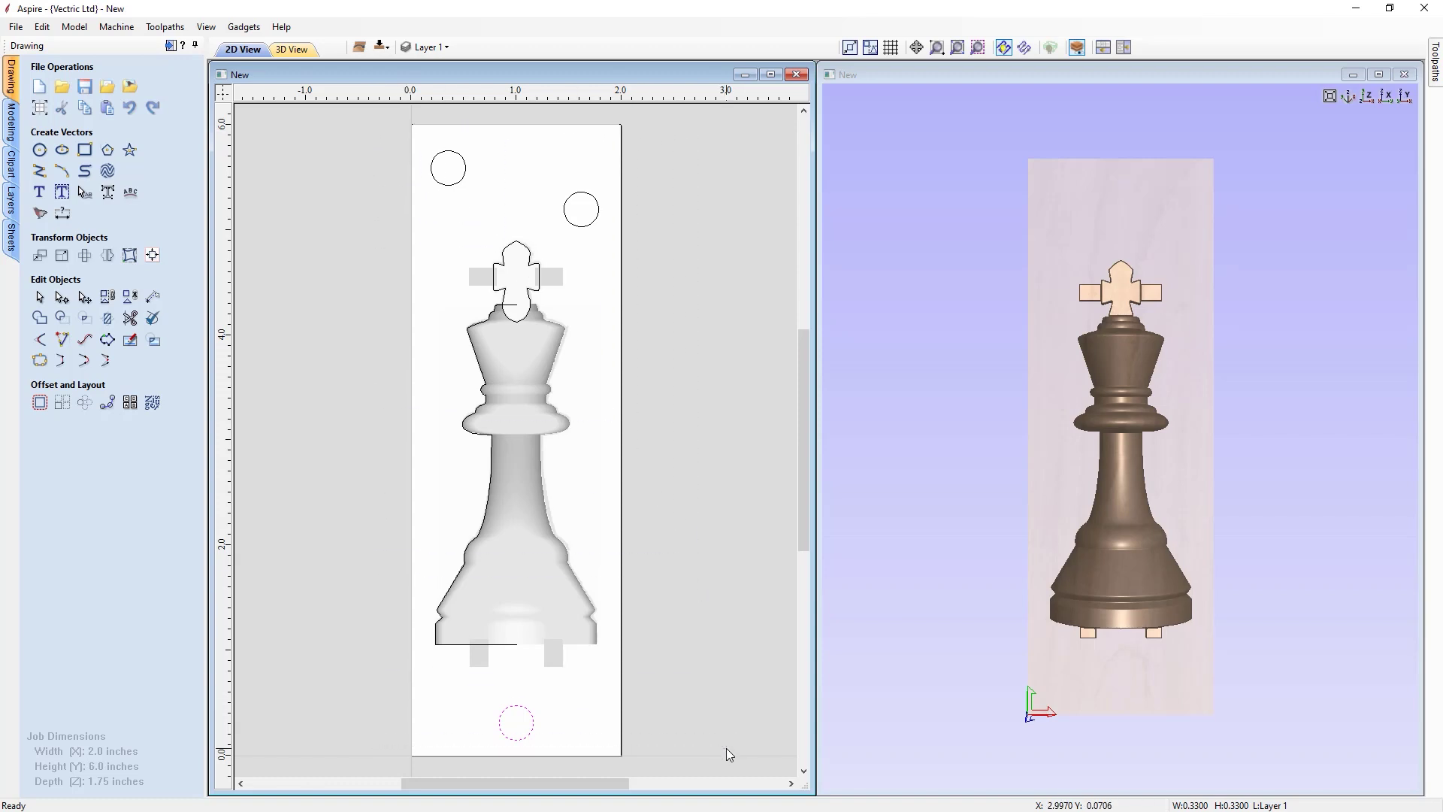
Select all vectors and components and copy them to the other side of the job
key(ctrl+a)
right_click(539, 630)
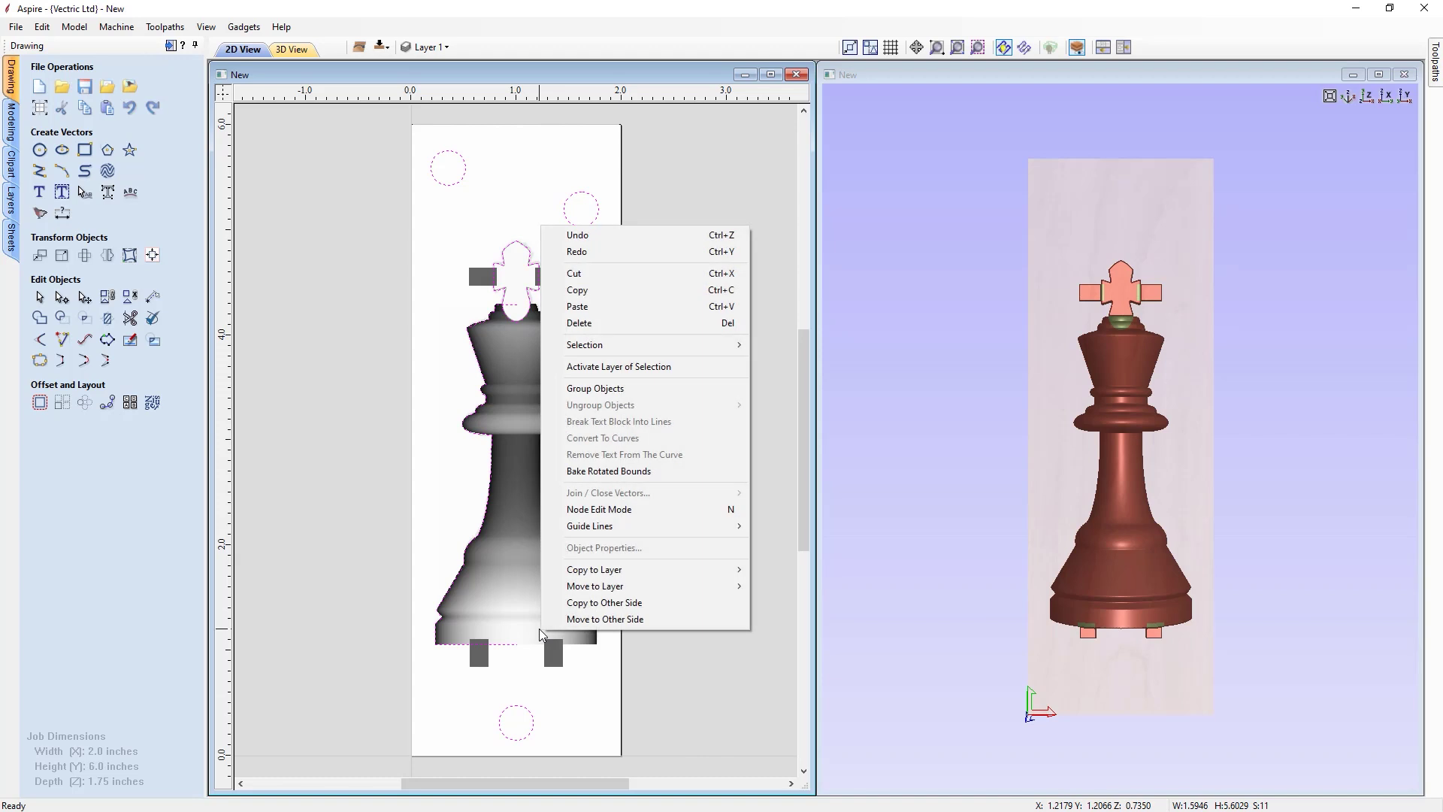
click(583, 609)
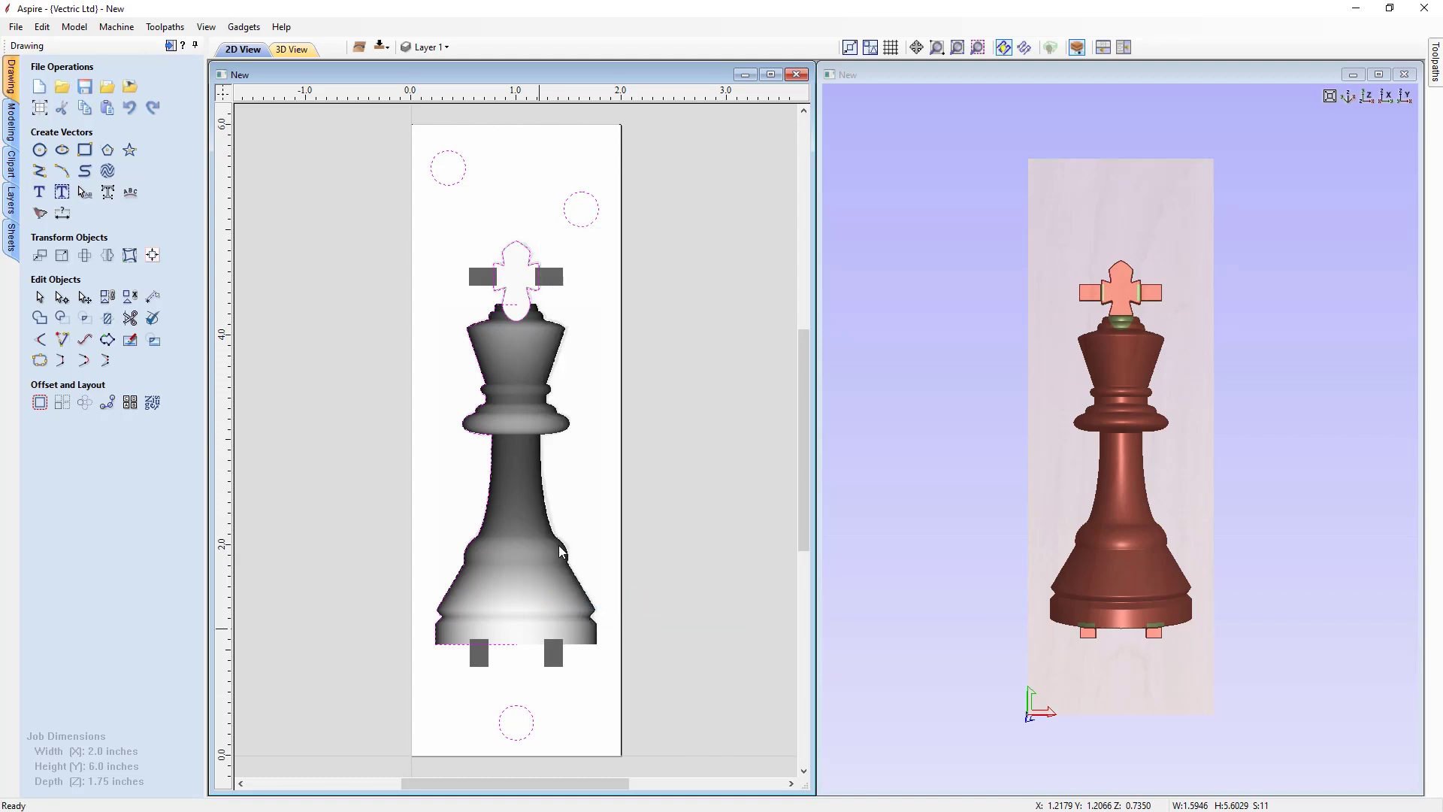
Compare the circles and outlines on the job's top and bottom sides, and examine the 3D chess piece with its tabs at an angle
click(382, 51)
click(381, 50)
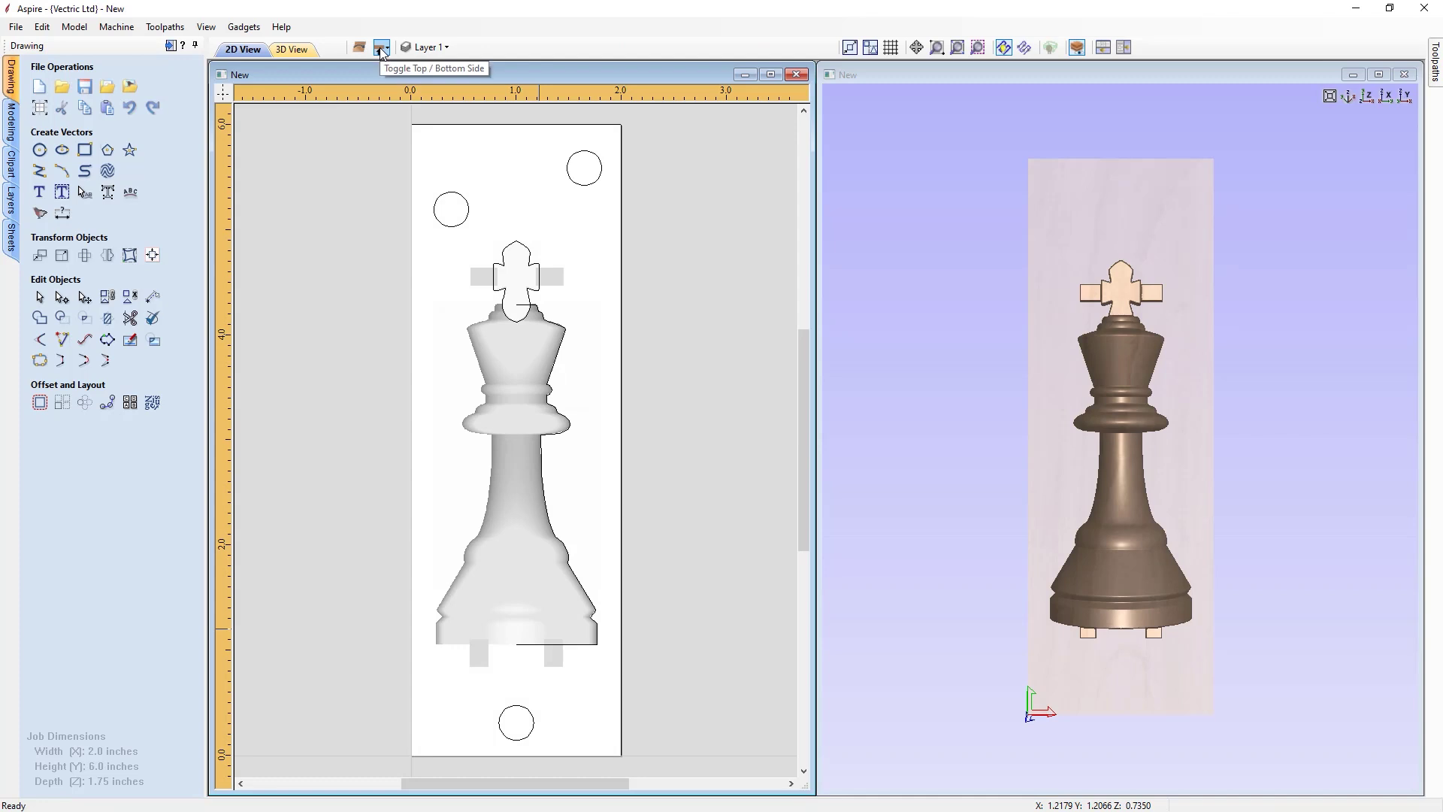
click(382, 50)
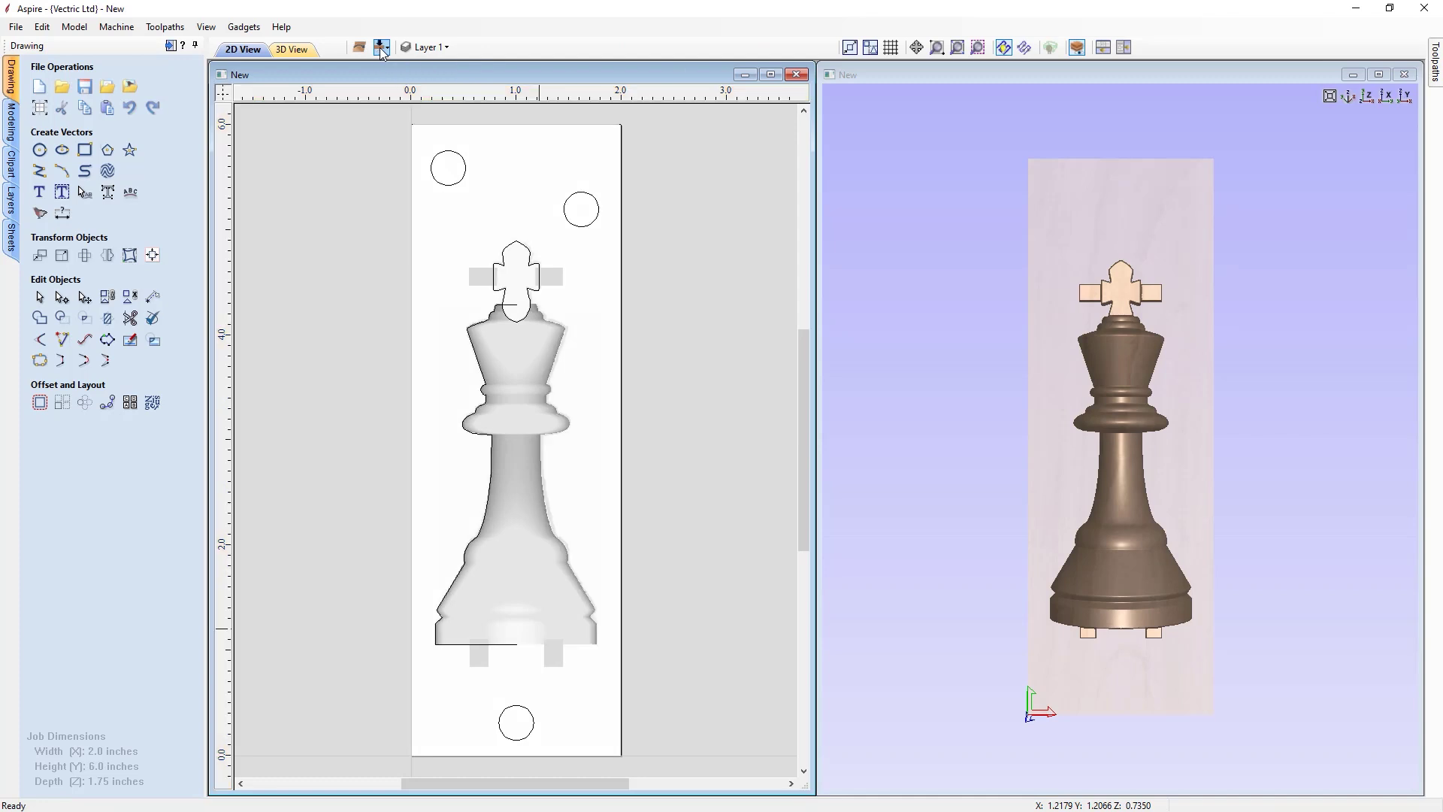
click(381, 50)
click(382, 53)
click(383, 56)
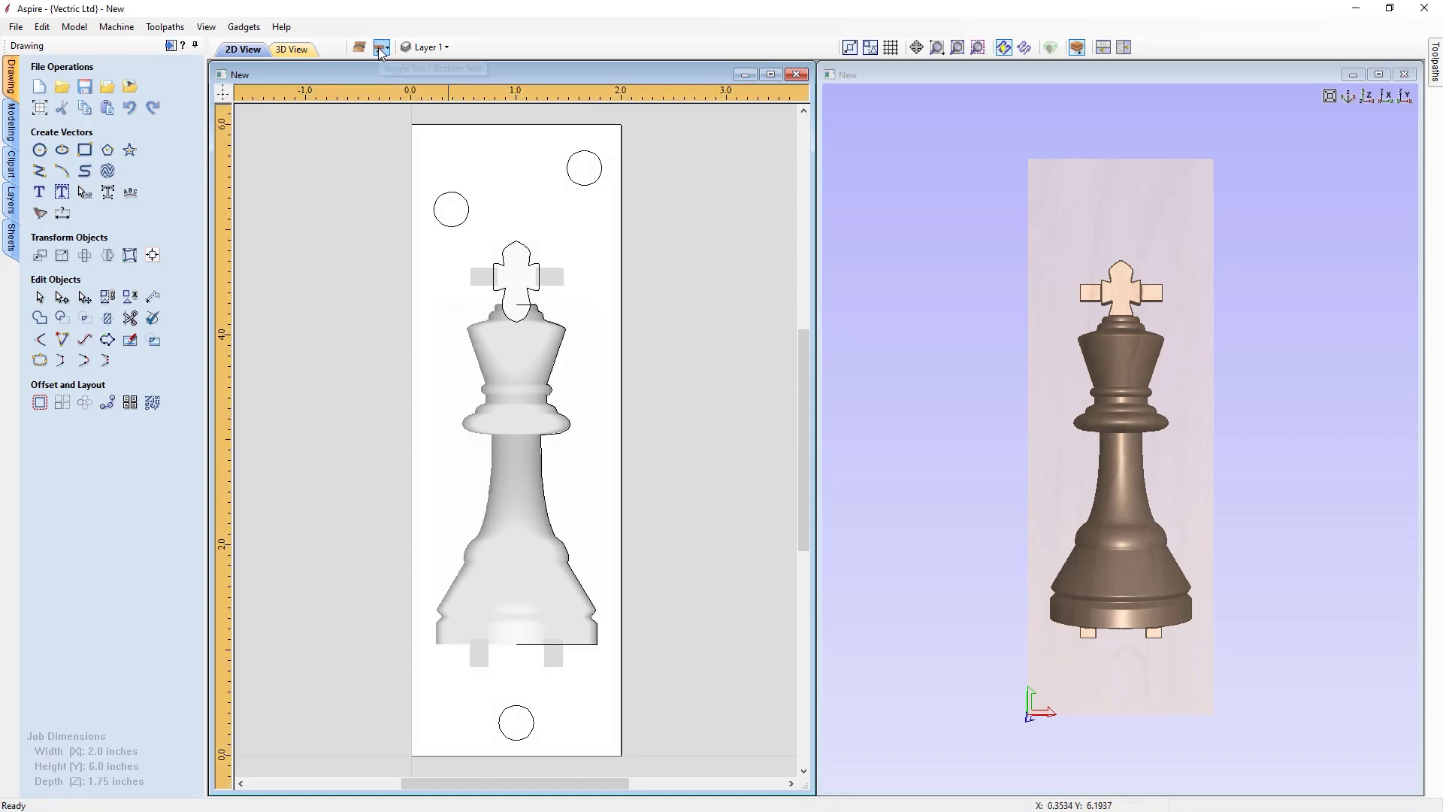
click(381, 52)
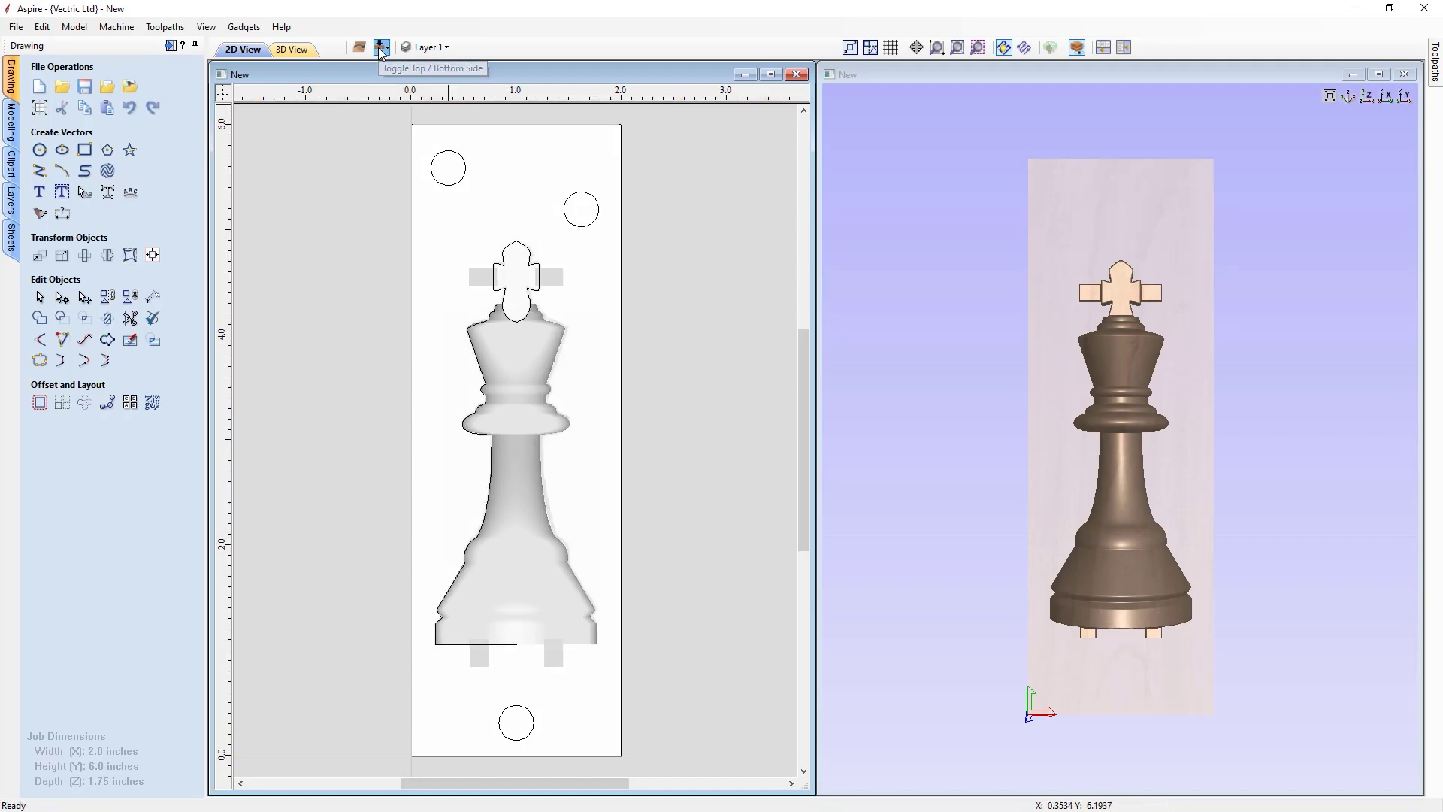
click(381, 52)
click(381, 50)
click(381, 49)
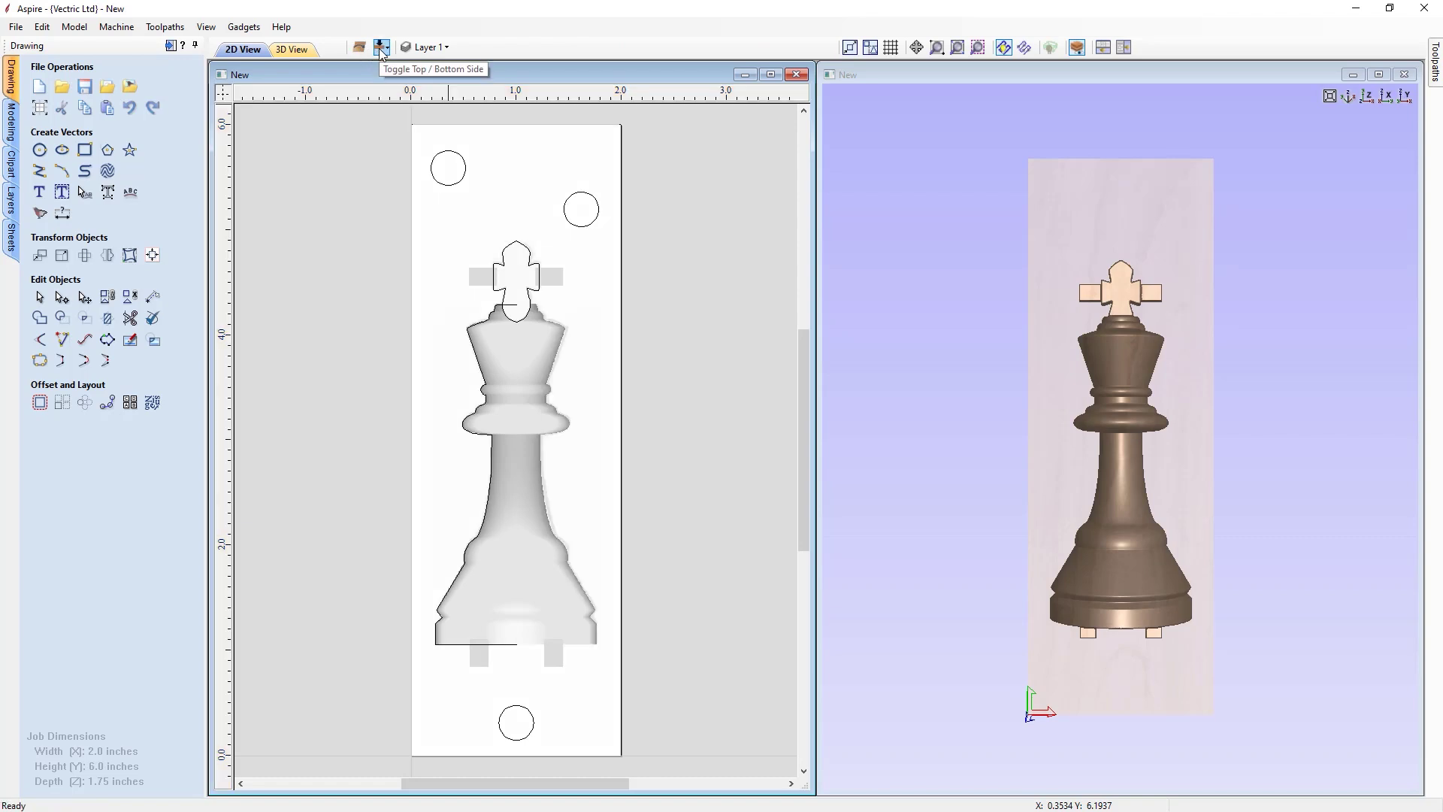
click(382, 50)
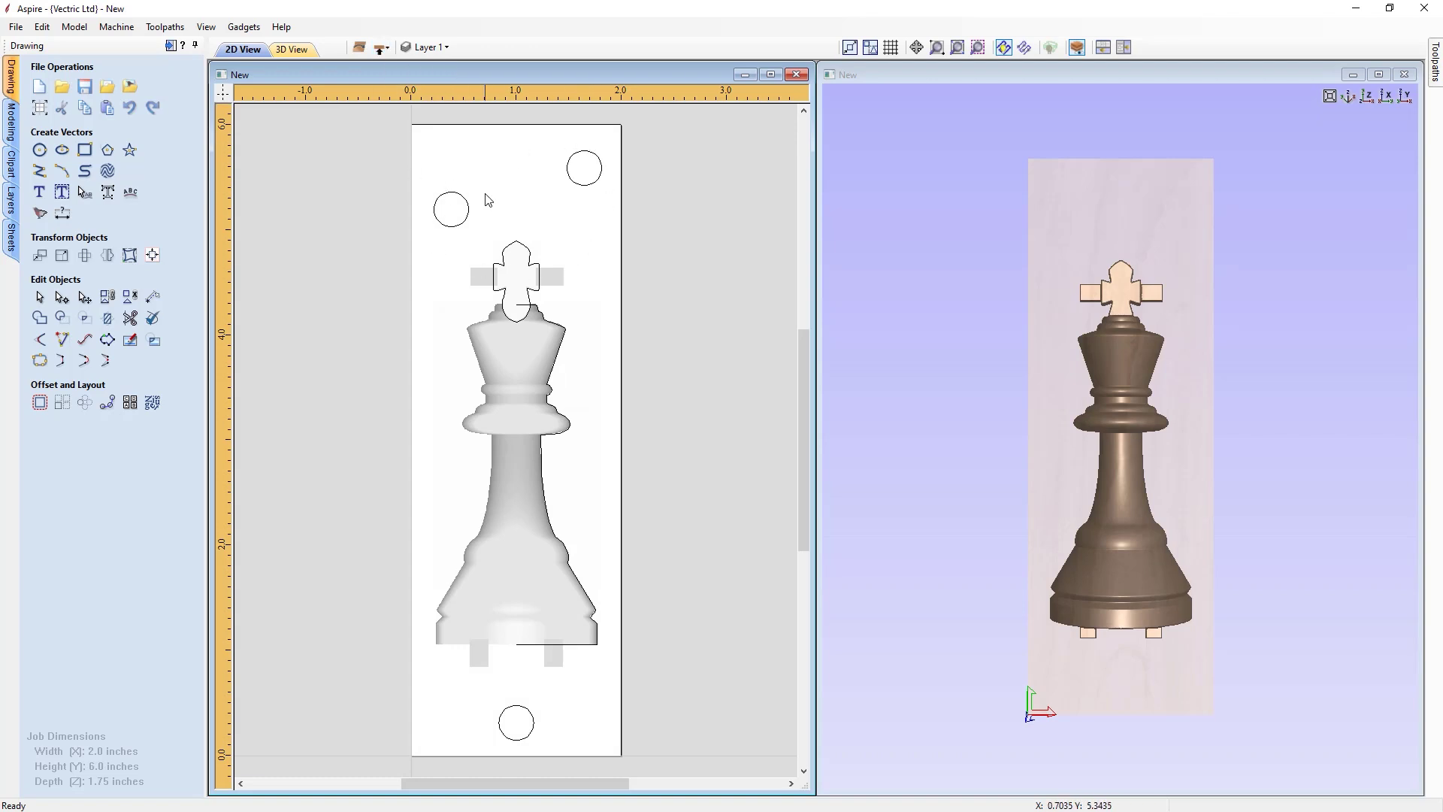
click(381, 50)
click(381, 50)
click(381, 50)
click(381, 50)
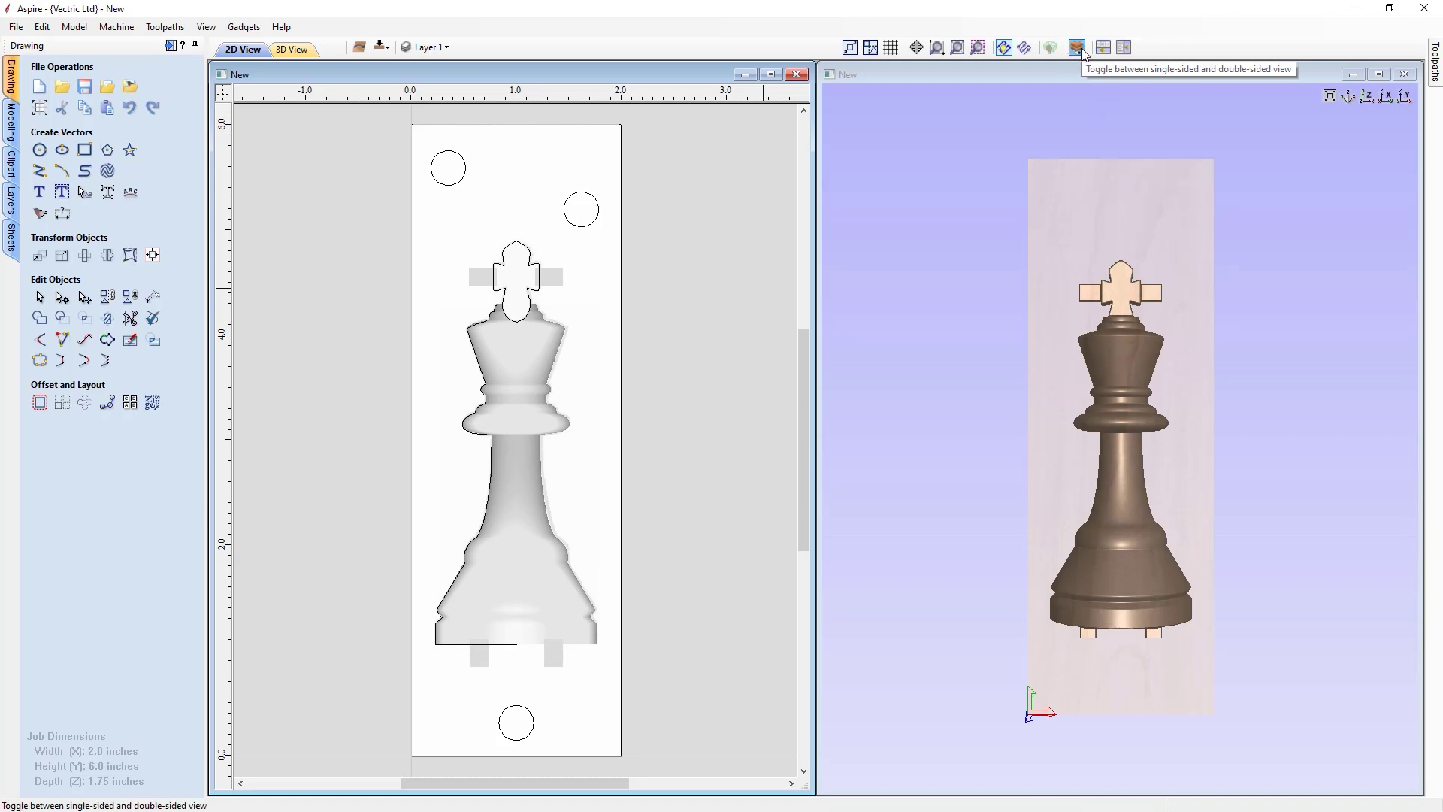
drag(973, 565, 922, 455)
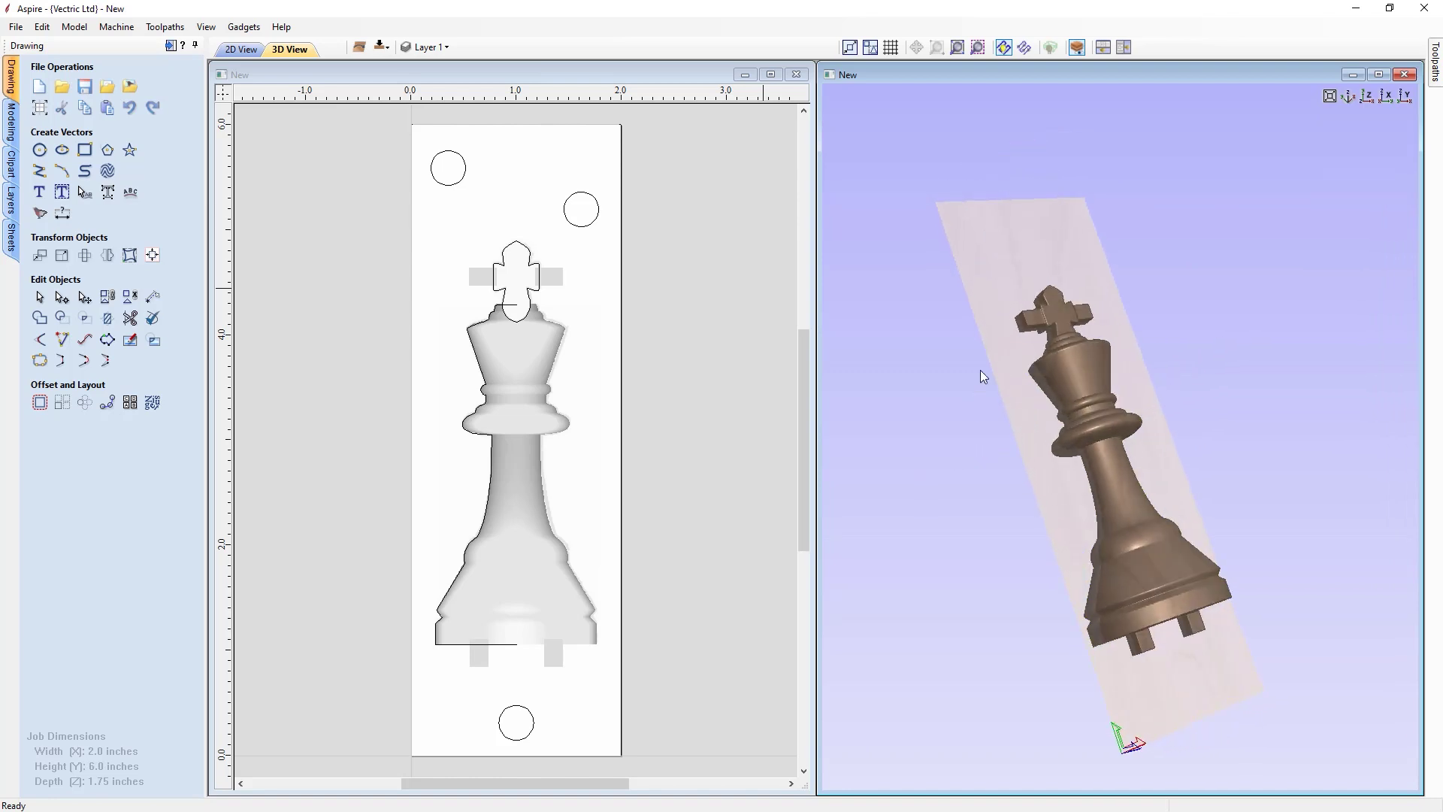
drag(1075, 517, 1015, 482)
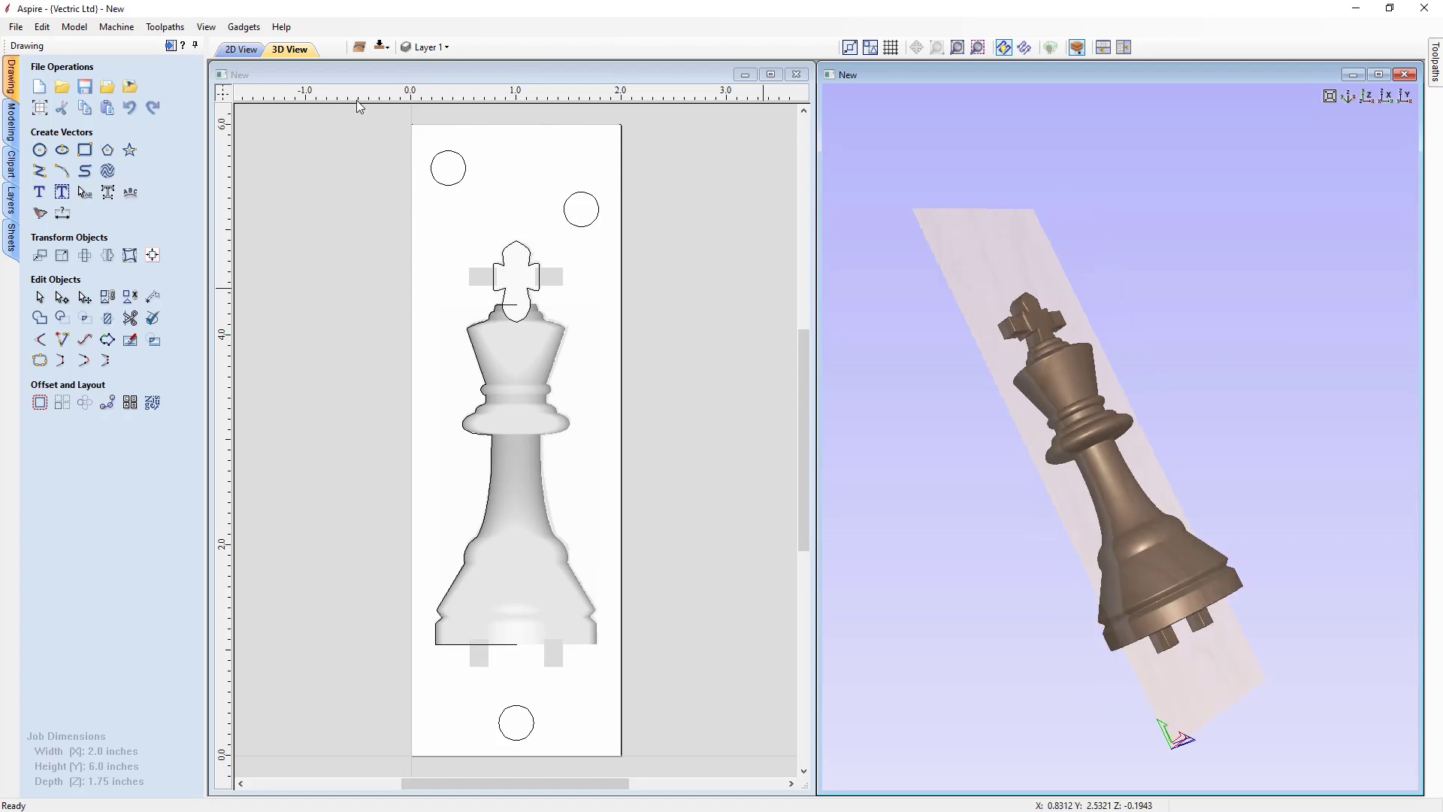
Hide the modelling plane and inspect the complete double-sided chess piece at an angle and straight from above
click(207, 27)
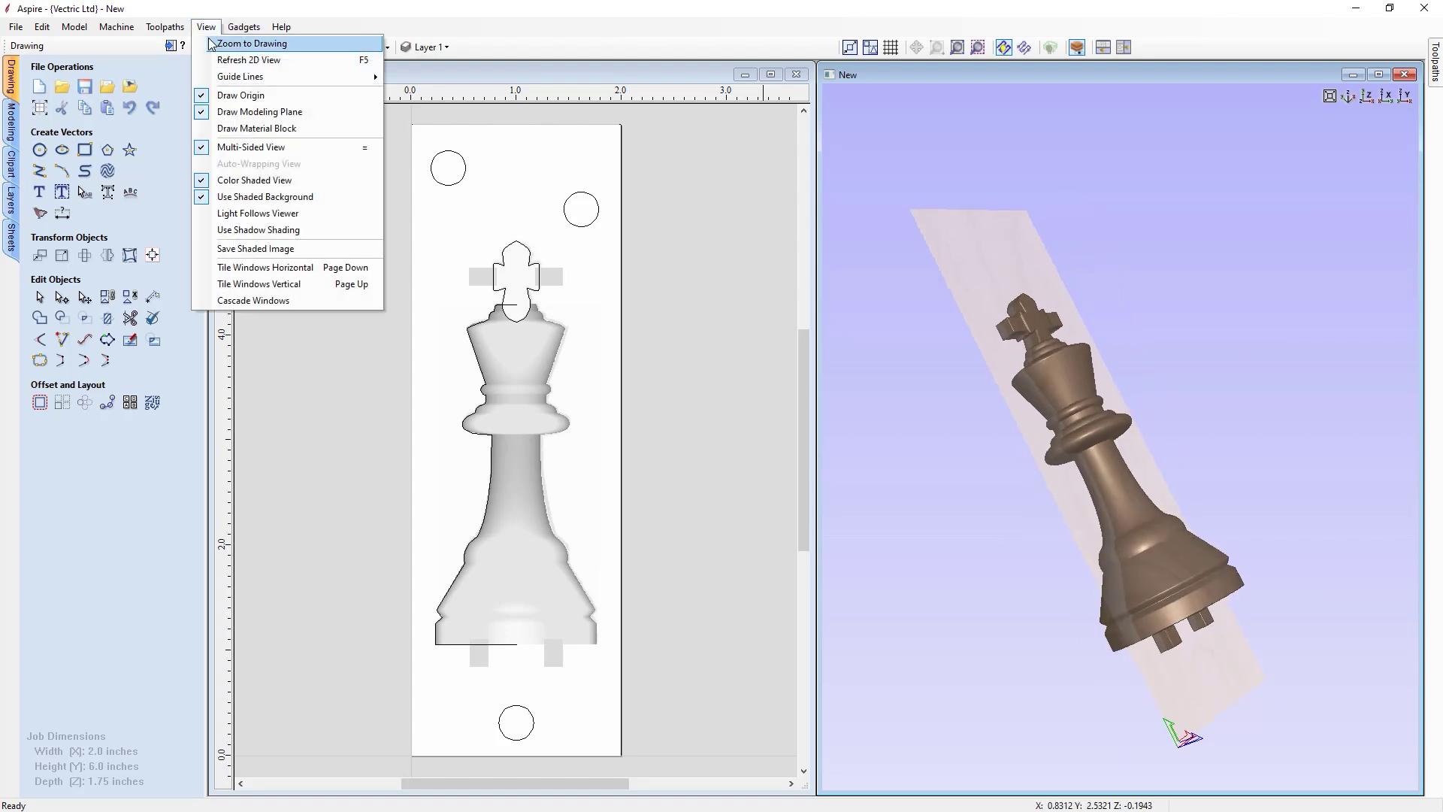
click(227, 112)
mouse_move(1160, 514)
mouse_down()
mouse_move(1021, 565)
mouse_move(973, 496)
mouse_move(1290, 472)
mouse_move(954, 328)
mouse_move(979, 364)
mouse_move(1170, 481)
mouse_move(1101, 467)
mouse_up()
drag(1033, 431, 1083, 433)
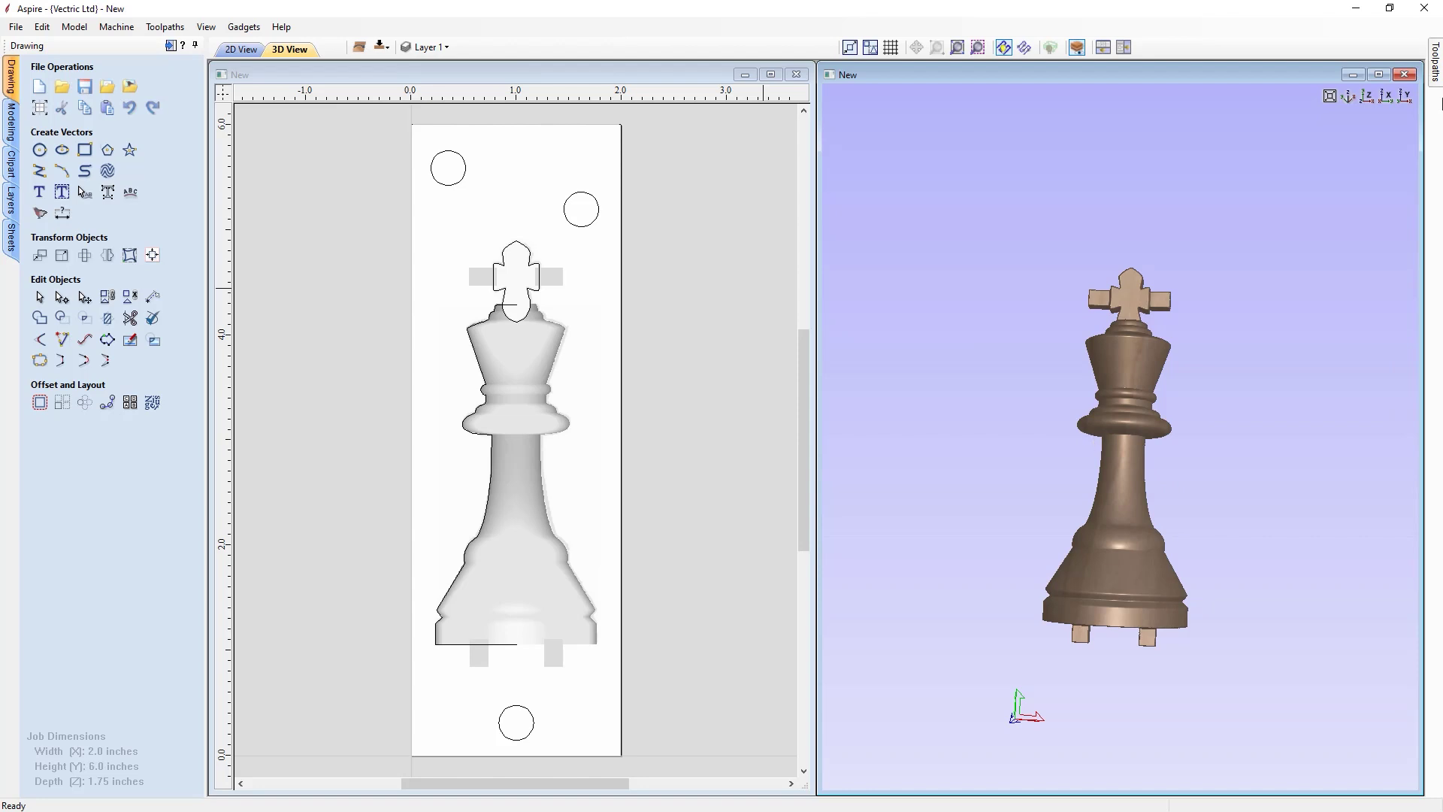
click(1370, 97)
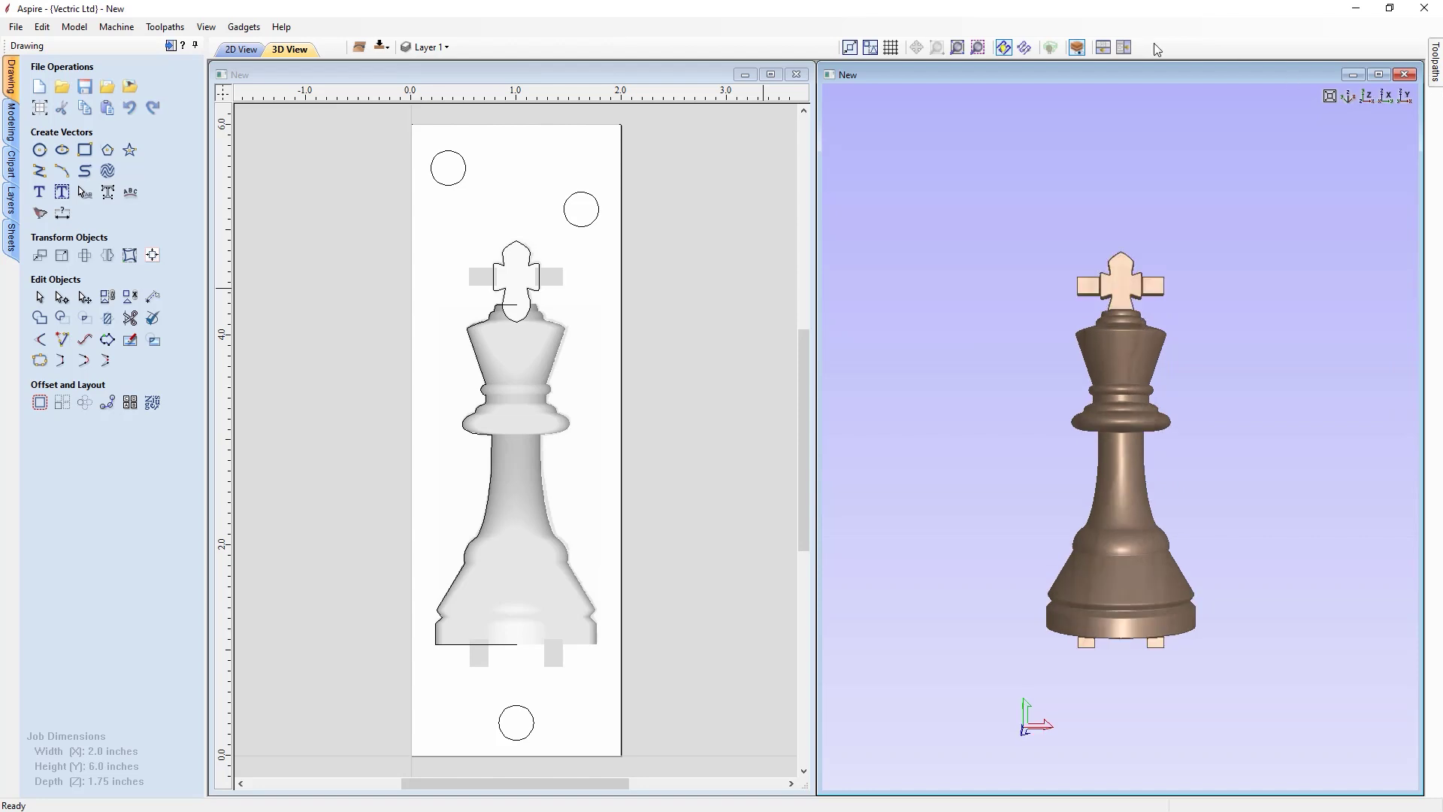
Switch to the bottom side of the job and rename its component level as Models
click(12, 130)
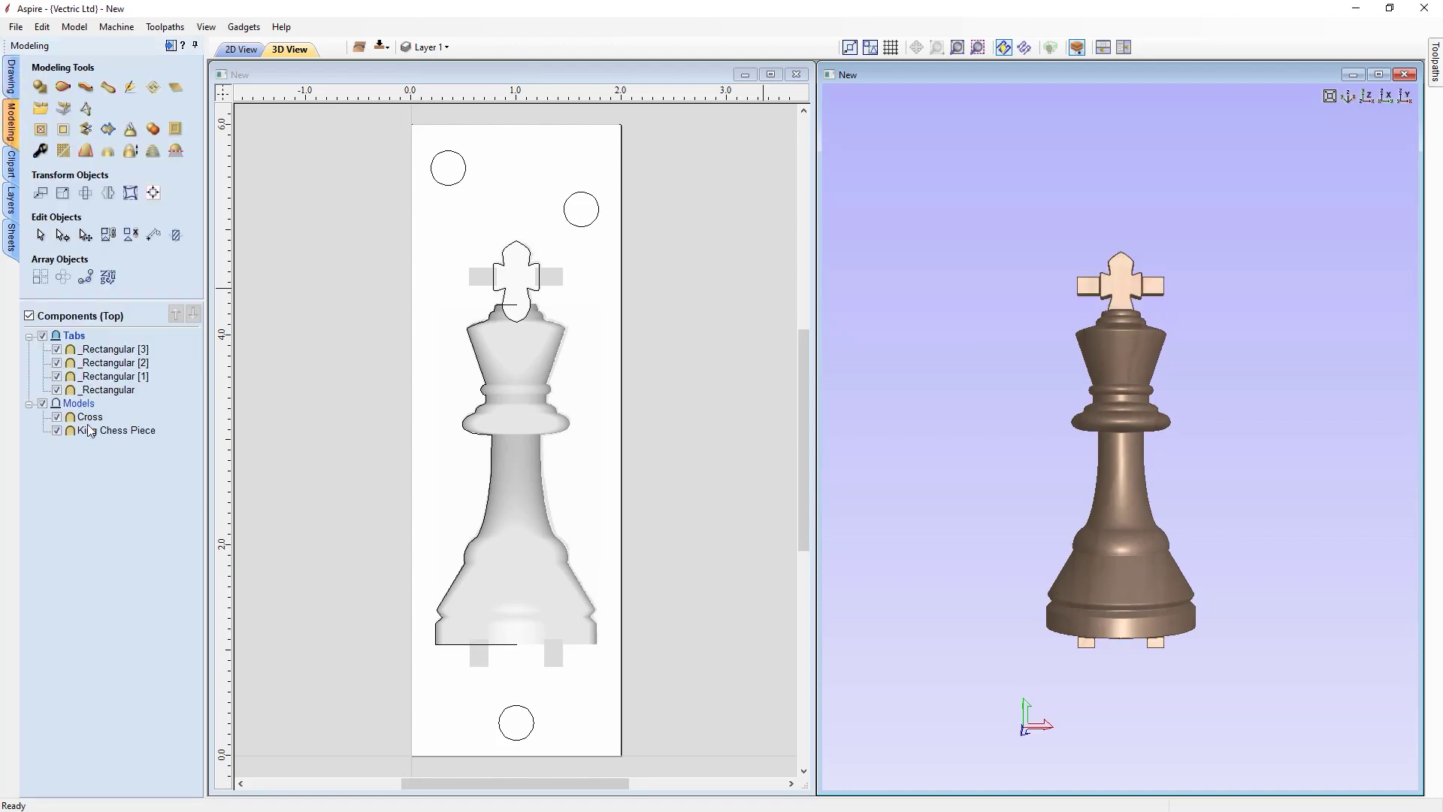
click(383, 48)
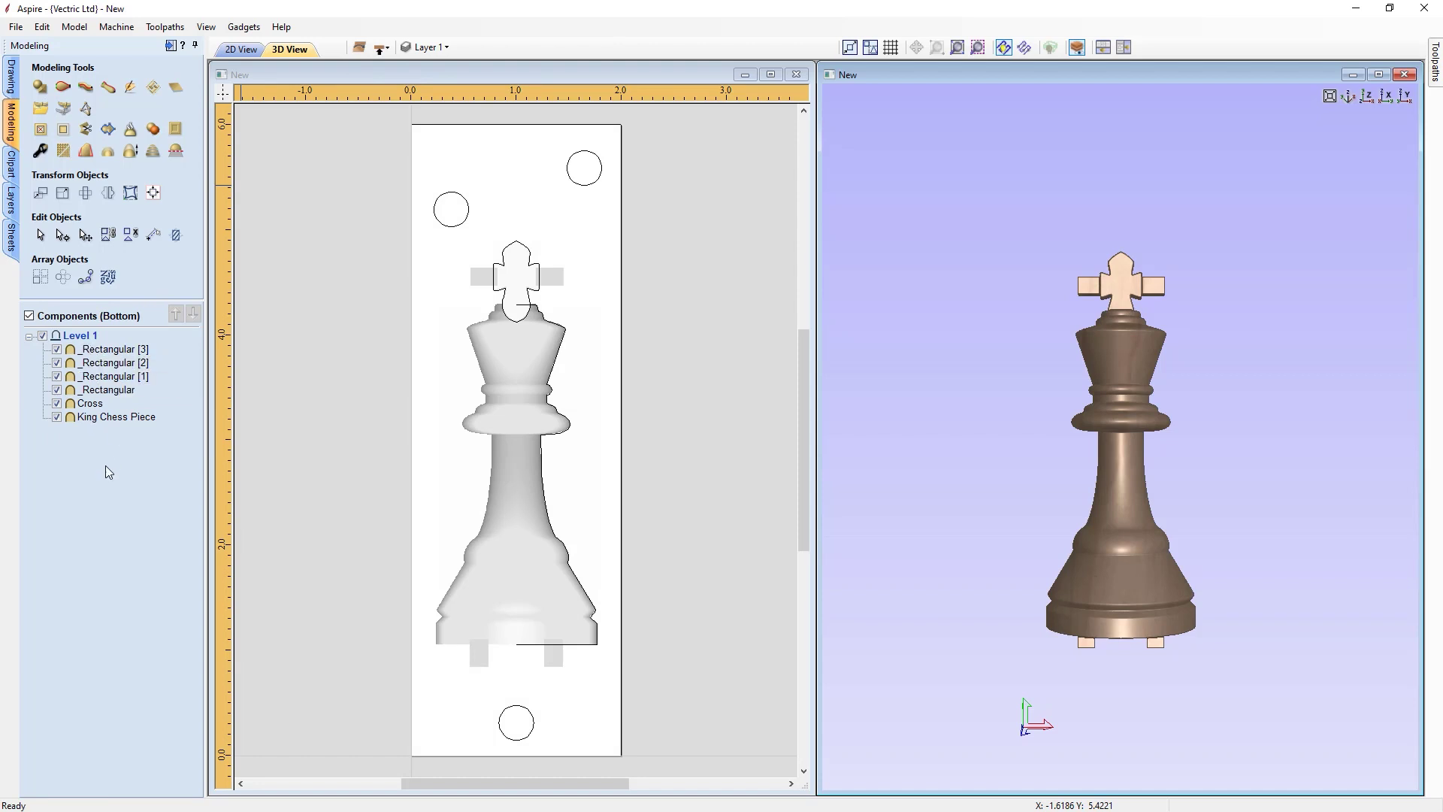
right_click(71, 338)
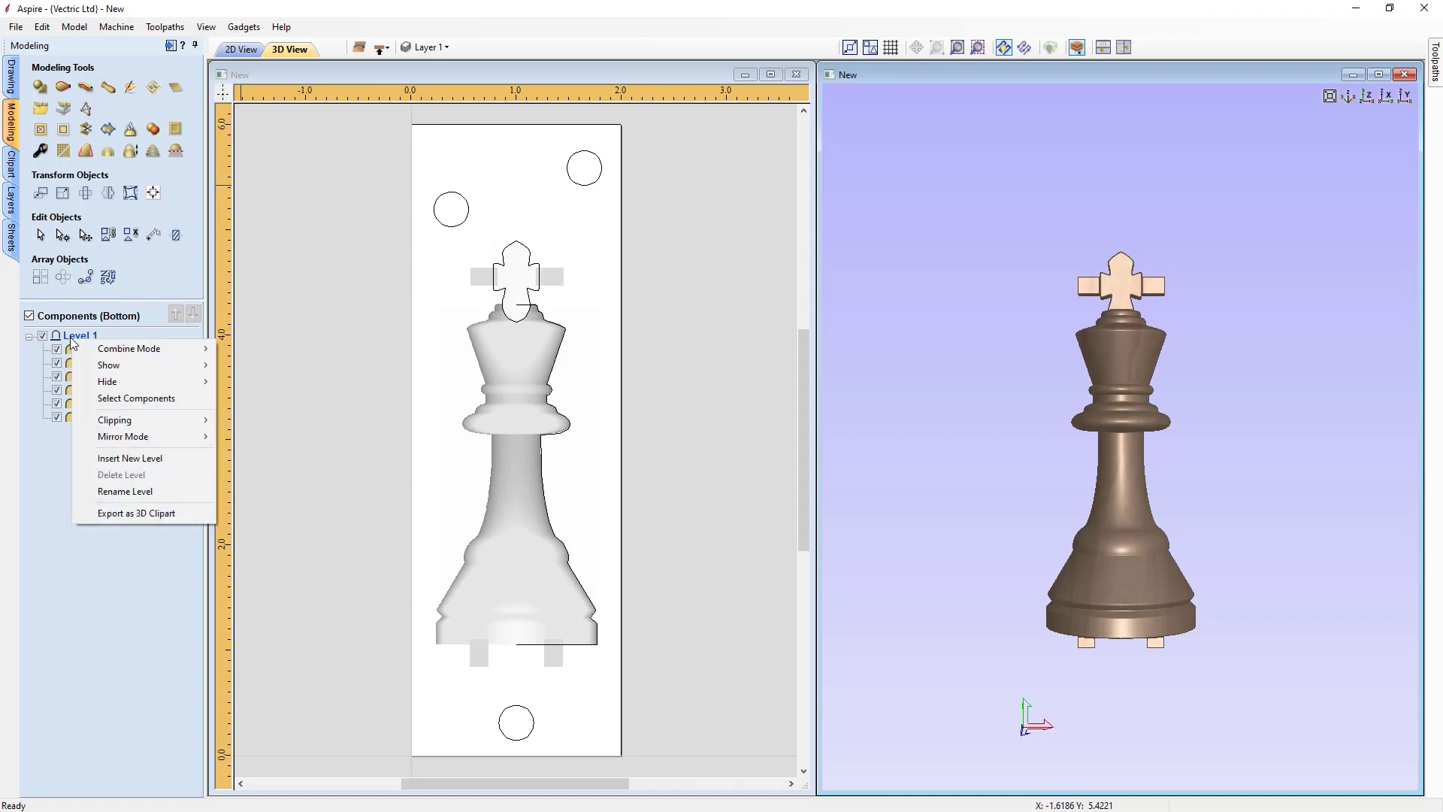
click(107, 492)
text(Models)
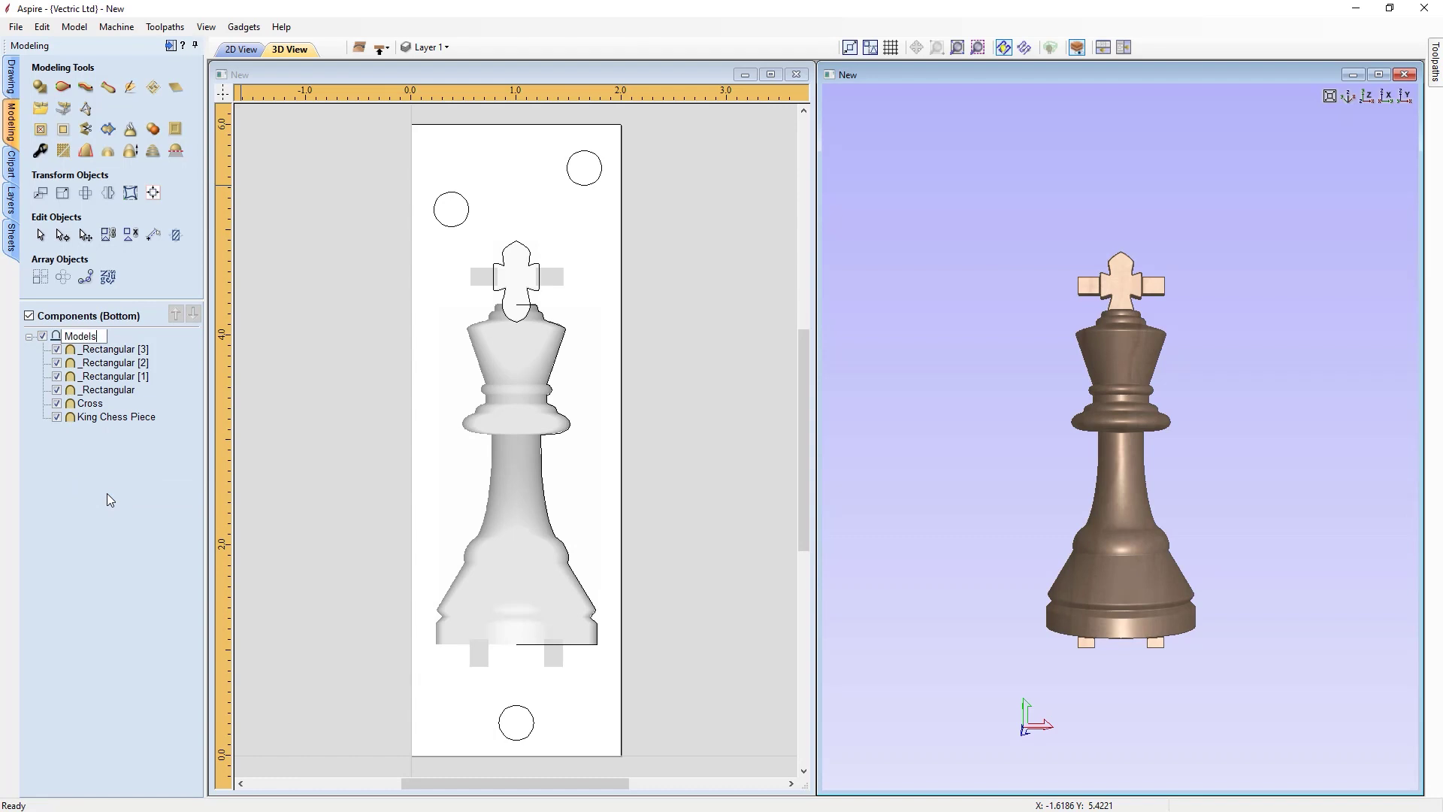
key(Return)
Insert a new level on the bottom side and name it Tabs
right_click(79, 349)
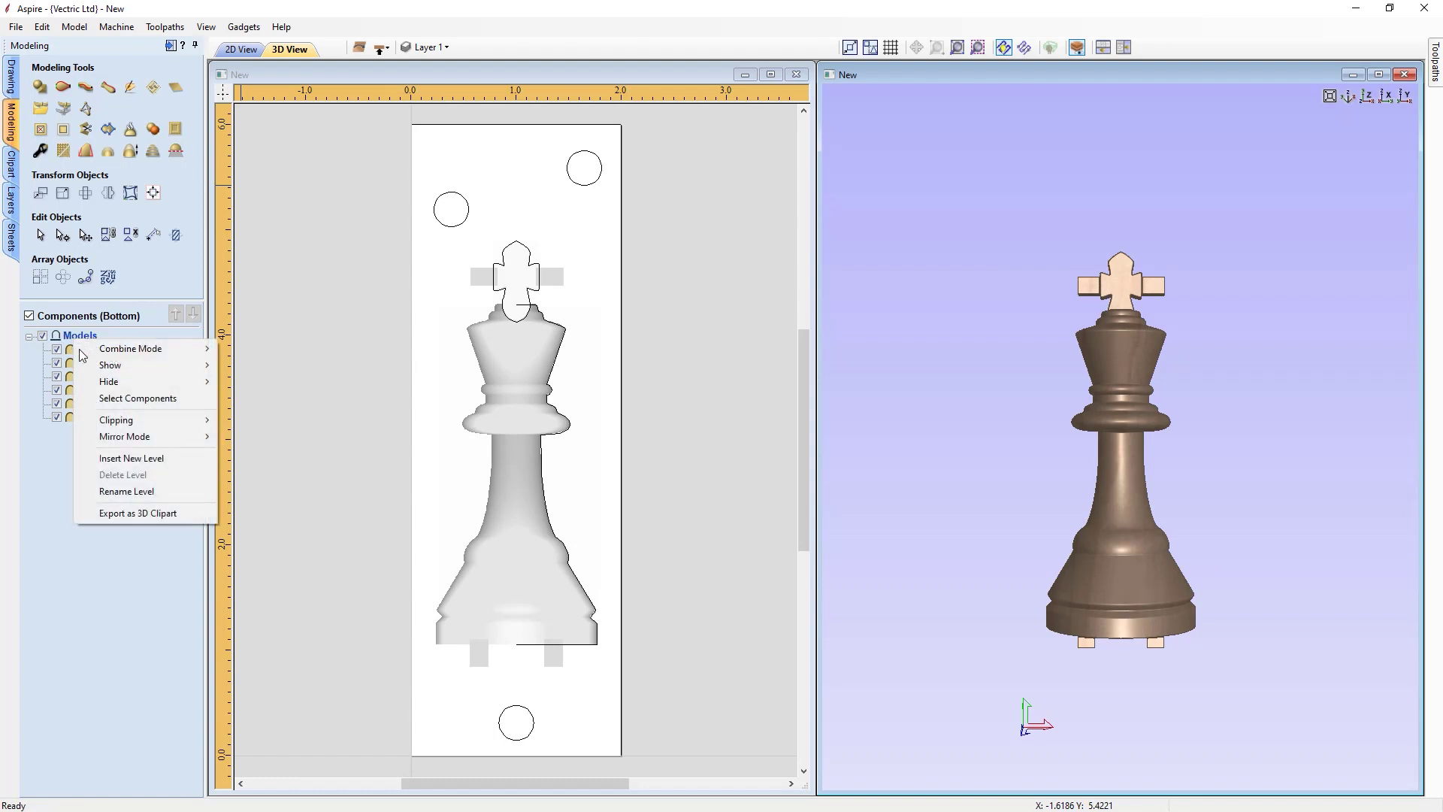
click(117, 458)
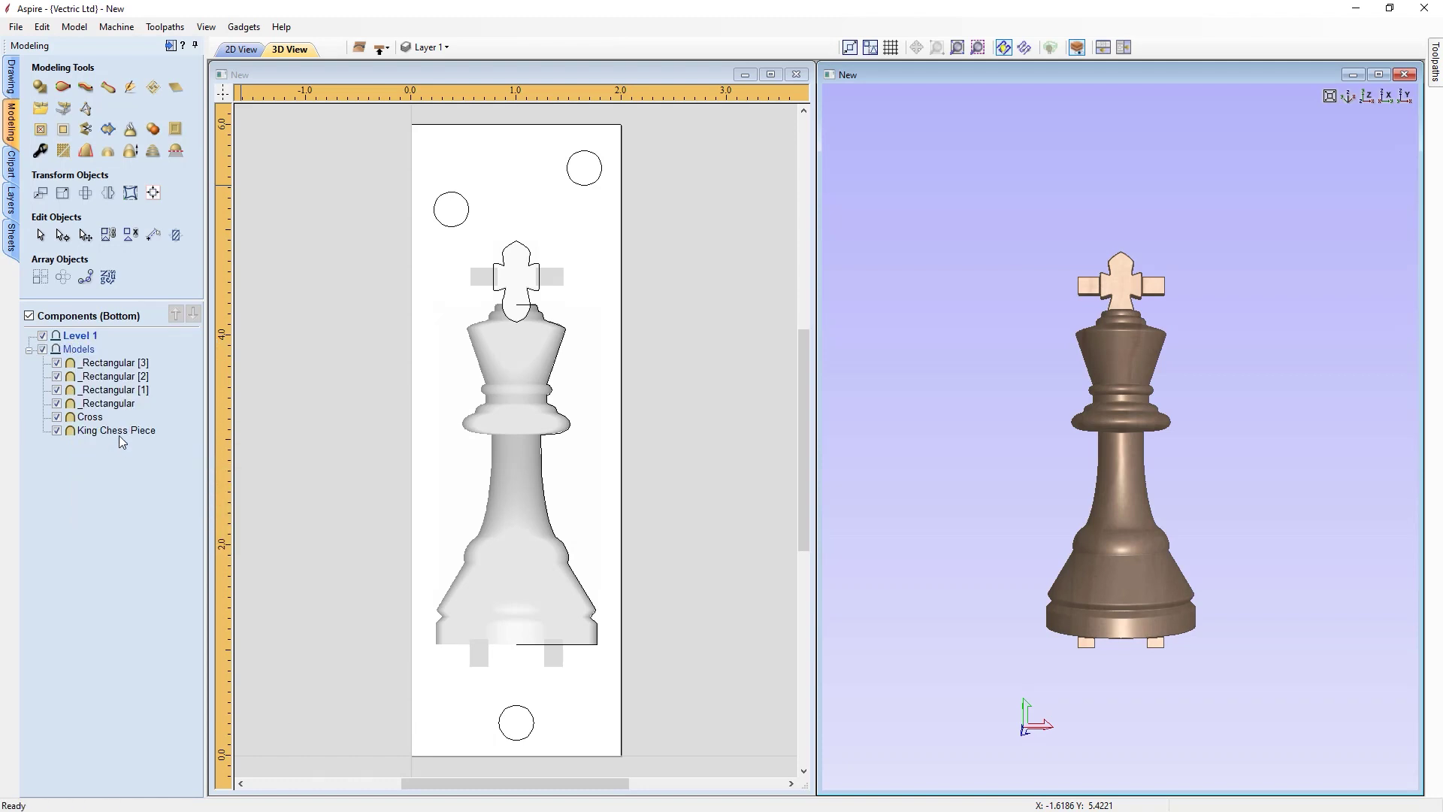
double_click(88, 335)
click(99, 403)
Move the four rectangular tab components into the bottom side's Tabs level, and check the level by hiding and showing it
click(96, 366)
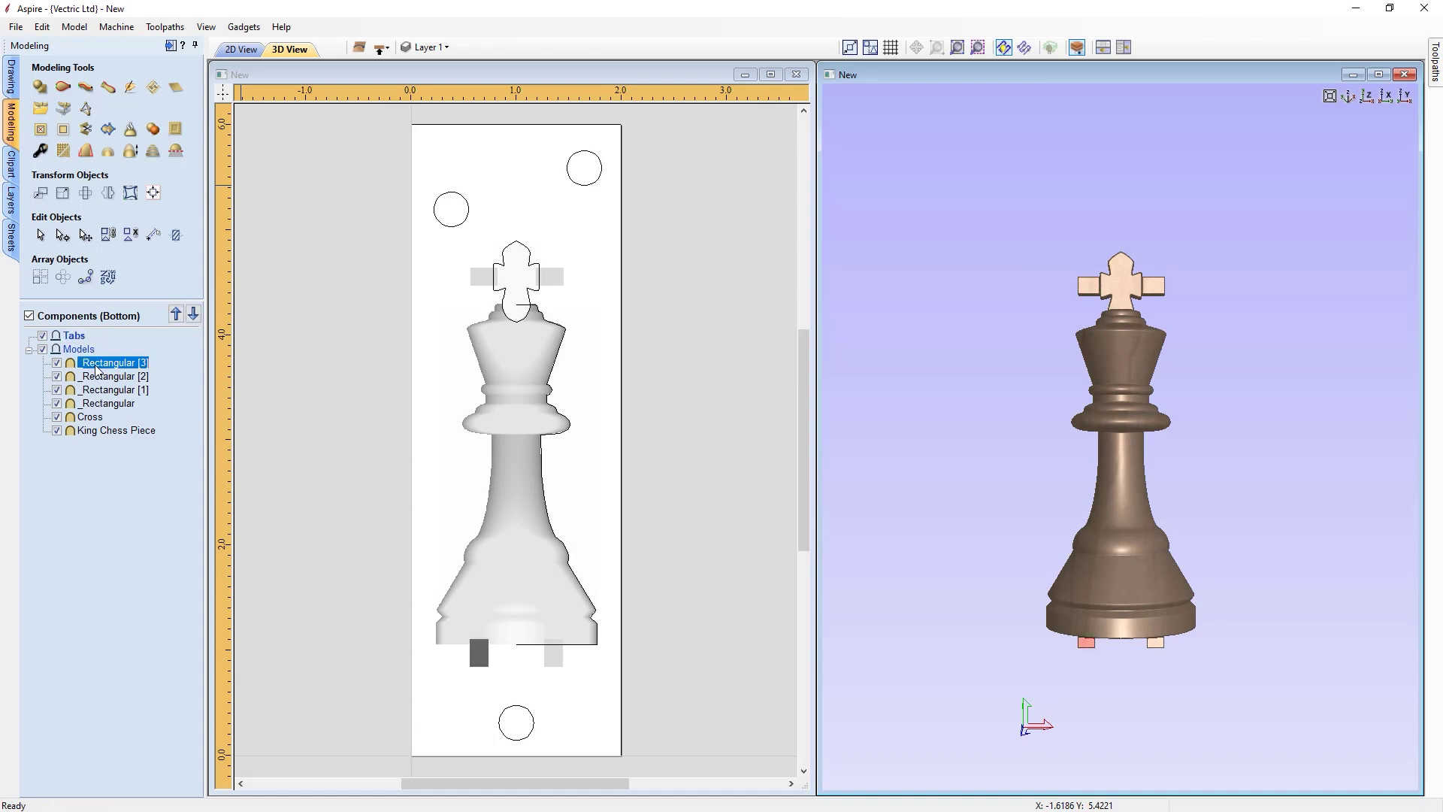
shift+click(96, 411)
drag(97, 412, 102, 346)
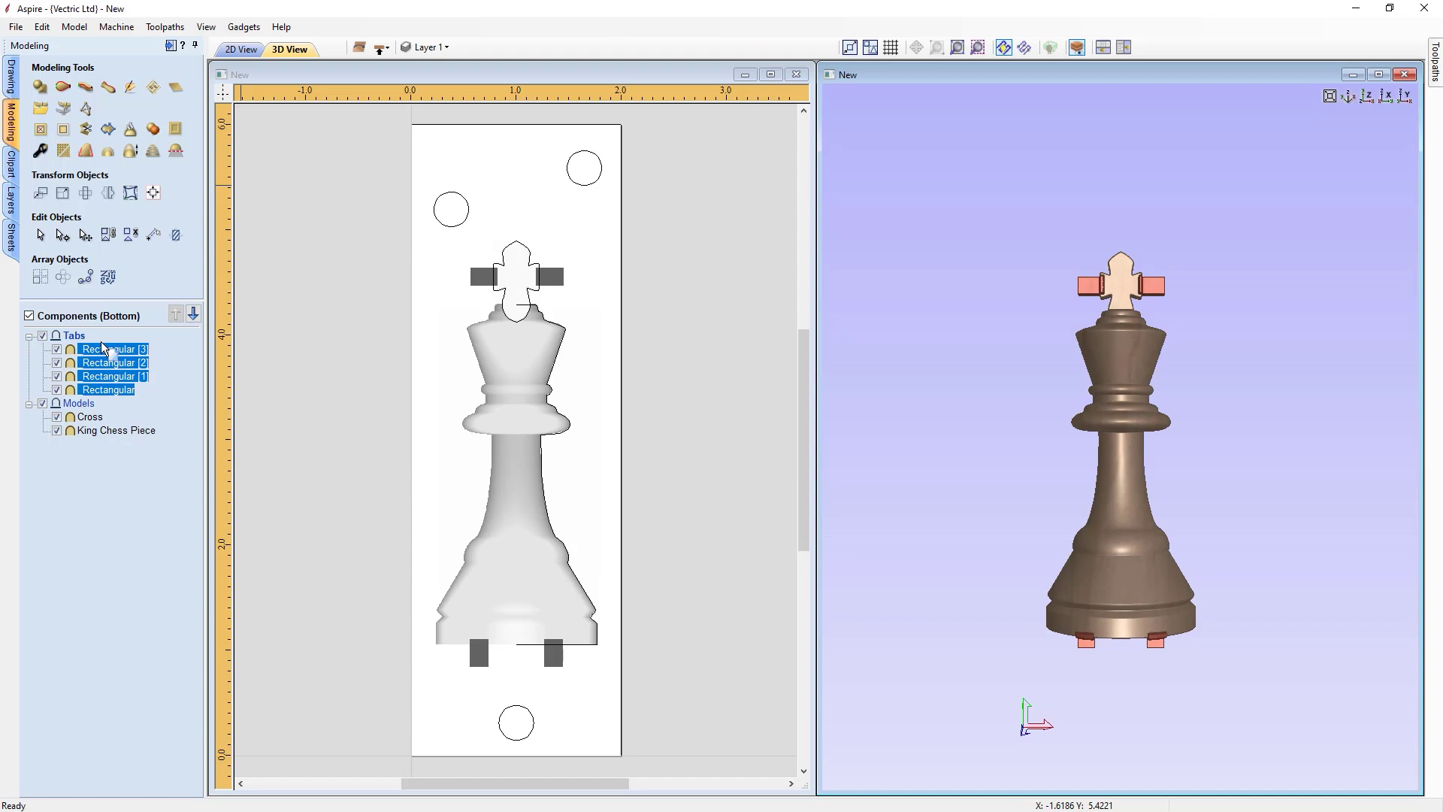
click(132, 528)
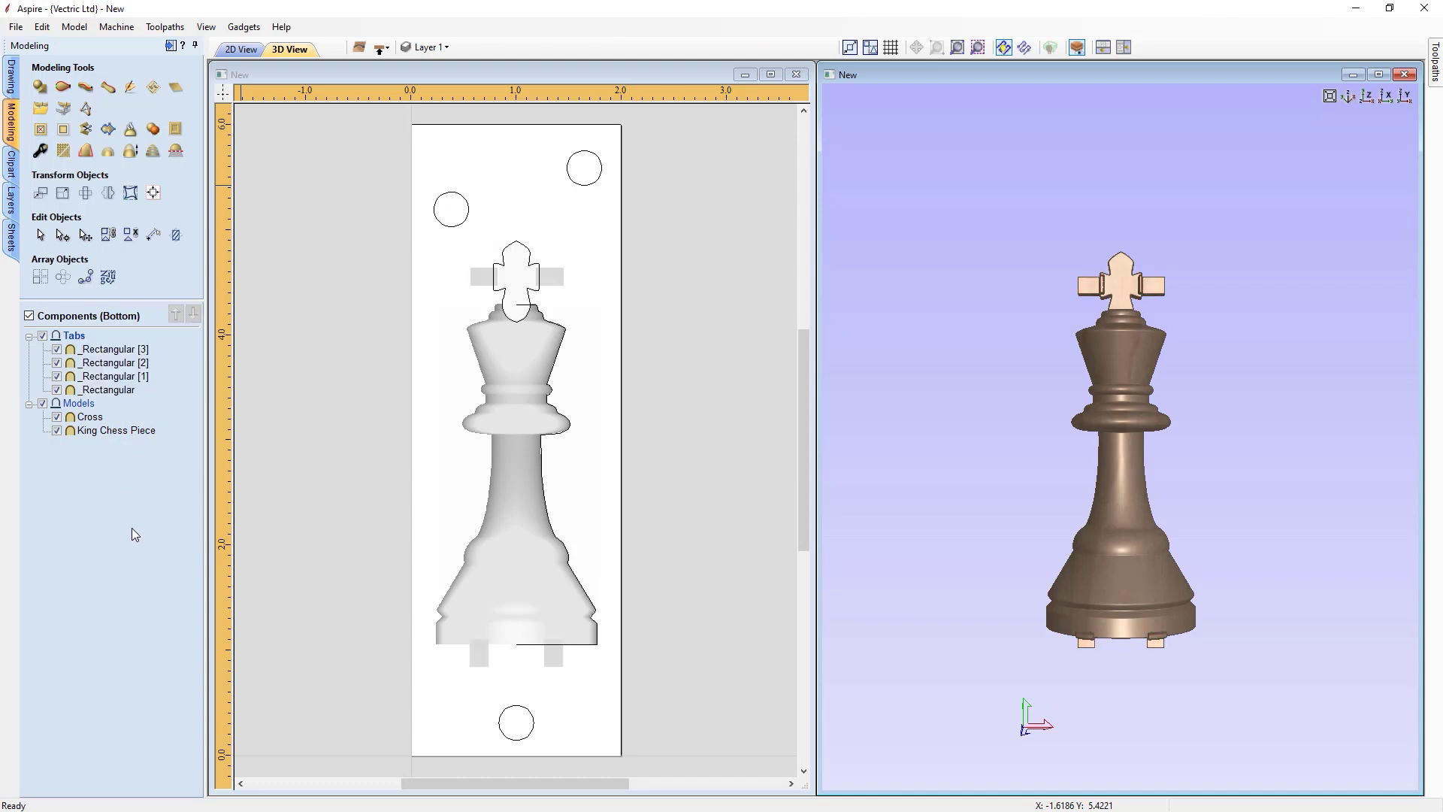
click(42, 336)
click(43, 336)
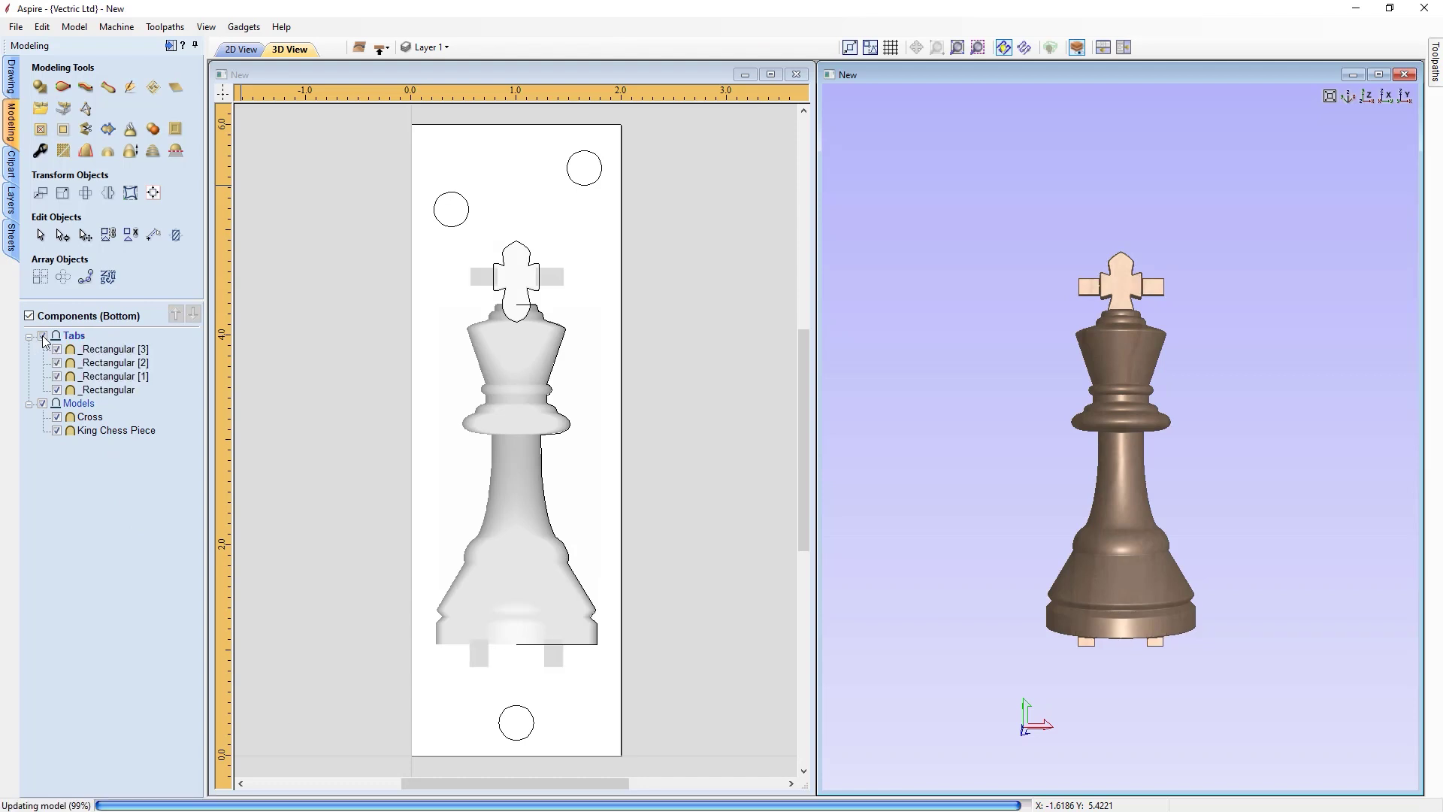
Set the combine mode of the bottom side's Tabs level to Merge and inspect the model at an angle
right_click(75, 337)
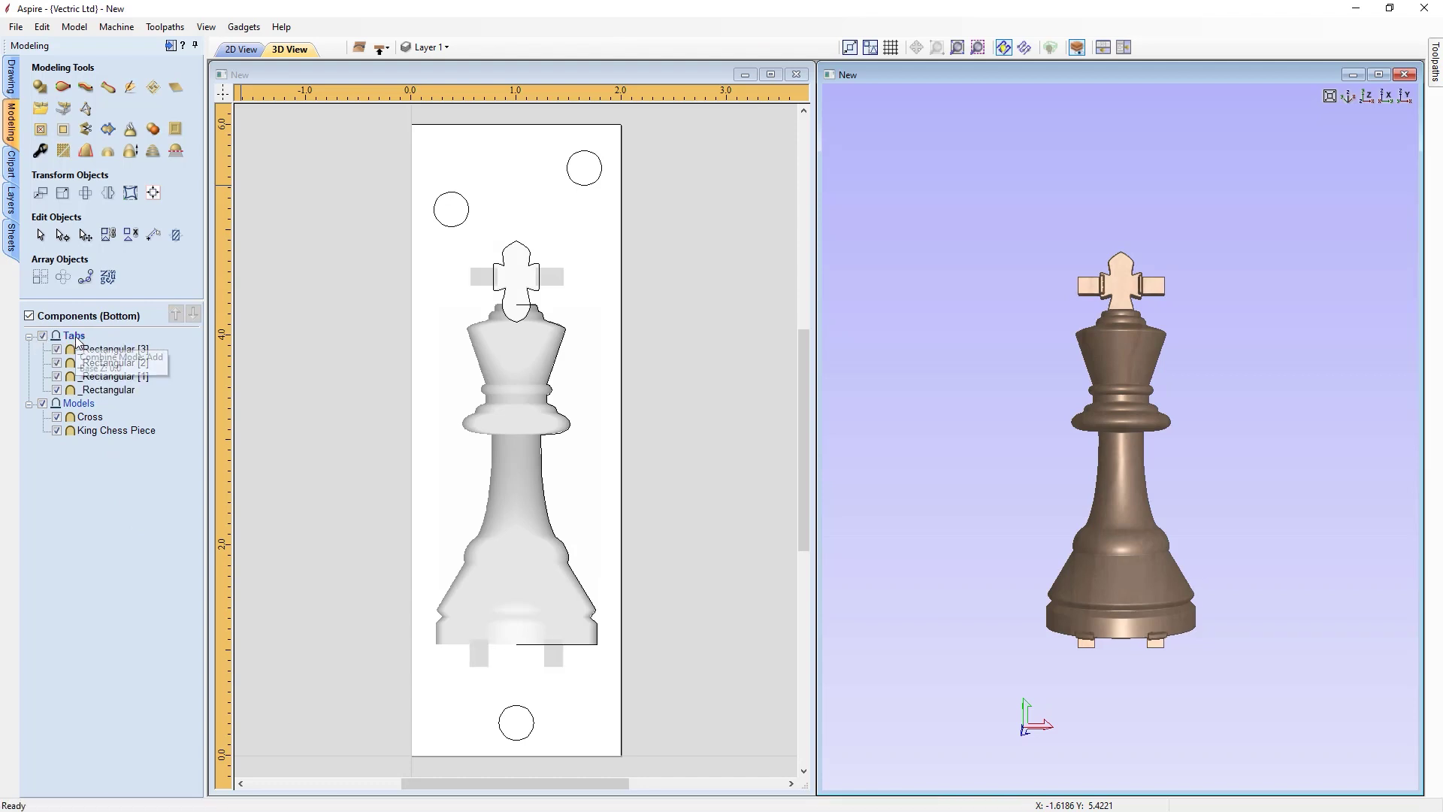
mouse_move(91, 349)
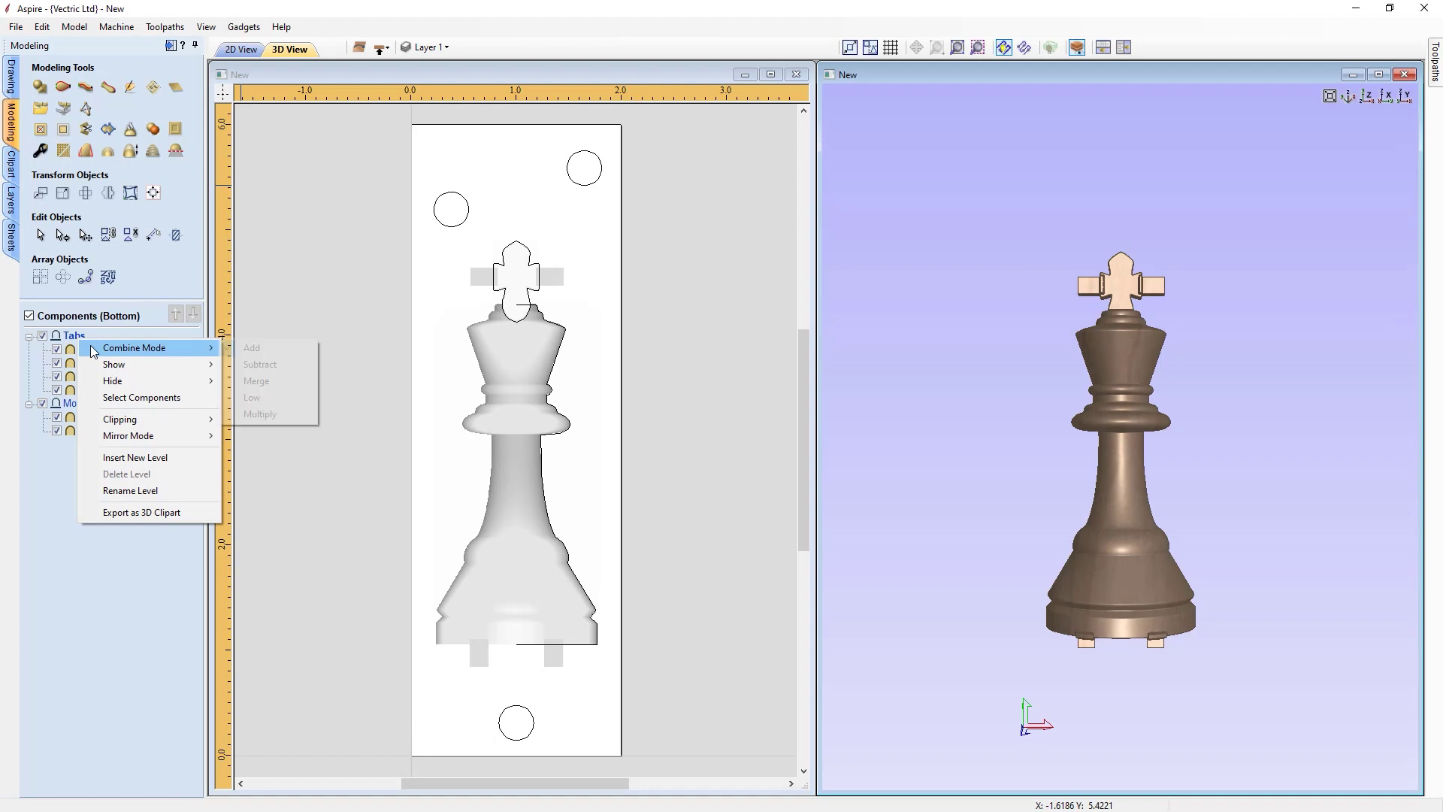
click(251, 383)
drag(1018, 418, 1076, 480)
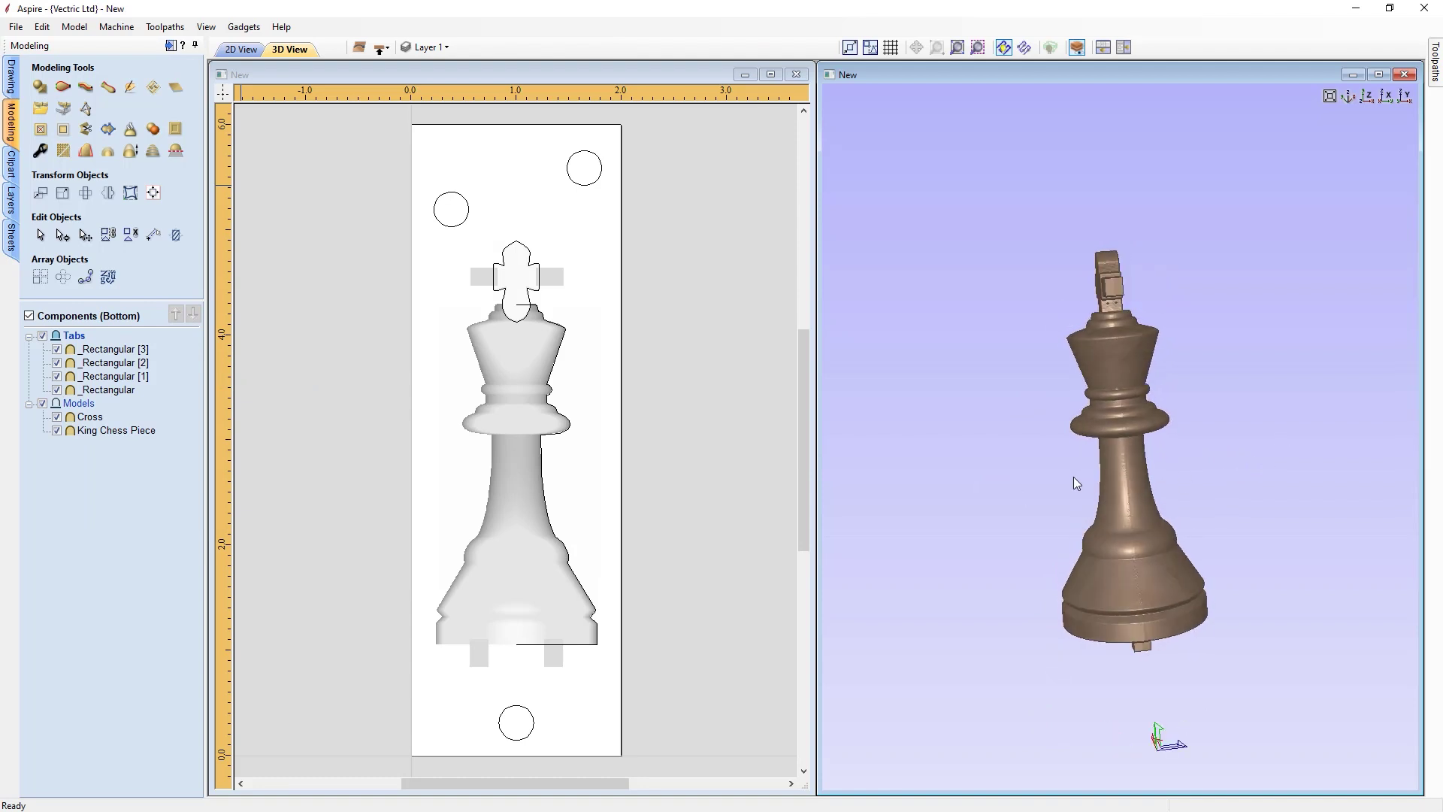
click(1367, 95)
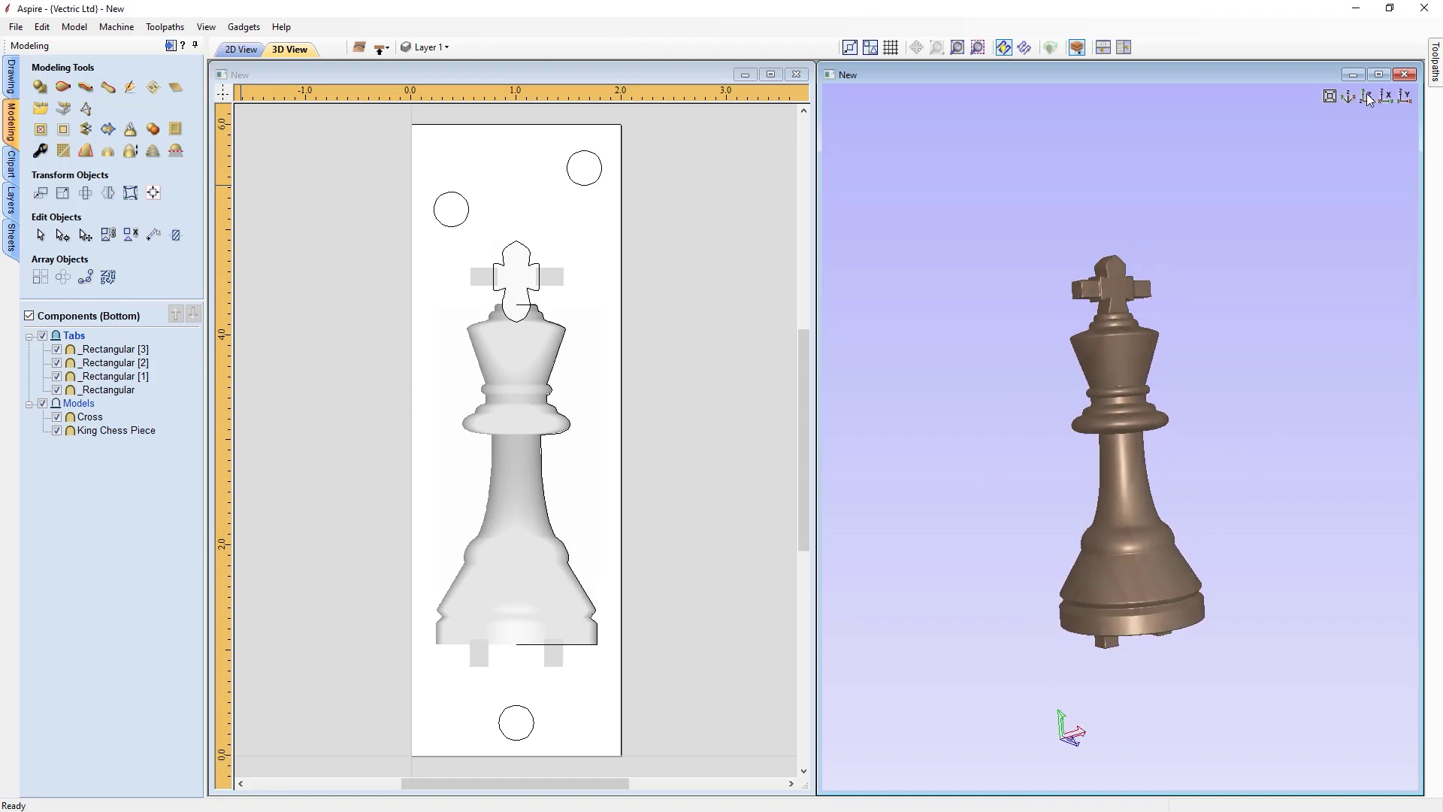
Show only the job's top side with the modelling plane visible, in a maximised 3D view seen along X
click(381, 49)
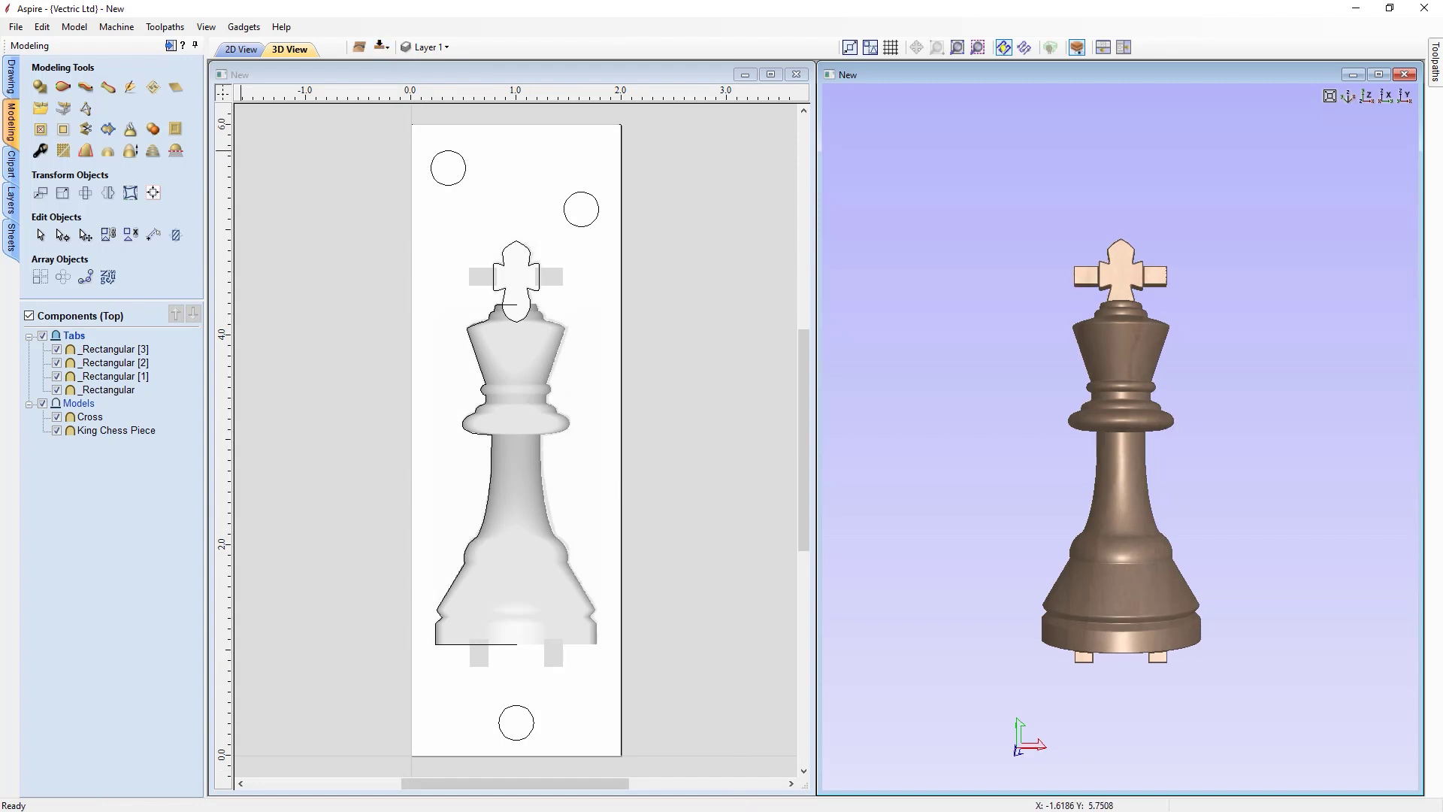
click(1078, 48)
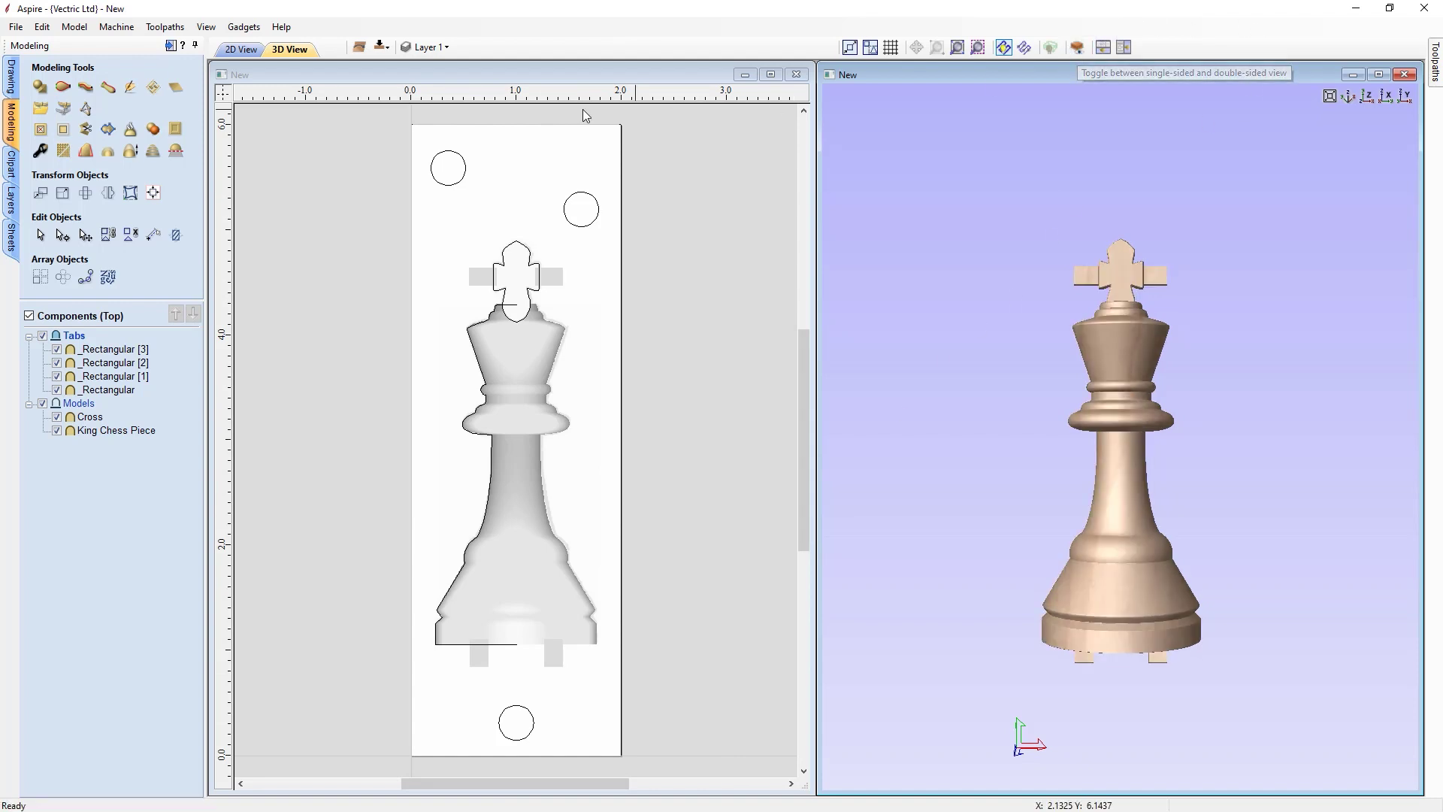
click(206, 28)
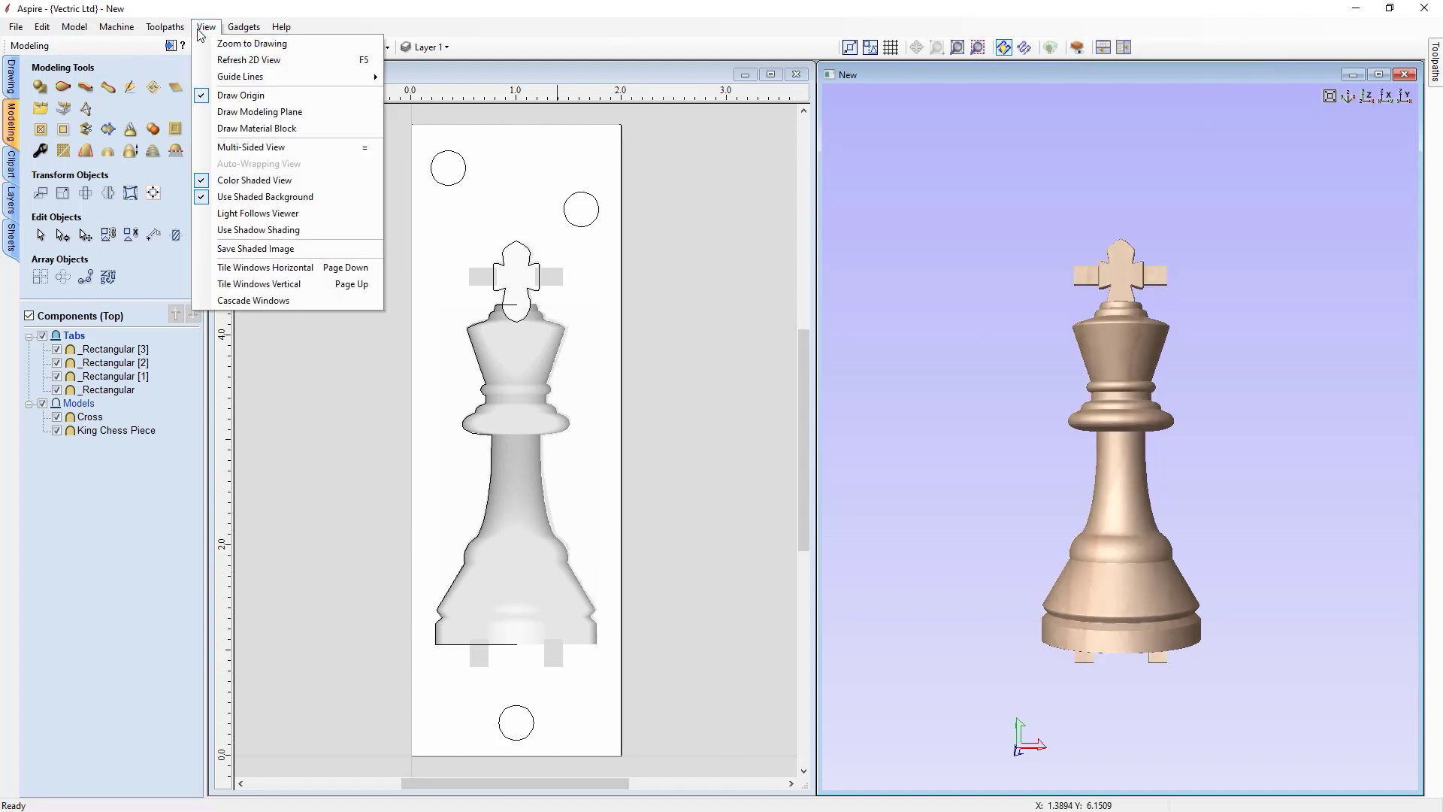
click(223, 113)
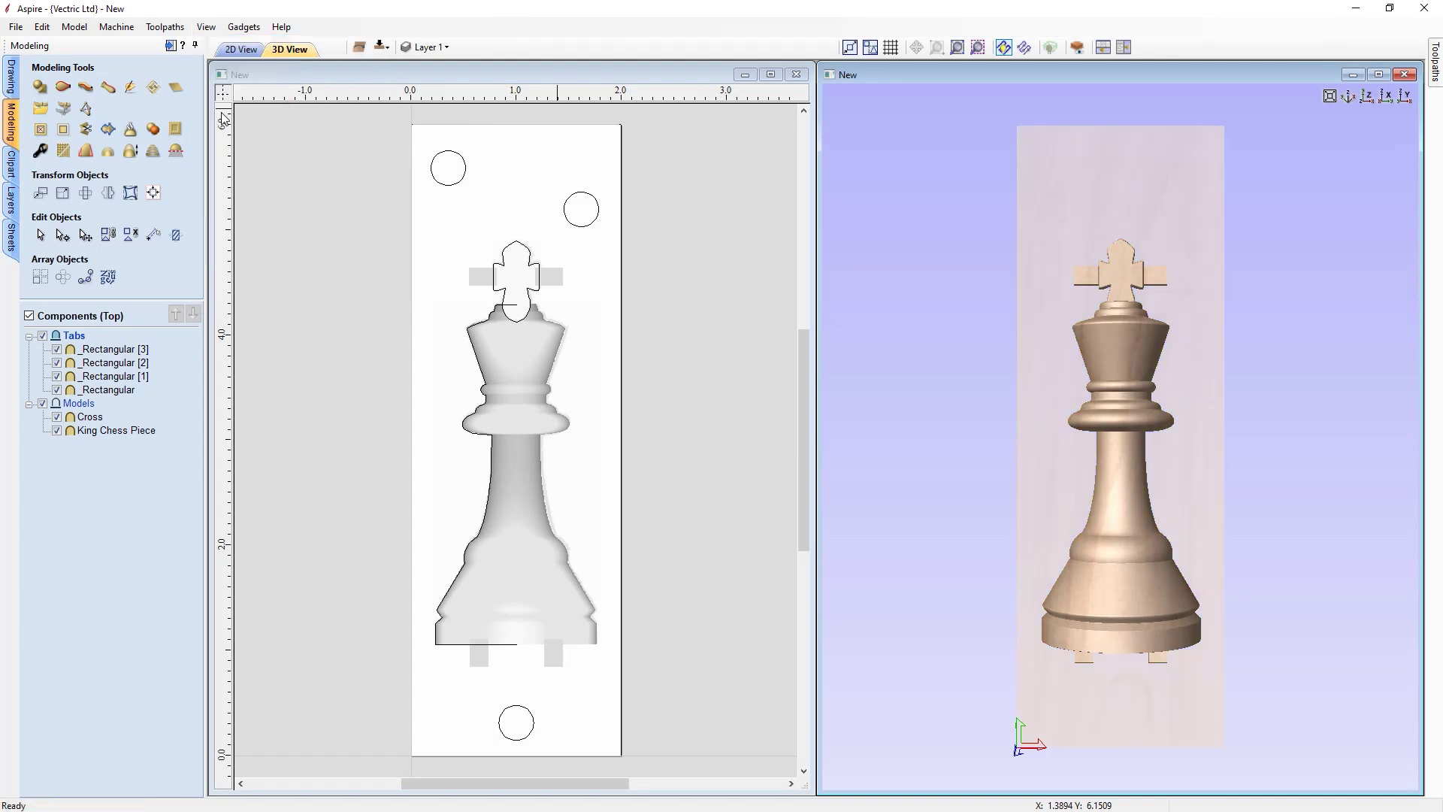
click(1379, 74)
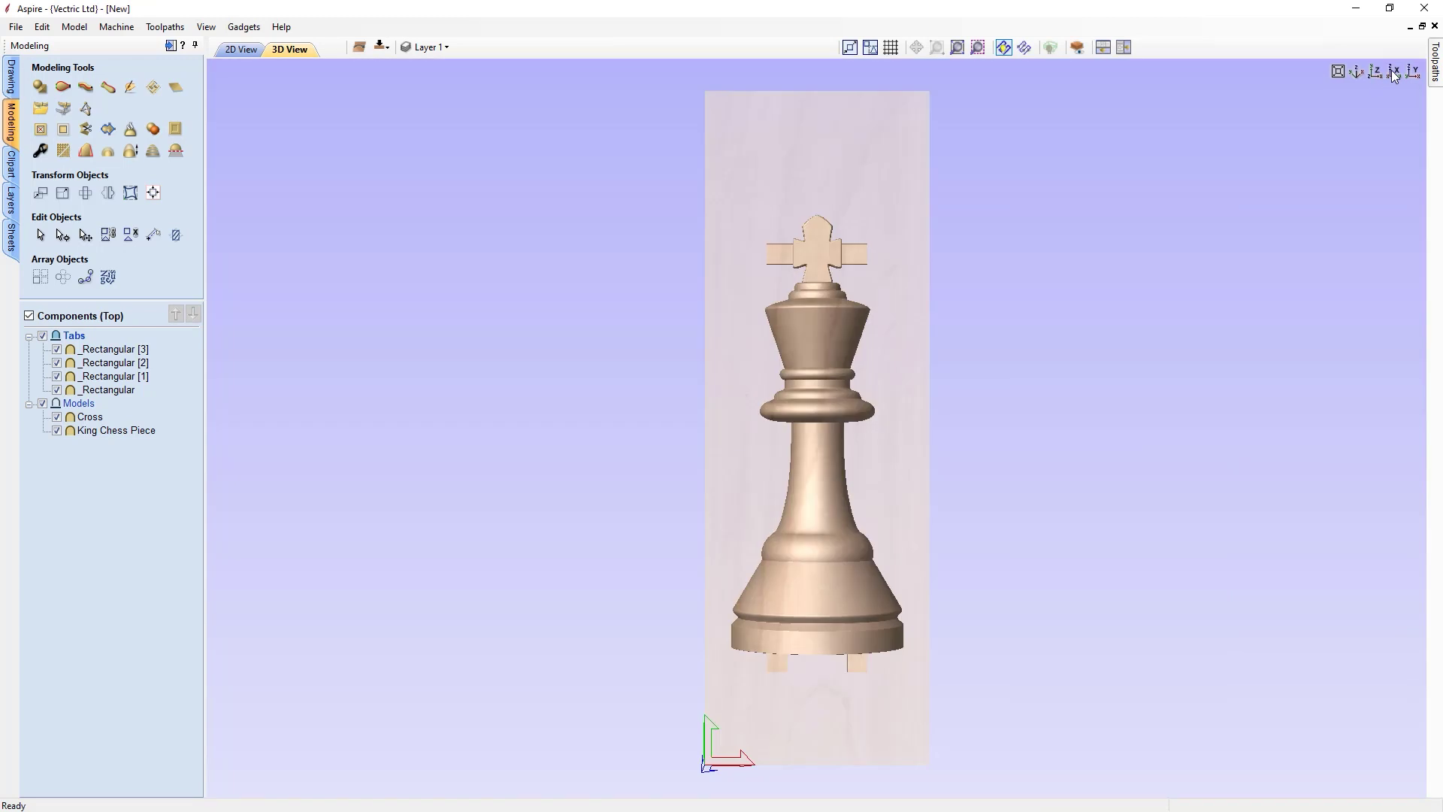
click(1394, 73)
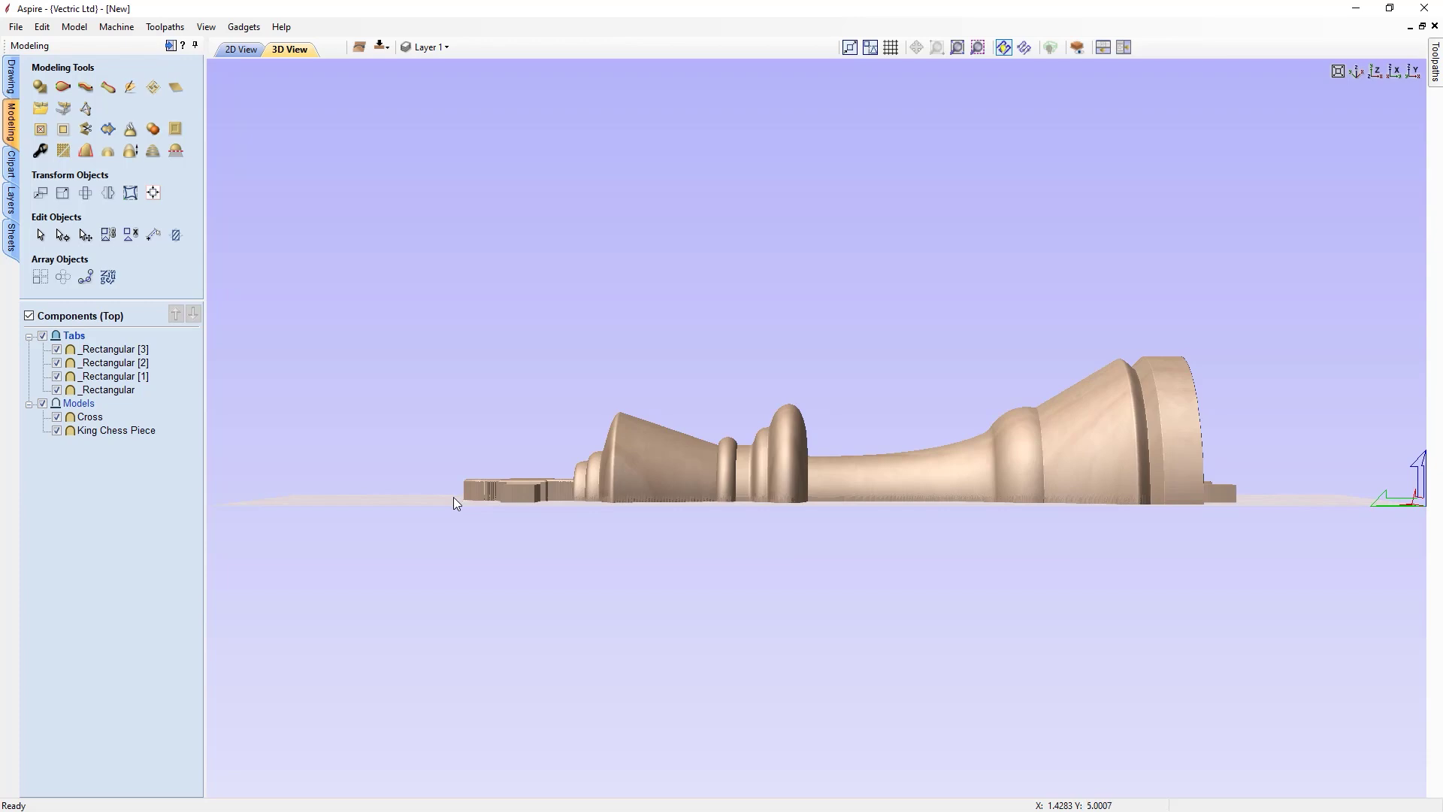
Insert a new level on the top side and name it Limit Plane
right_click(75, 339)
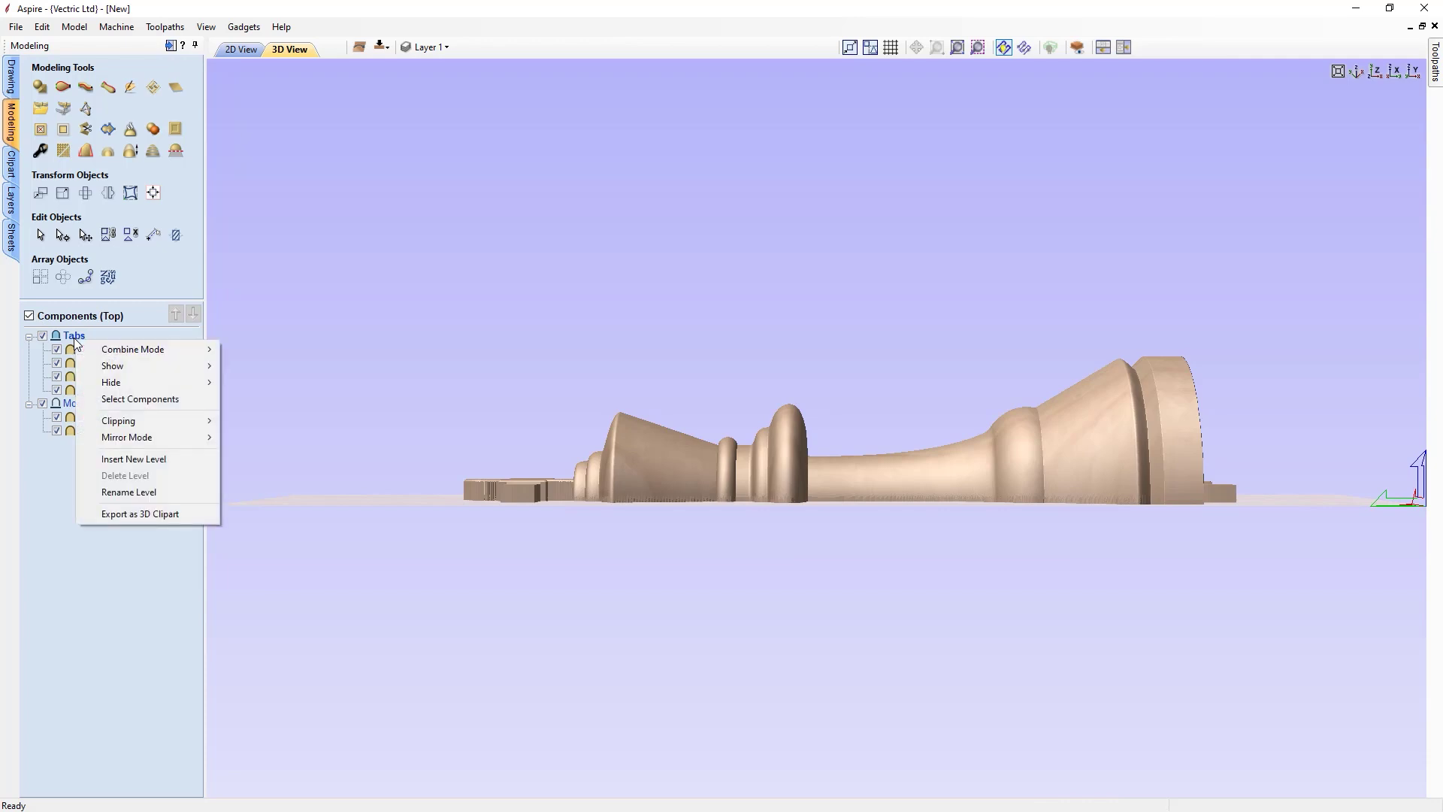
click(124, 458)
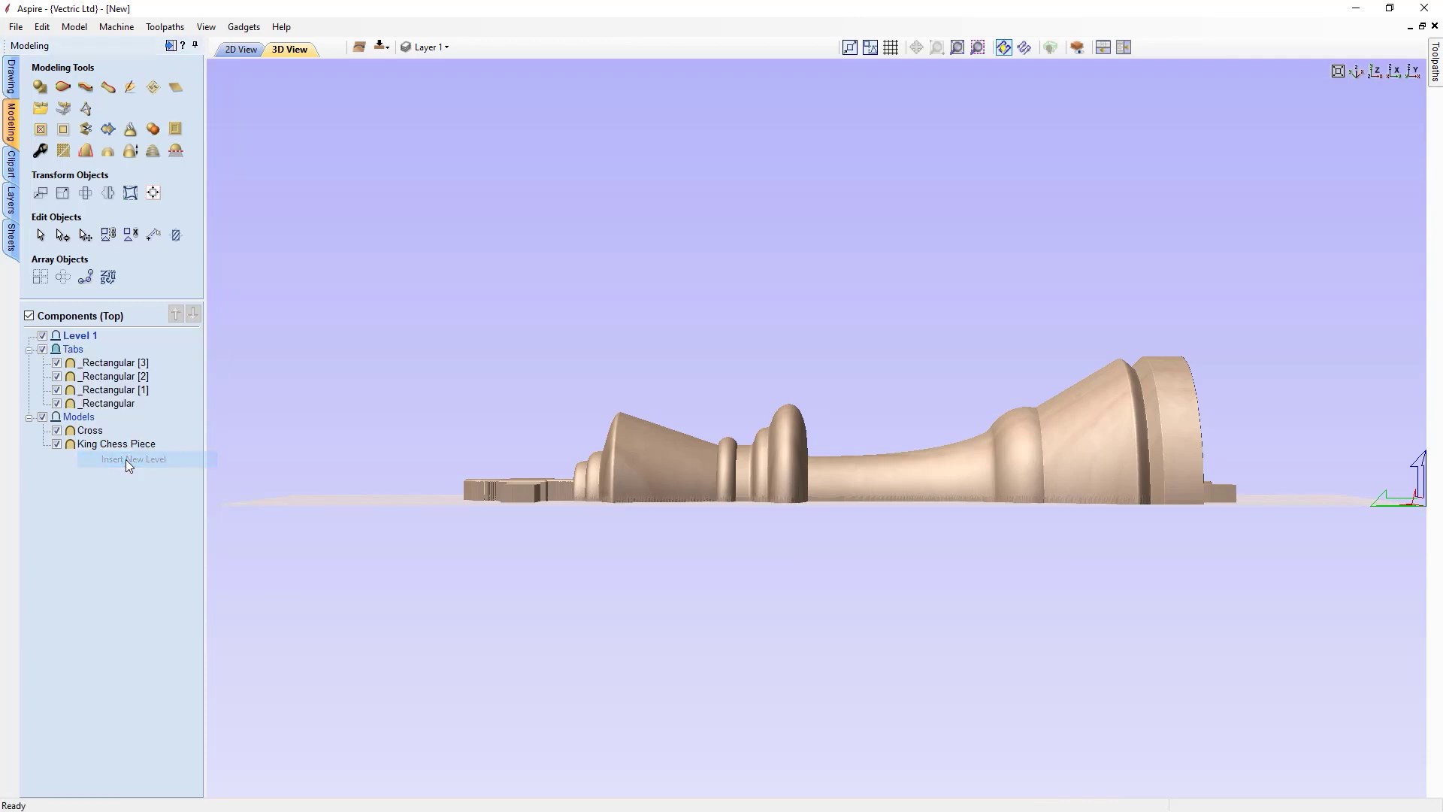
right_click(79, 337)
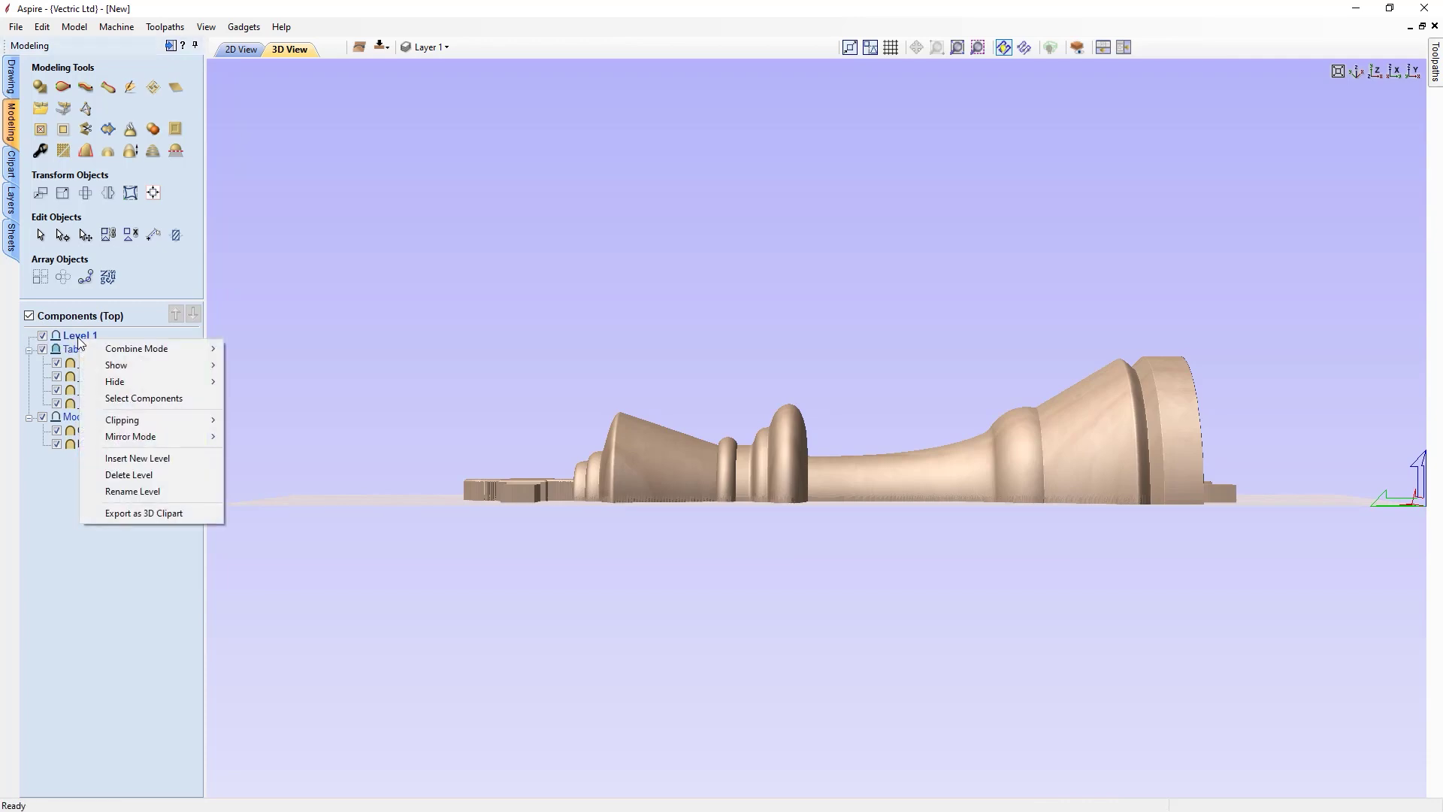
click(115, 491)
text(Lim)
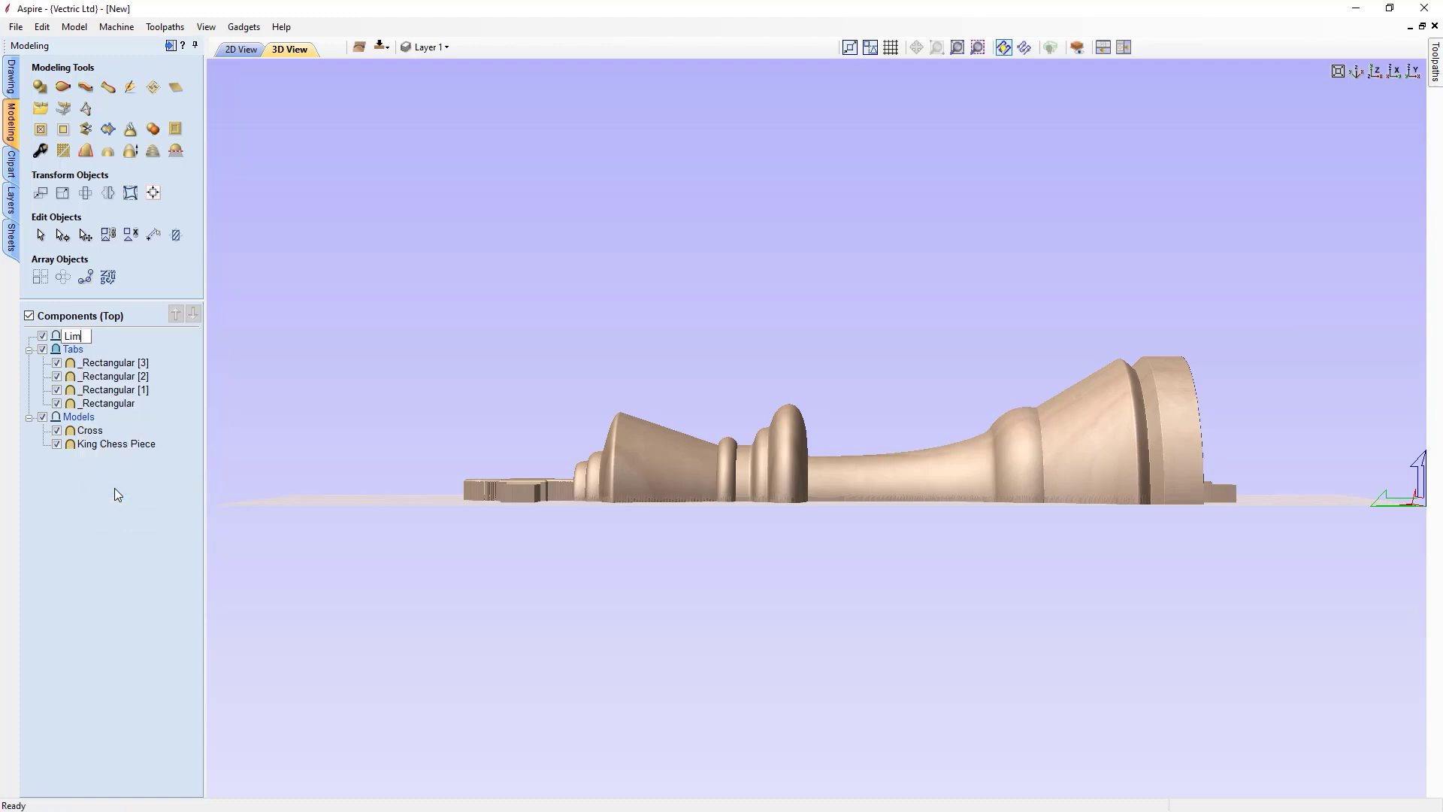
text(it Plane)
Set the Limit Plane level's combine mode to Merge and add a zero plane component to it
right_click(93, 338)
right_click(57, 336)
mouse_move(71, 341)
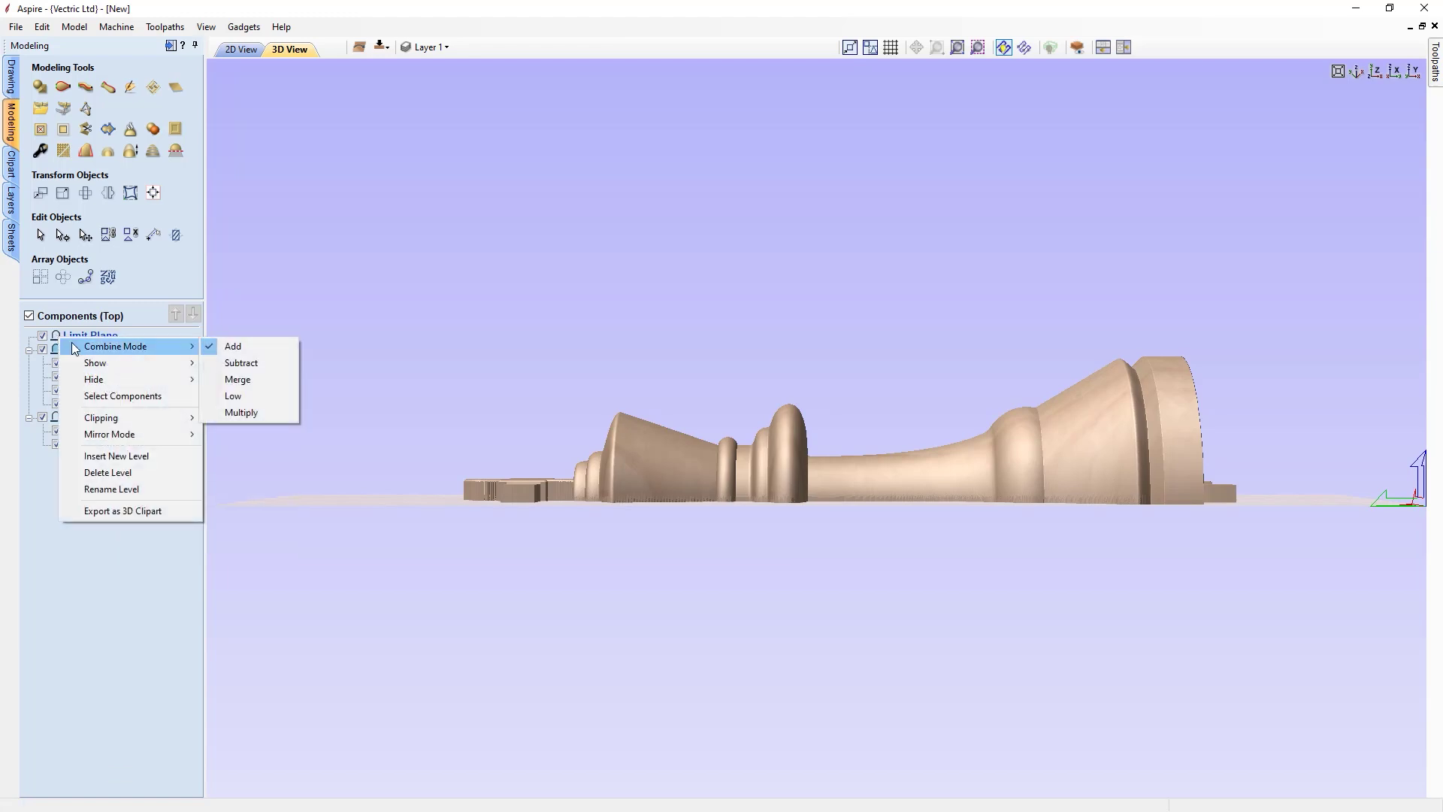
click(270, 391)
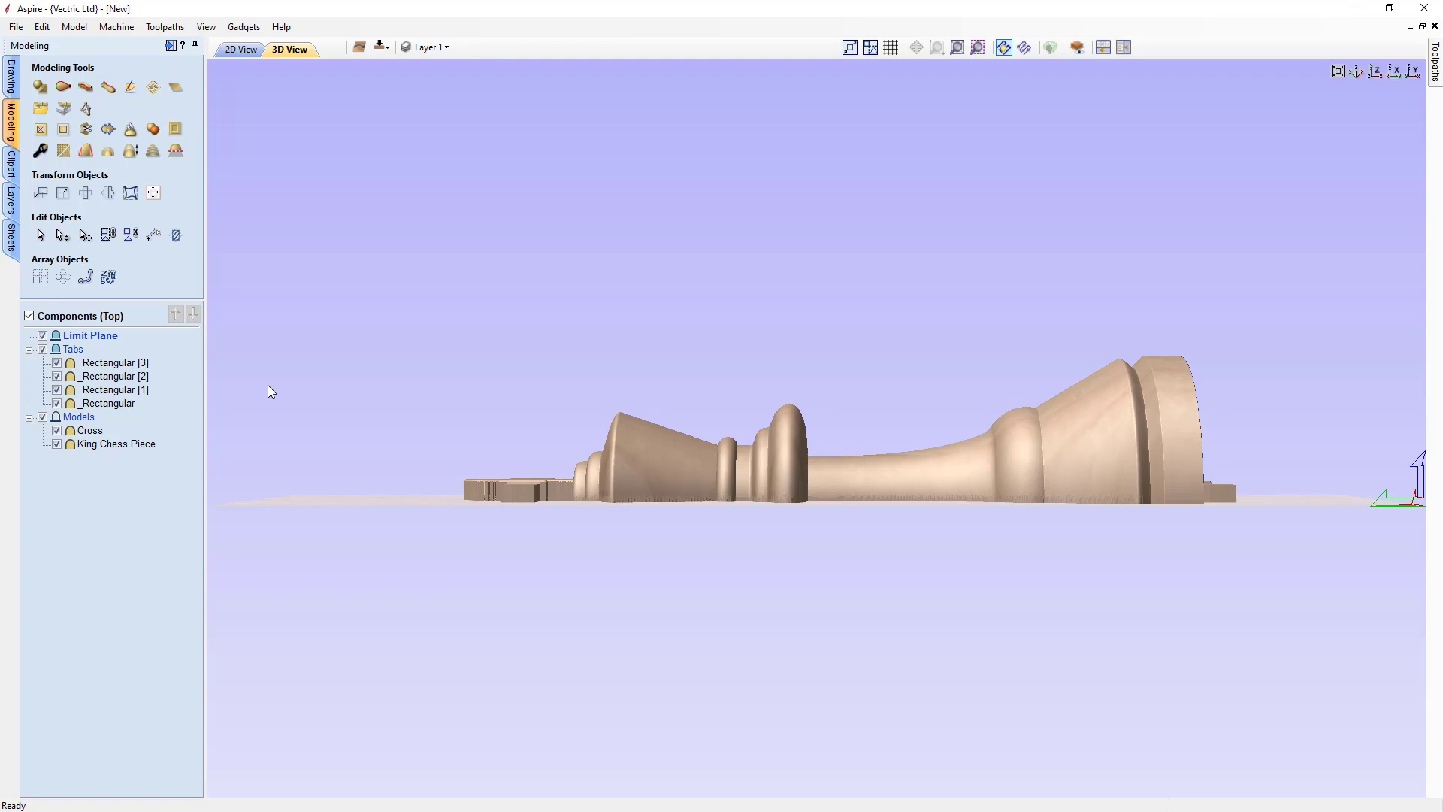
click(178, 90)
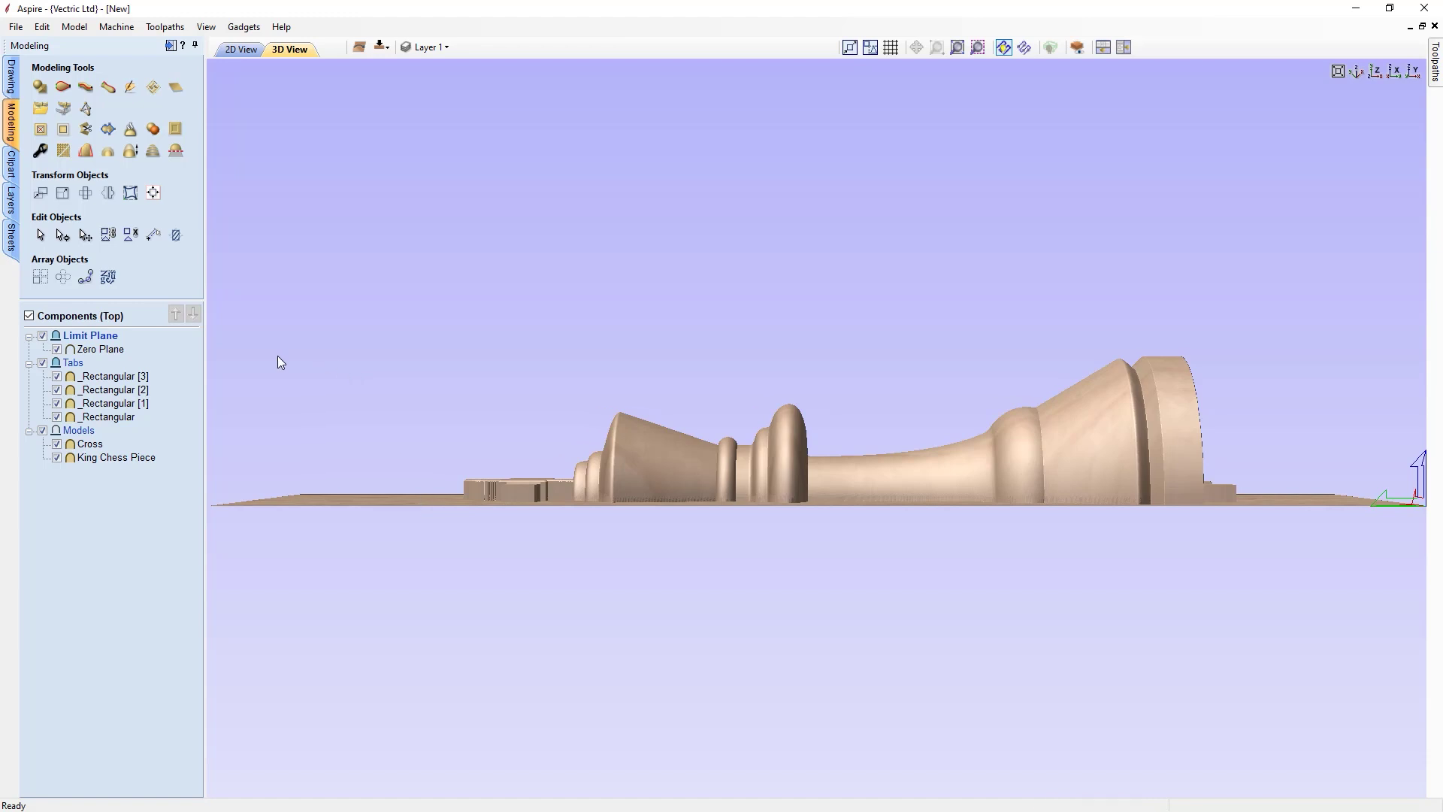
Set the zero plane's base height to -0.0625 inches in its component properties and inspect the result from the side
click(102, 350)
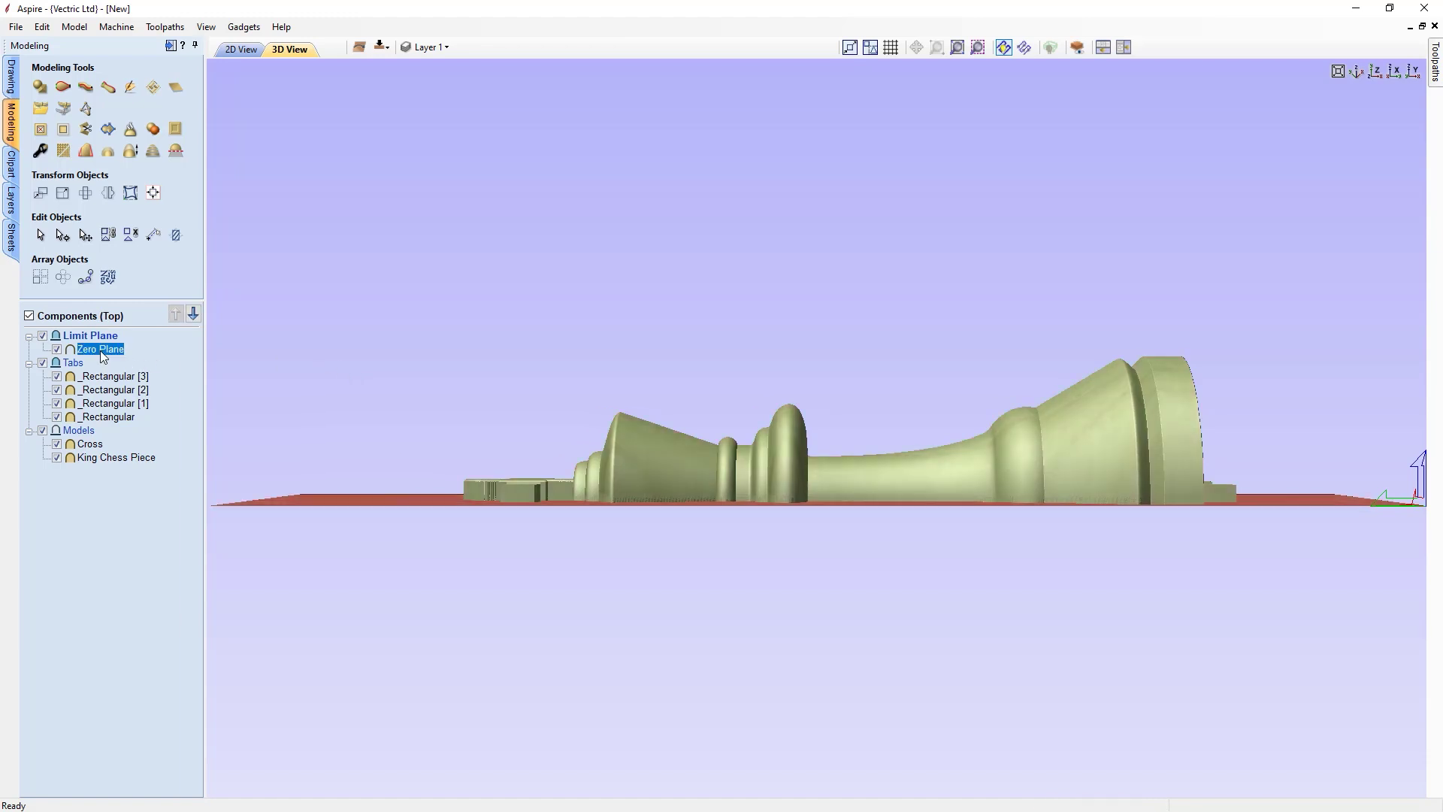
click(36, 154)
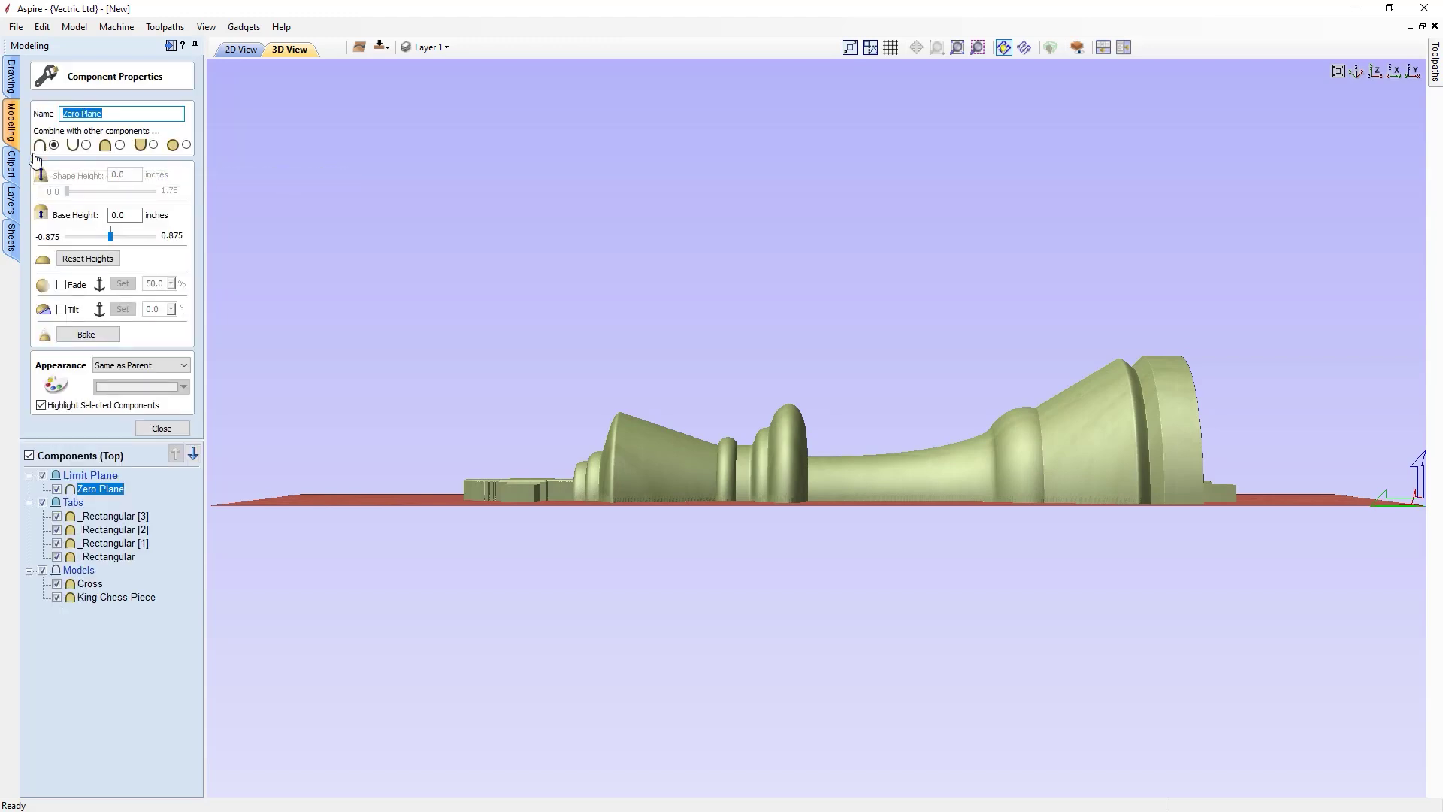
double_click(120, 215)
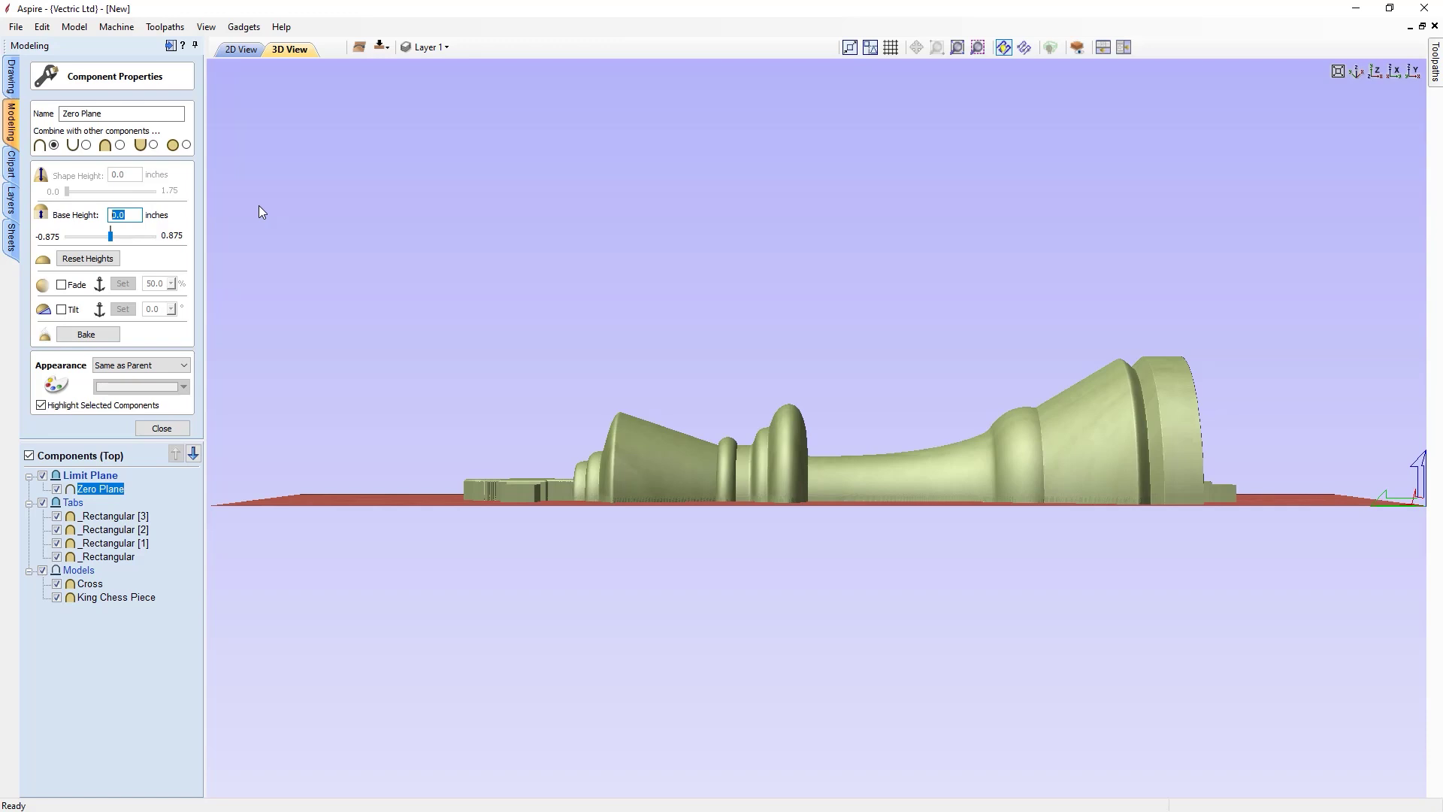
text(1/16)
key(Return)
text(-)
key(Return)
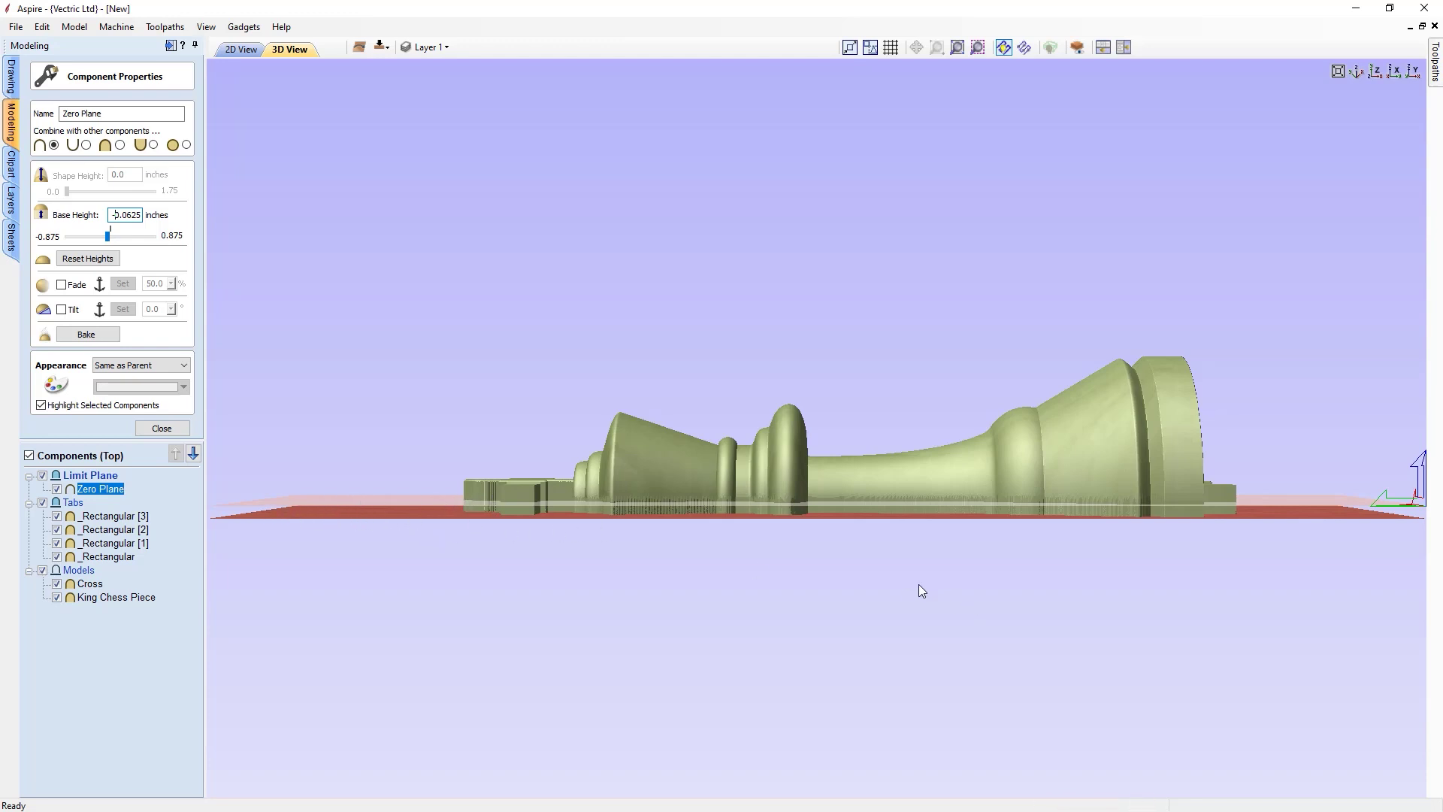
drag(918, 583, 689, 548)
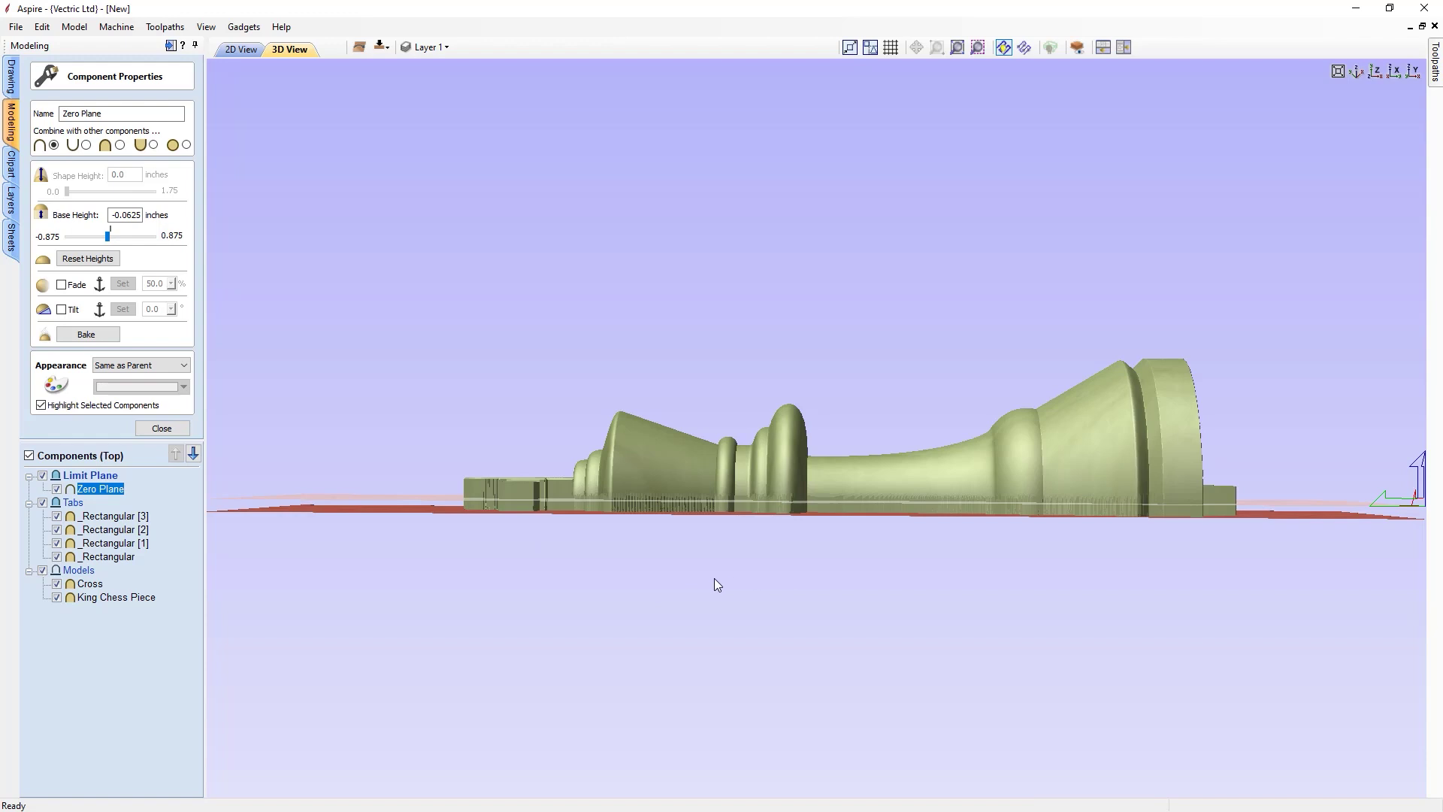
Close the zero plane's properties and show the toolpath commands with the 2D and 3D views side by side
click(1374, 74)
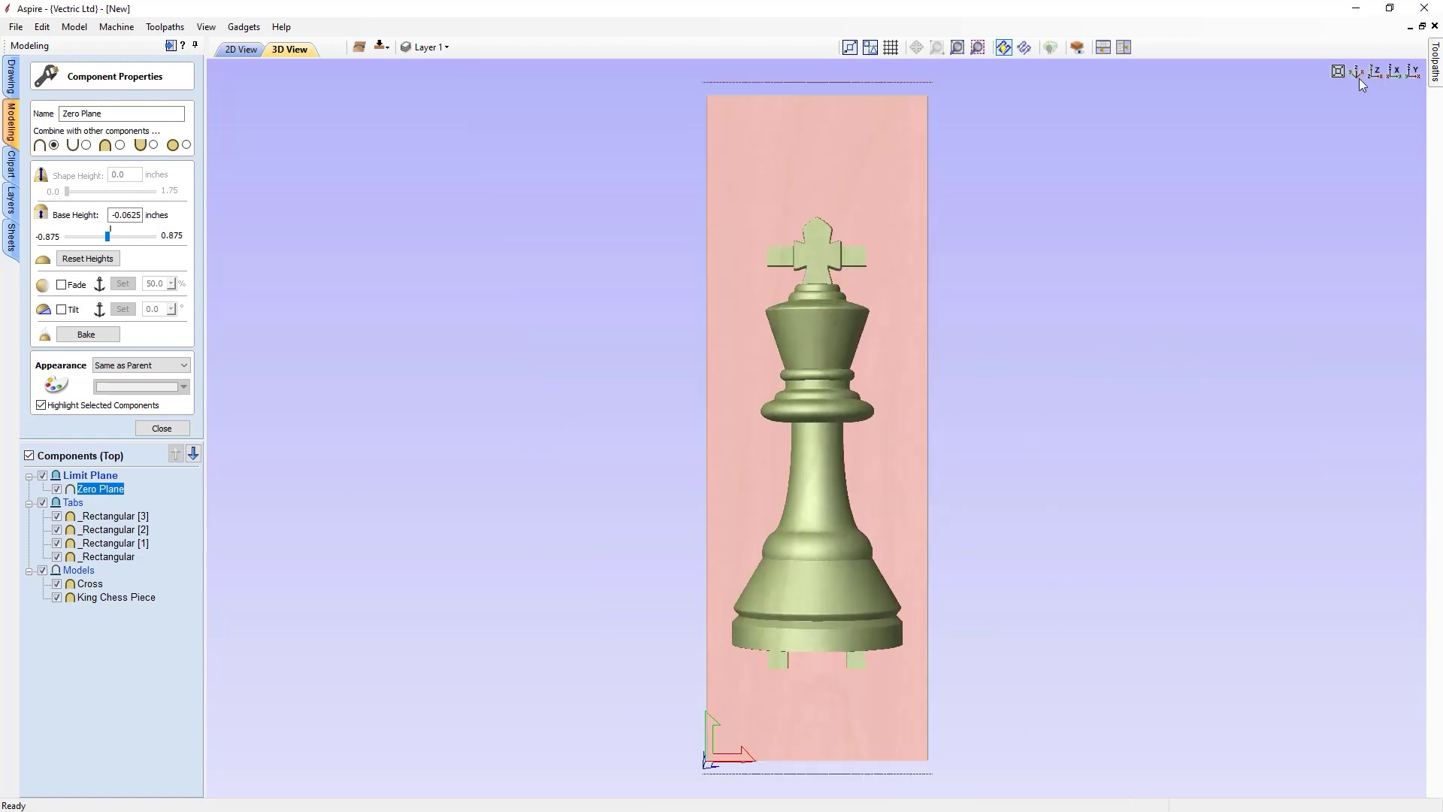
click(161, 427)
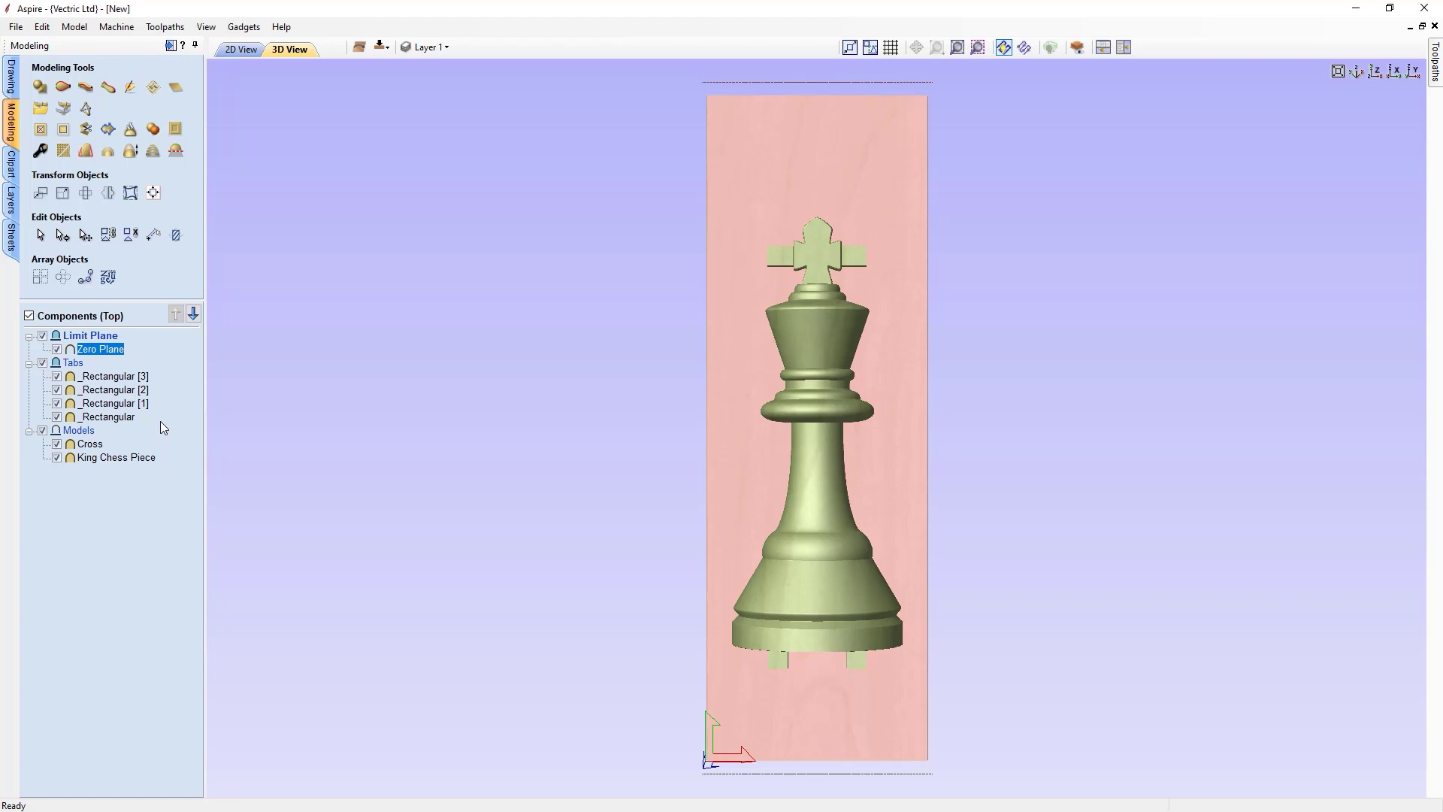
click(171, 45)
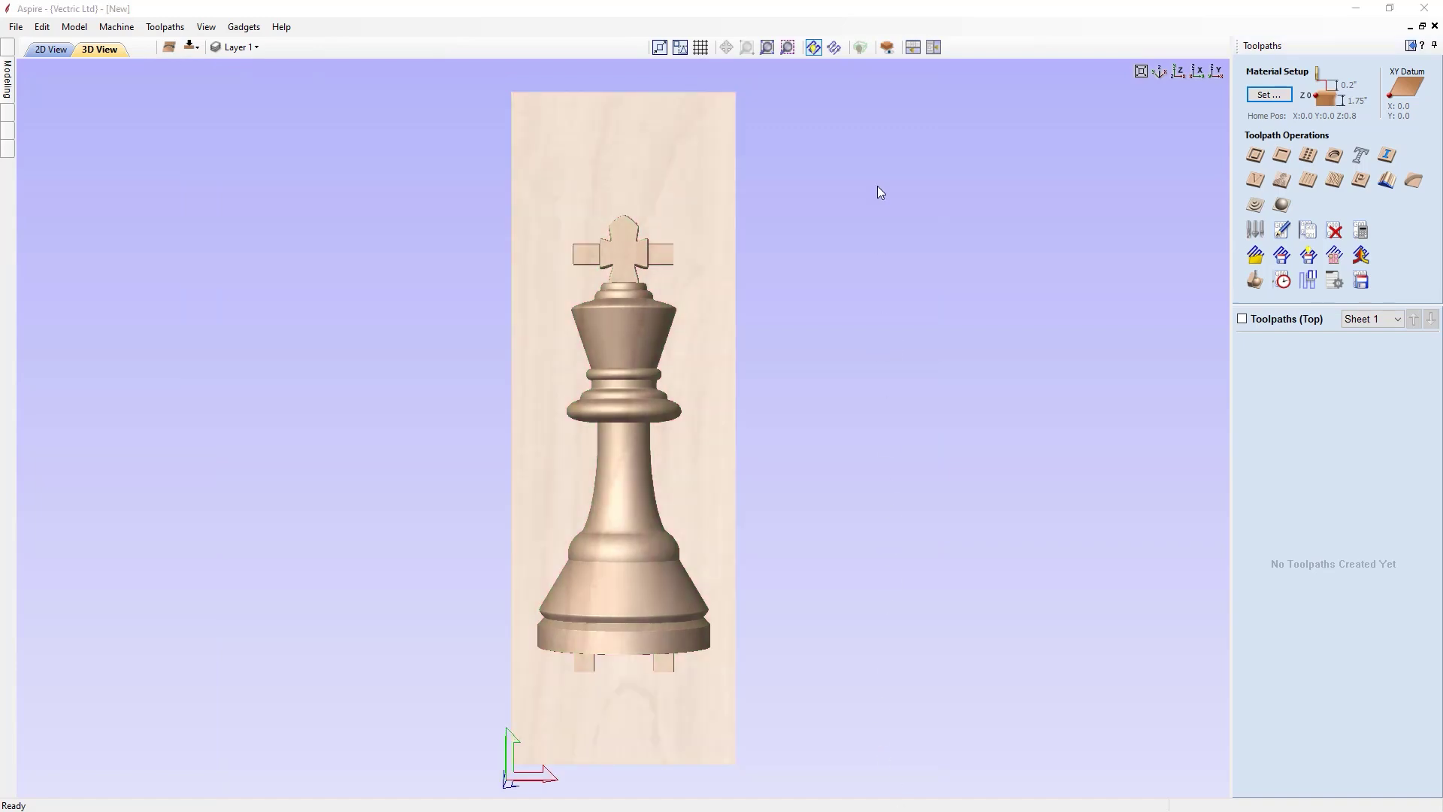
click(933, 47)
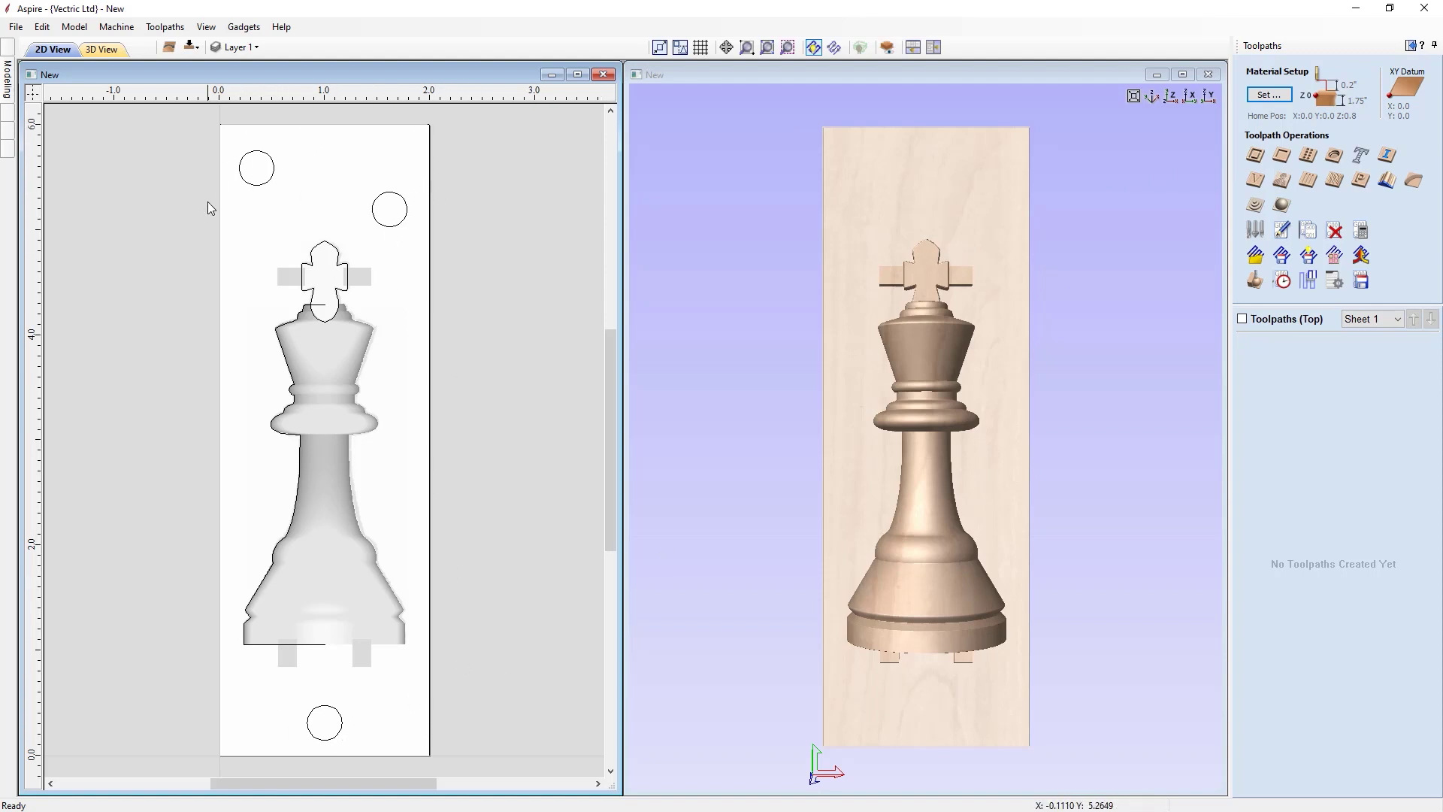
Start a 2D profile toolpath on the three dowel circles, using the End Mill (1/4") from the tool database
drag(220, 130, 415, 239)
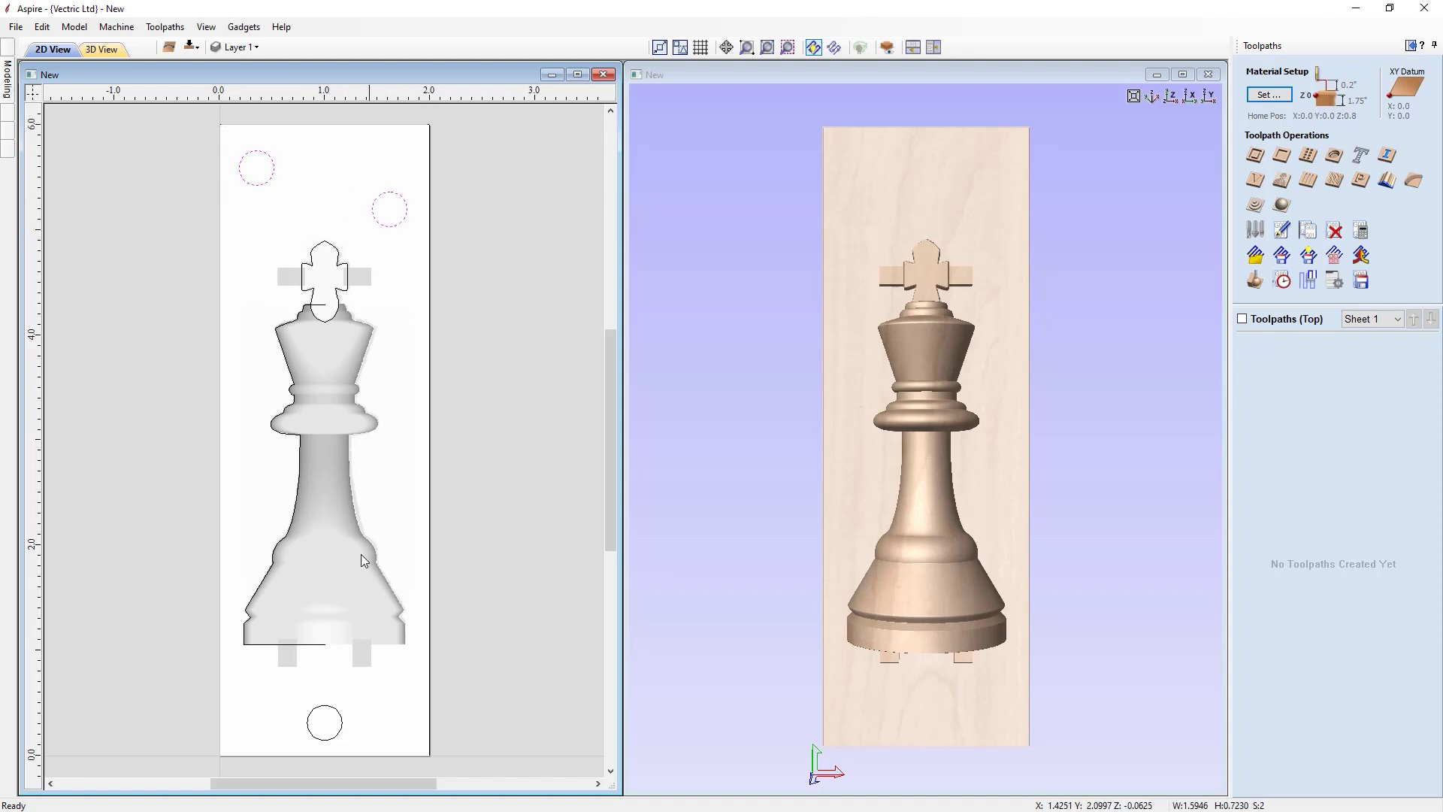
shift+click(334, 712)
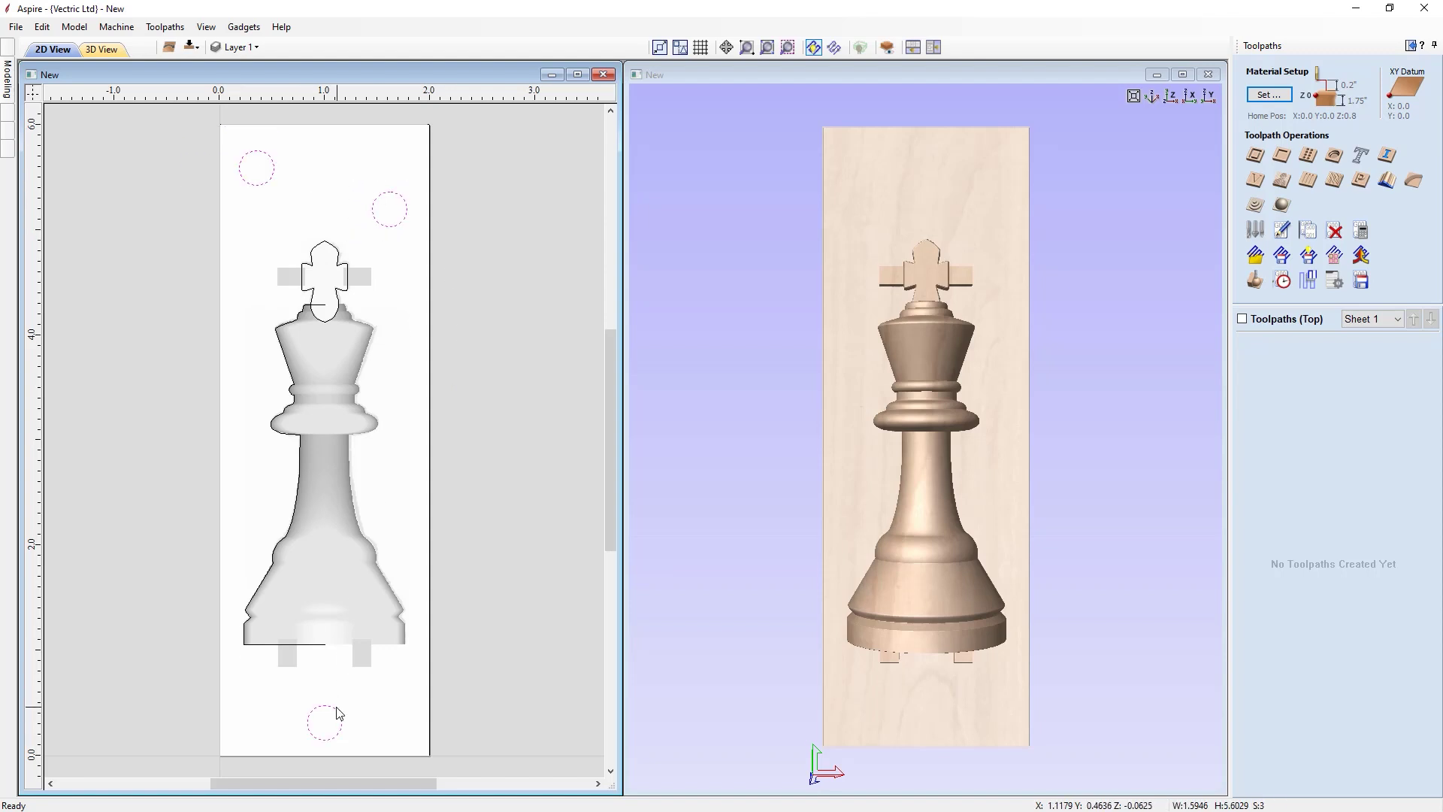
click(1258, 158)
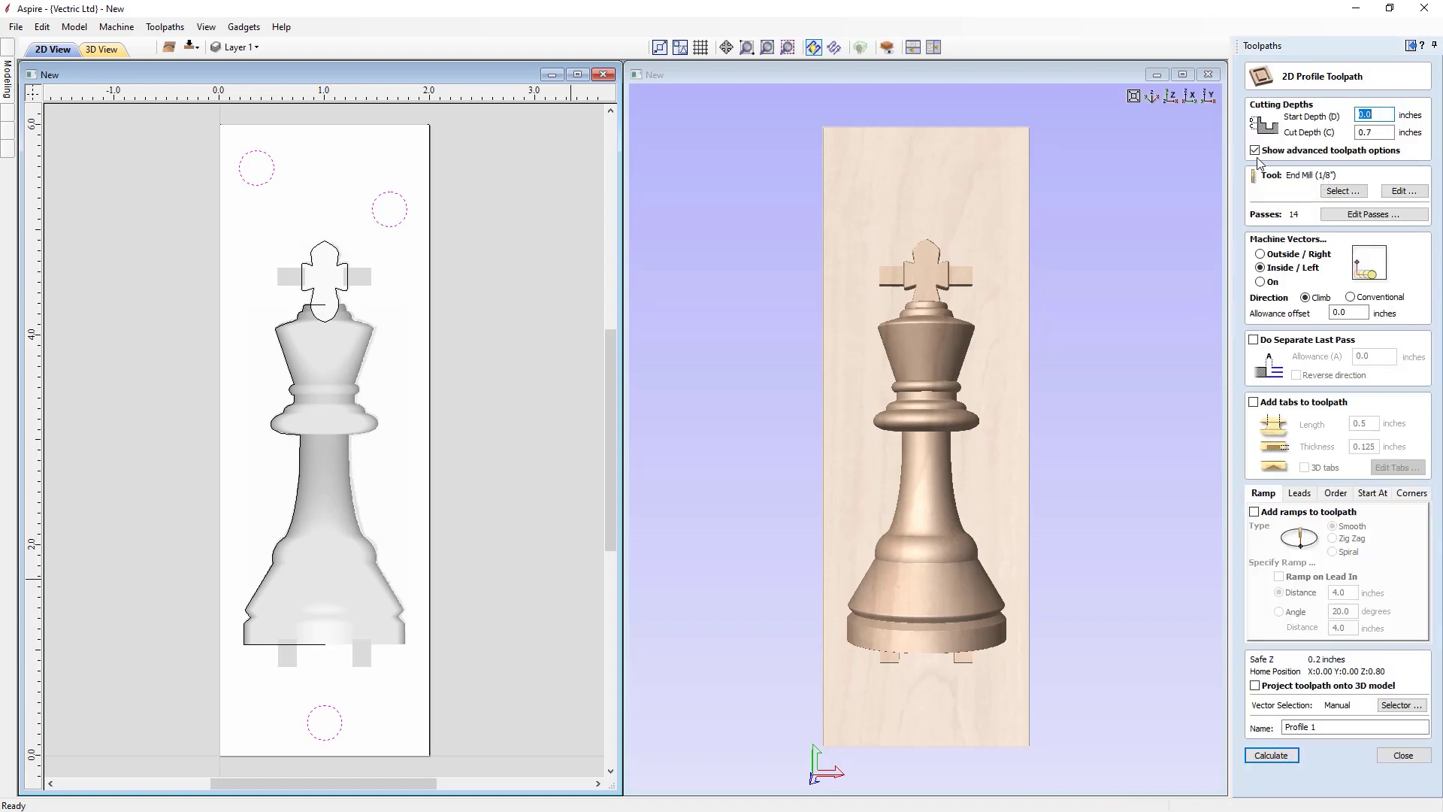
click(1376, 115)
click(1344, 191)
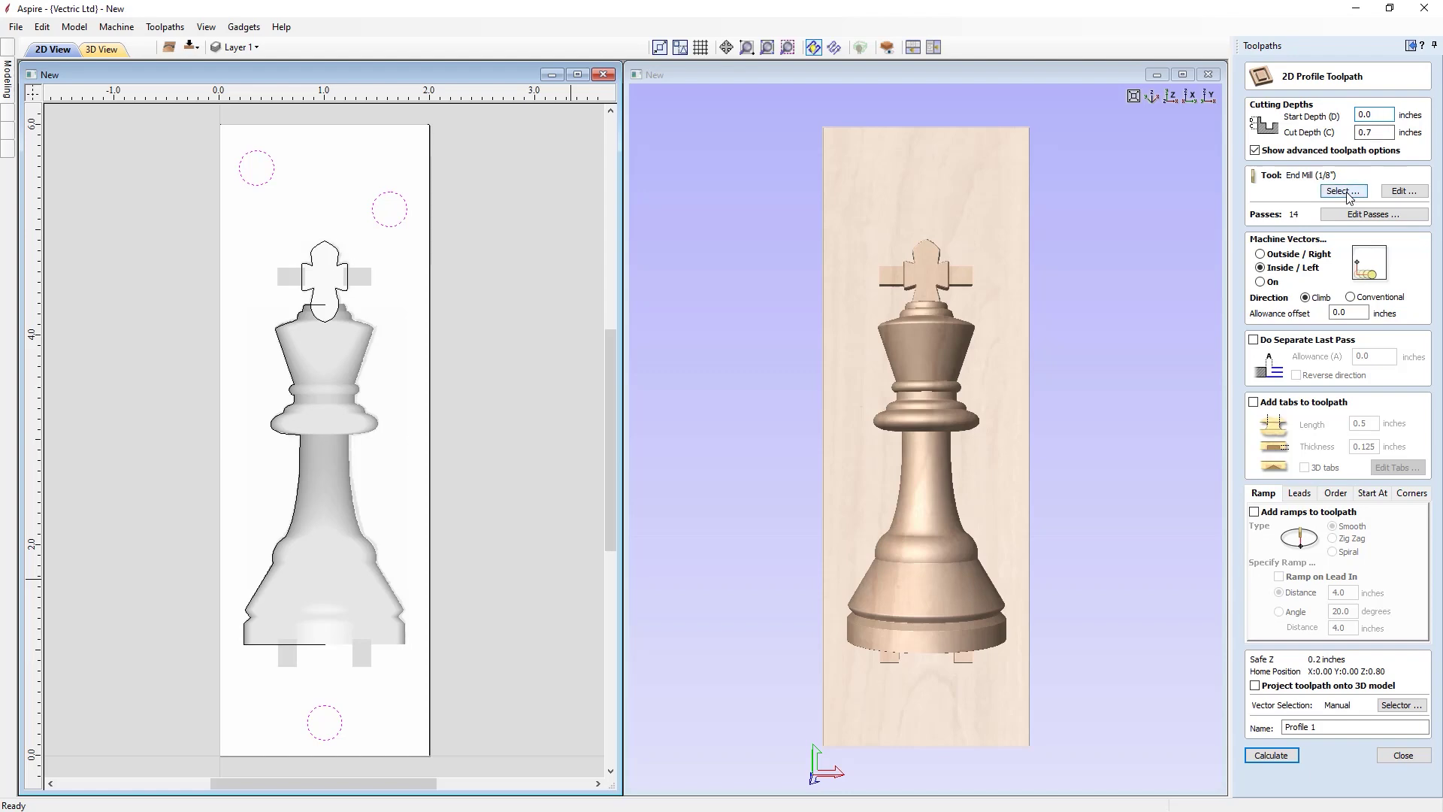
click(518, 261)
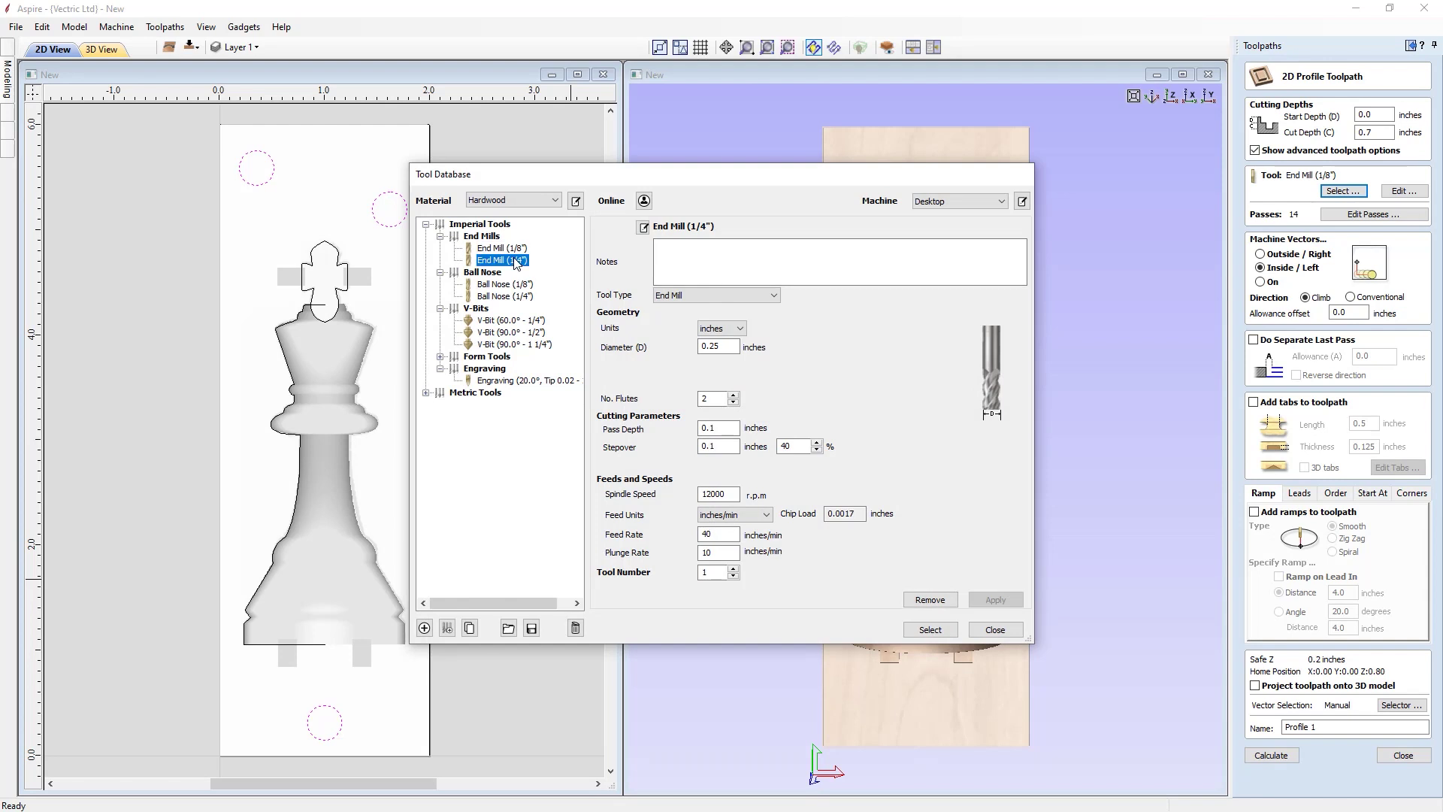
click(929, 630)
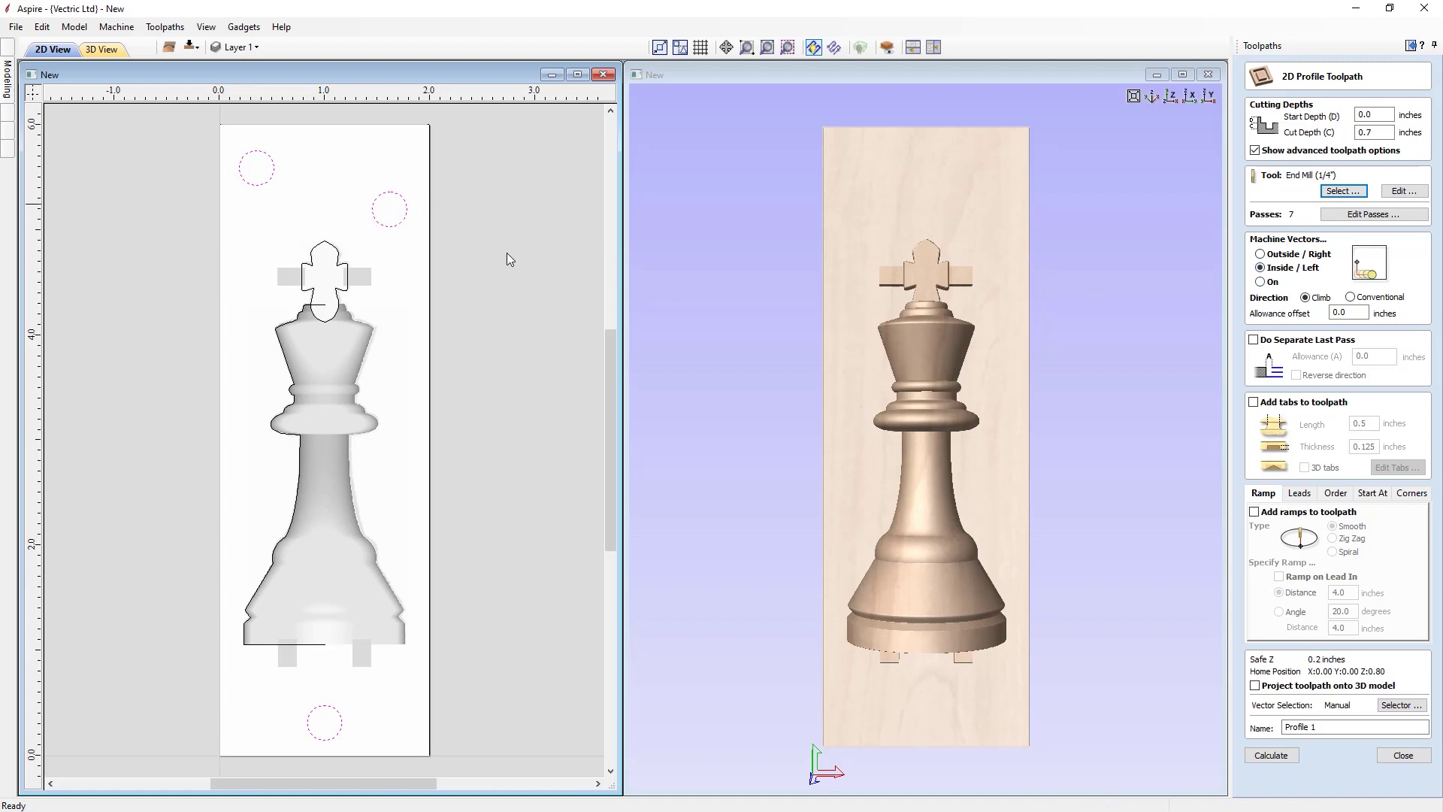
Name the profile toolpath Dowel Holes and calculate it
drag(1321, 727, 1262, 731)
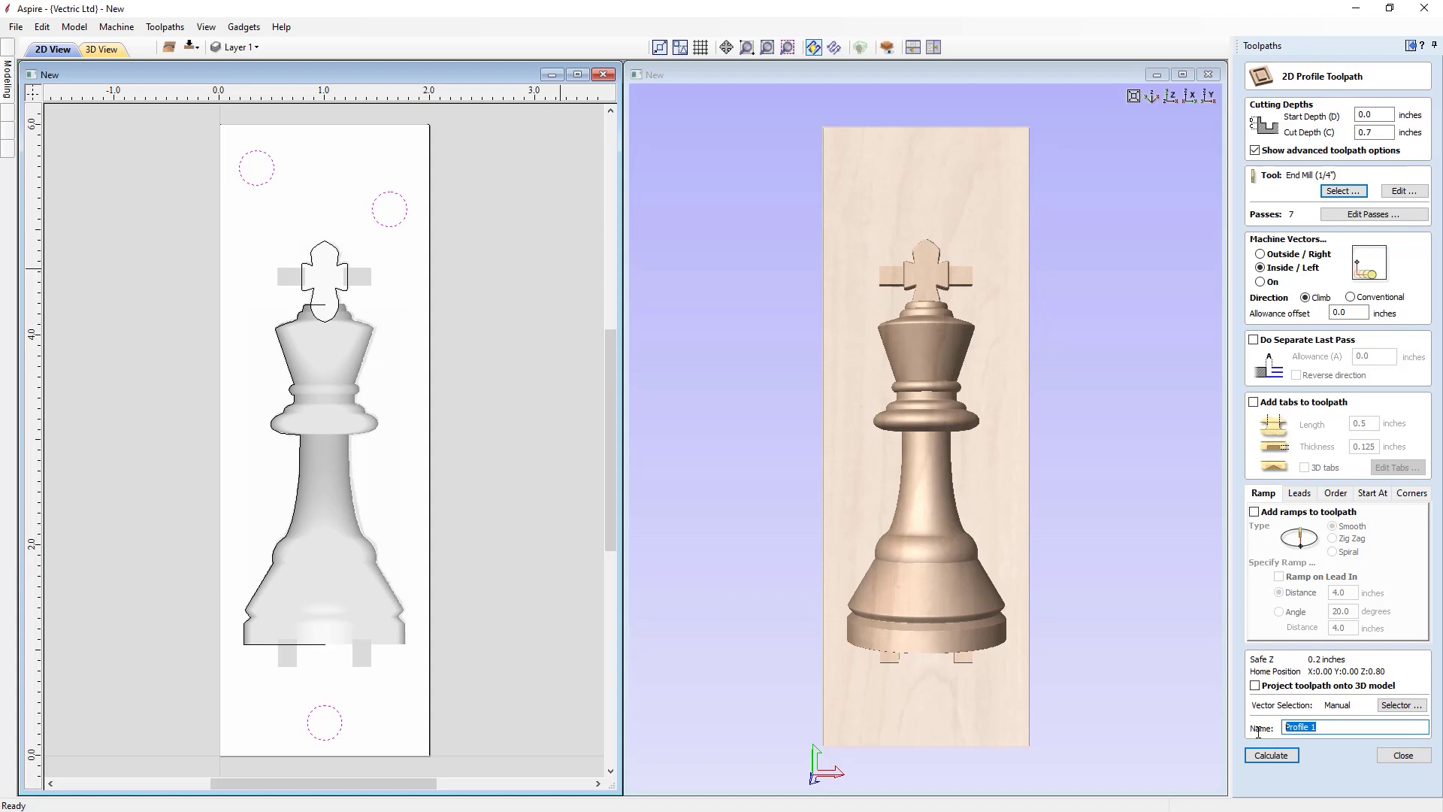
text(Dowel Holes)
click(1271, 755)
Preview the Dowel Holes toolpath in the 3D view, inspect the cut holes and return to the model seen along Z
drag(918, 656, 946, 476)
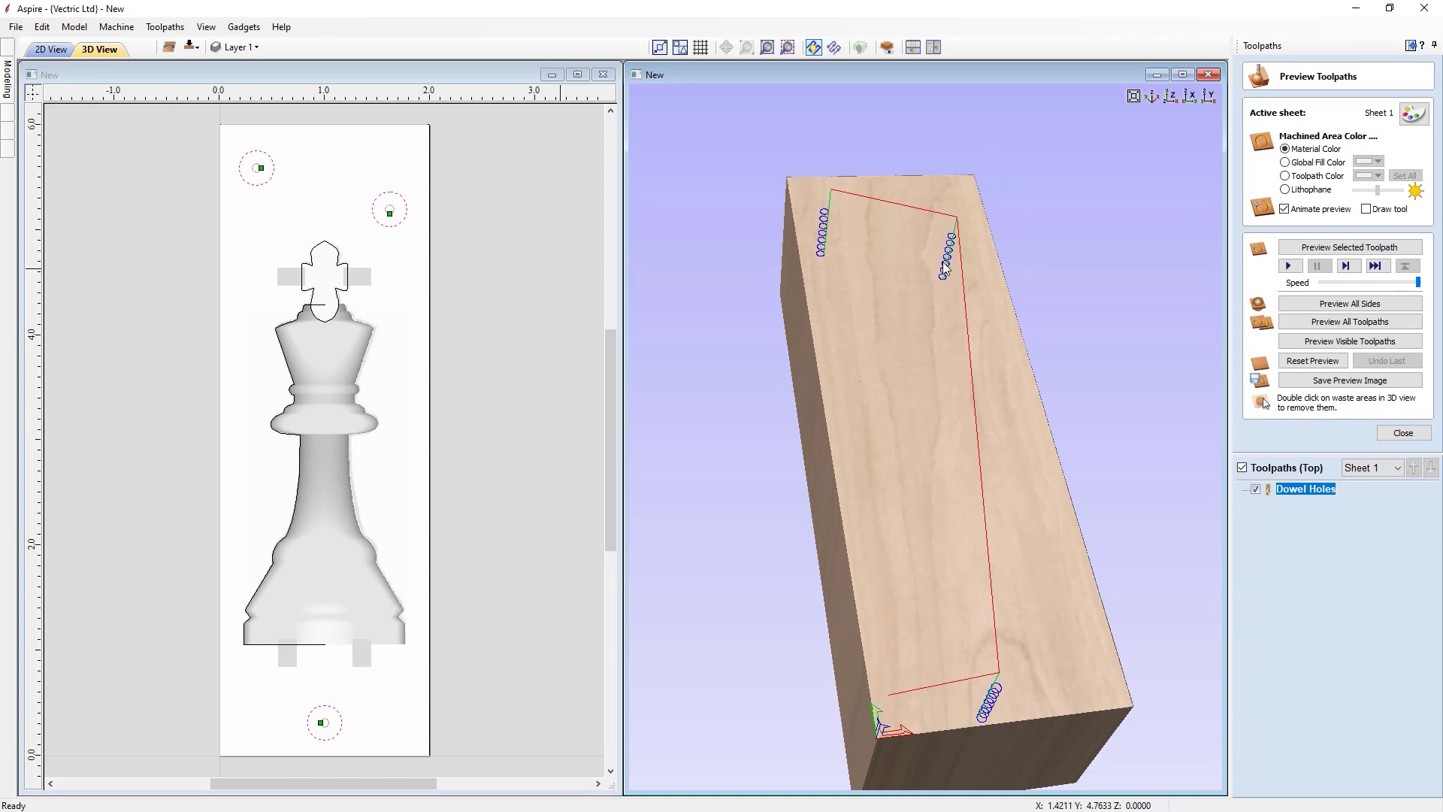
drag(947, 379, 1017, 352)
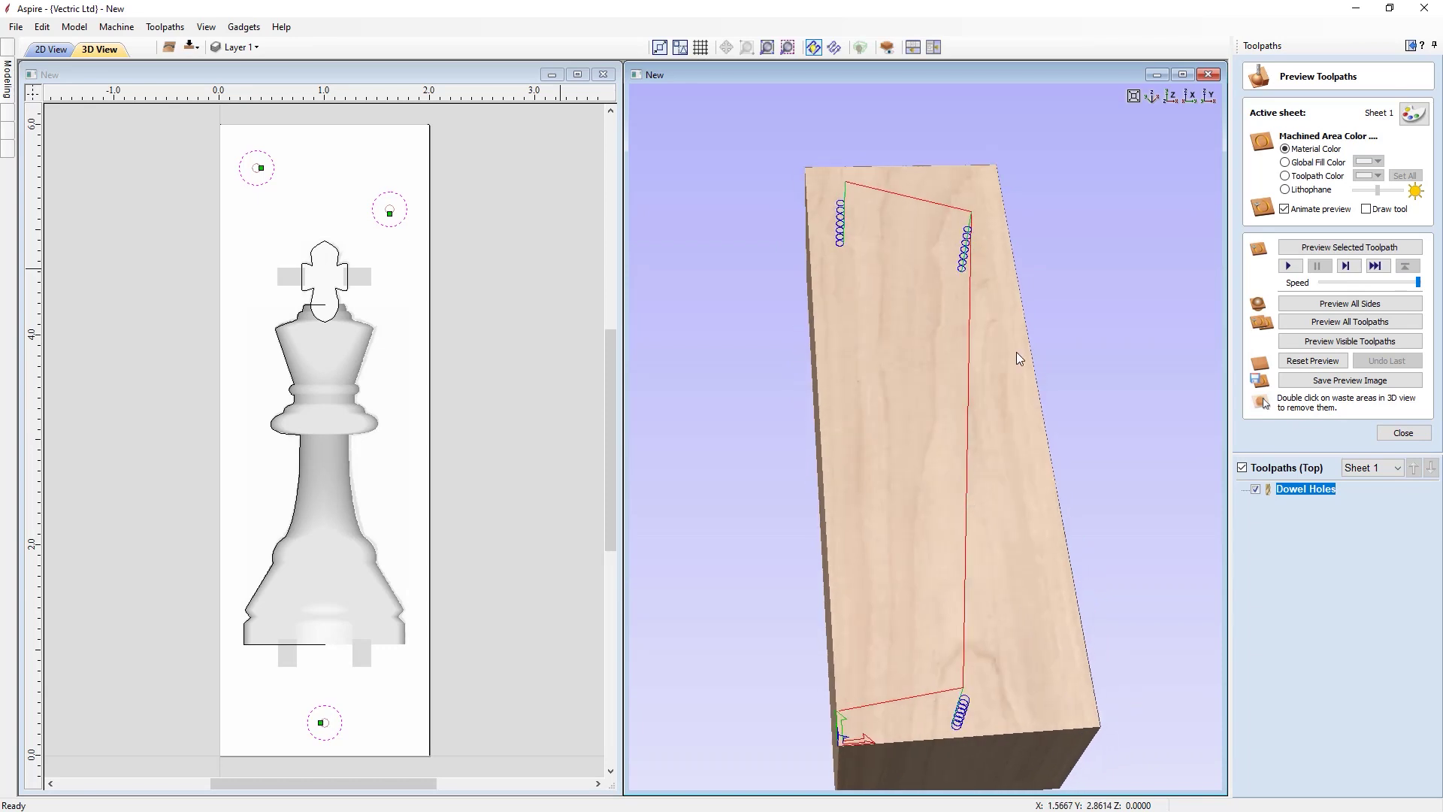
click(1171, 96)
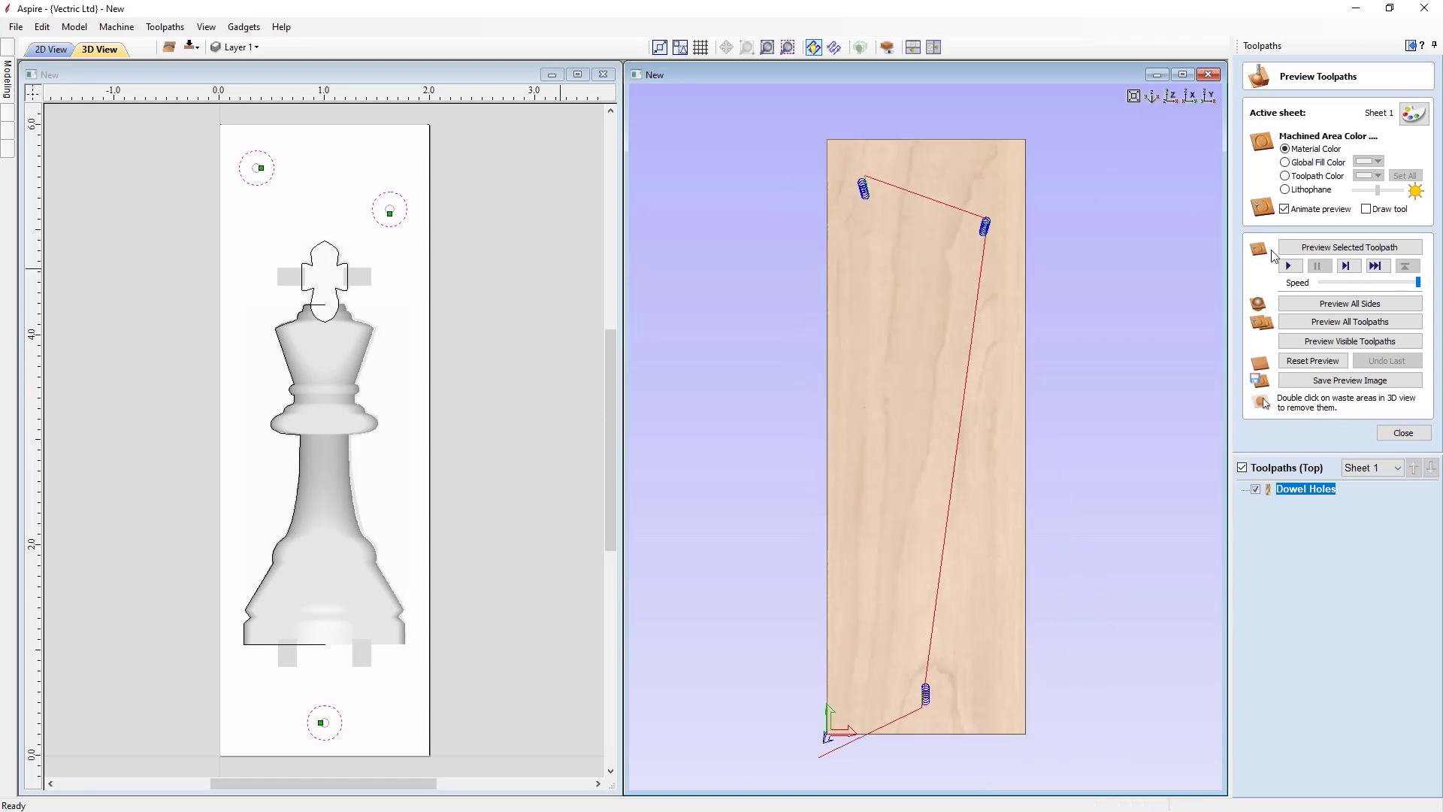
click(1305, 342)
drag(932, 499, 944, 428)
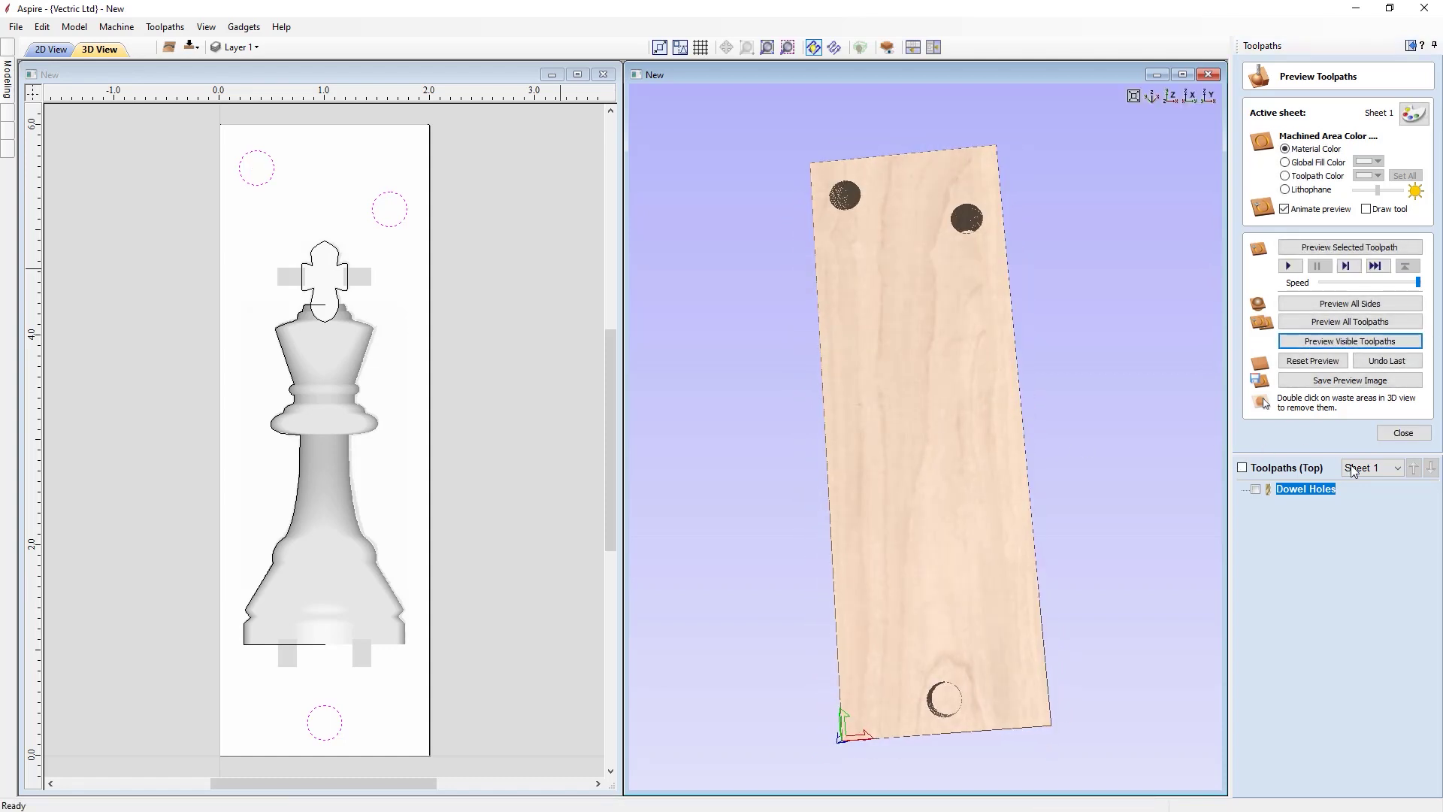
click(1403, 434)
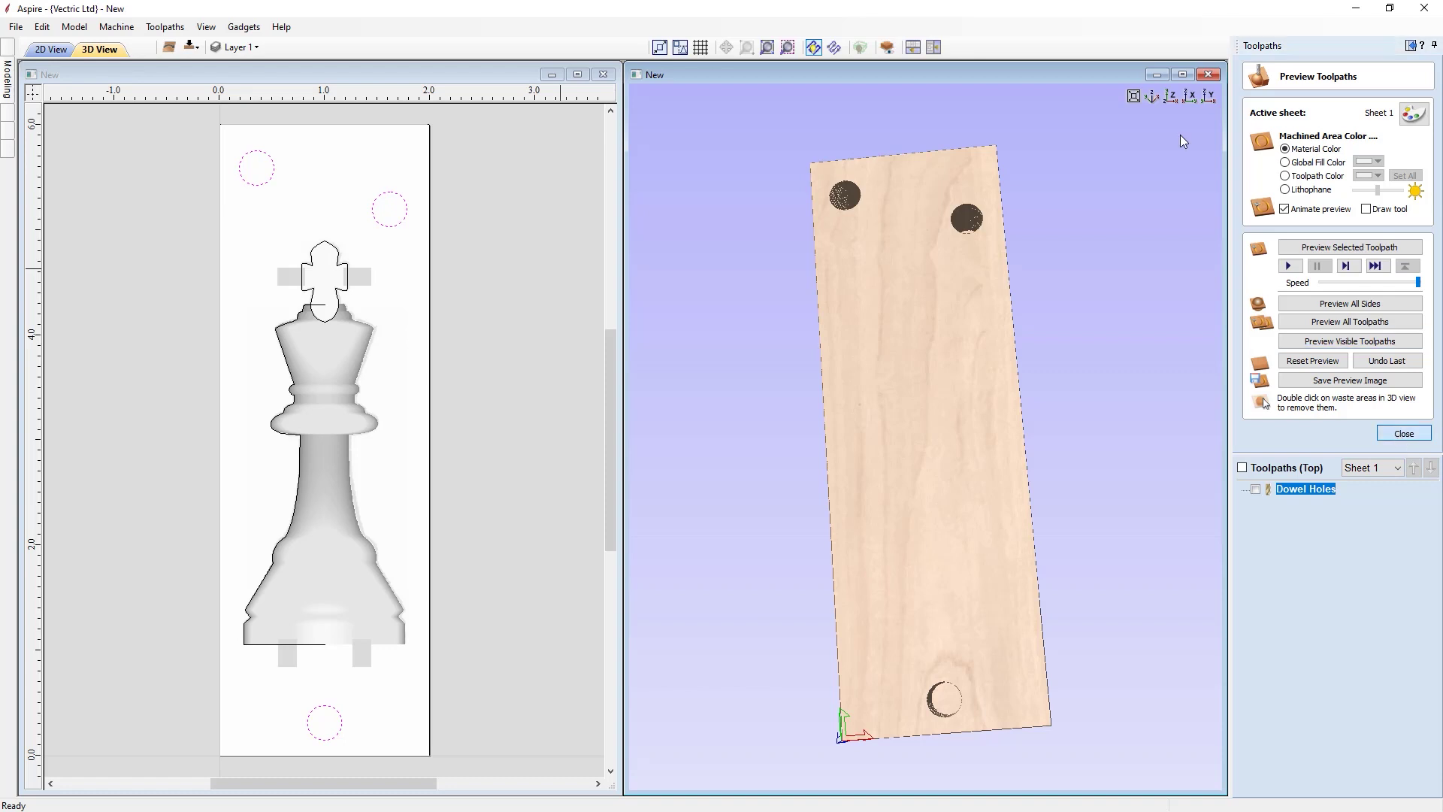
click(1172, 95)
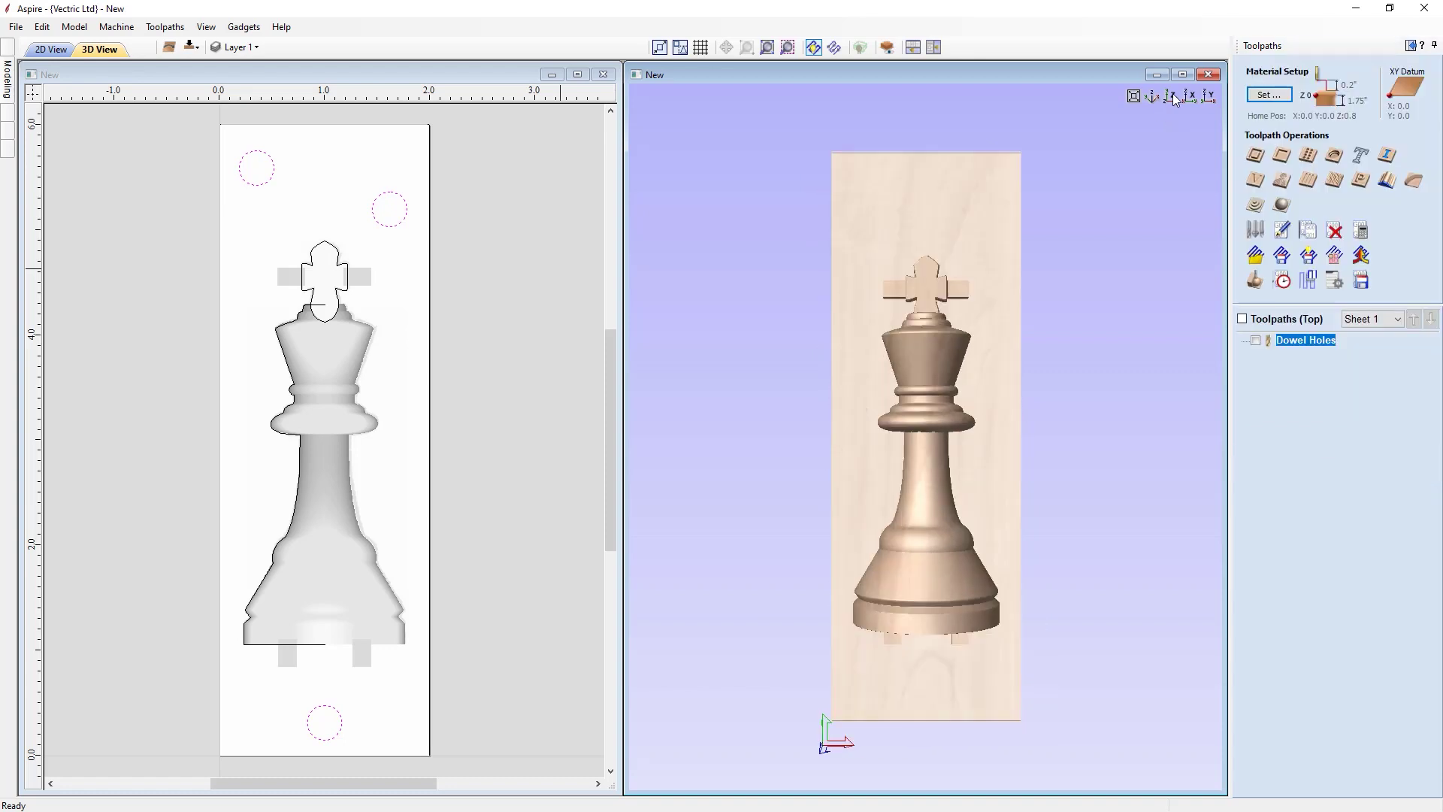
Start a 3D rough machining toolpath with the End Mill (1/8") from the tool database
click(1255, 205)
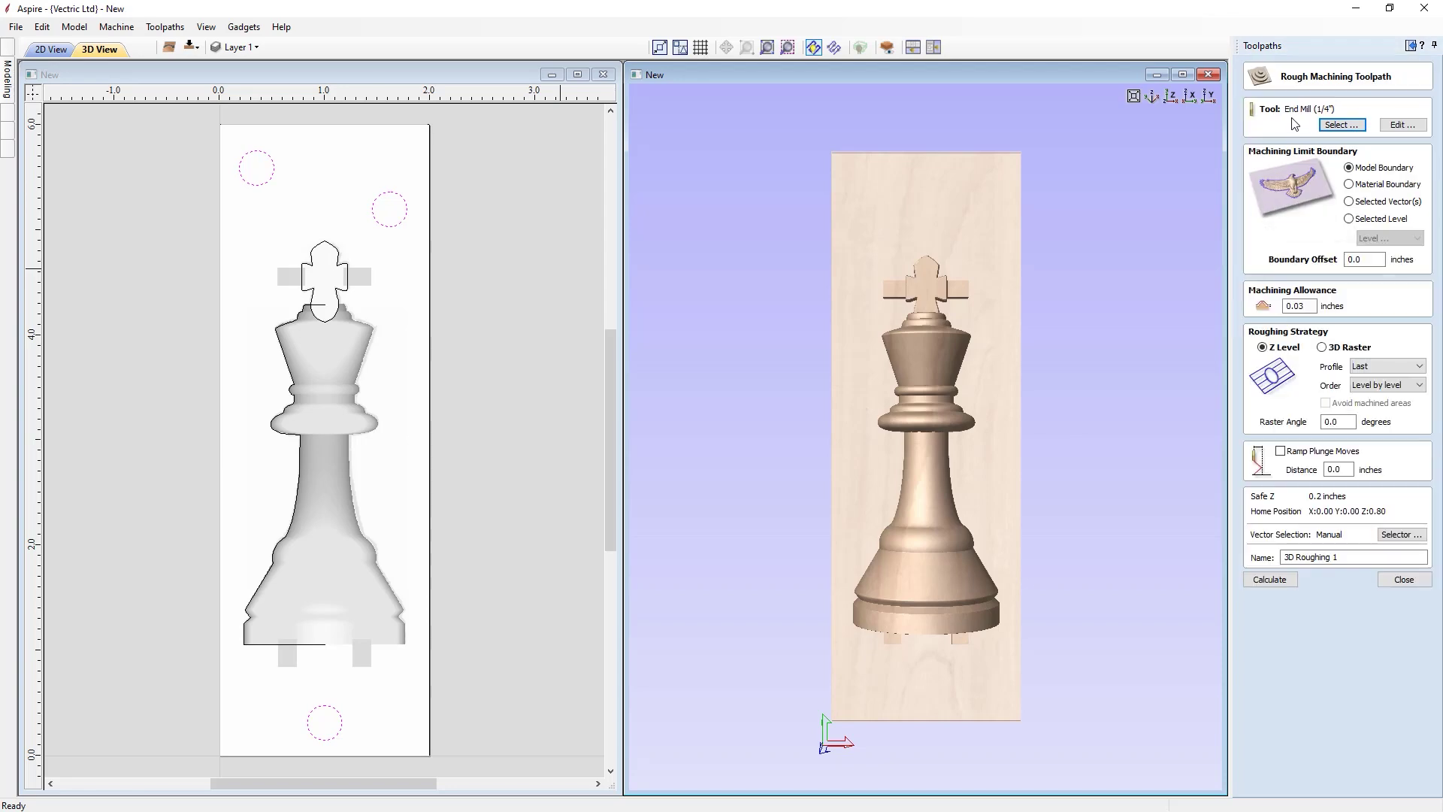
click(1341, 125)
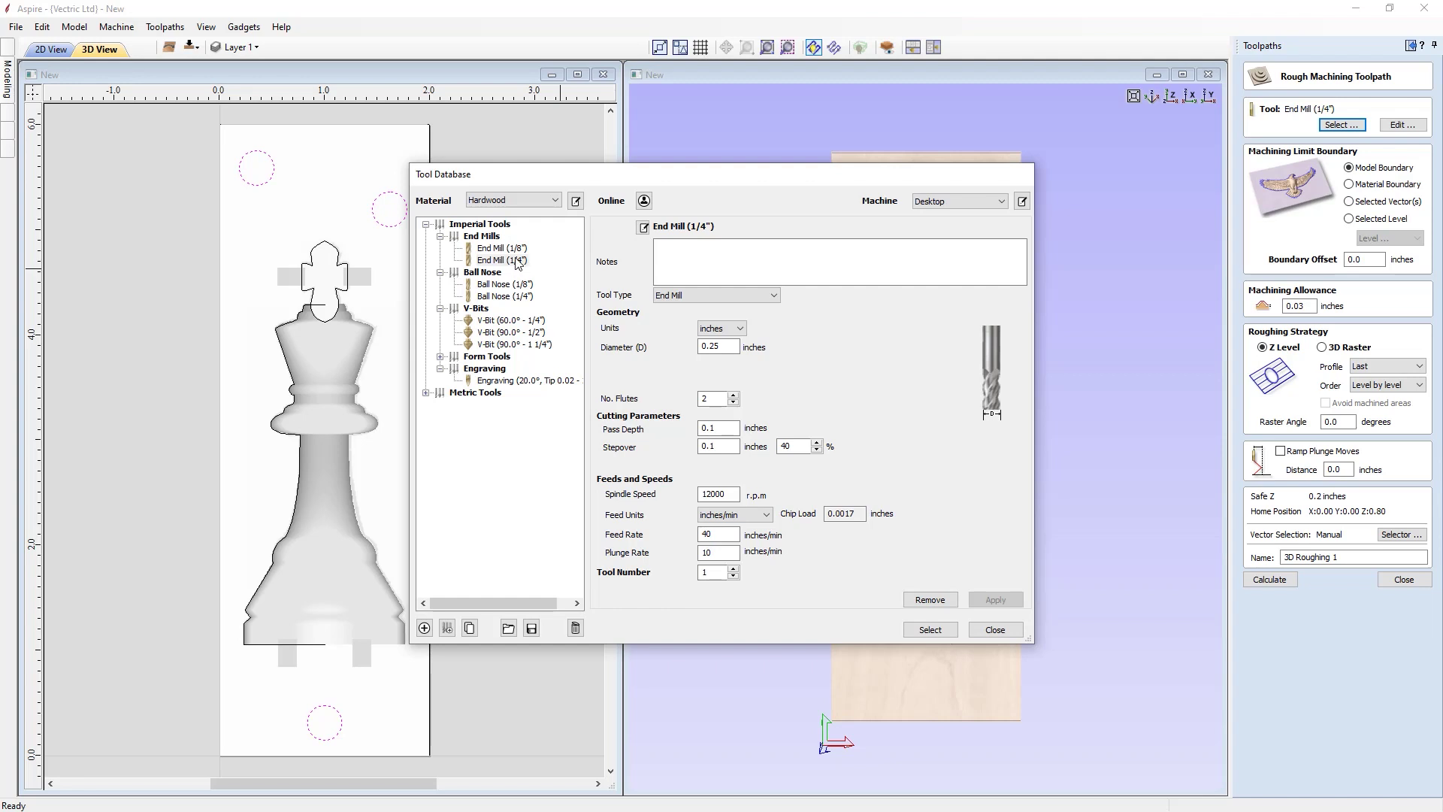
click(517, 284)
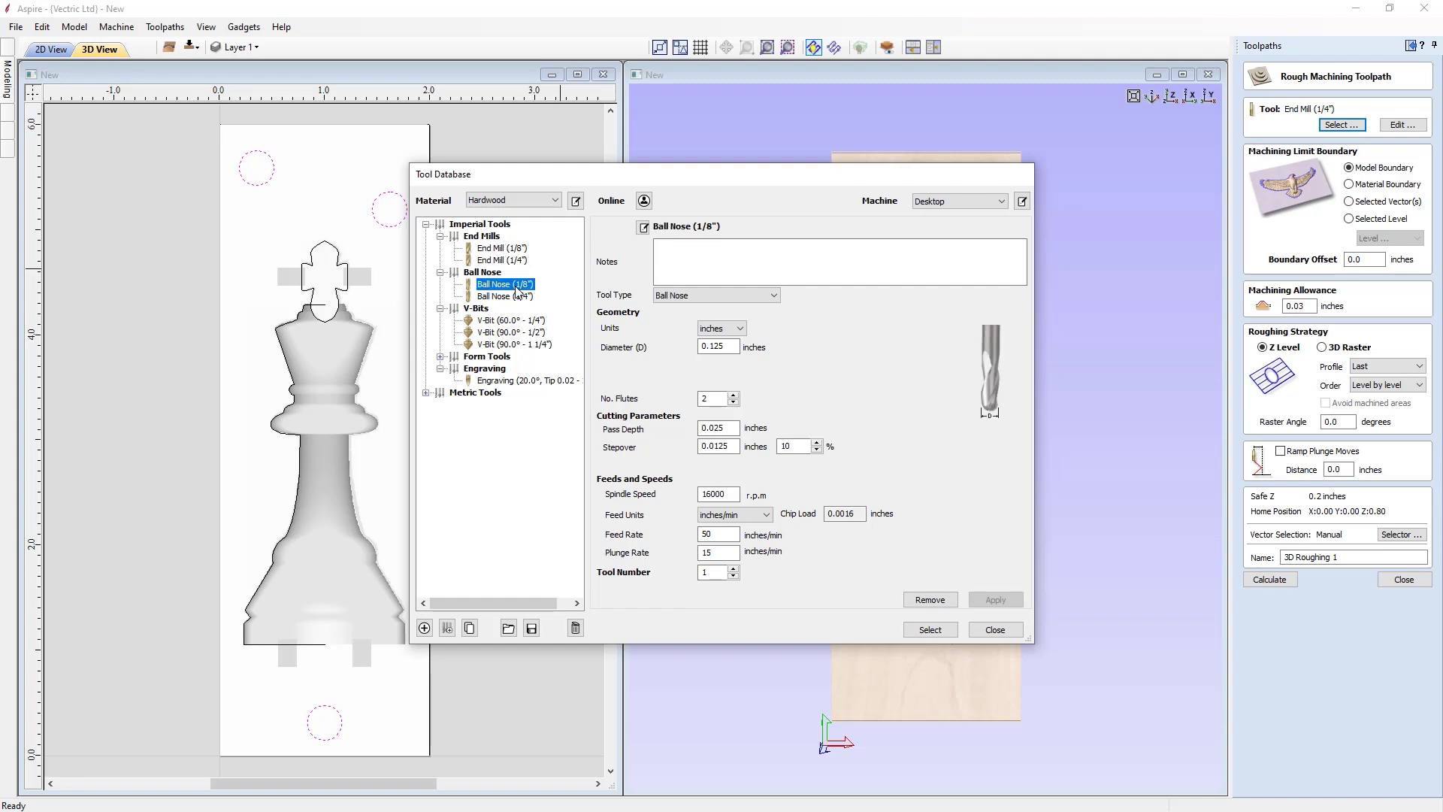
click(502, 249)
click(921, 631)
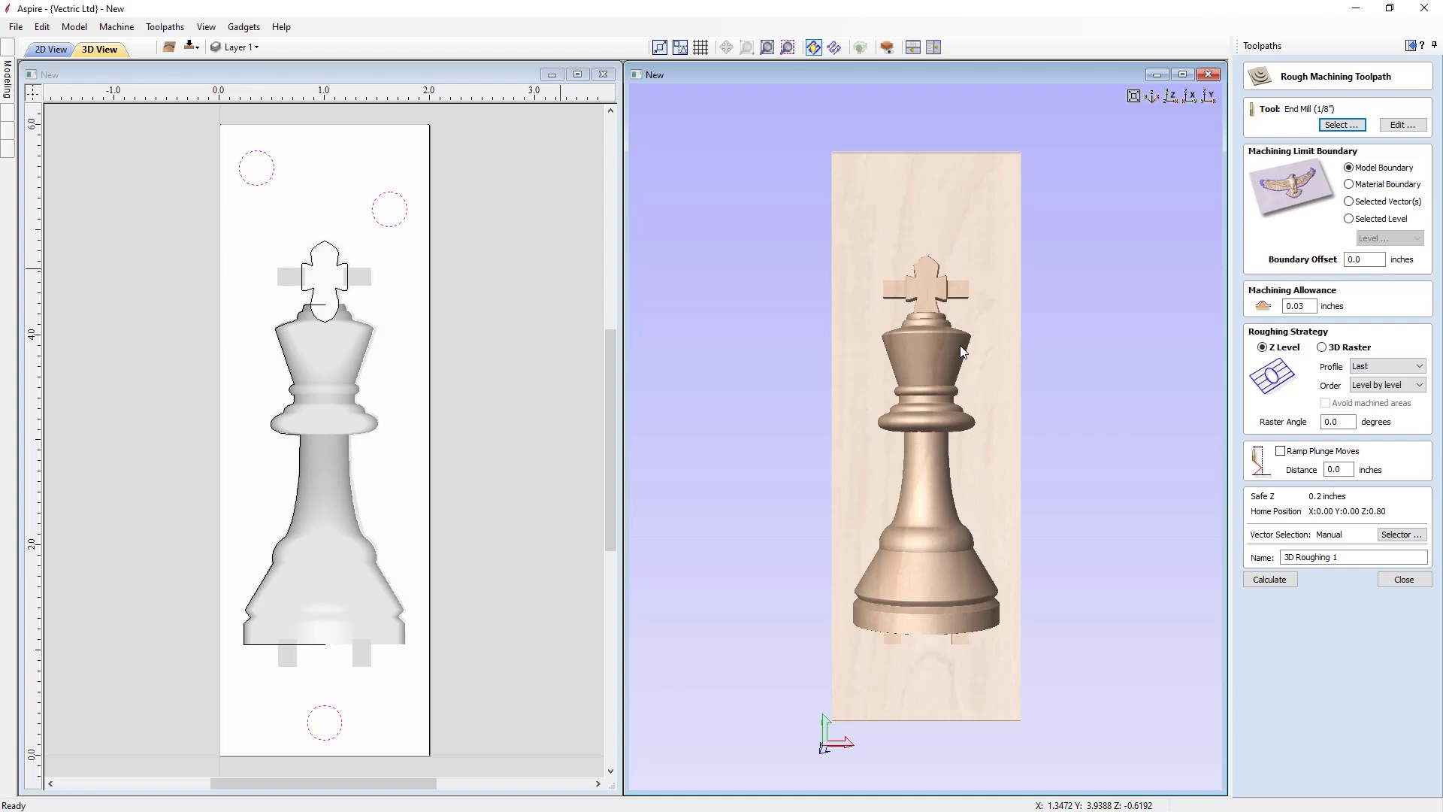
Set the roughing toolpath's machining limit boundary to Selected Level and choose the Models level
click(1349, 184)
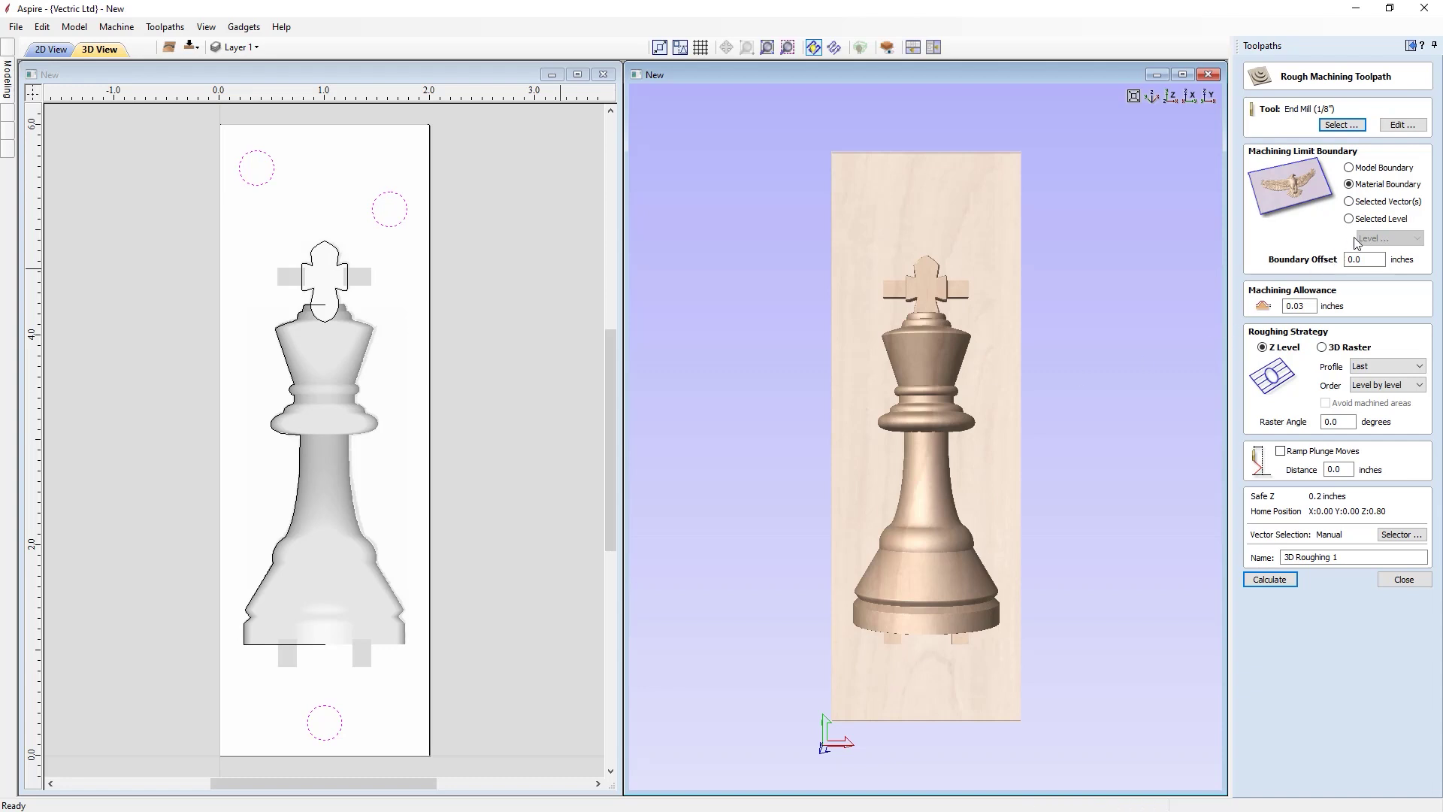
click(1350, 202)
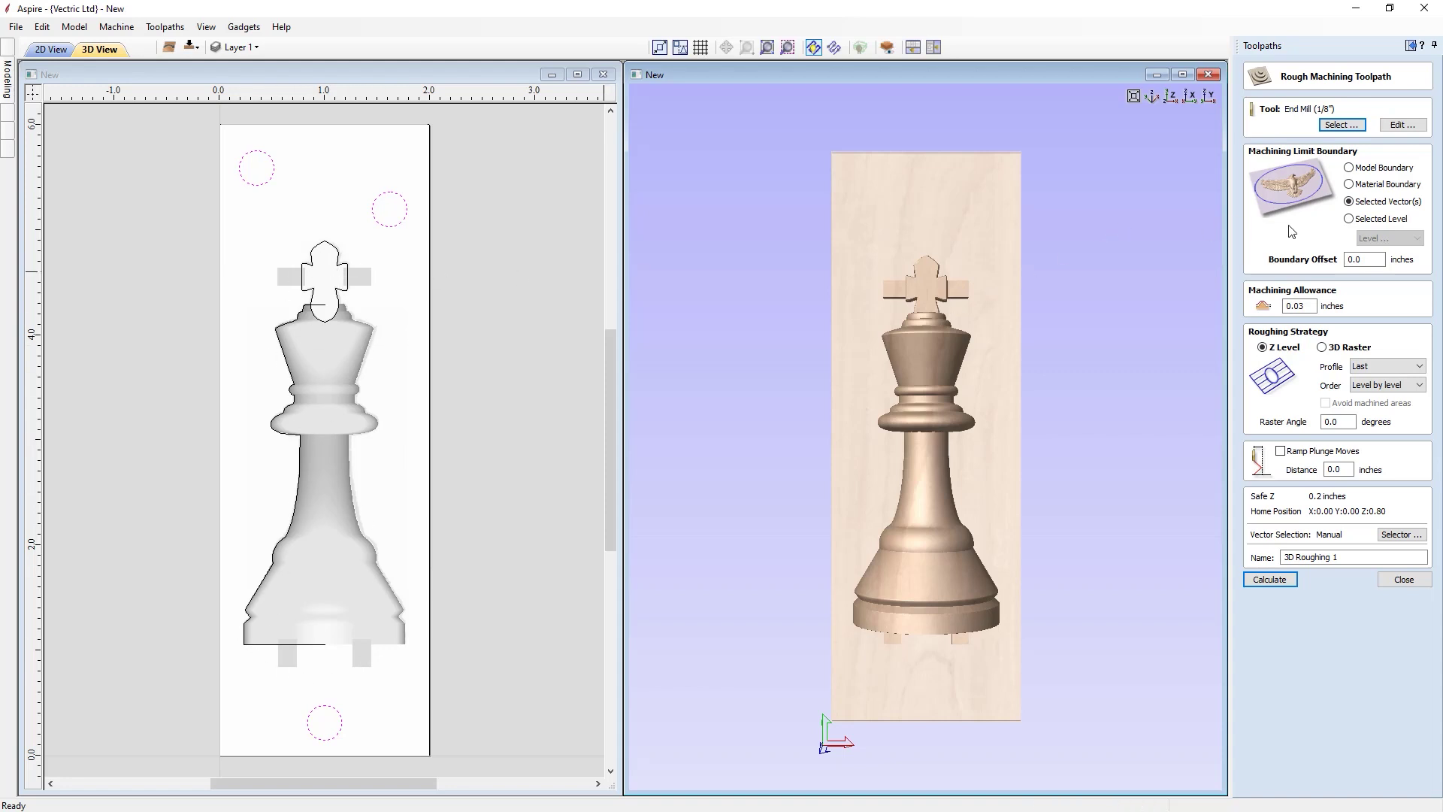
click(1349, 219)
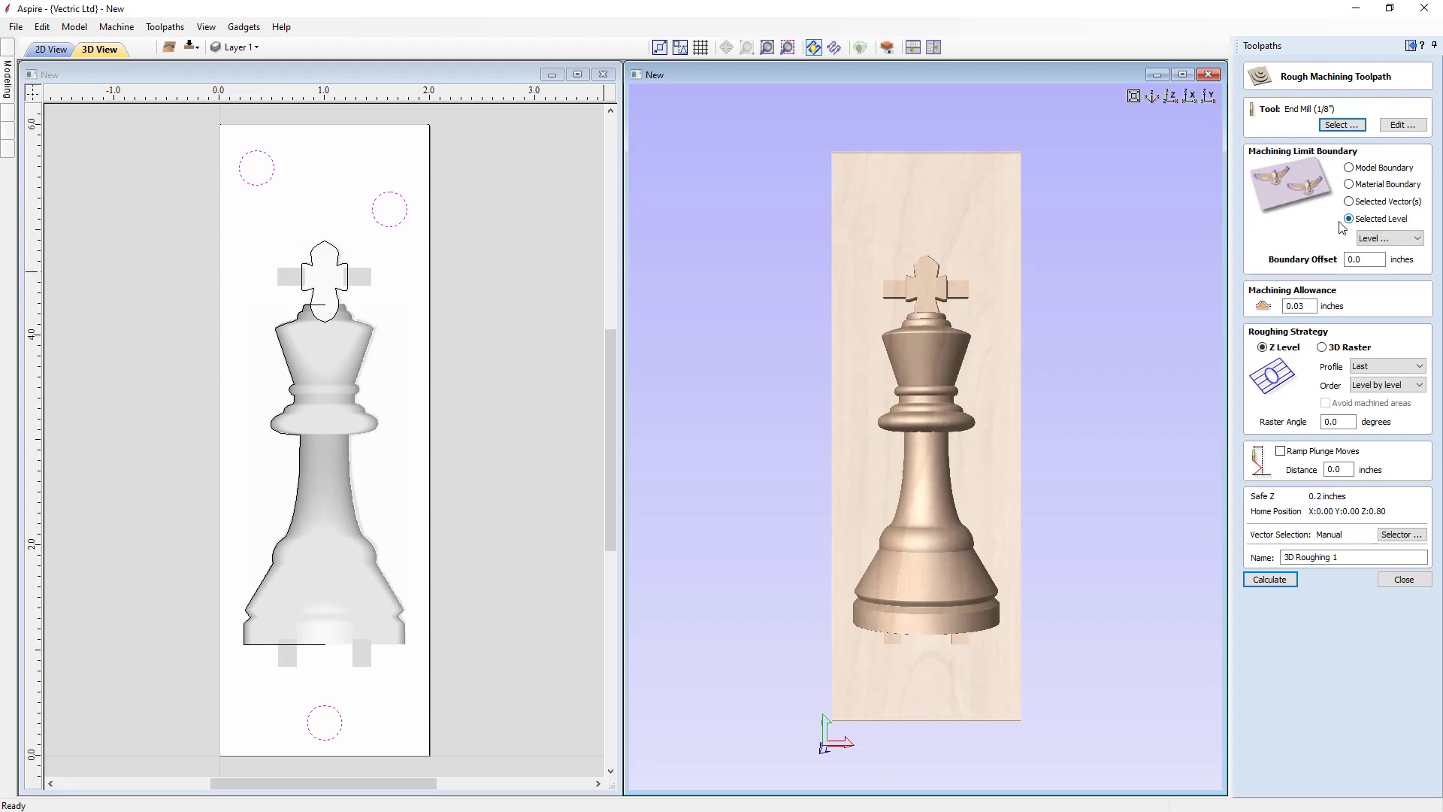
click(8, 83)
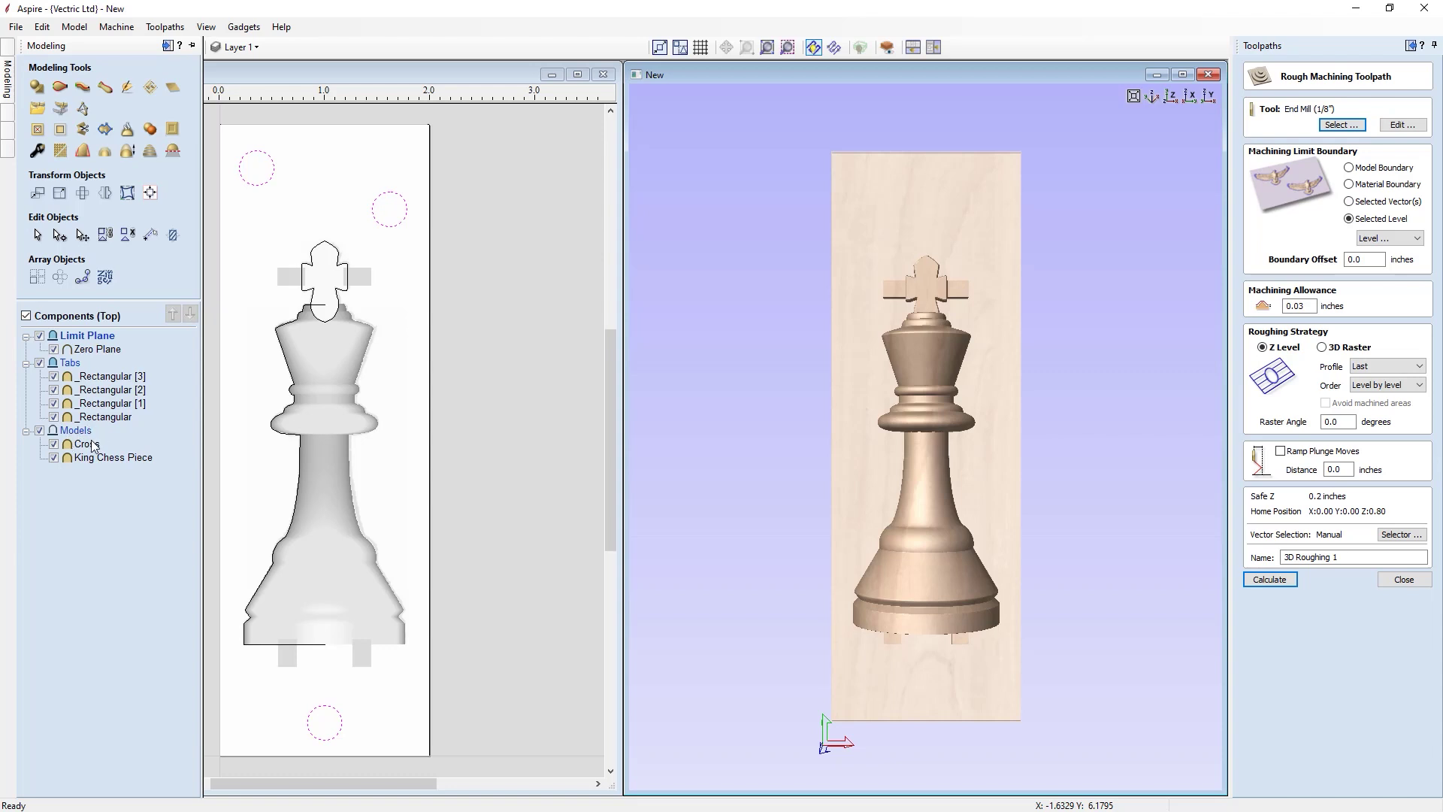
click(1402, 241)
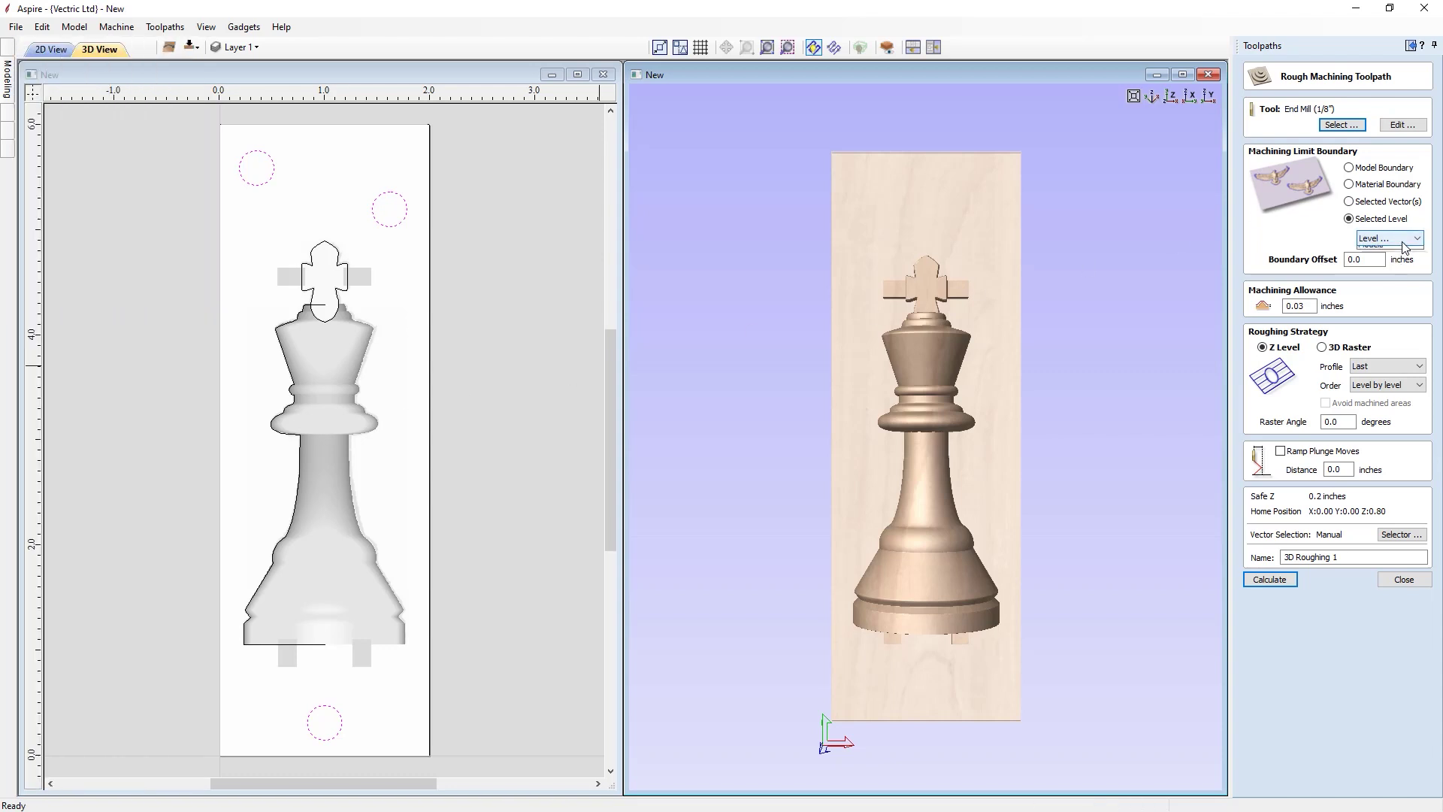
click(1393, 281)
Set the roughing toolpath's boundary offset to 0.125 inches and its machining allowance to 0.02 inches
double_click(1350, 259)
key(Return)
drag(1306, 309, 1300, 309)
text(2)
Name the roughing toolpath 3D Roughing and calculate it
double_click(1333, 558)
key(BackSpace)
click(1288, 579)
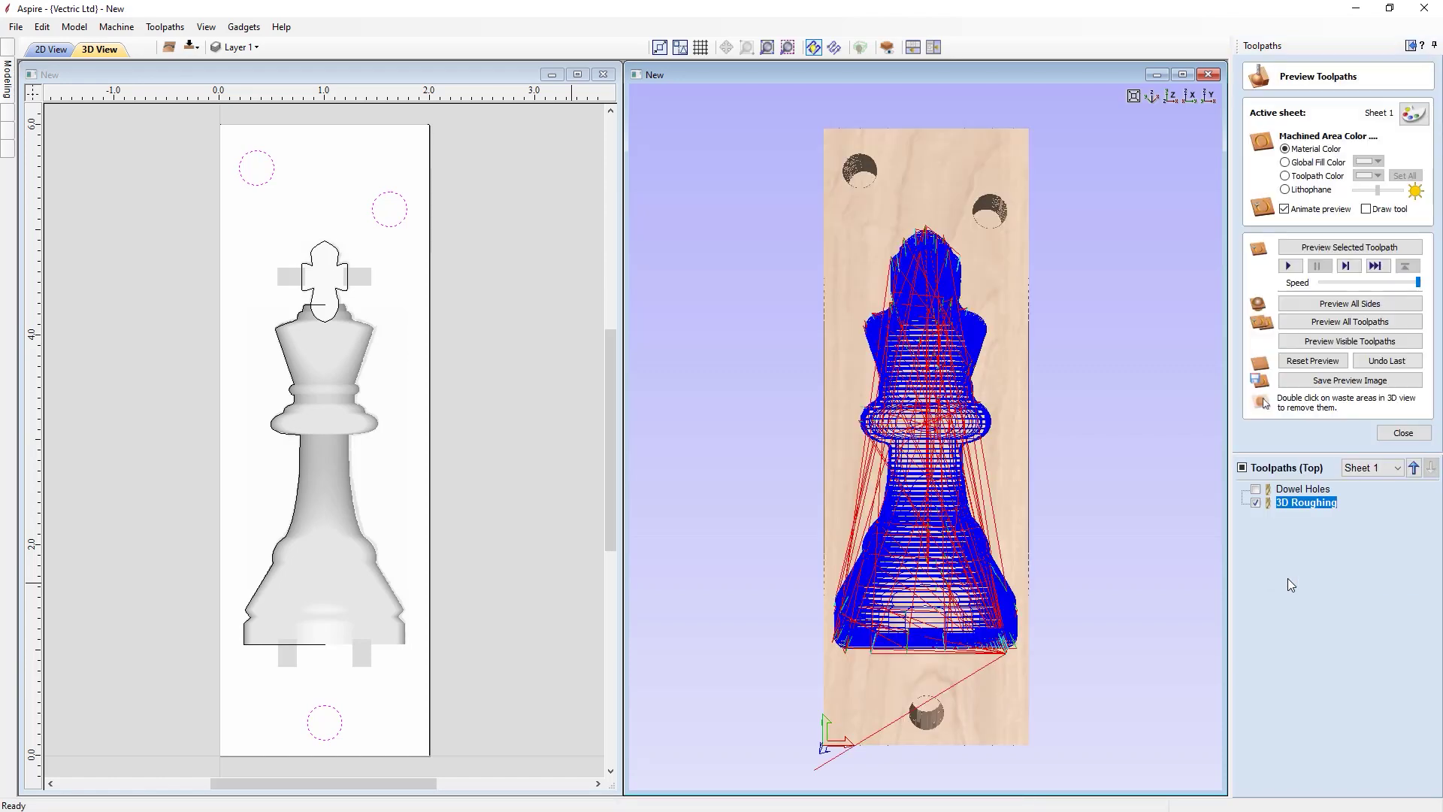
Preview the 3D Roughing toolpath, inspect the simulated cut at an angle and from above, and close the preview
drag(889, 641, 949, 594)
click(1323, 343)
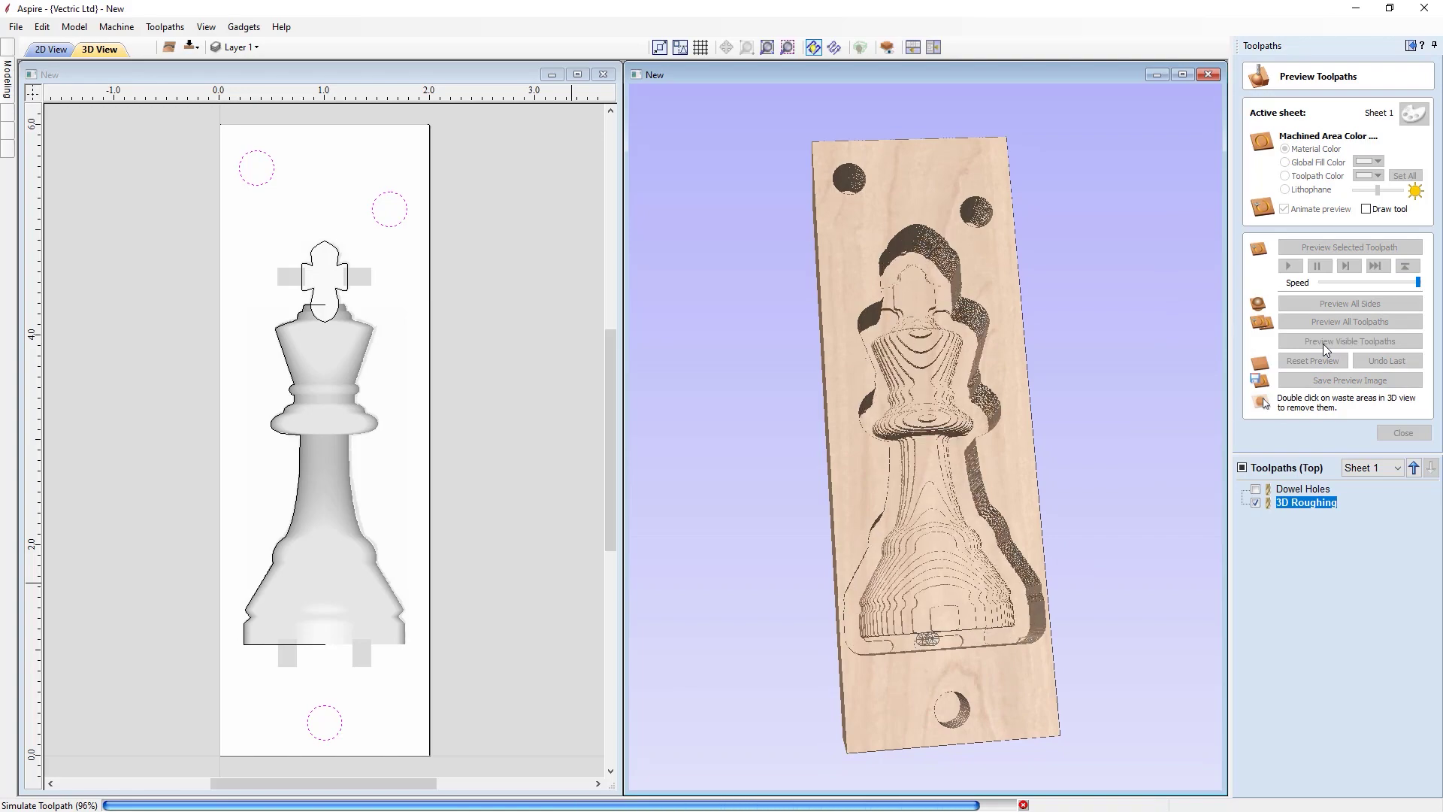
drag(1167, 391, 1000, 492)
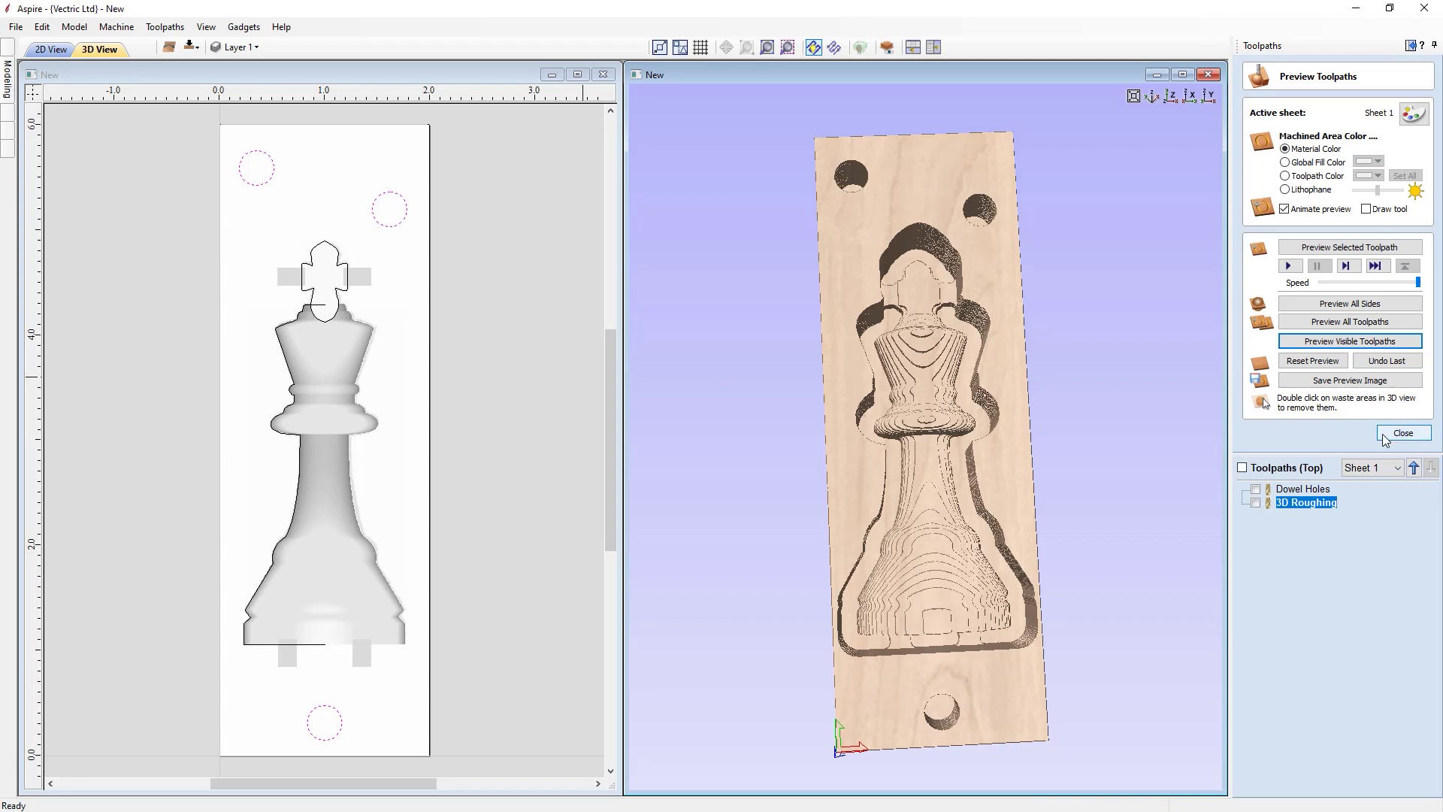
click(1176, 96)
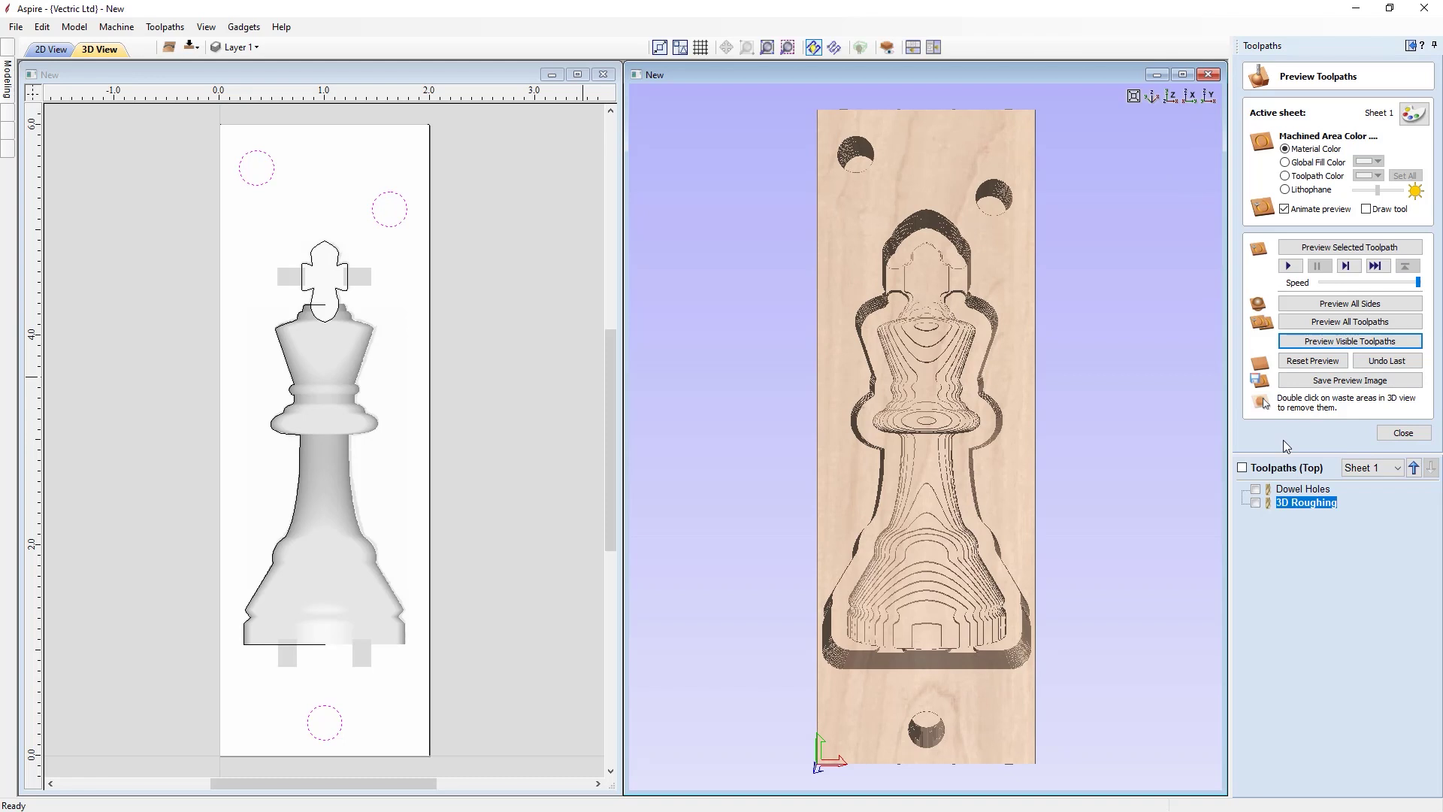
click(1403, 433)
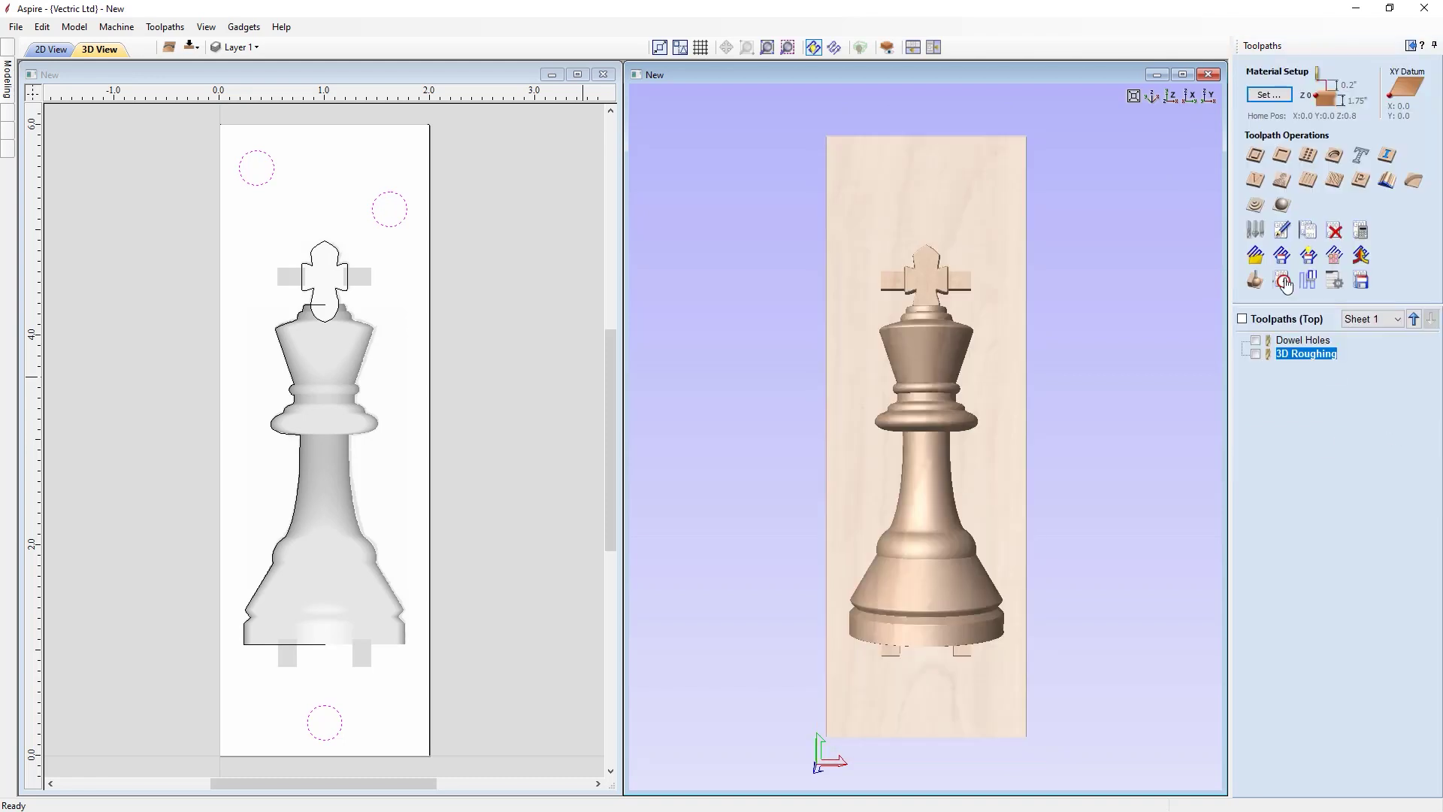
Start a 3D finishing toolpath and replace its 1/8" ball nose with the imperial Ball Nose (1/16") tool
click(1282, 206)
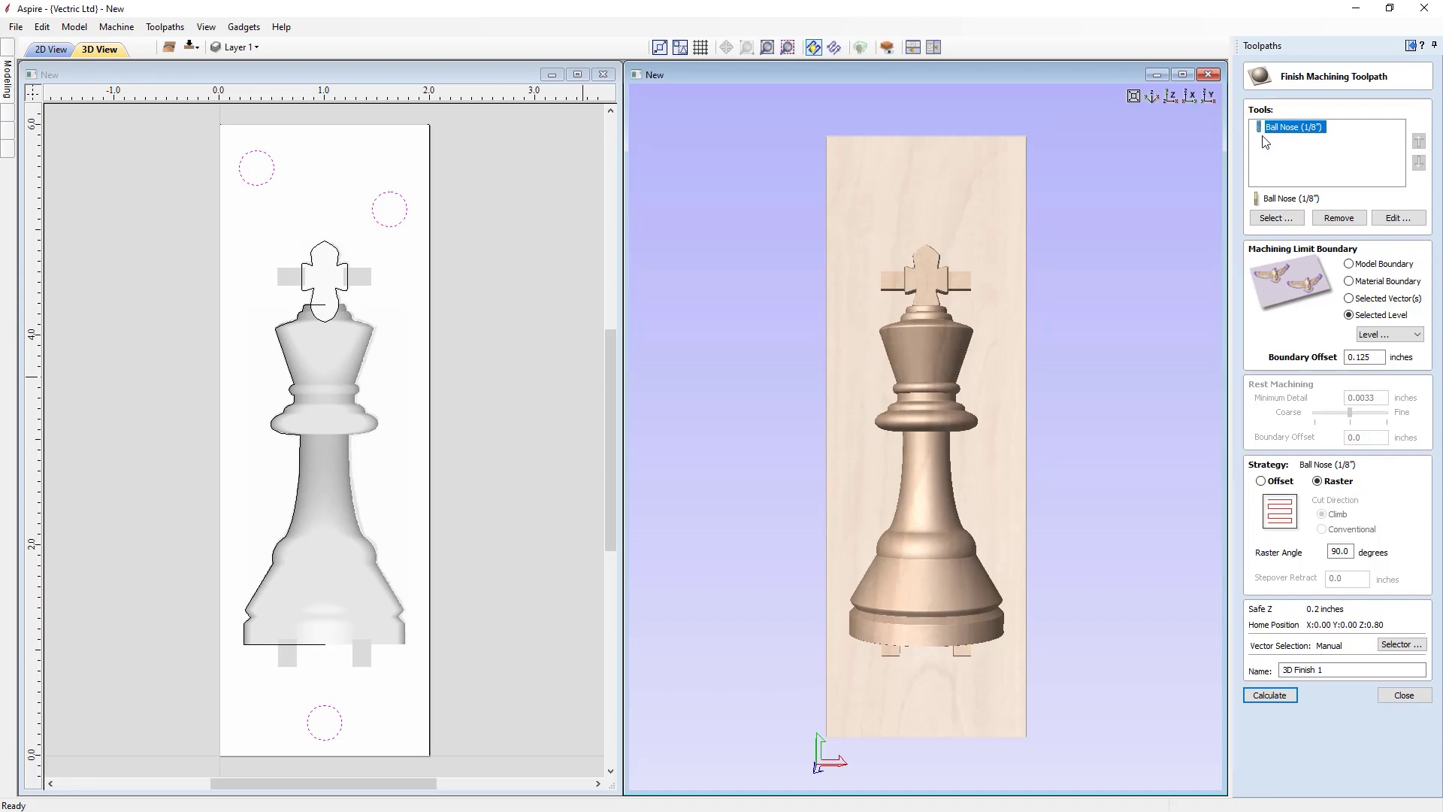
click(1328, 218)
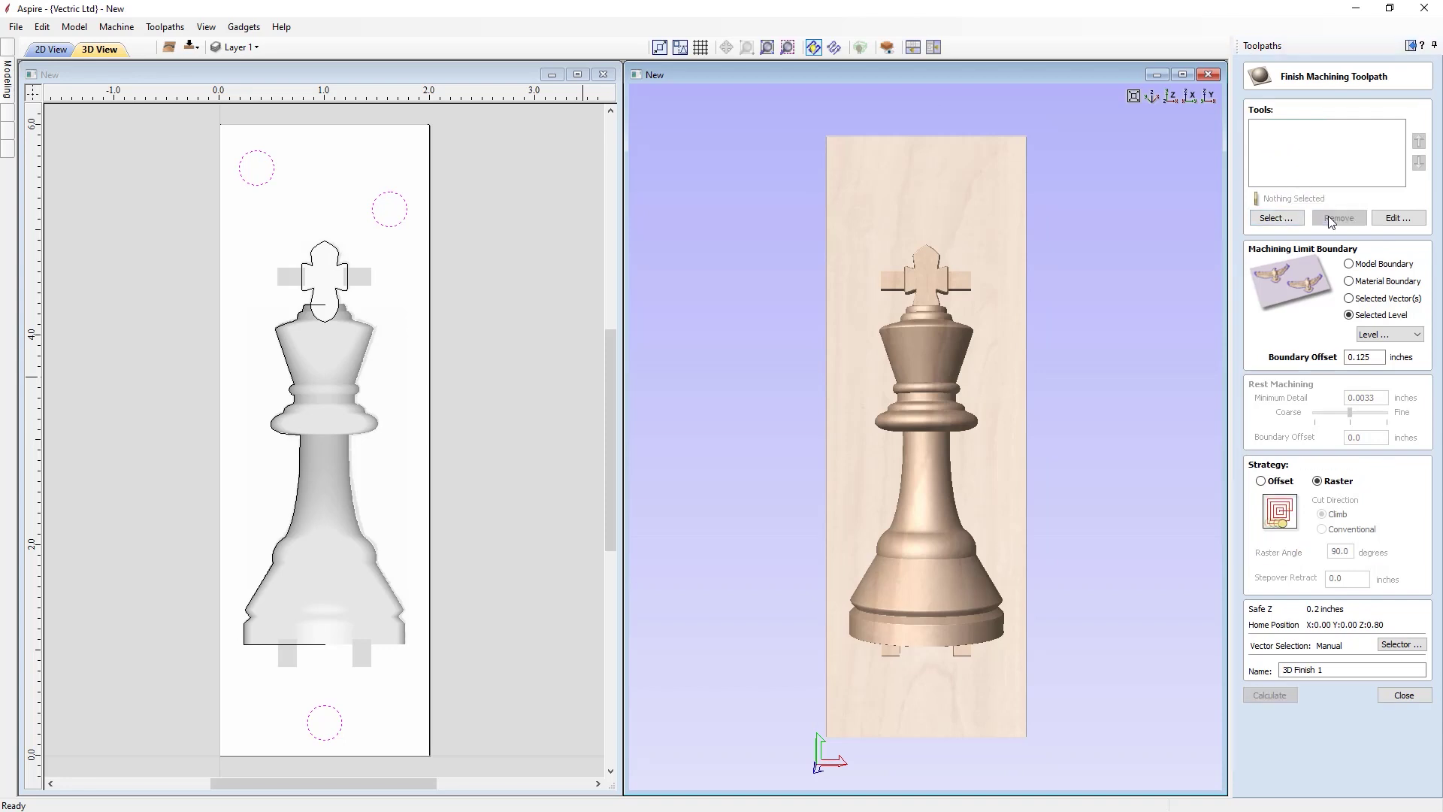
click(1278, 219)
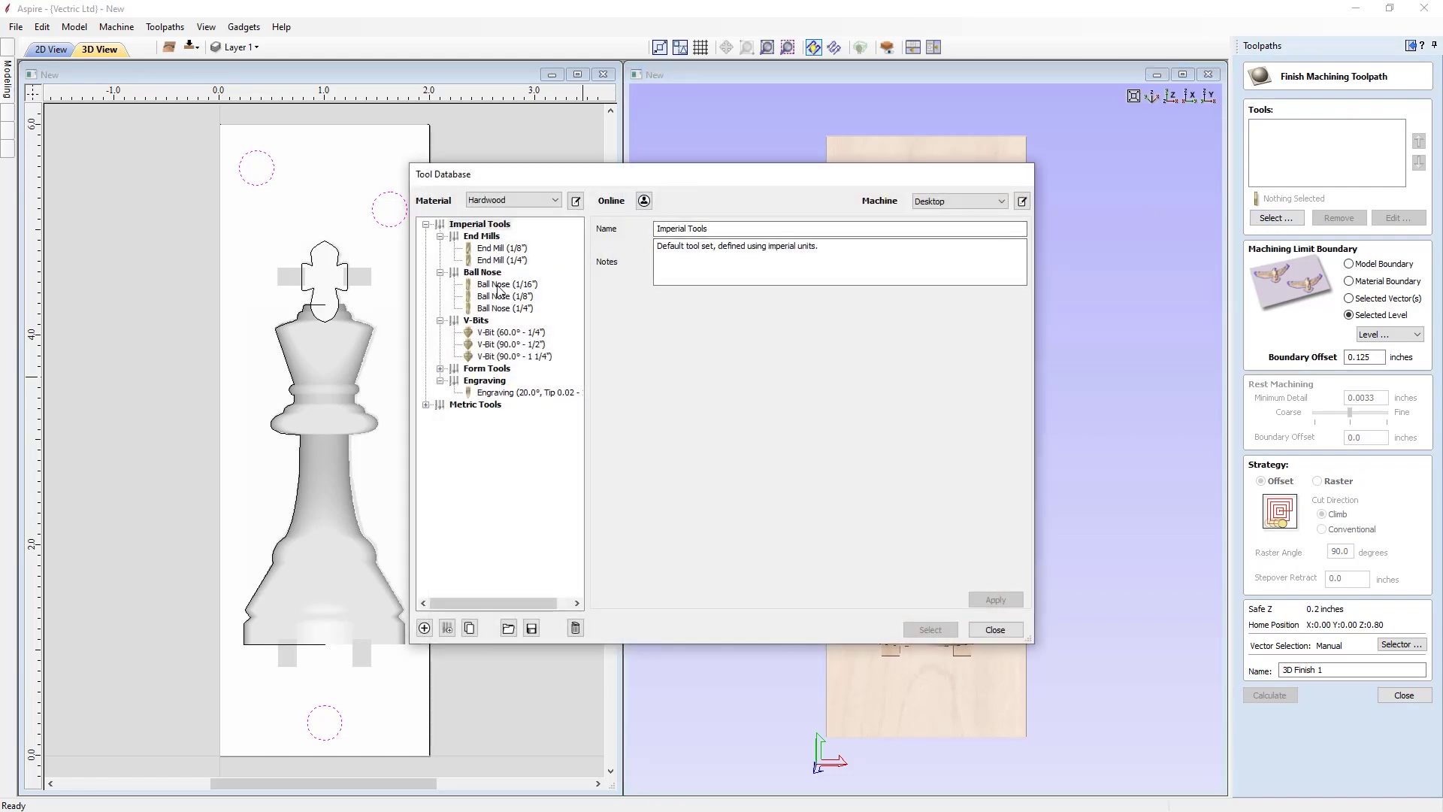
click(498, 286)
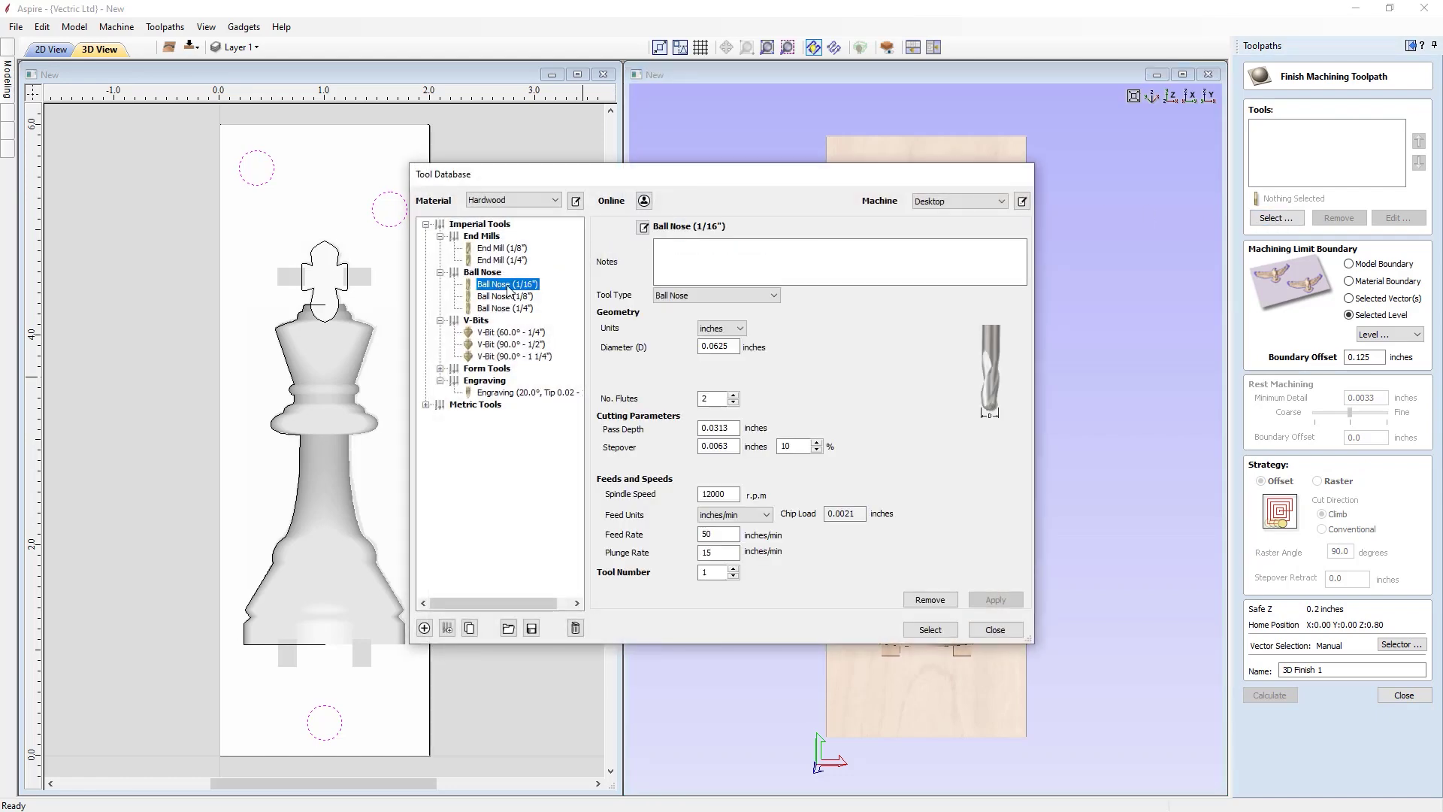
click(930, 630)
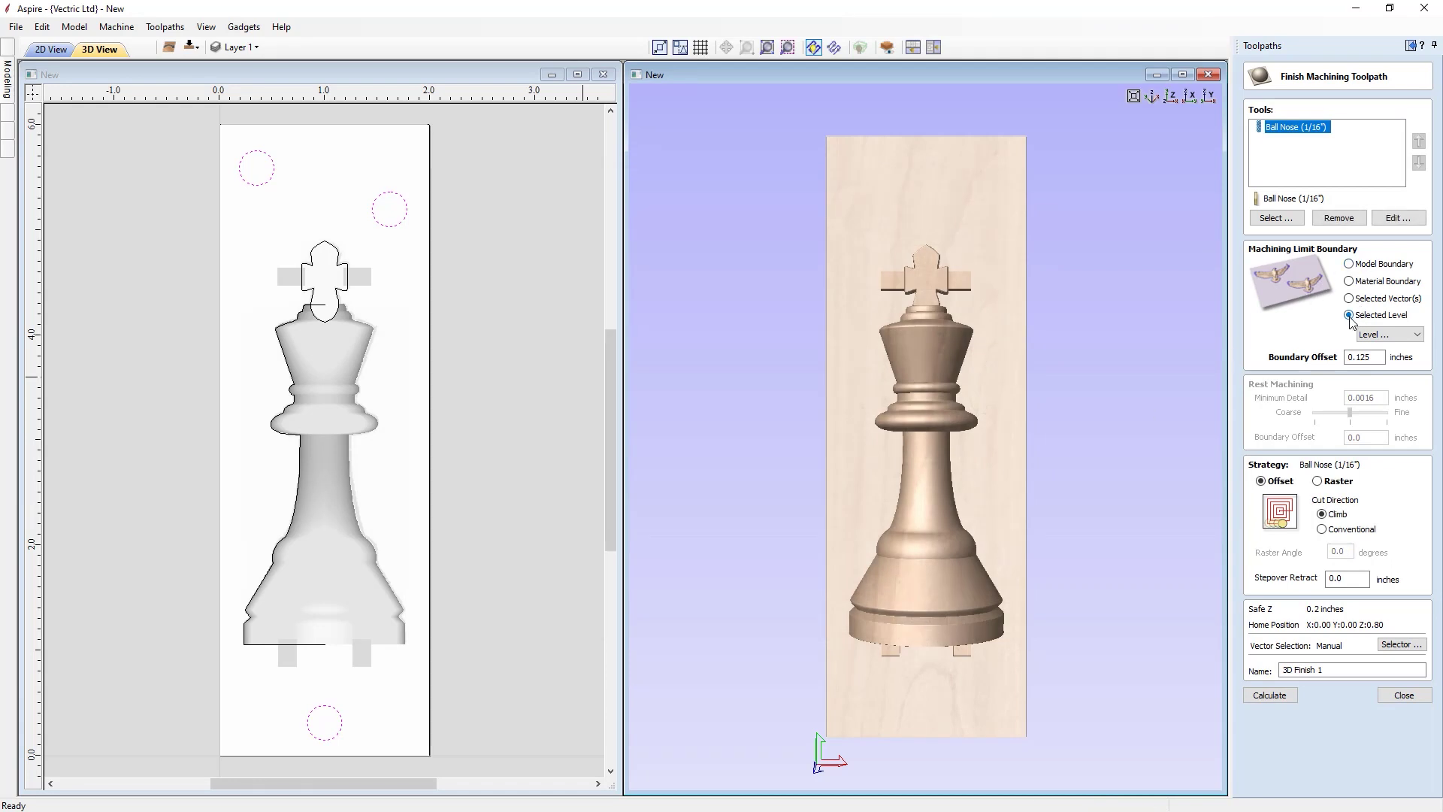
Limit the finishing toolpath to the Models level with a boundary offset of 1/16 inch
click(1400, 336)
click(1388, 378)
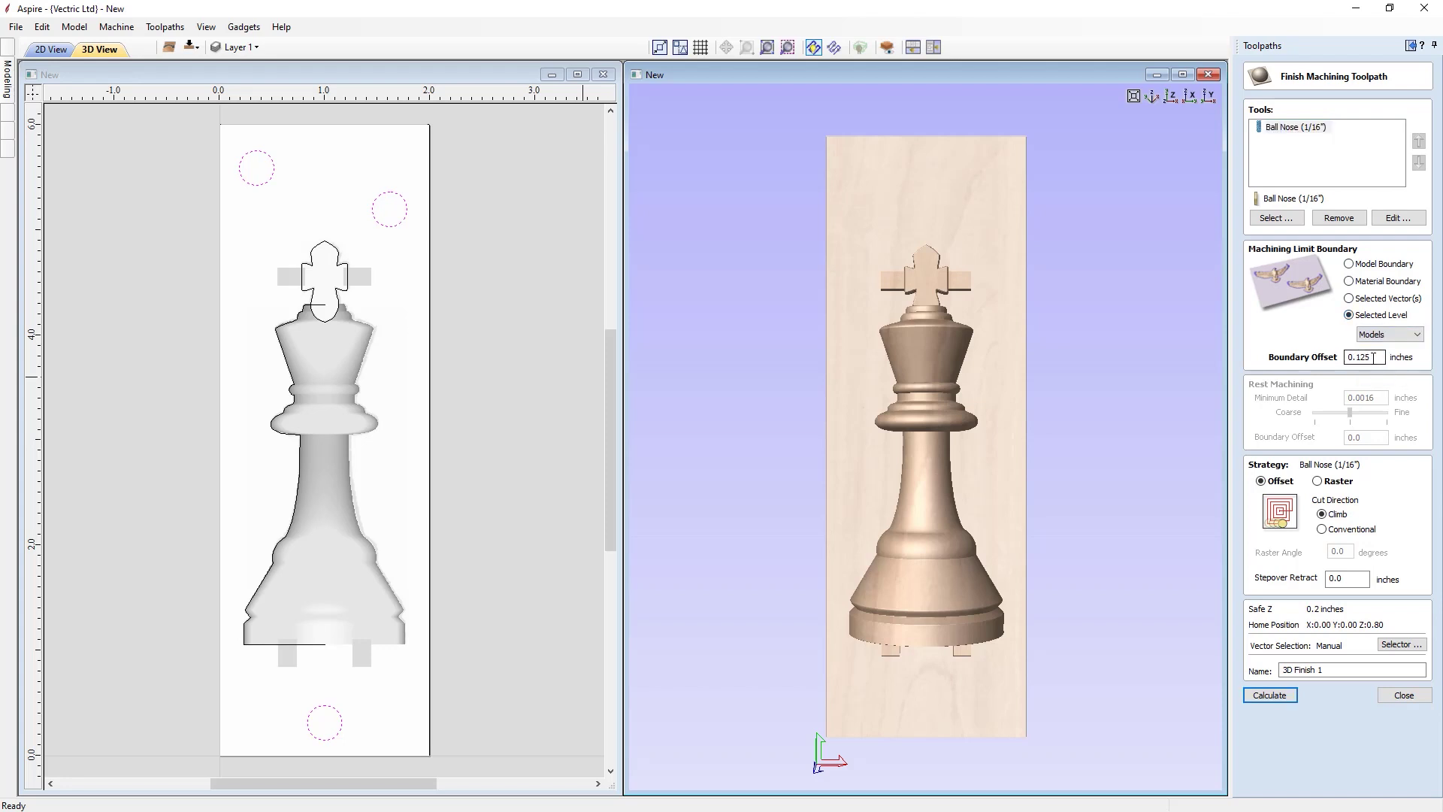
drag(1374, 358, 1293, 351)
text(1/16)
key(Return)
Set the finishing strategy to Raster at 90 degrees and calculate the toolpath under the name 3D Finish
click(1318, 482)
double_click(1339, 551)
text(90)
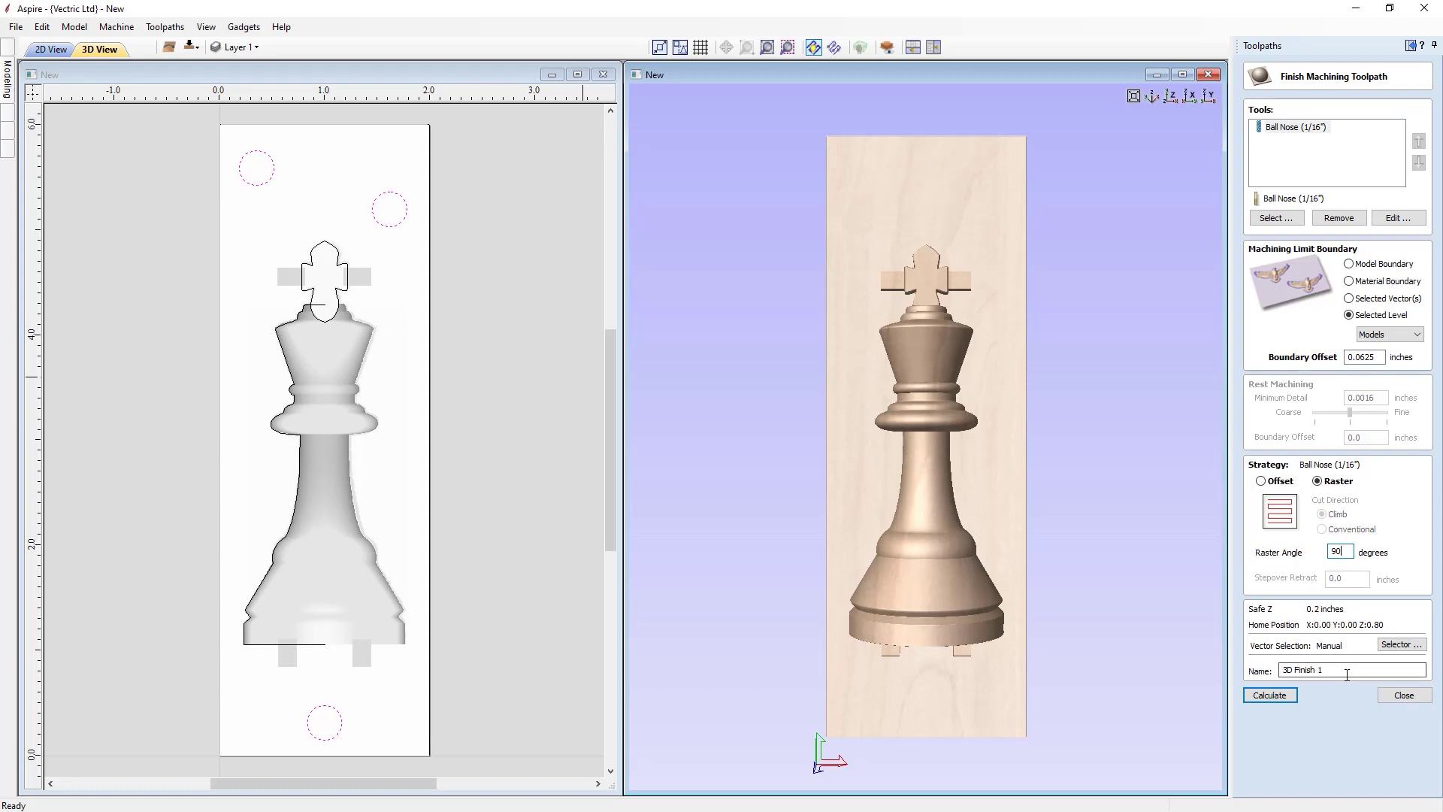
double_click(1320, 669)
click(1265, 696)
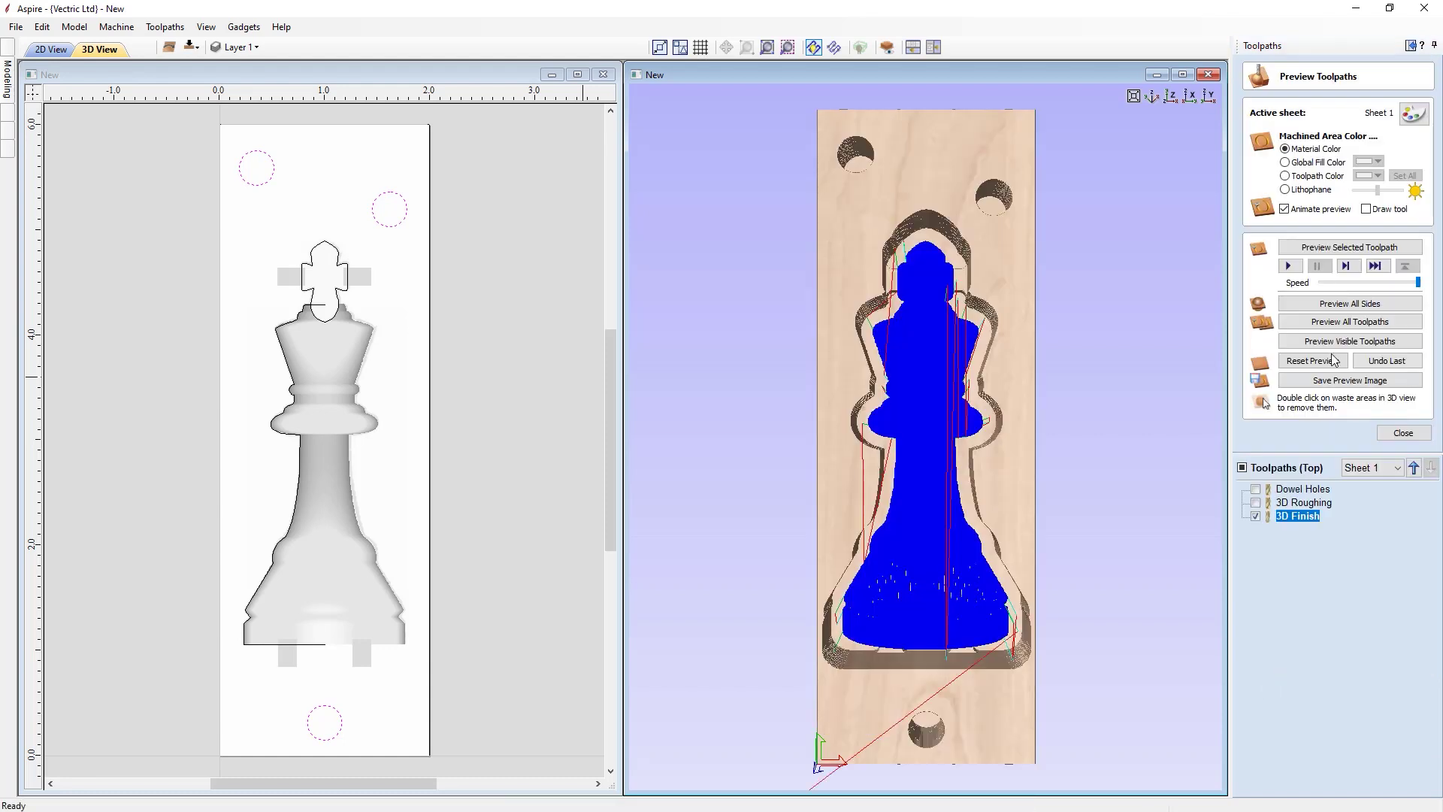
Preview the 3D Finish toolpath, inspect the simulated king up close and from above, and close the preview
click(1332, 342)
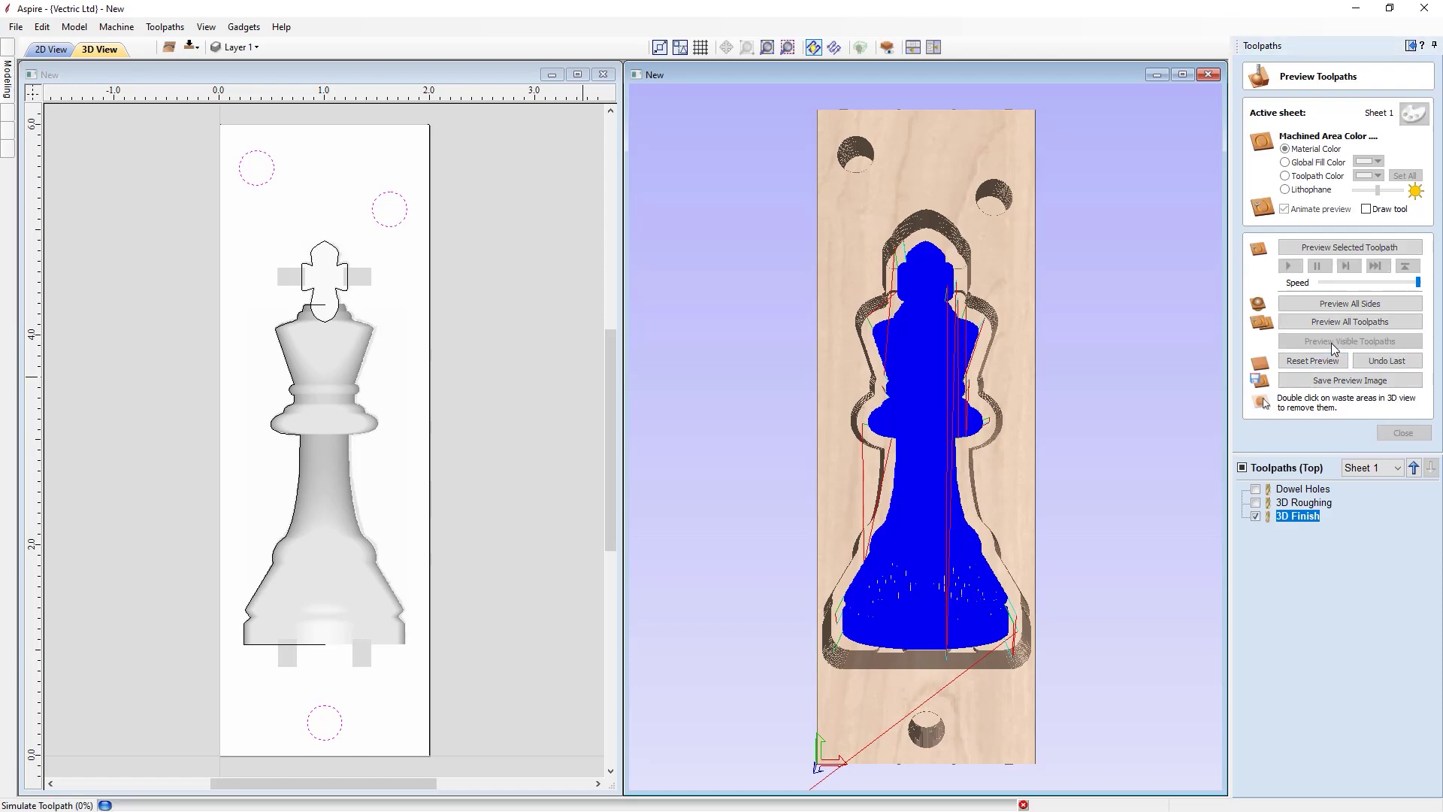
drag(923, 536, 938, 490)
scroll(905, 493, up, 3)
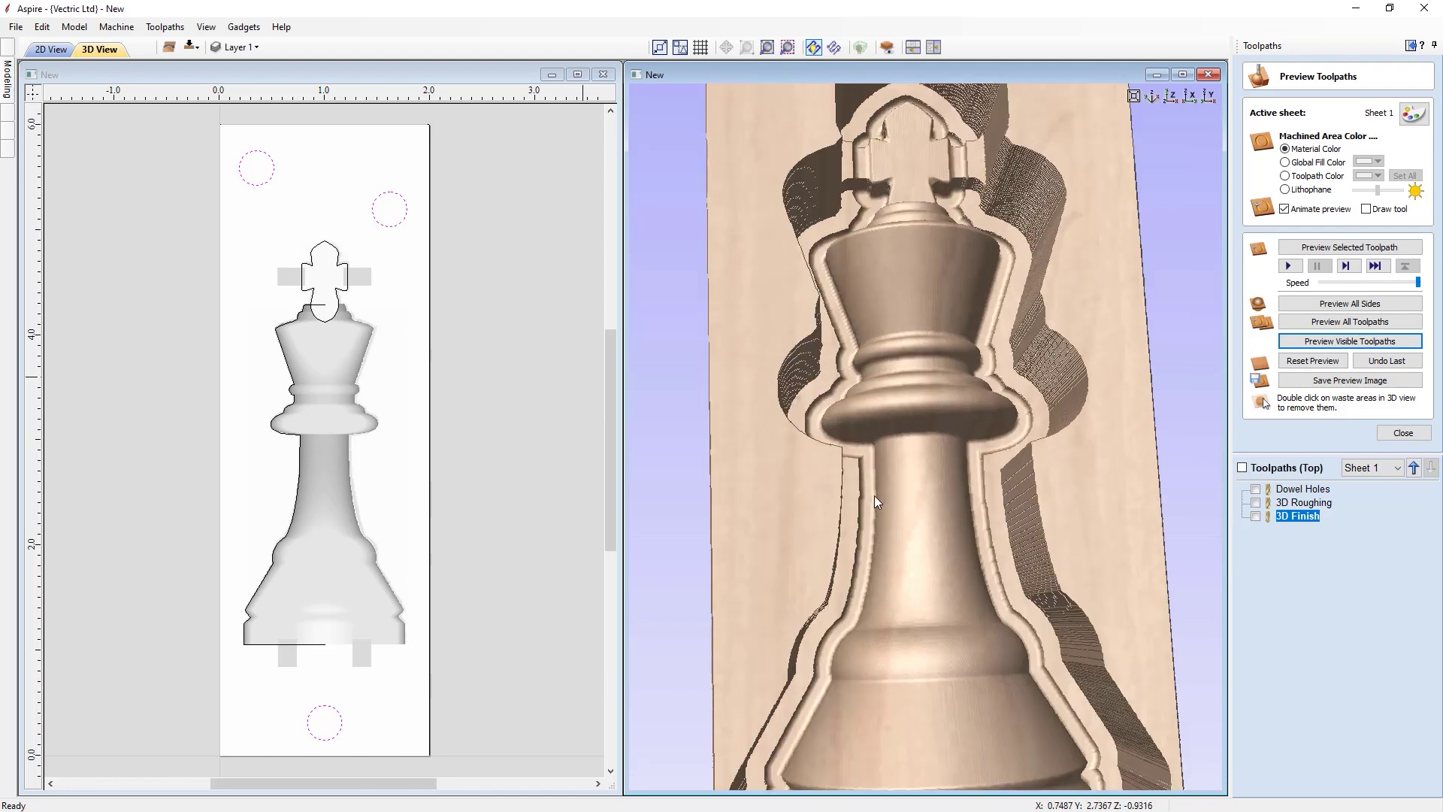
drag(896, 553, 911, 526)
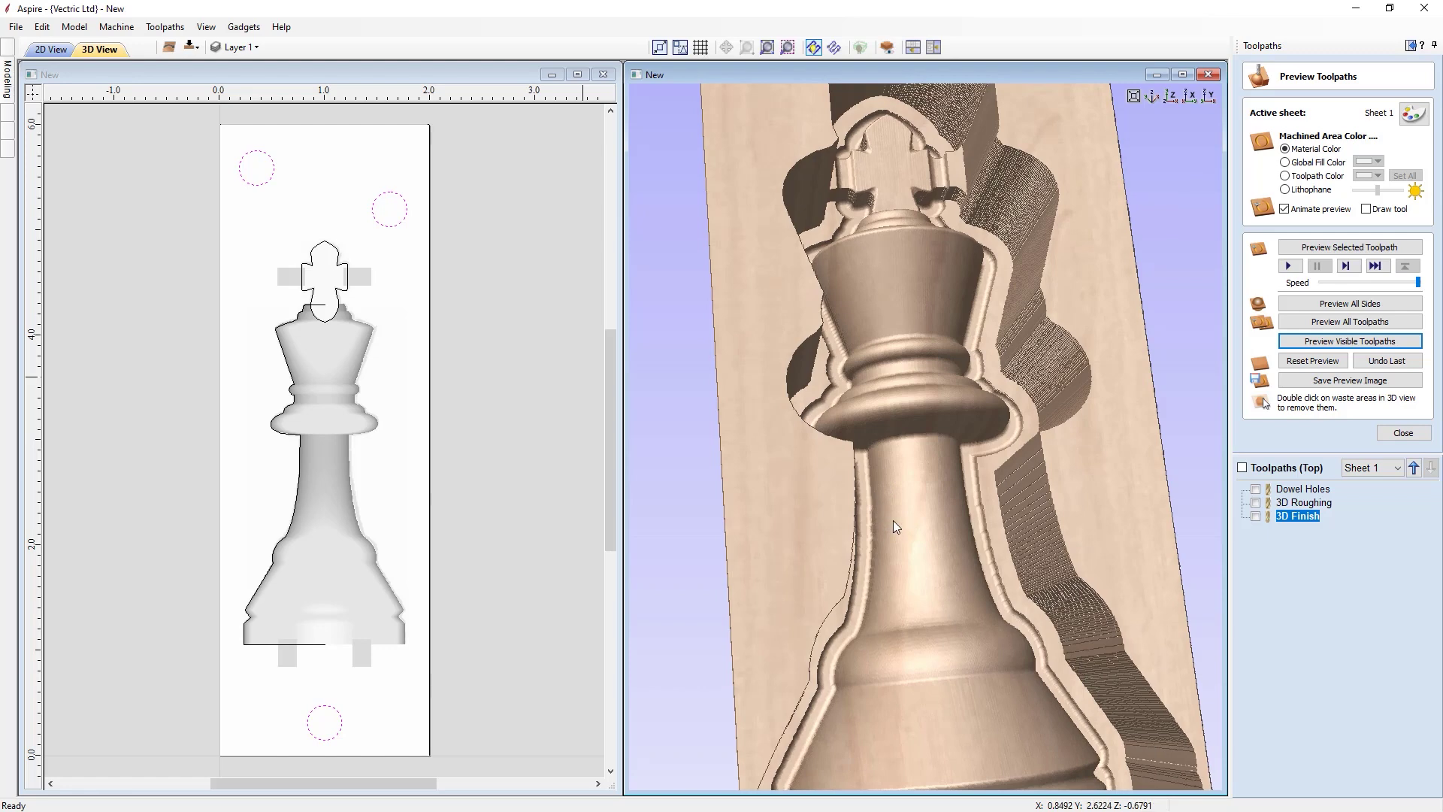
drag(894, 520, 868, 476)
drag(929, 517, 990, 507)
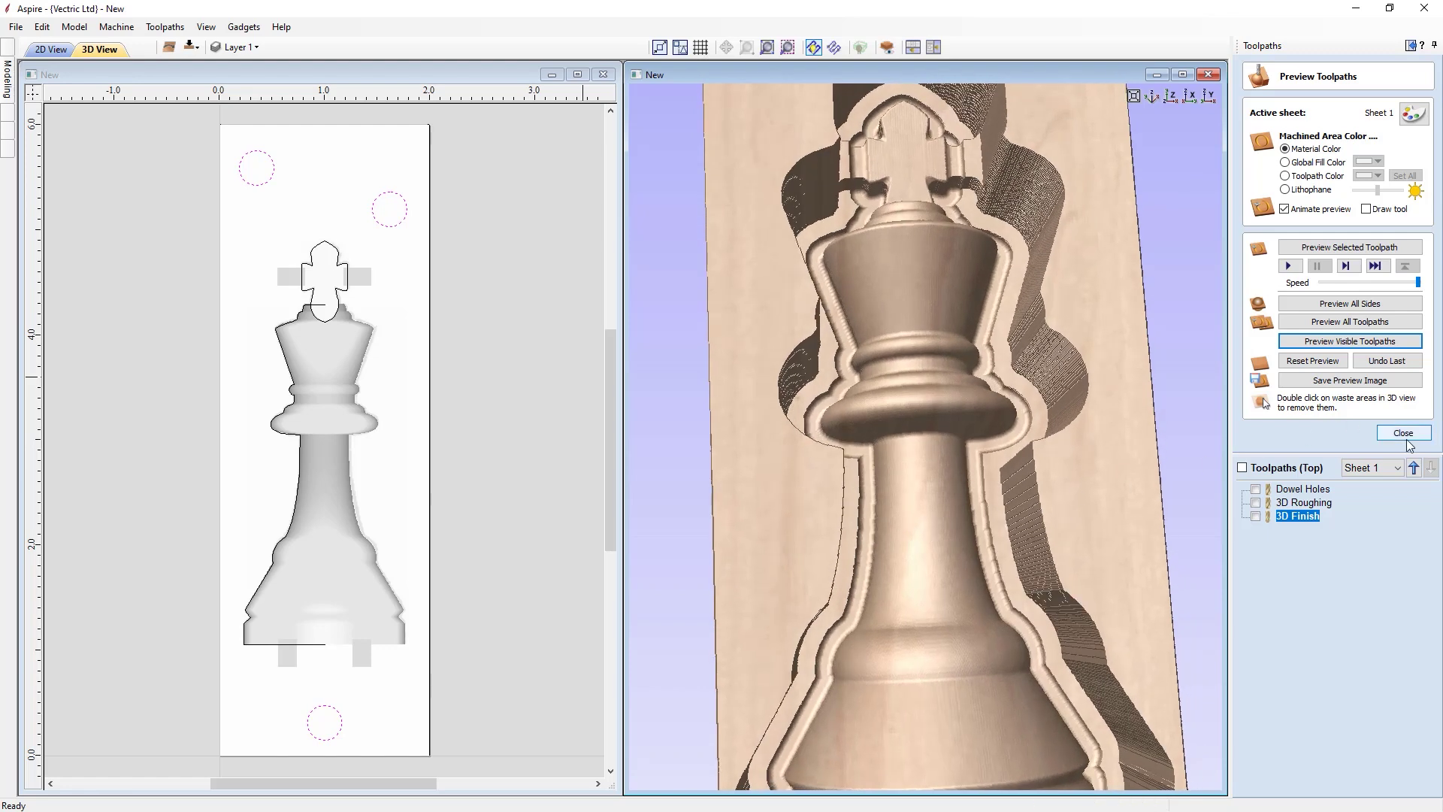
click(1172, 99)
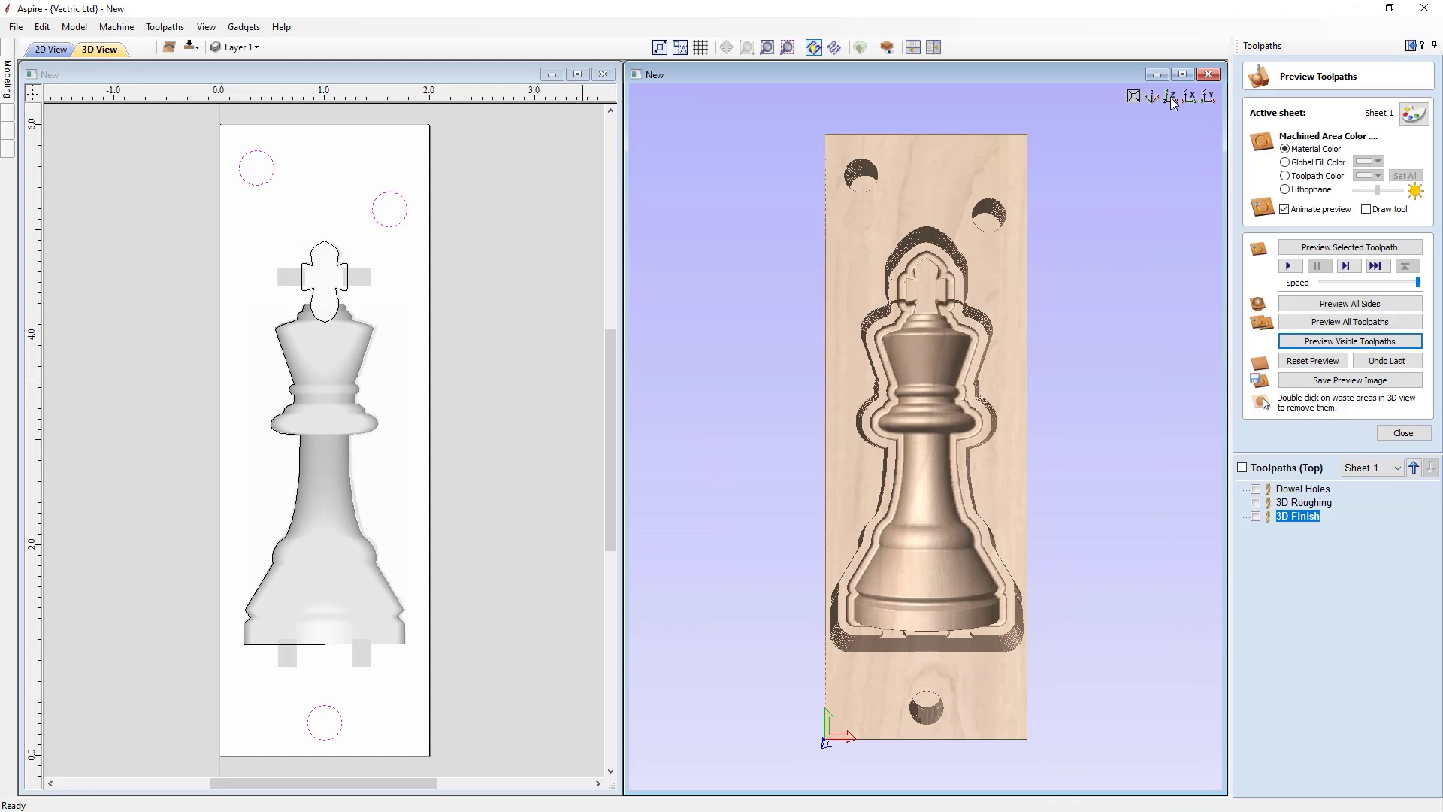
click(1404, 433)
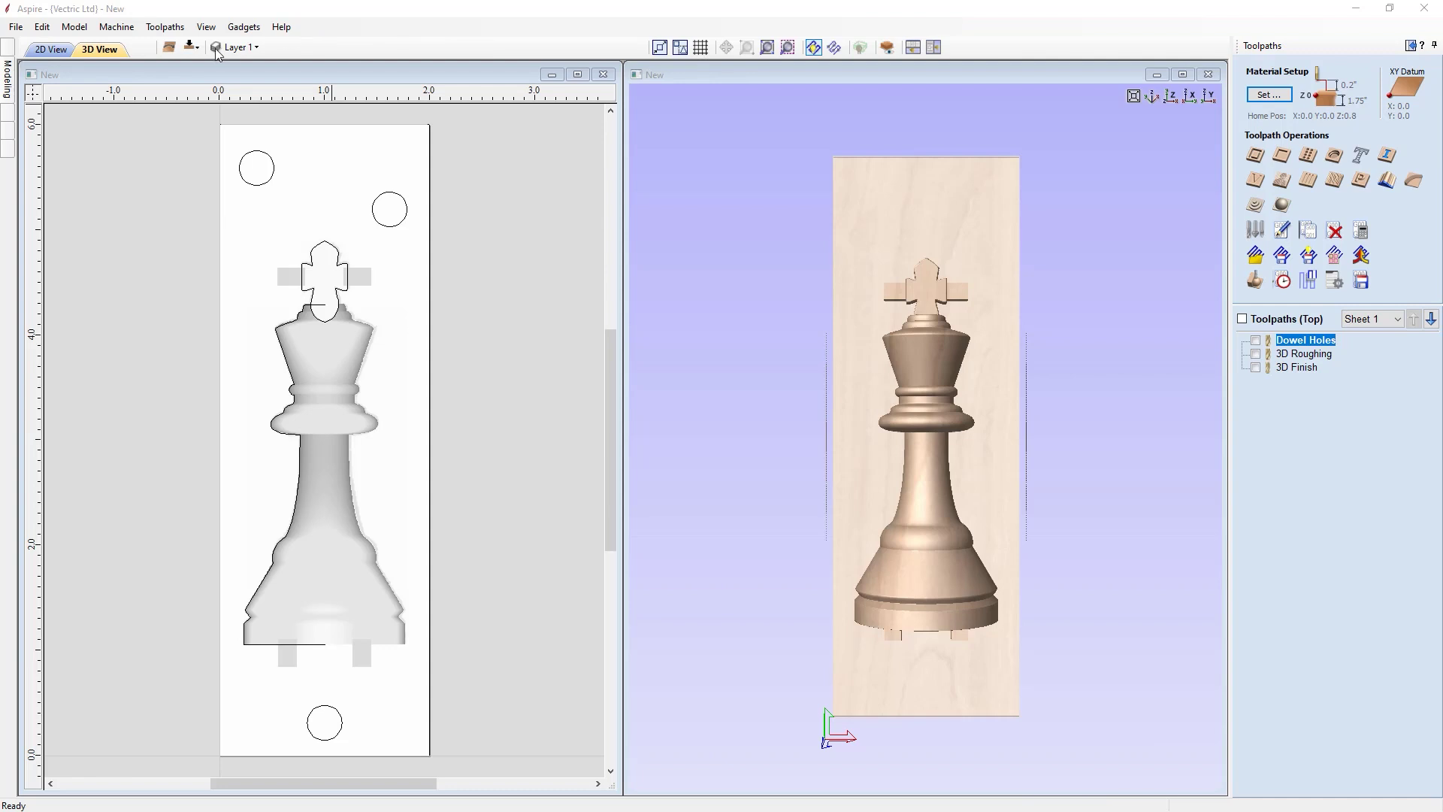
Switch to the bottom side of the job and review its material setup without changing anything
click(188, 50)
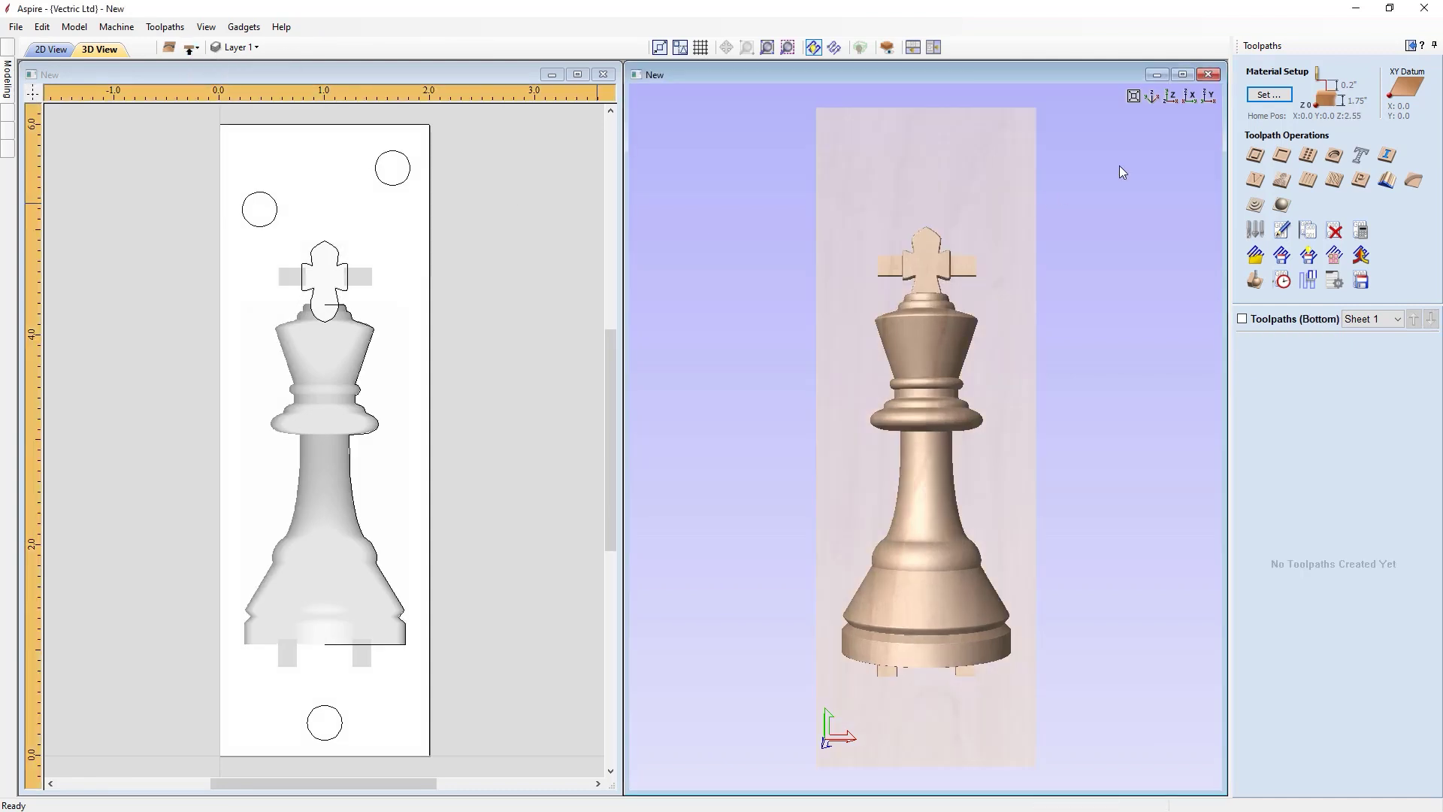
click(1276, 98)
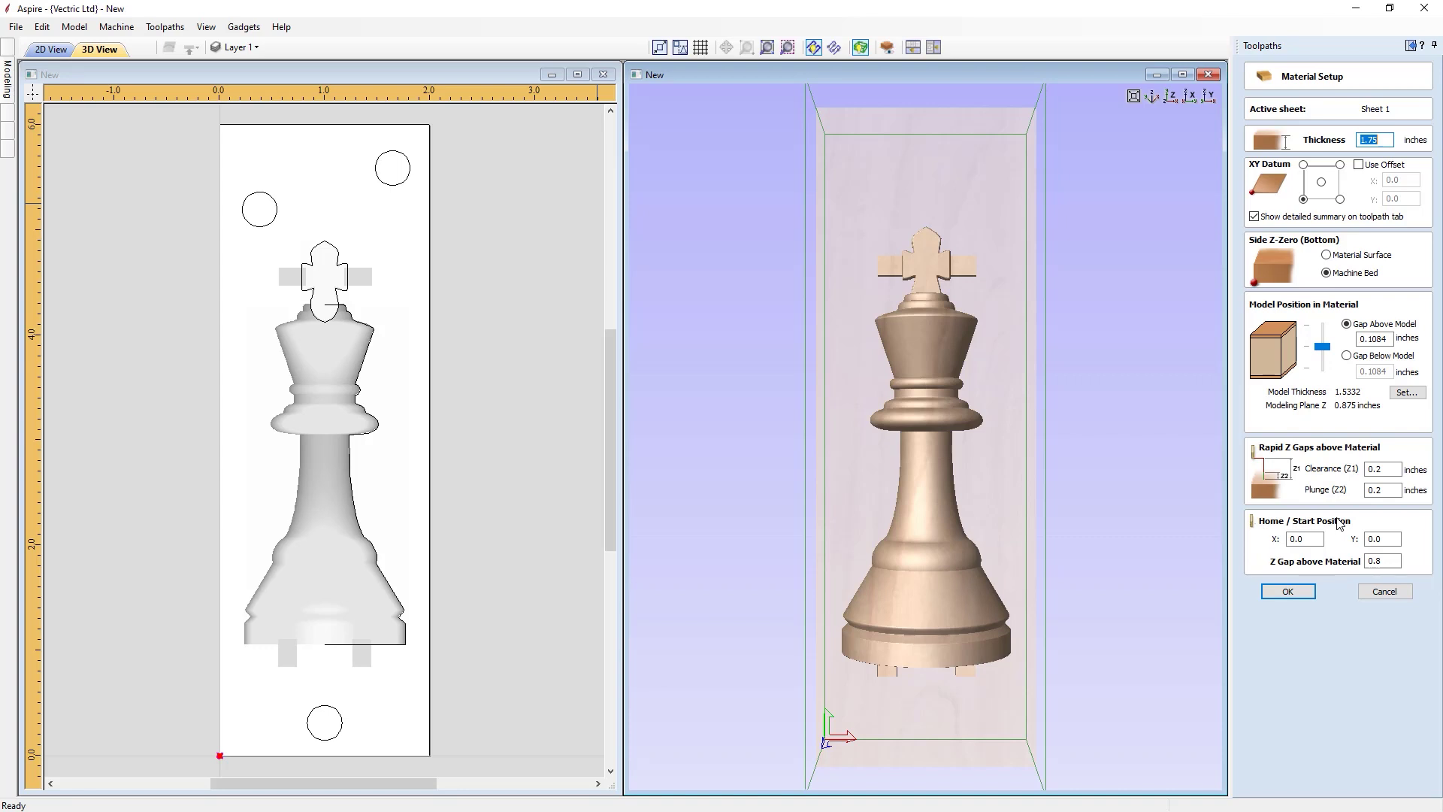
click(1379, 592)
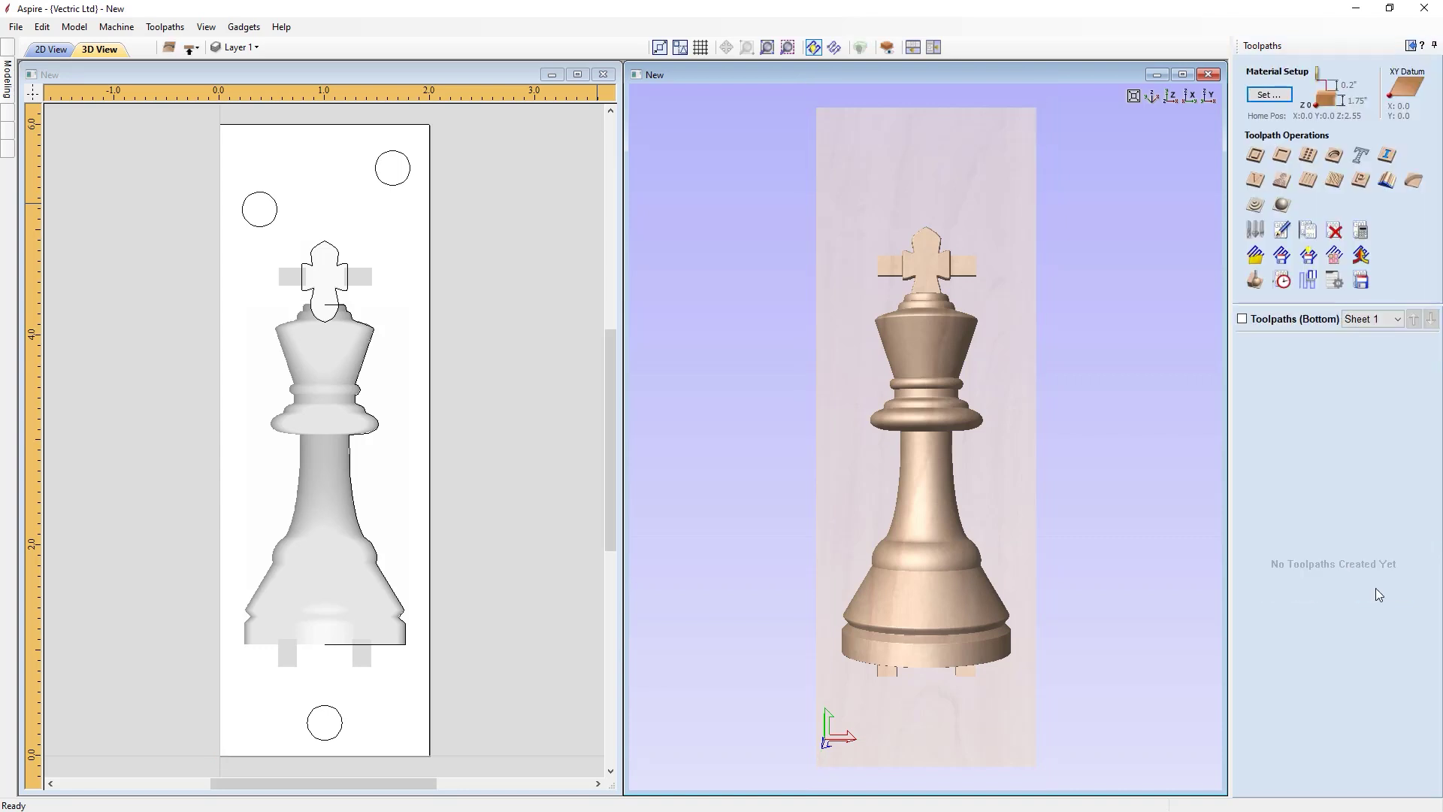
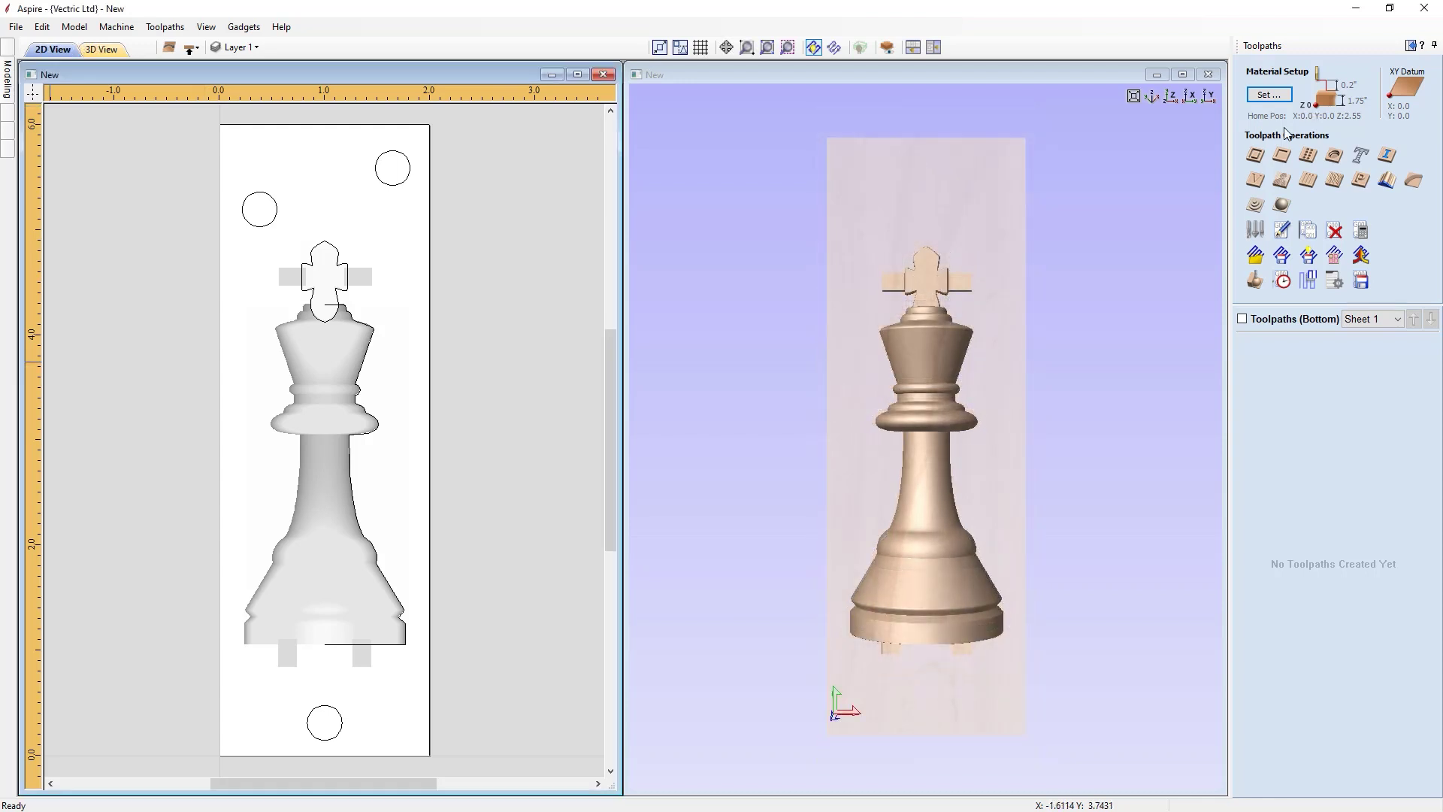
Start a 2D profile toolpath on the three dowel circles with a start depth of 1.75 inches
click(261, 225)
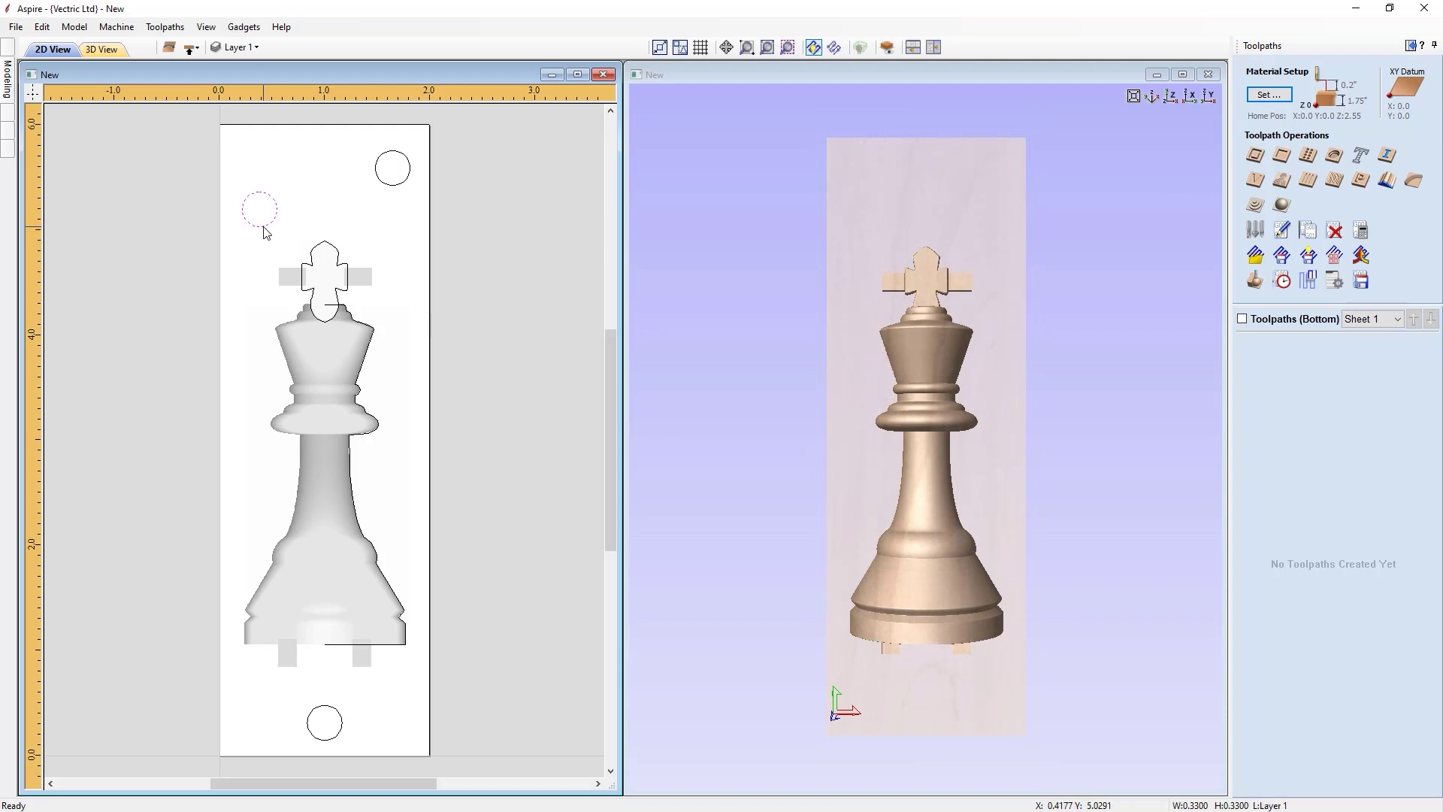
shift+click(391, 185)
shift+click(340, 720)
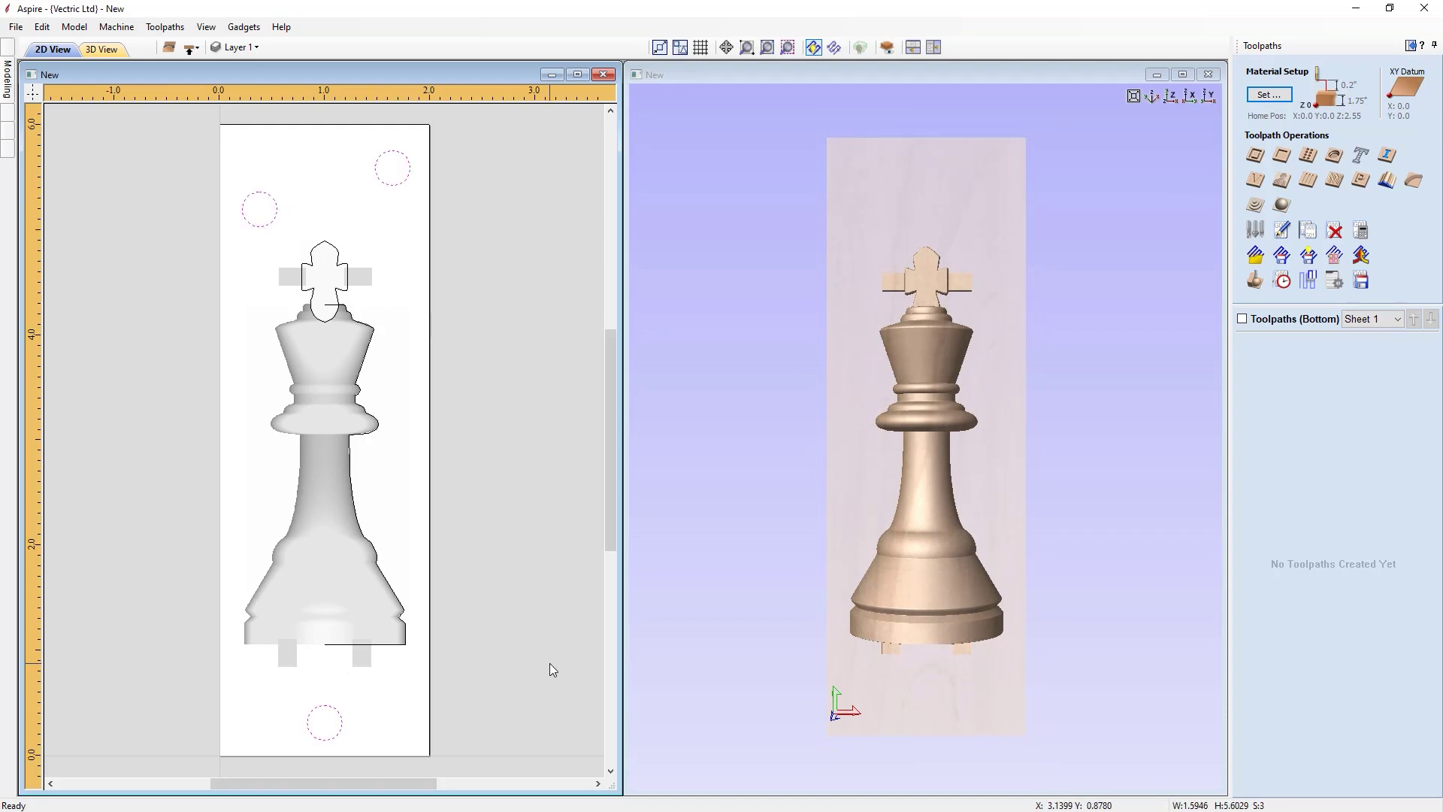
click(1257, 158)
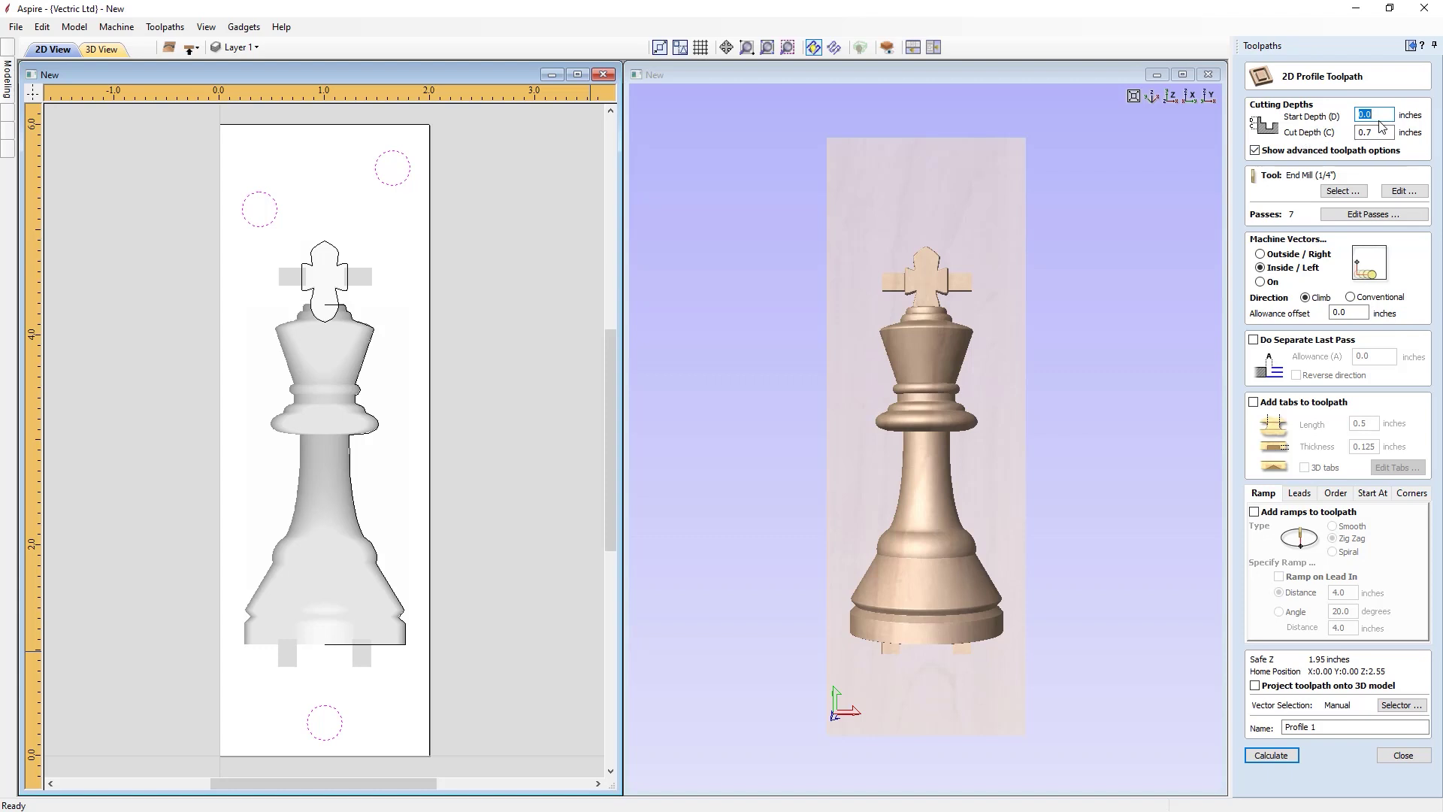
text(1.75)
Name the profile toolpath Dowel Holes **In SPOIL BOARD** and calculate it, accepting the cut through the material
drag(1325, 727, 1280, 728)
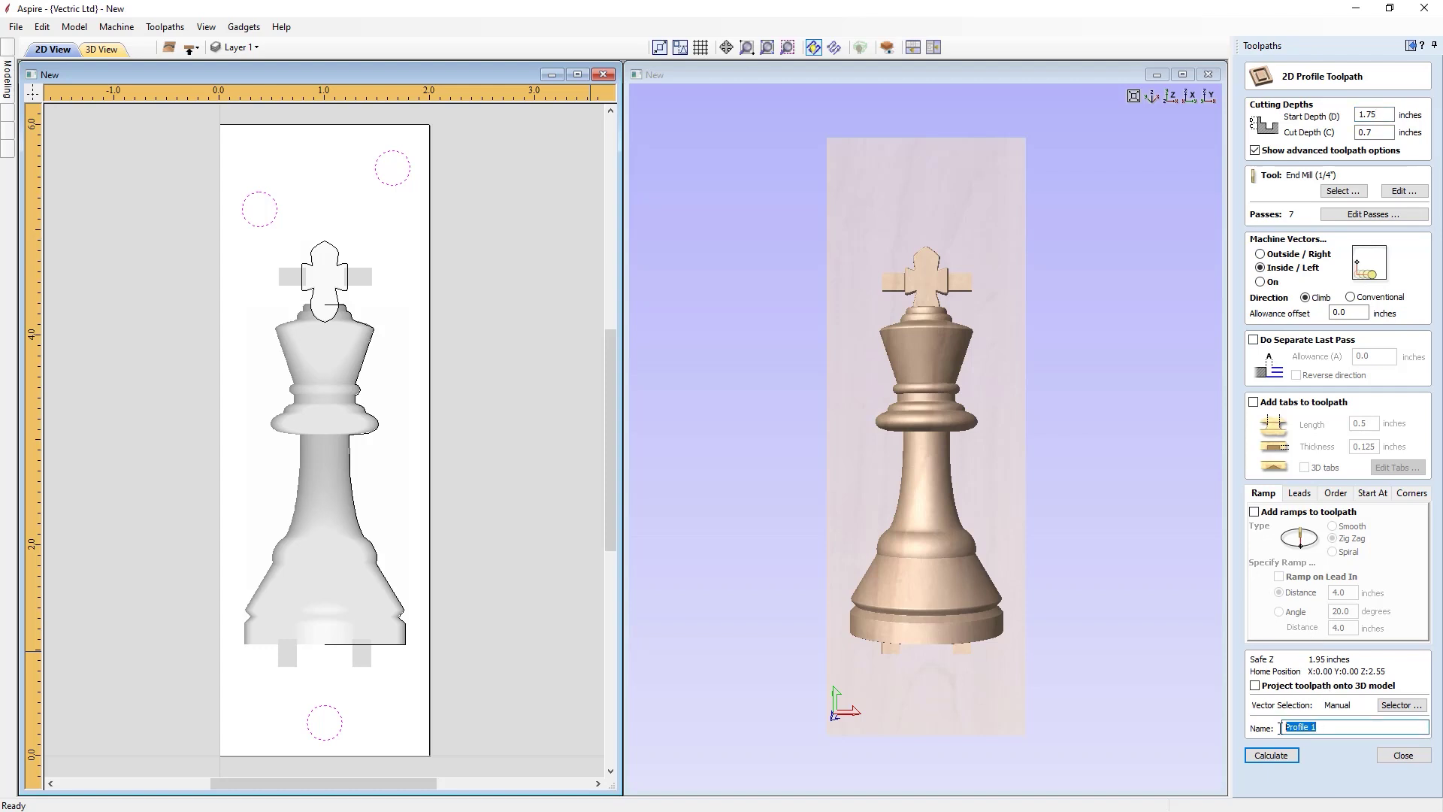
text(Dolw)
key(BackSpace)
key(BackSpace)
text(wel Holes **In SPOIL BOARD**)
click(1270, 755)
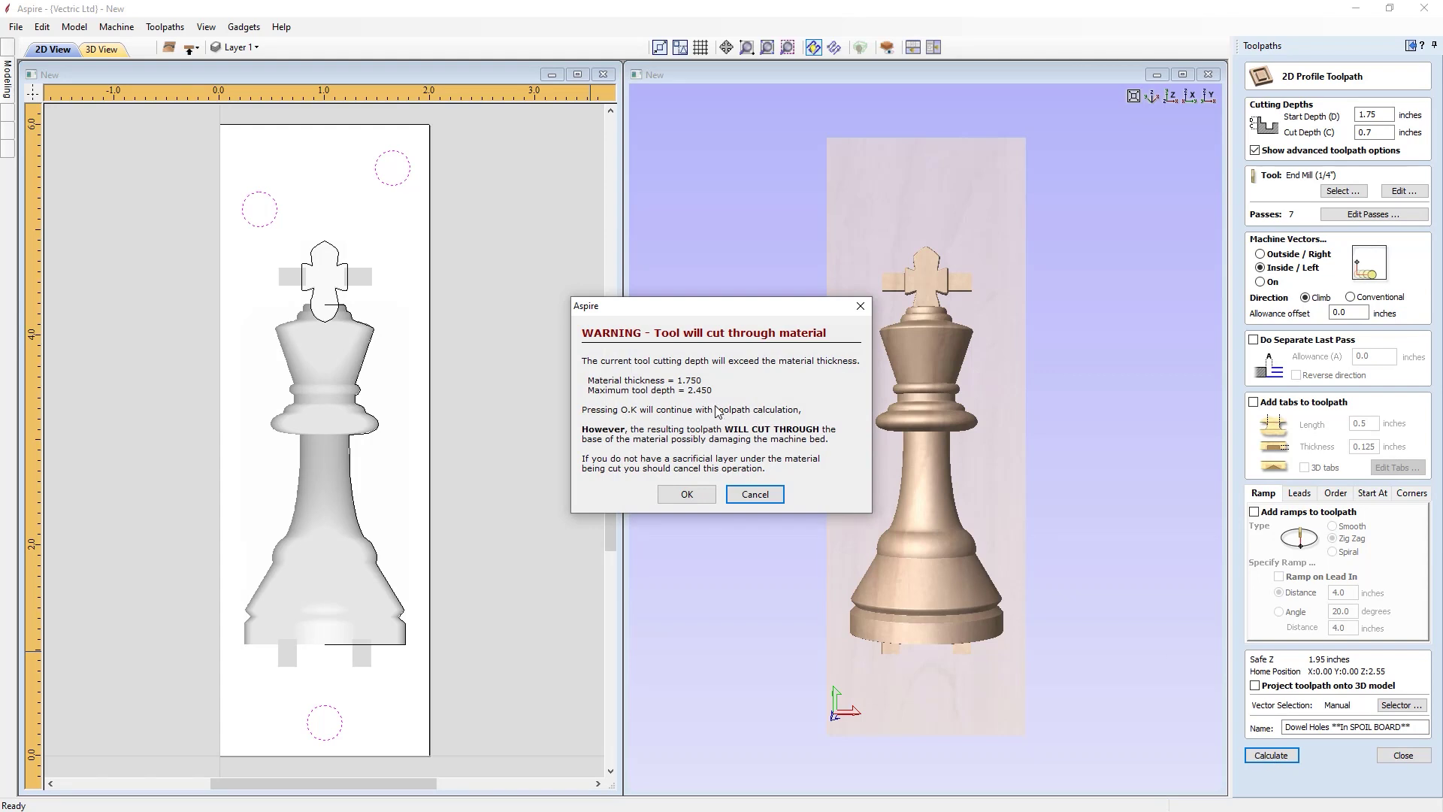
click(687, 494)
Inspect the spoil board dowel toolpath from several angles, preview the cut holes, and close the preview
drag(849, 692, 881, 309)
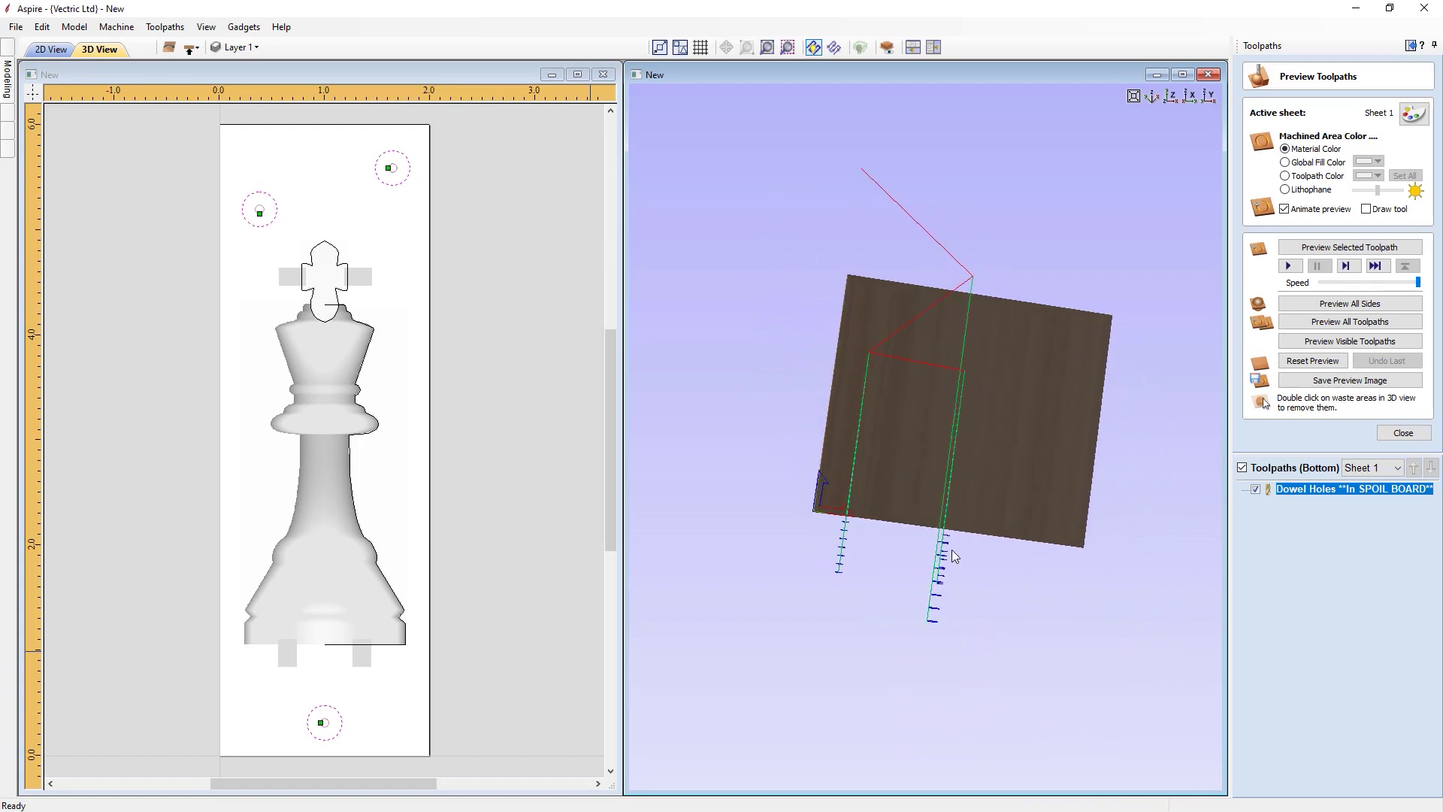
drag(982, 459, 985, 323)
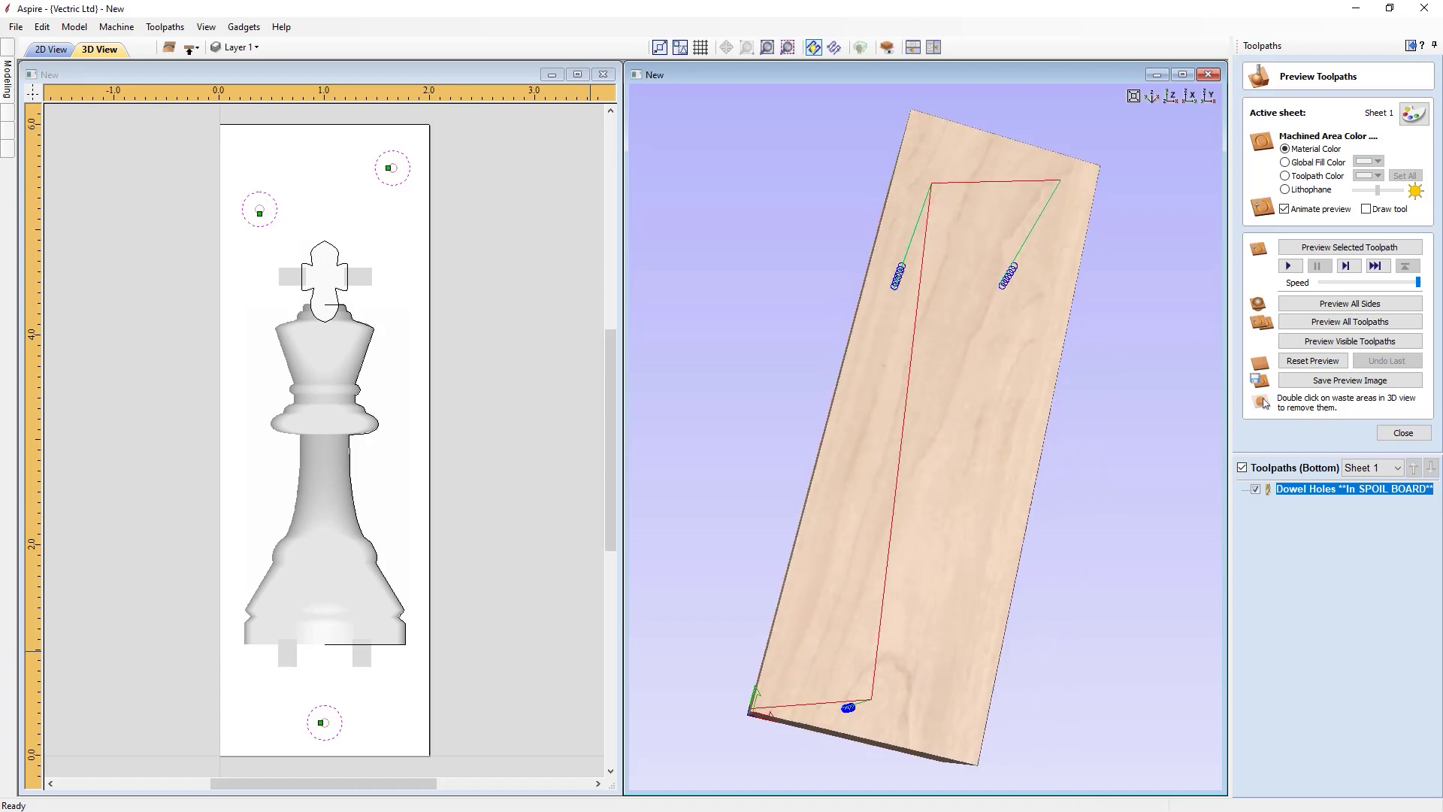
click(1174, 98)
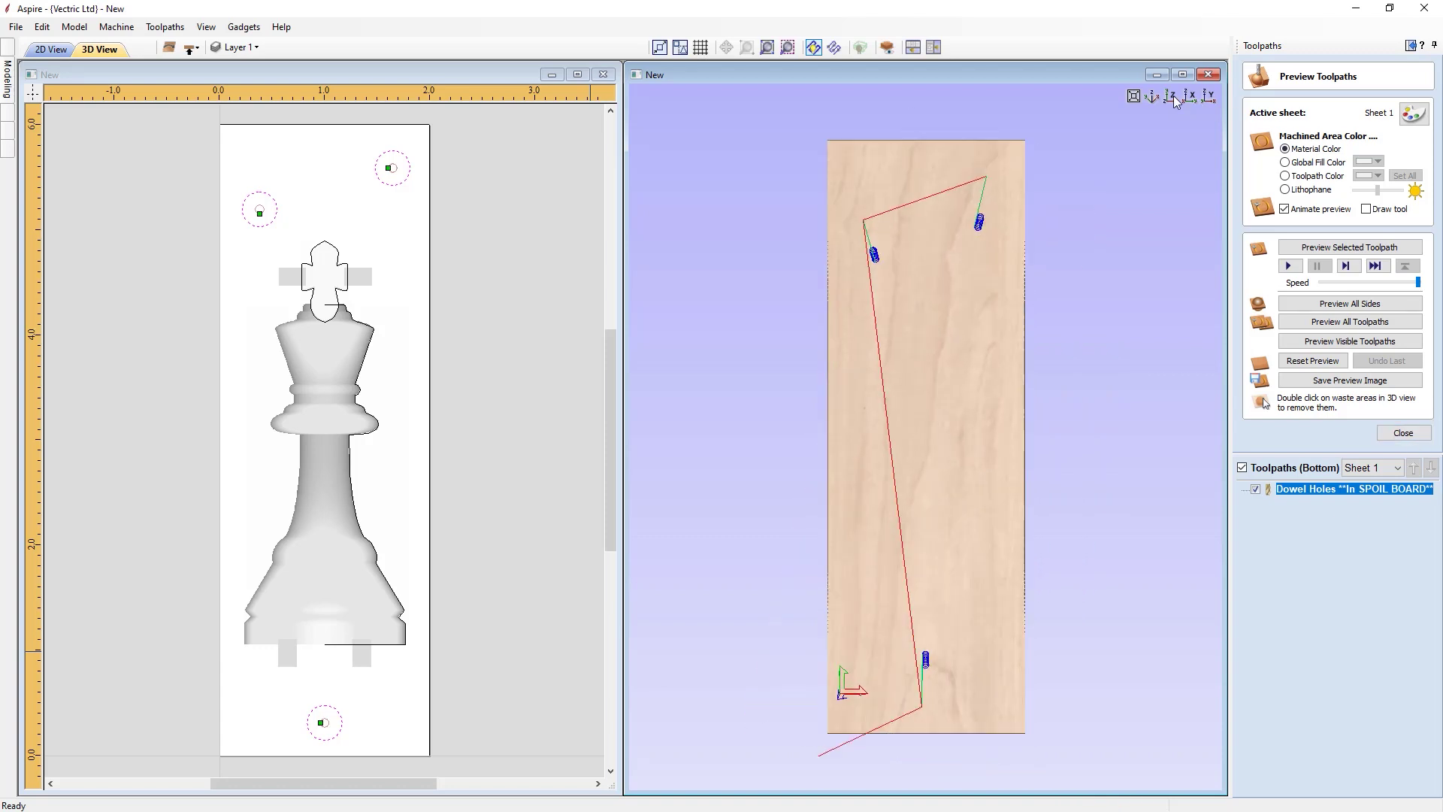
click(1350, 342)
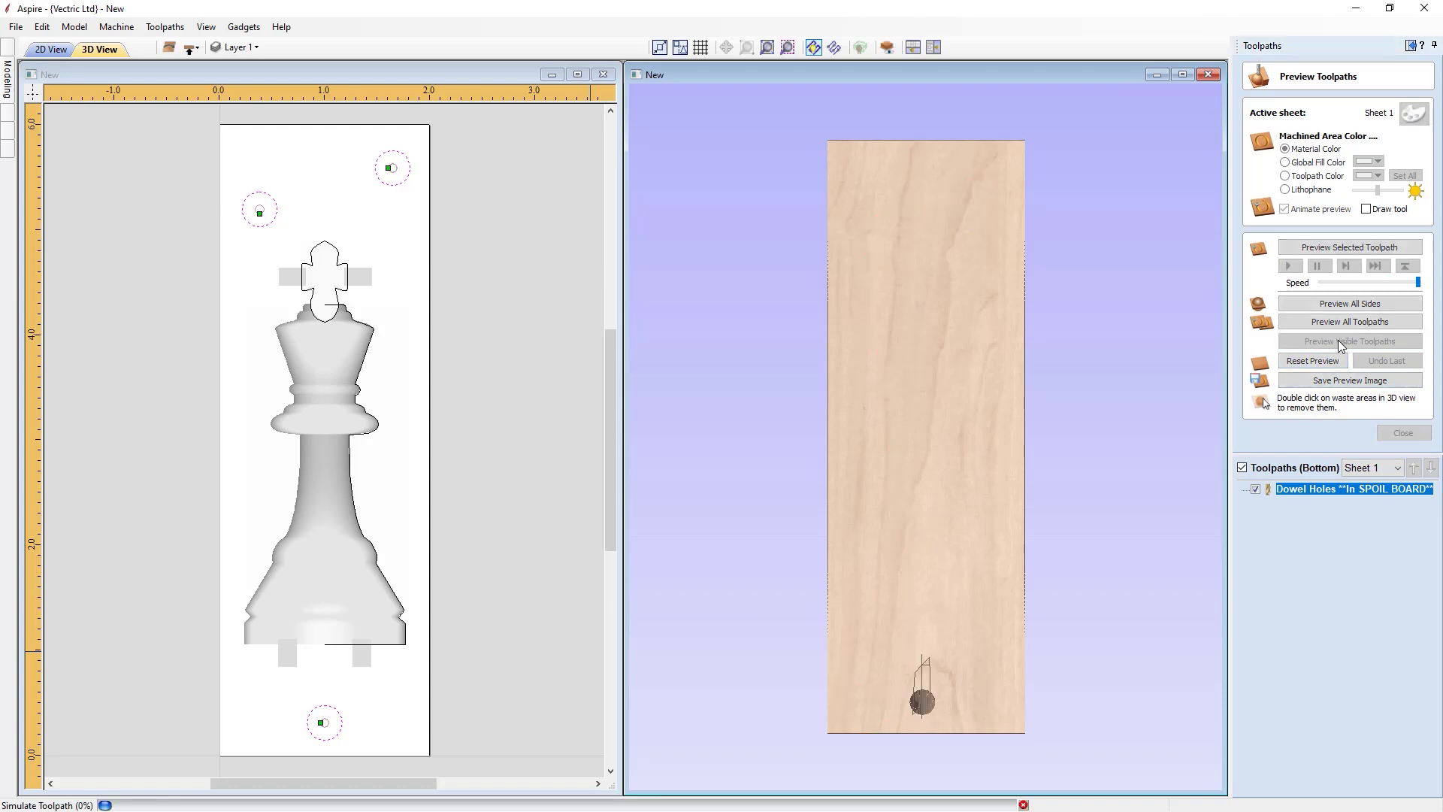
drag(995, 479, 959, 711)
mouse_move(932, 521)
mouse_down()
mouse_move(877, 584)
mouse_move(899, 481)
mouse_move(960, 367)
mouse_move(946, 237)
mouse_move(935, 509)
mouse_move(952, 482)
mouse_move(924, 358)
mouse_move(914, 402)
mouse_up()
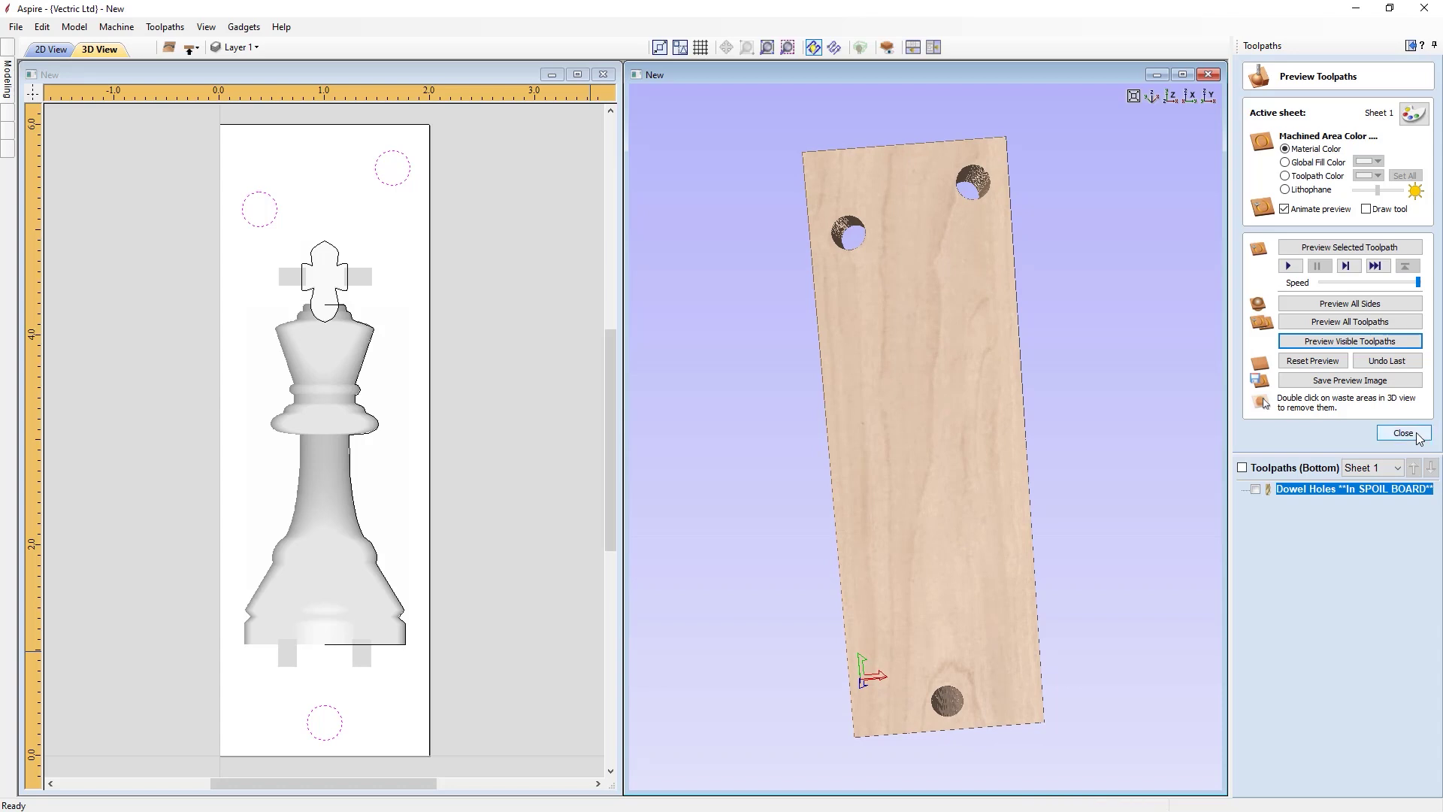
click(1396, 442)
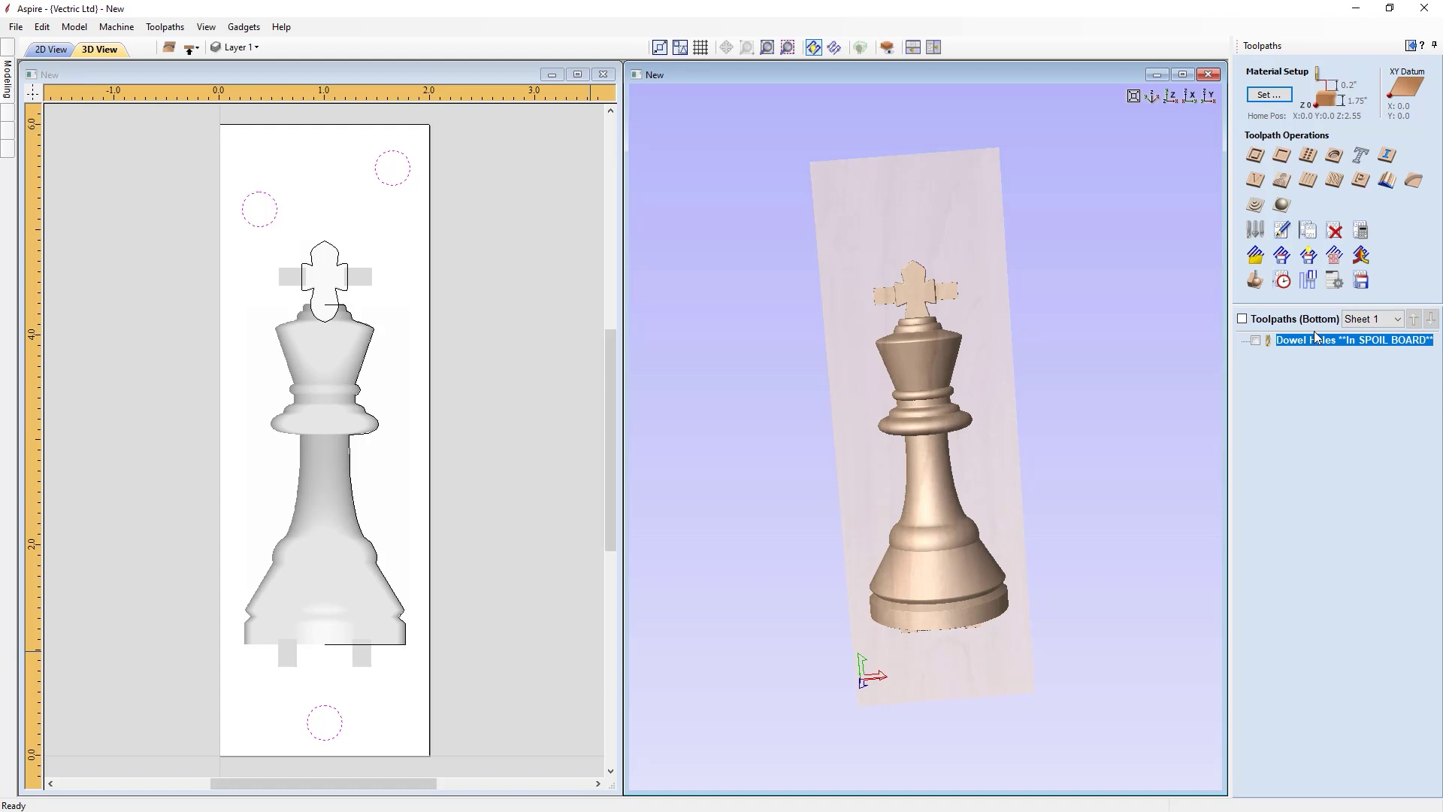
Start a bottom-side 3D roughing toolpath and limit its machining boundary to the Models level
click(1255, 205)
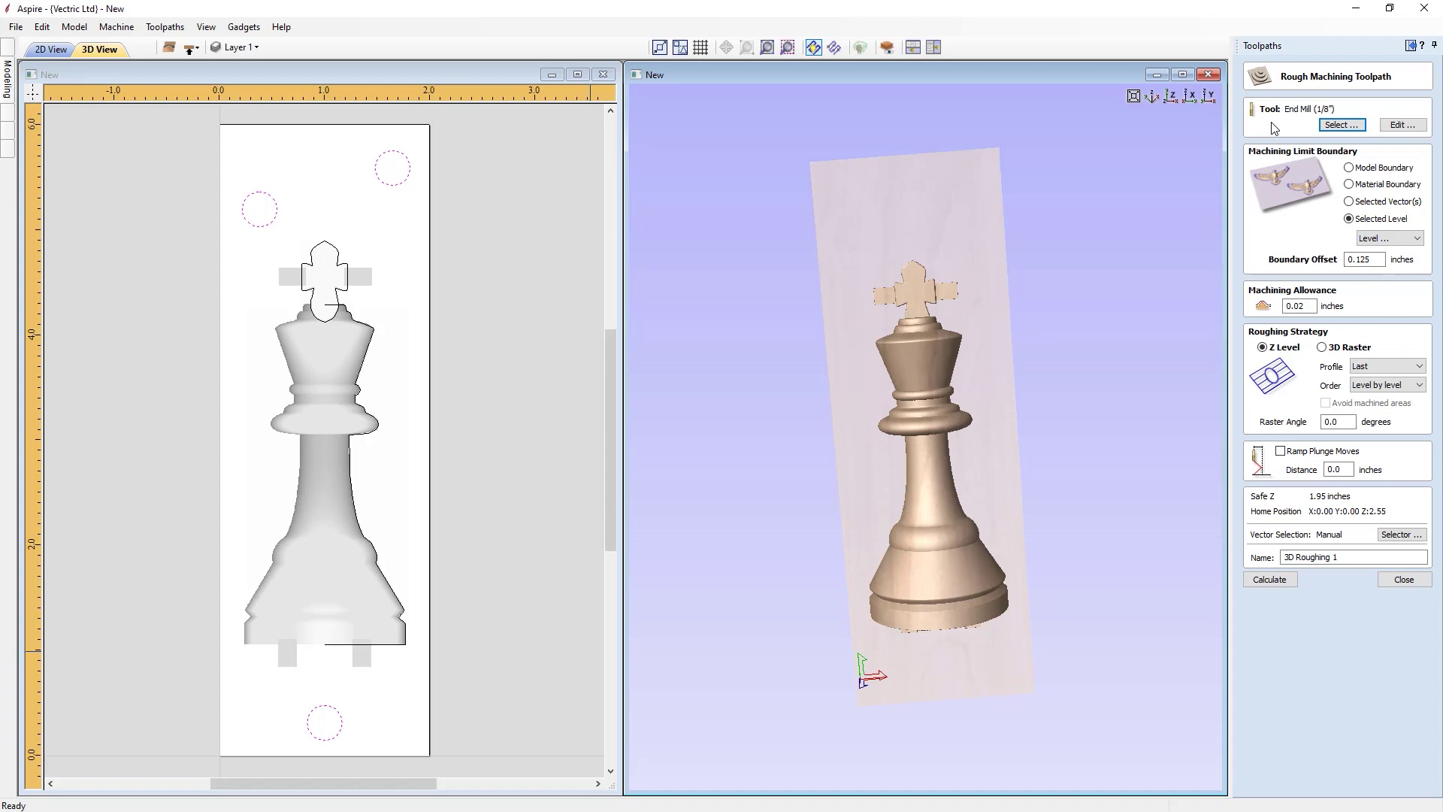
click(1389, 237)
click(1385, 269)
Name the bottom-side roughing toolpath 3D Roughing and calculate it
double_click(1334, 557)
drag(1335, 557, 1332, 557)
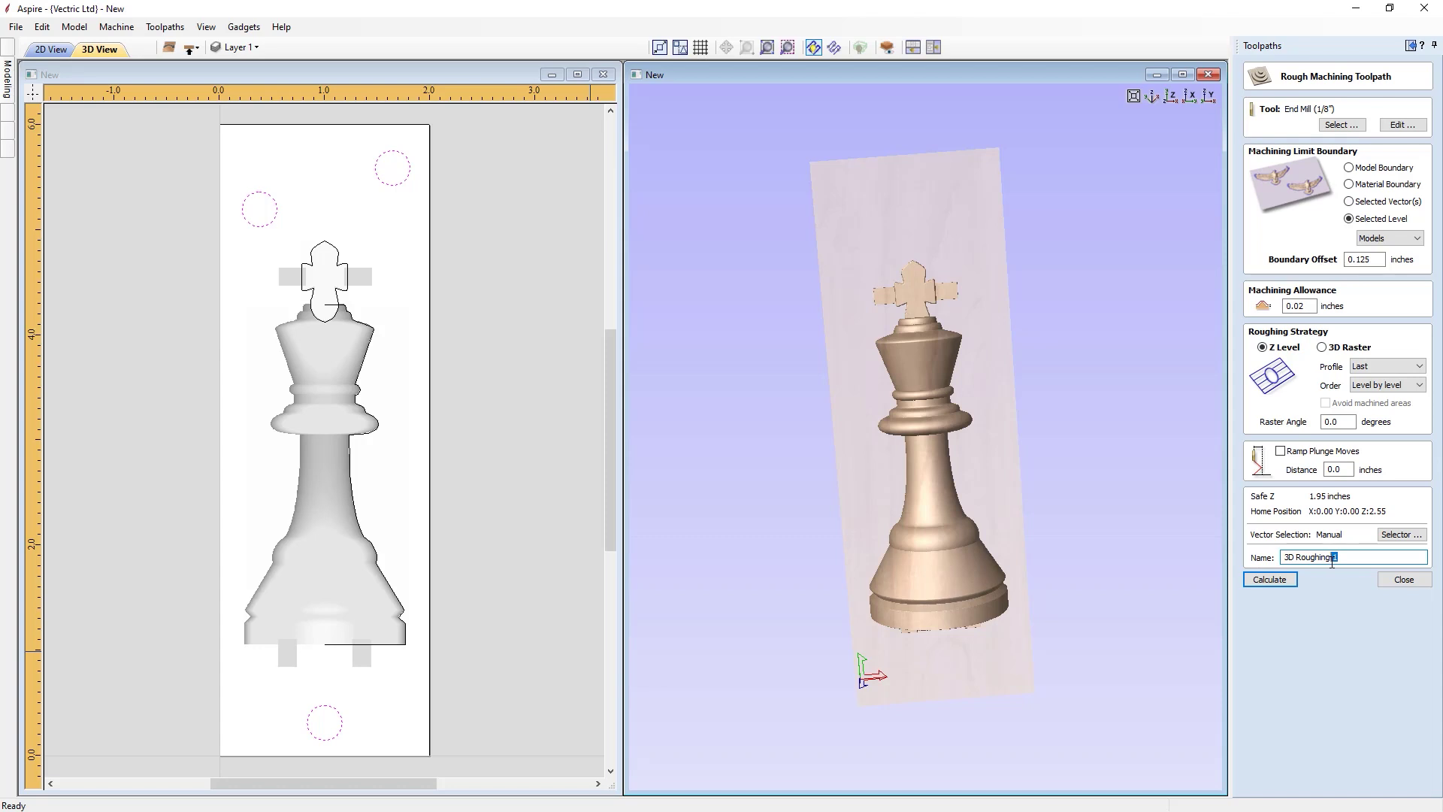
key(BackSpace)
click(1287, 580)
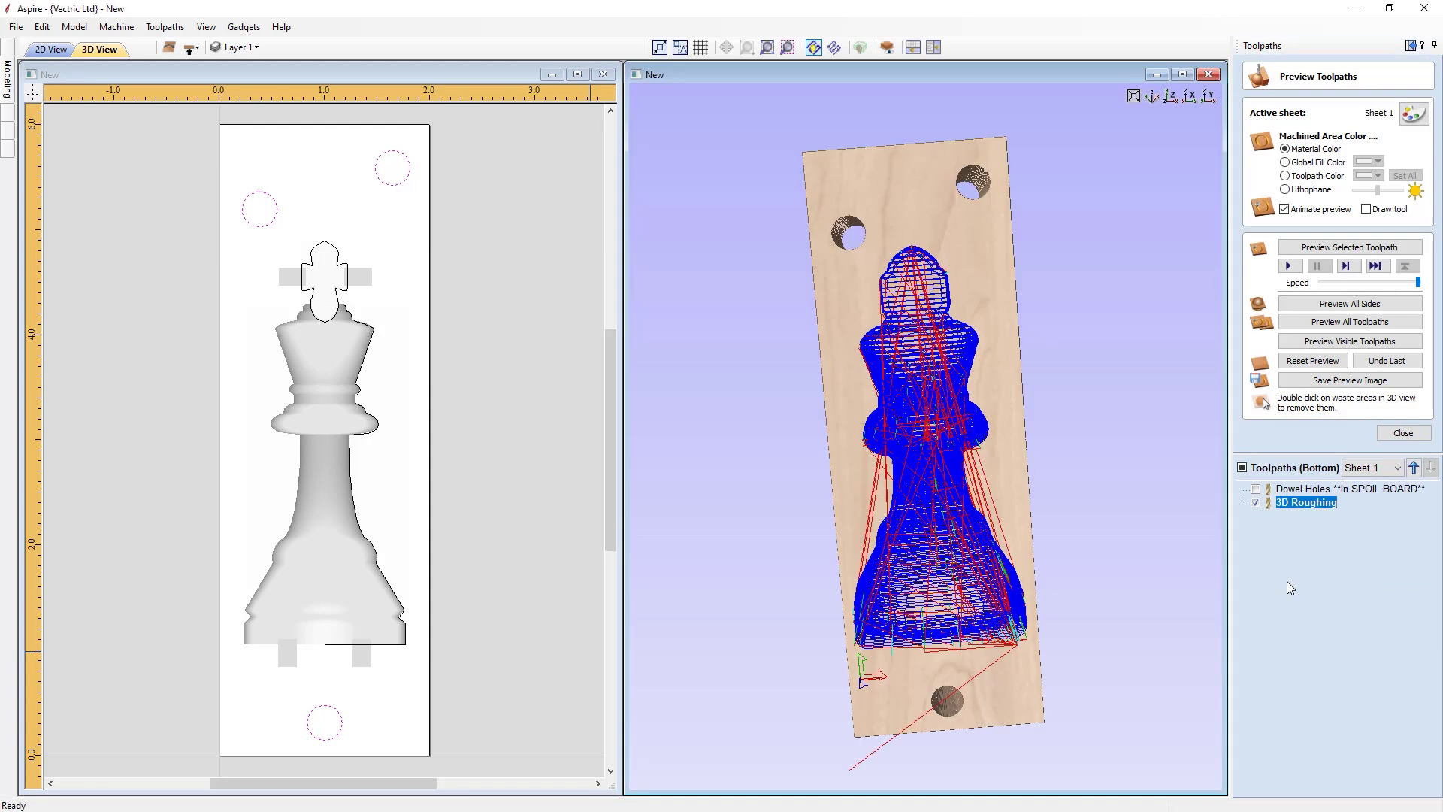
Preview the bottom-side 3D Roughing toolpath and view the simulated cut from above
click(1324, 341)
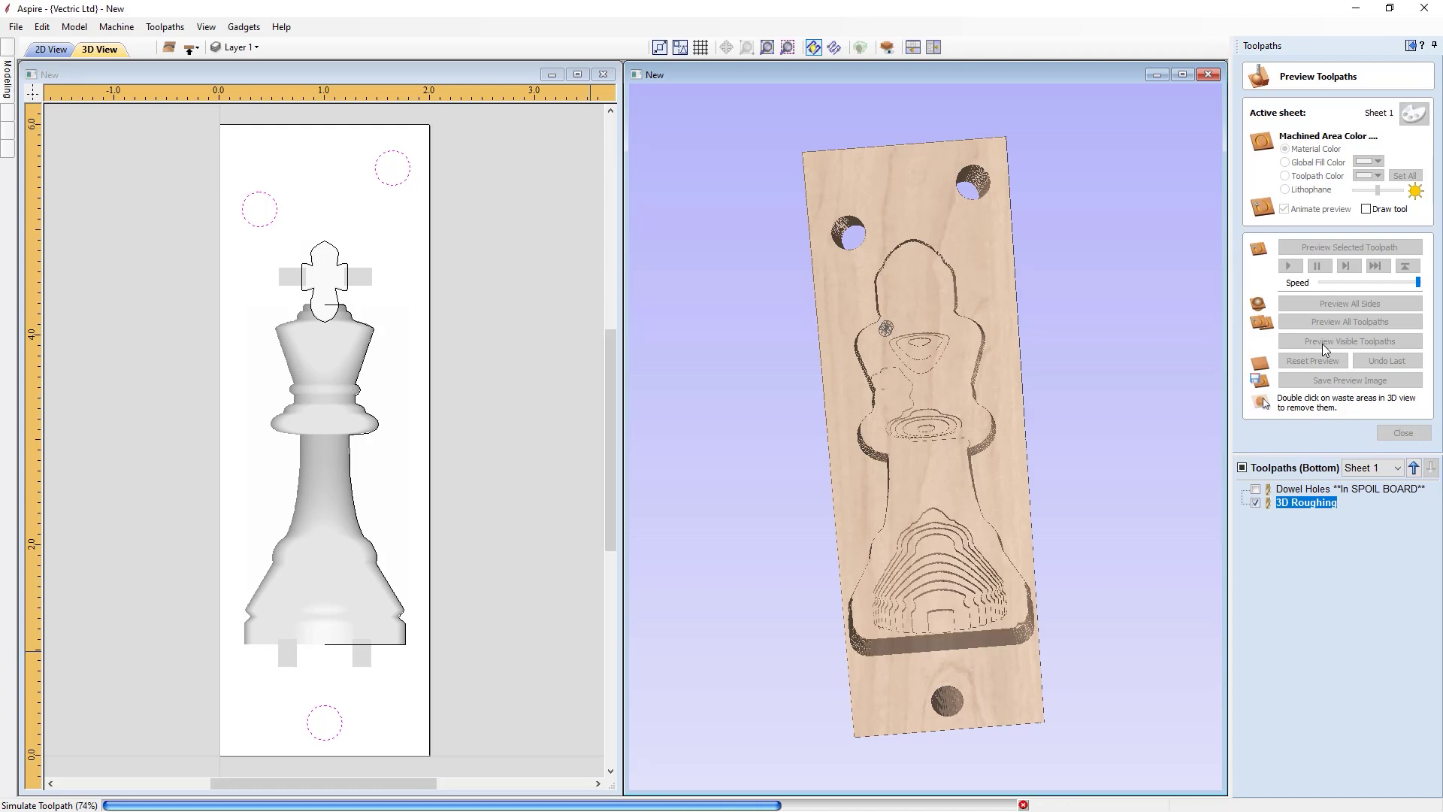
click(1324, 344)
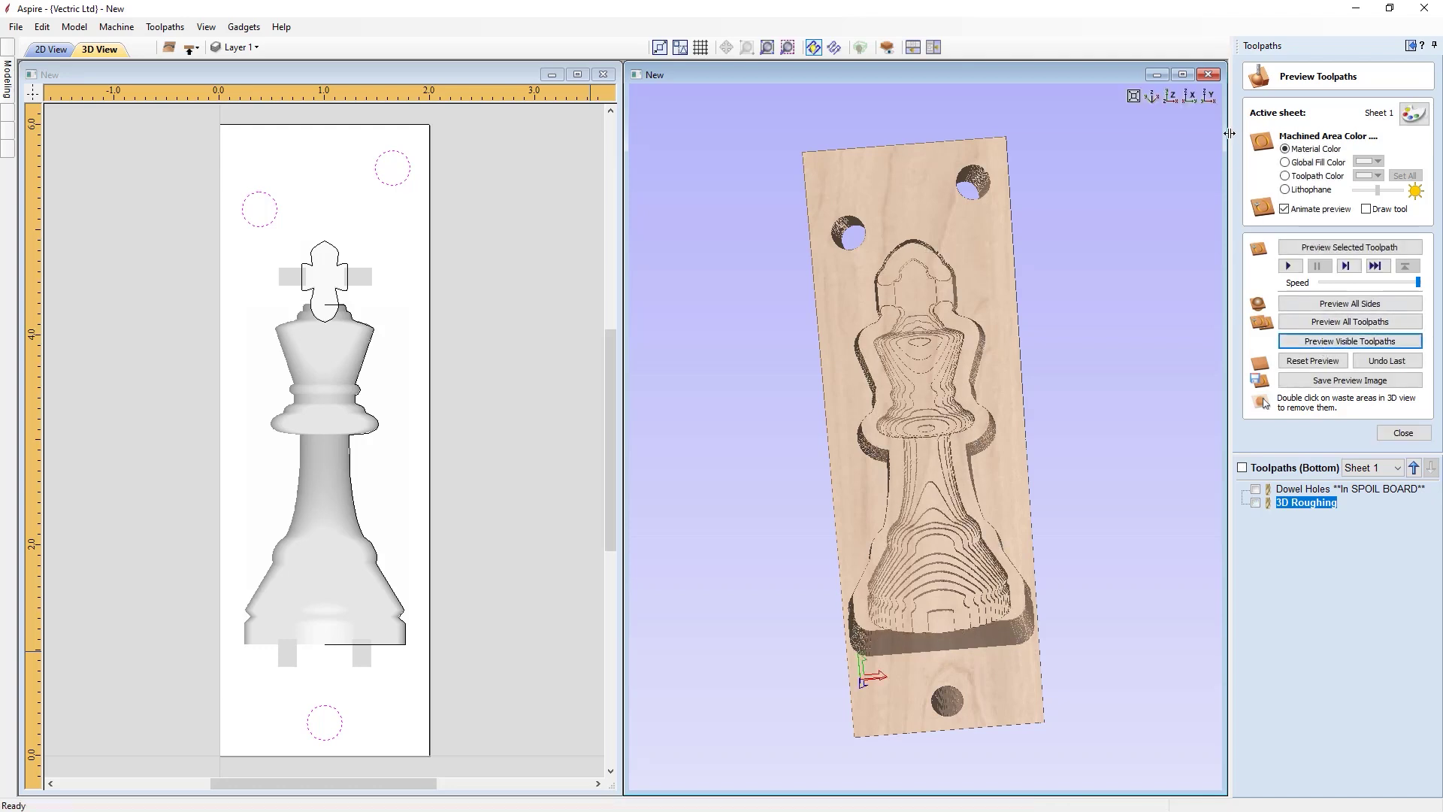
click(1173, 94)
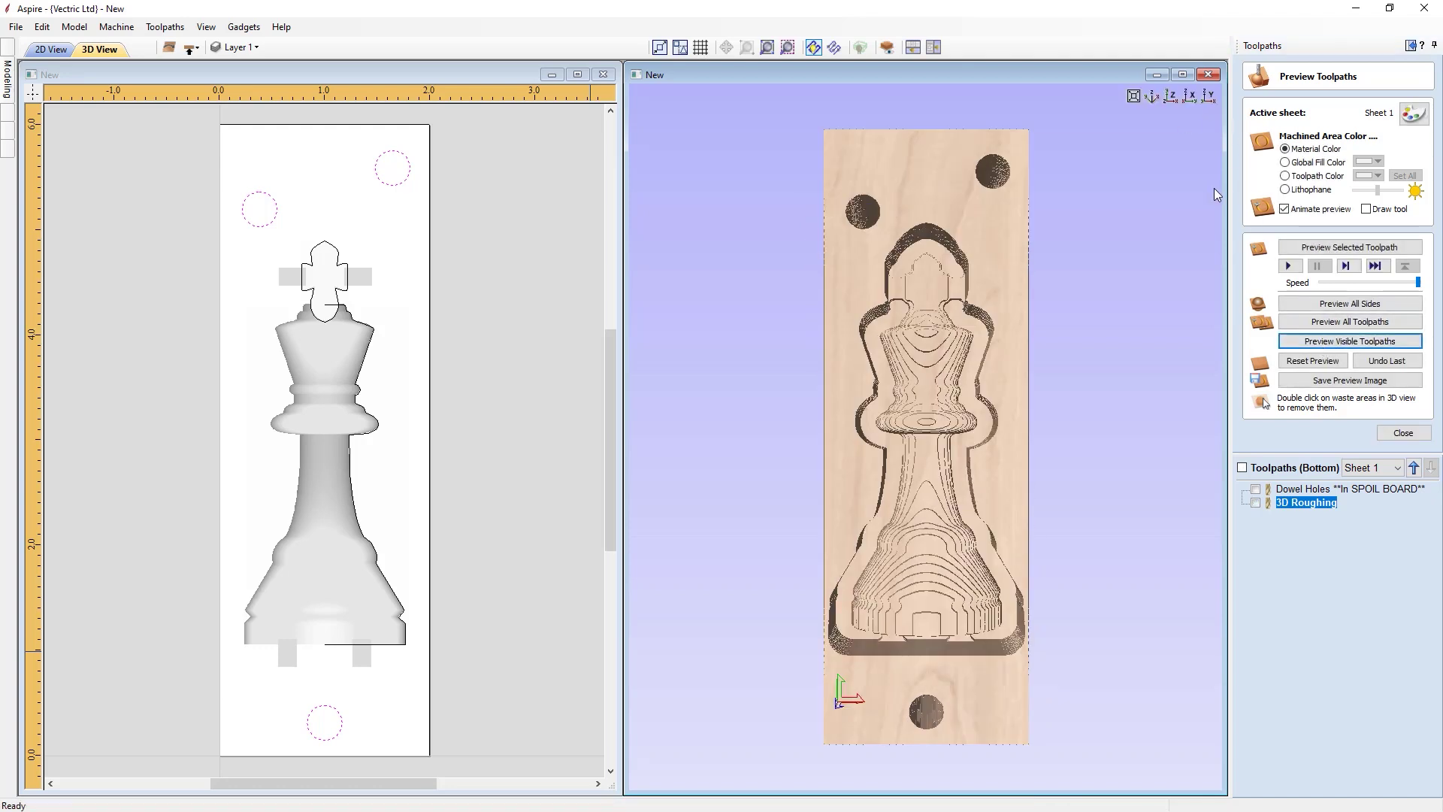
Create a bottom-side finish toolpath with the 1/16" ball nose, limited to the Models level, name it 3D Finish, and calculate it
click(1404, 433)
click(1283, 205)
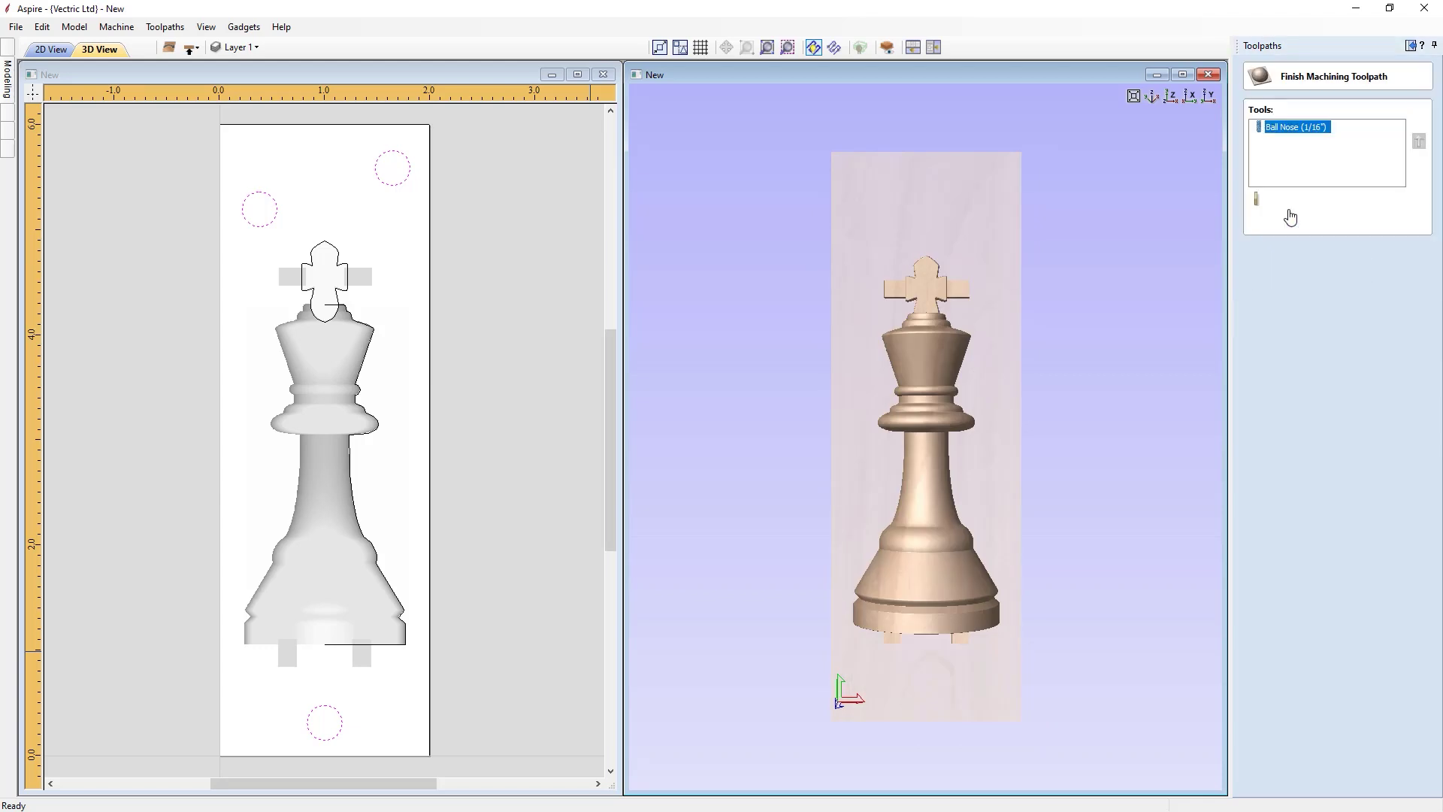
click(1388, 334)
click(1371, 368)
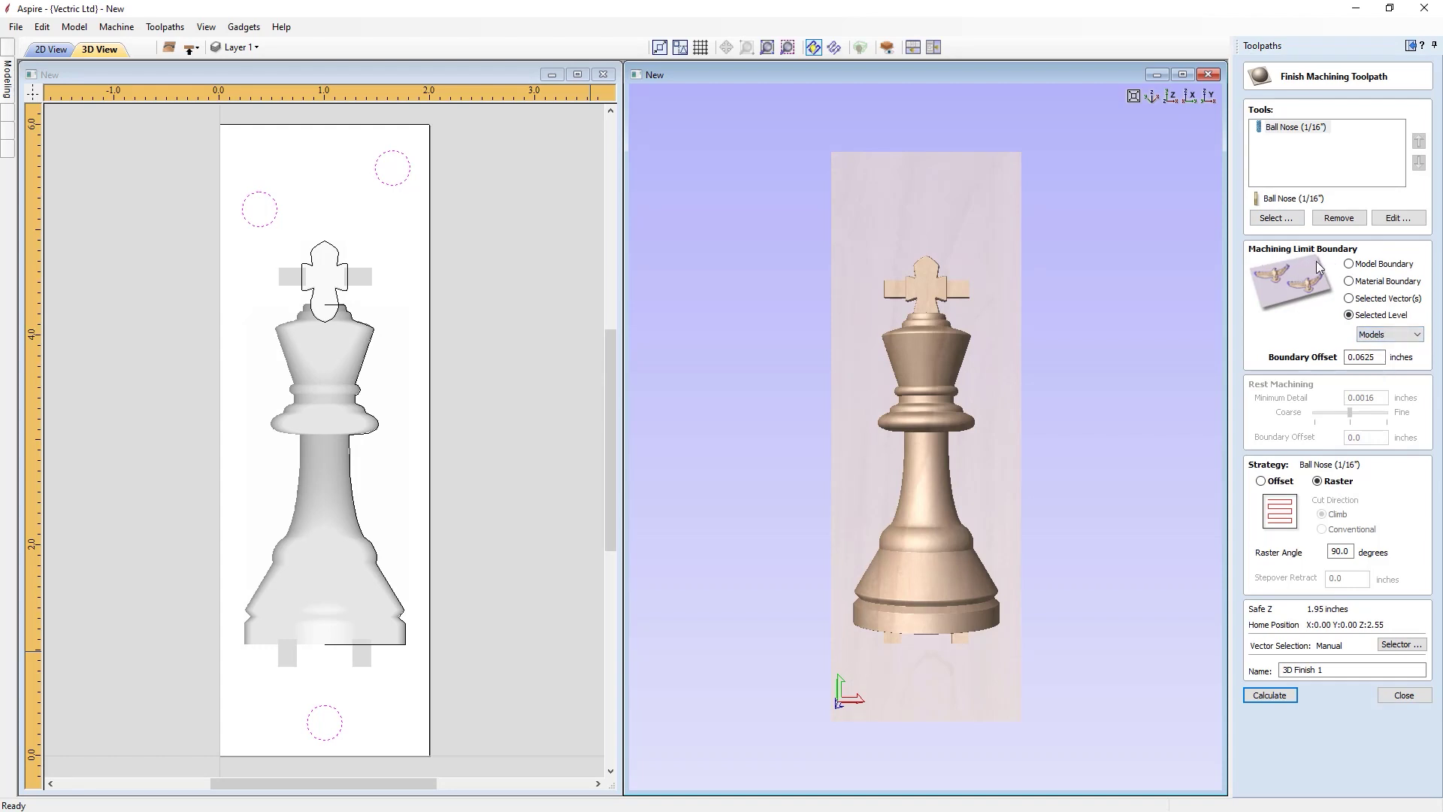
double_click(1318, 669)
click(1270, 695)
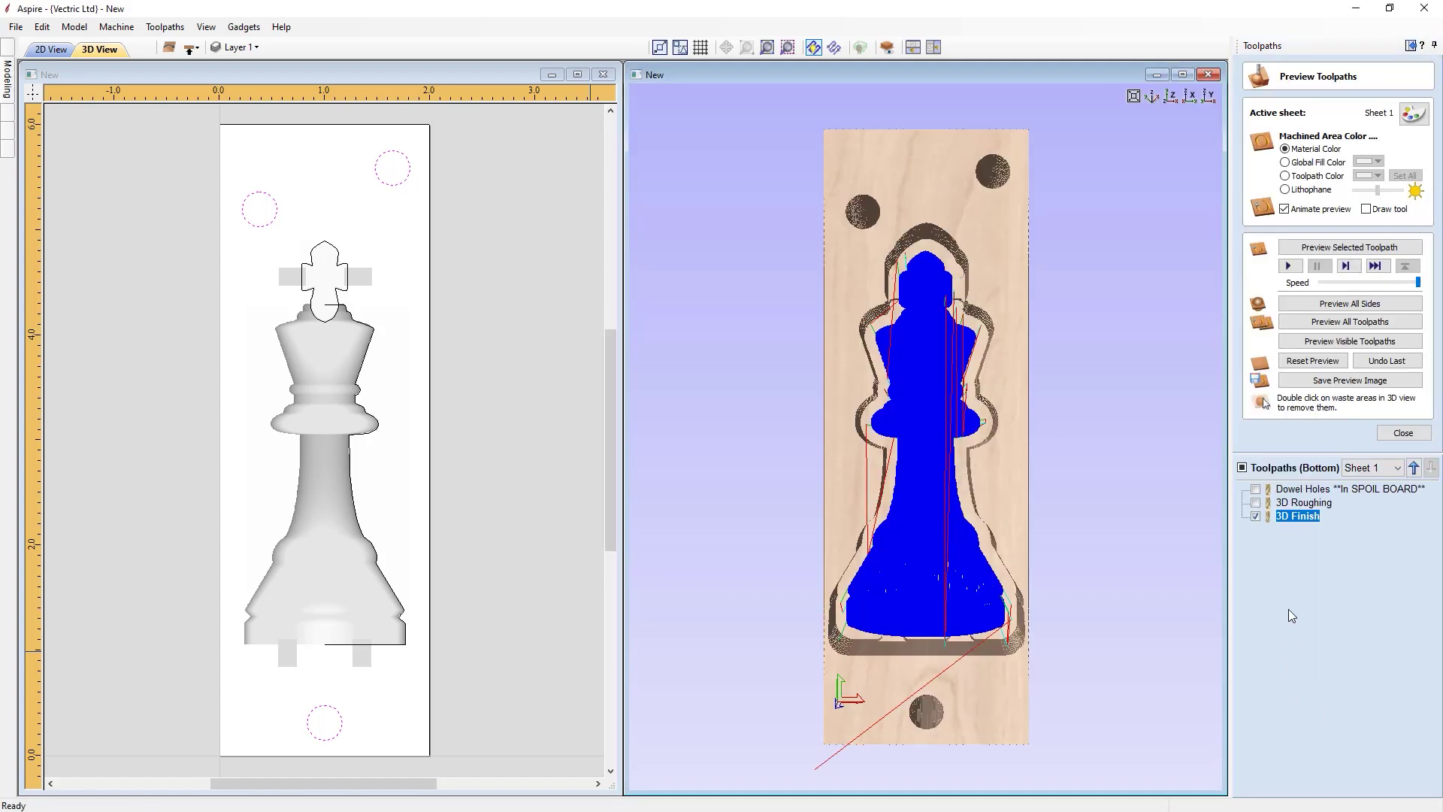
Preview the bottom-side 3D Finish toolpath, and simulate the toolpaths of all sides to inspect the cut piece at an angle and from above
click(1330, 343)
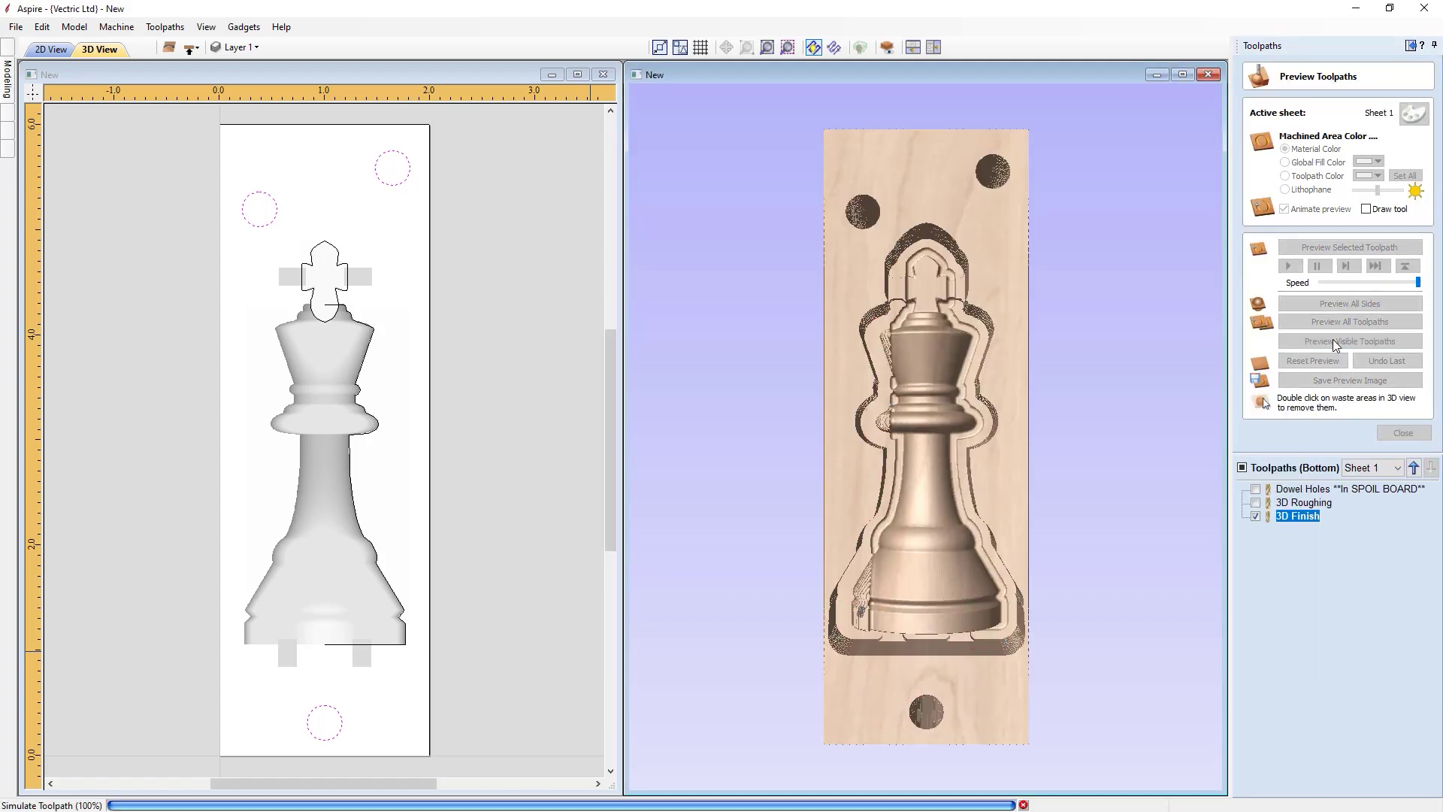
drag(918, 437, 898, 505)
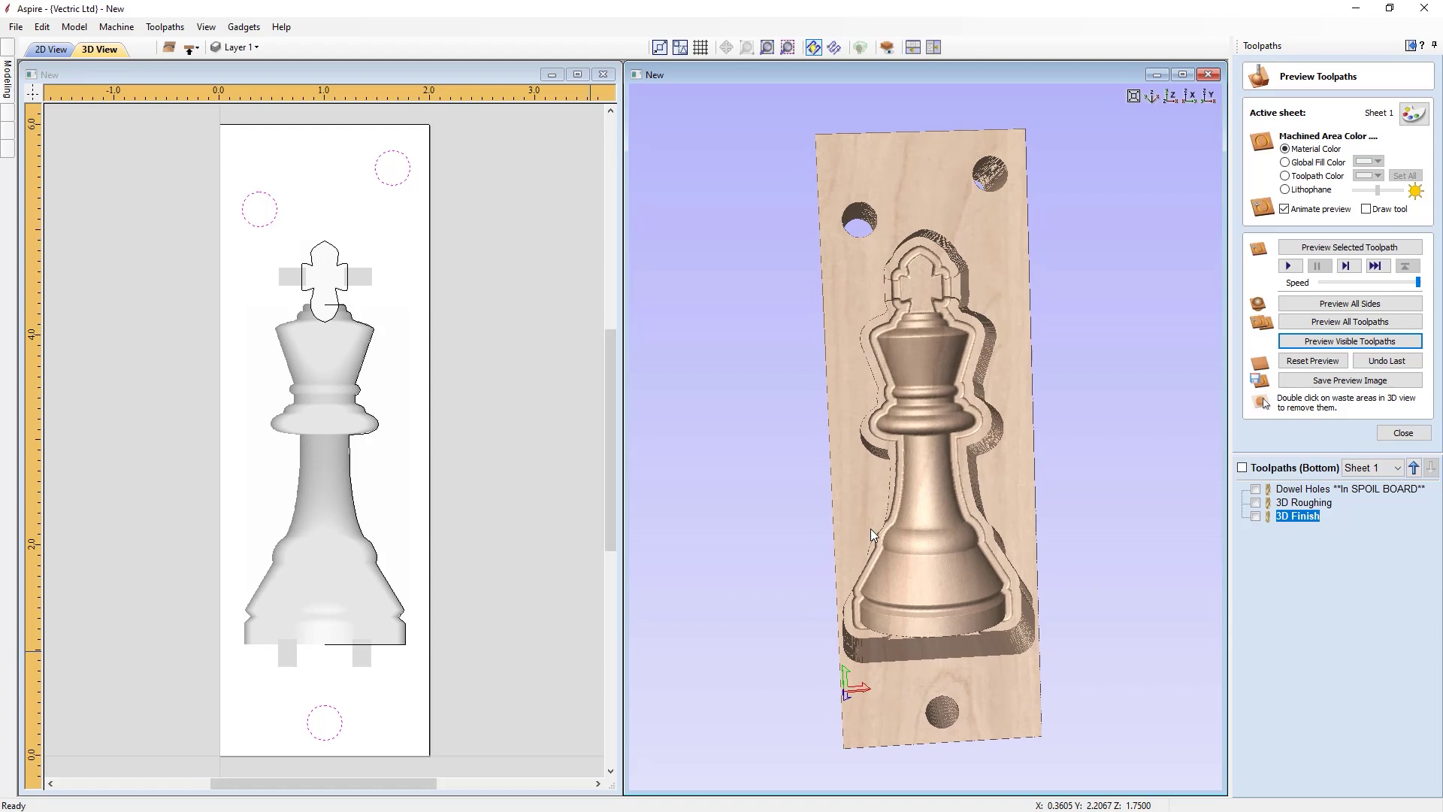
click(1311, 305)
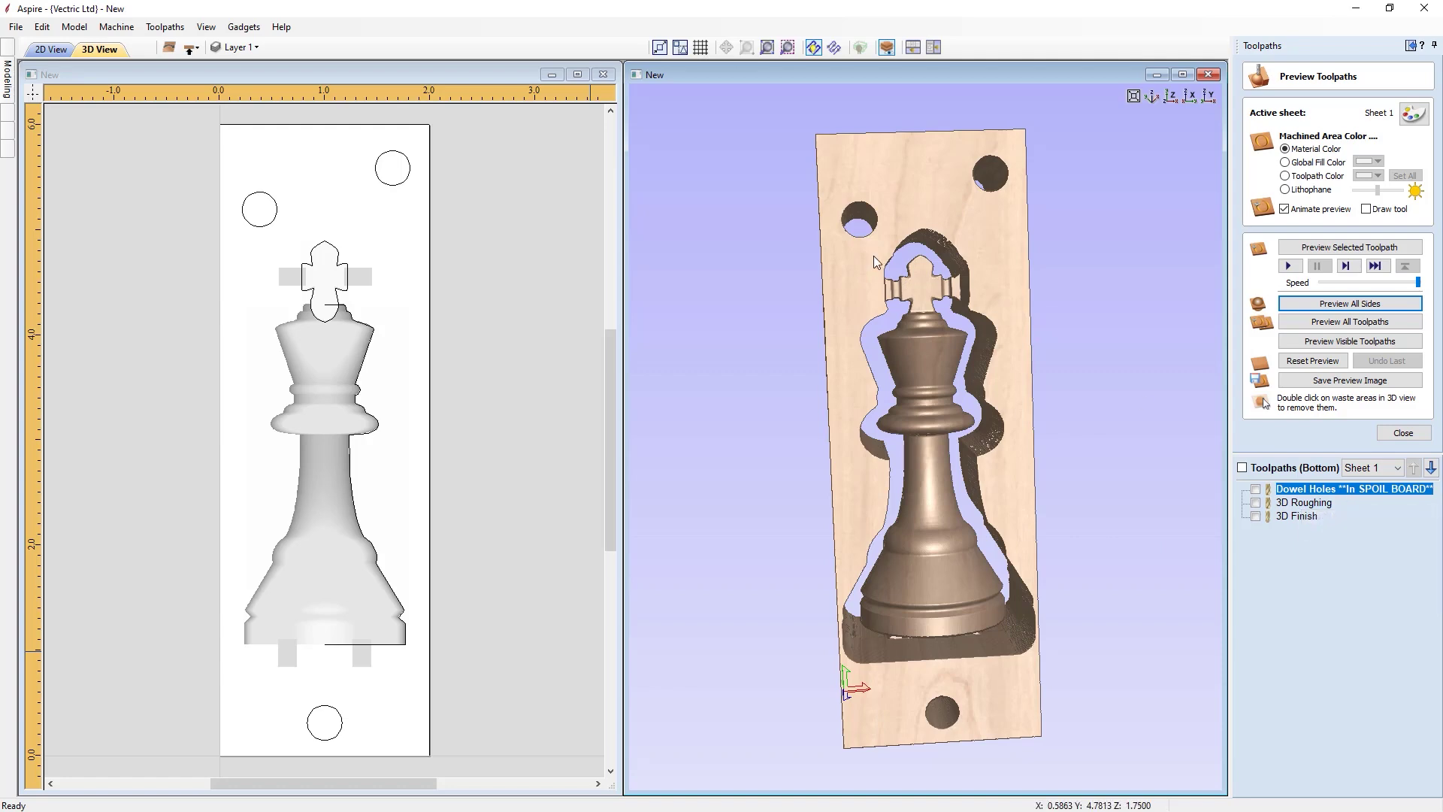
drag(890, 272, 955, 300)
click(1170, 96)
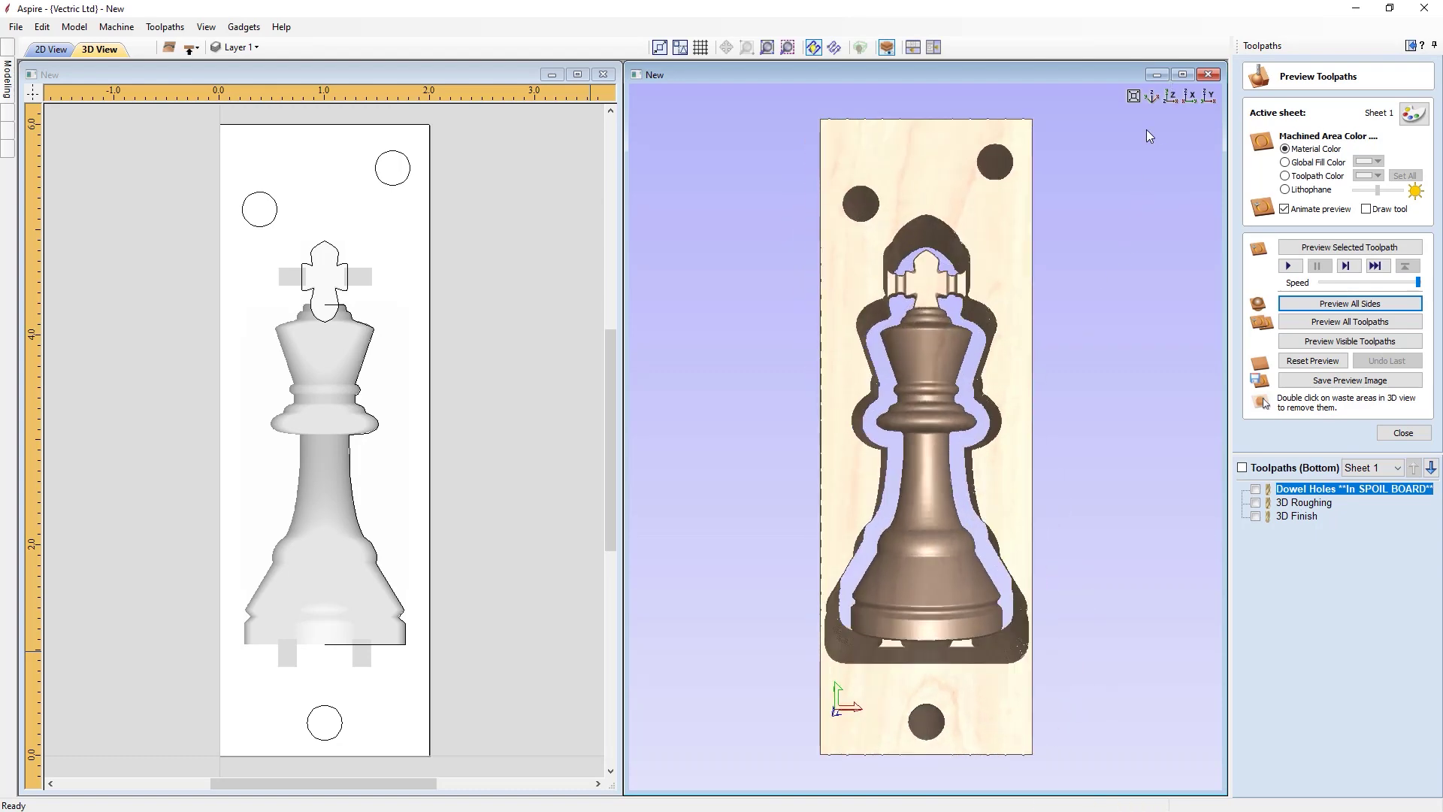